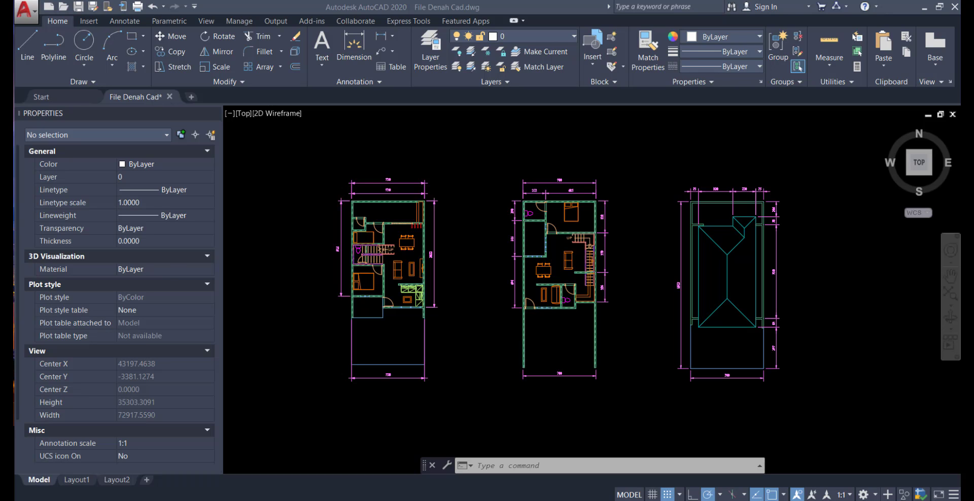
Copy the entire leftmost floor plan, including its dimensions, to the clipboard
click(460, 379)
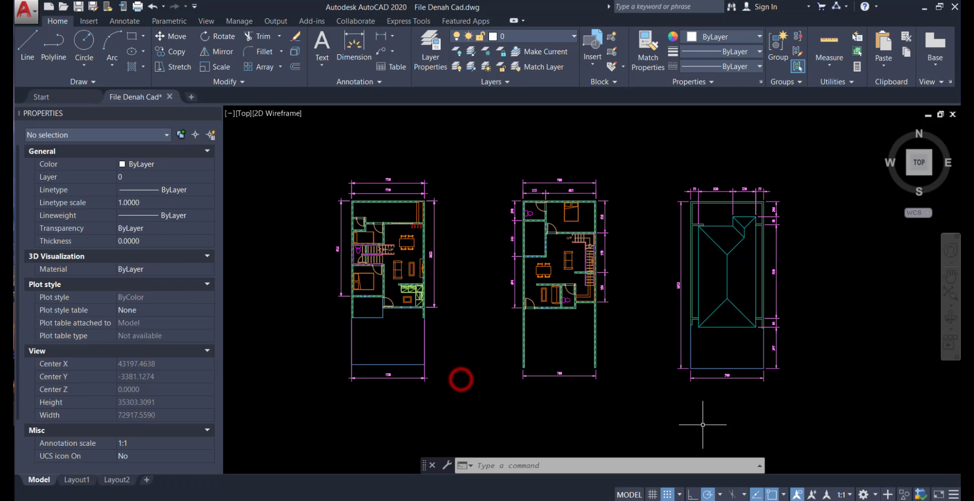
middle_drag(702, 424, 692, 430)
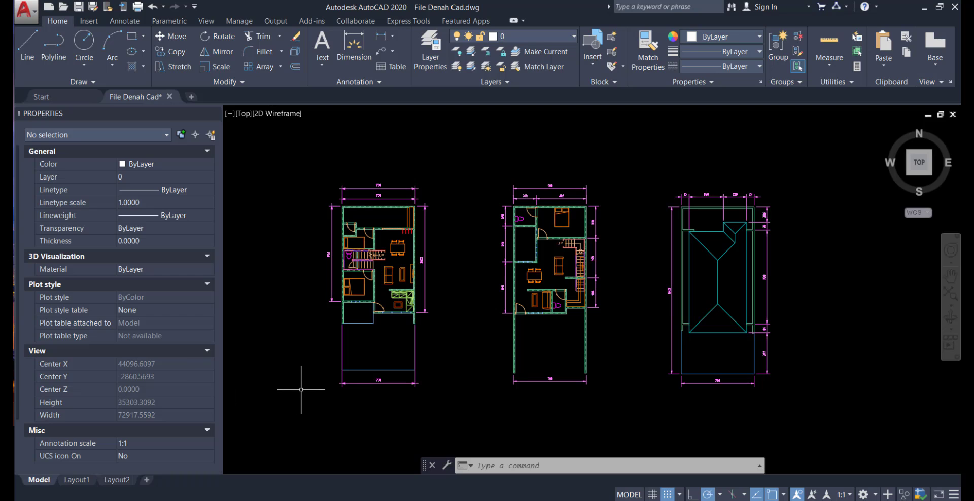
click(464, 412)
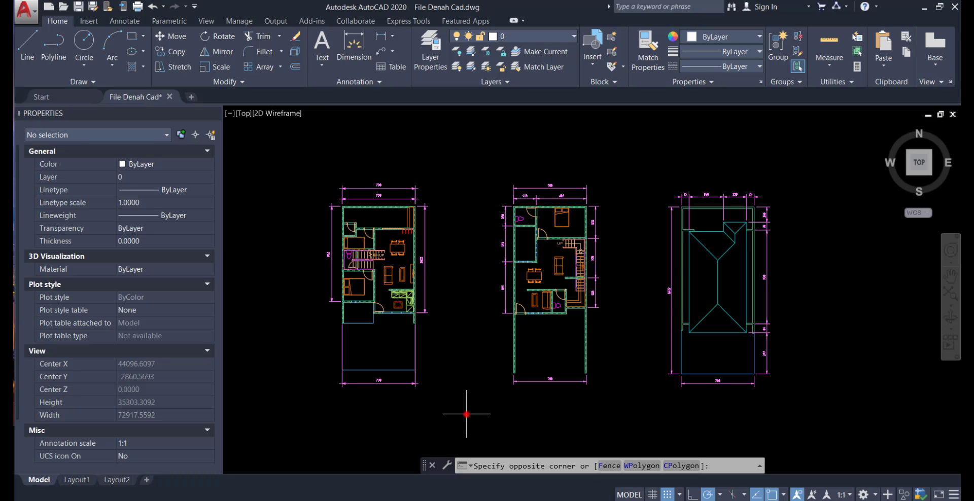
click(288, 159)
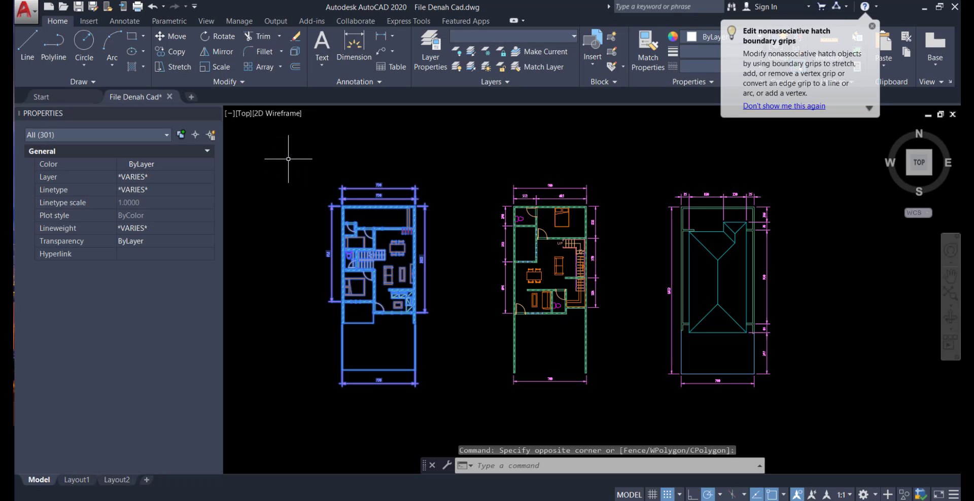
key(ctrl+c)
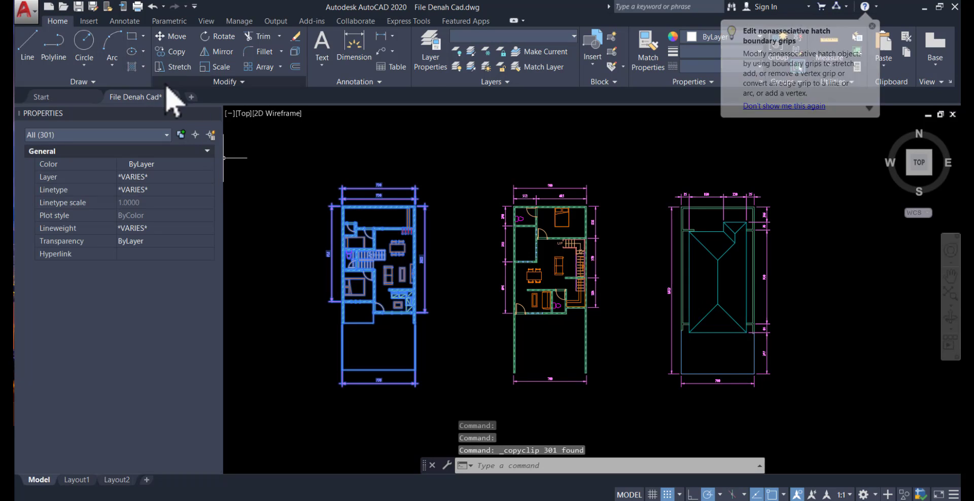
Create a new drawing from the acadiso.dwt template and paste the copied floor plan near the origin
click(48, 6)
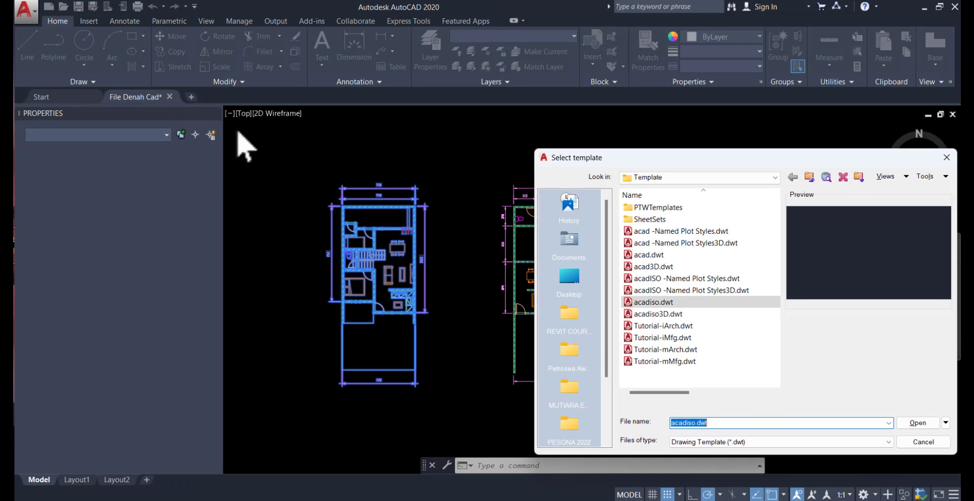
click(917, 424)
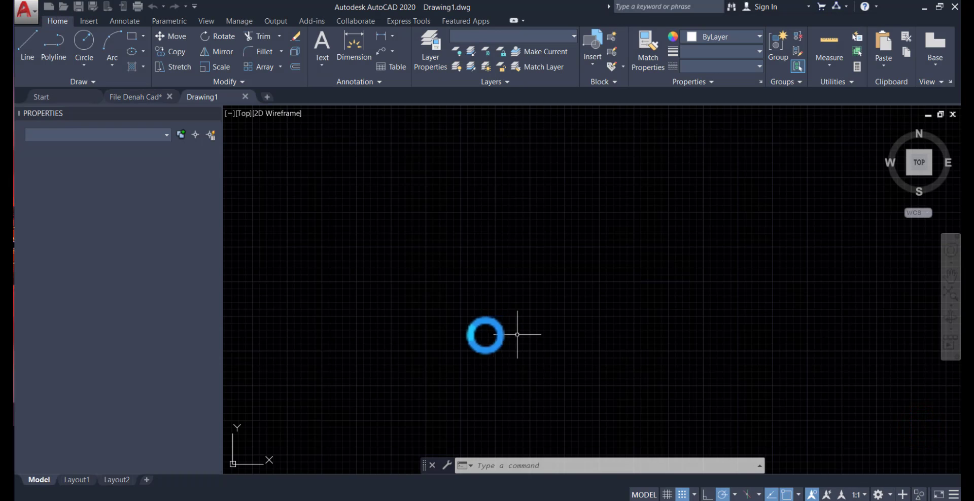
middle_drag(485, 334, 513, 270)
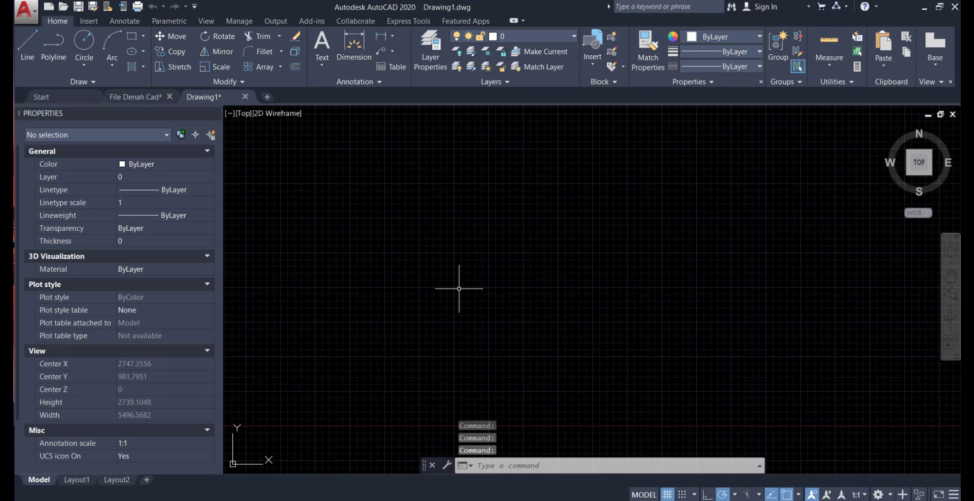
key(ctrl+v)
middle_drag(403, 353, 428, 323)
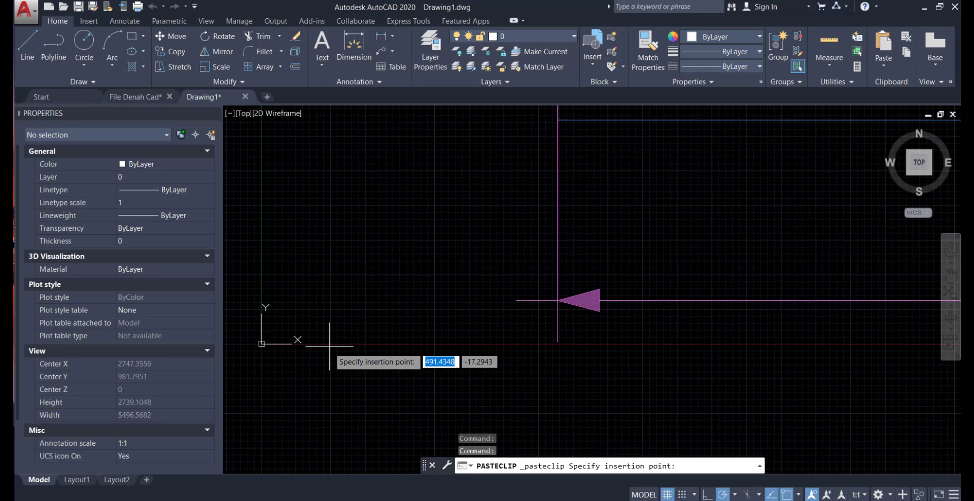
click(275, 336)
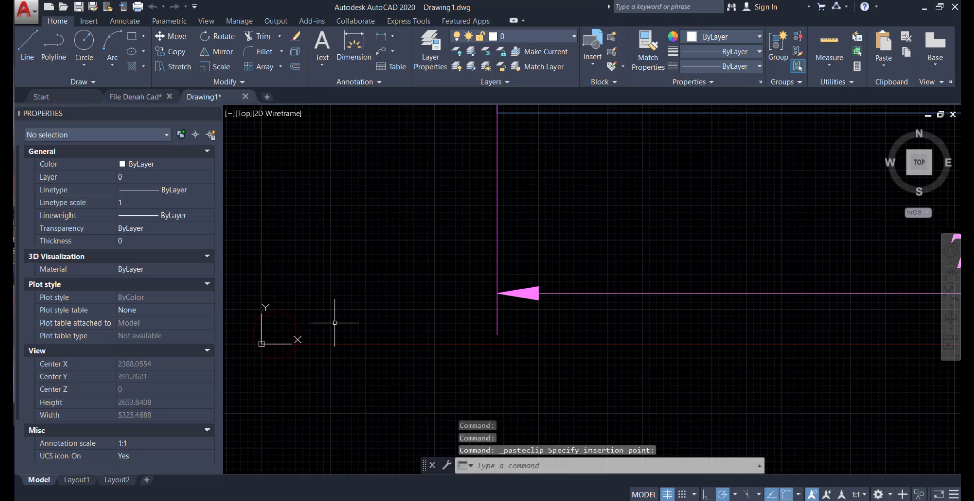
scroll(334, 323, down, 2)
scroll(429, 342, down, 1)
middle_drag(429, 342, 434, 441)
scroll(434, 366, up, 1)
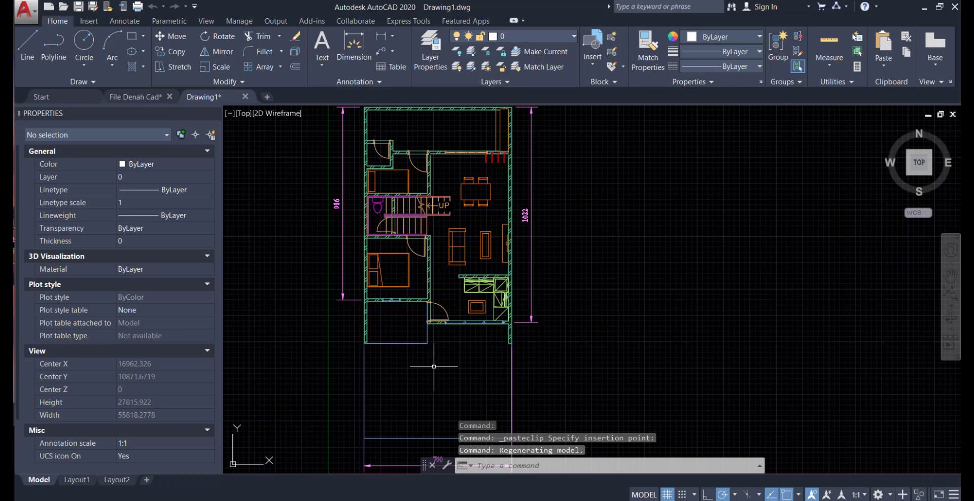
middle_click(478, 353)
middle_click(477, 353)
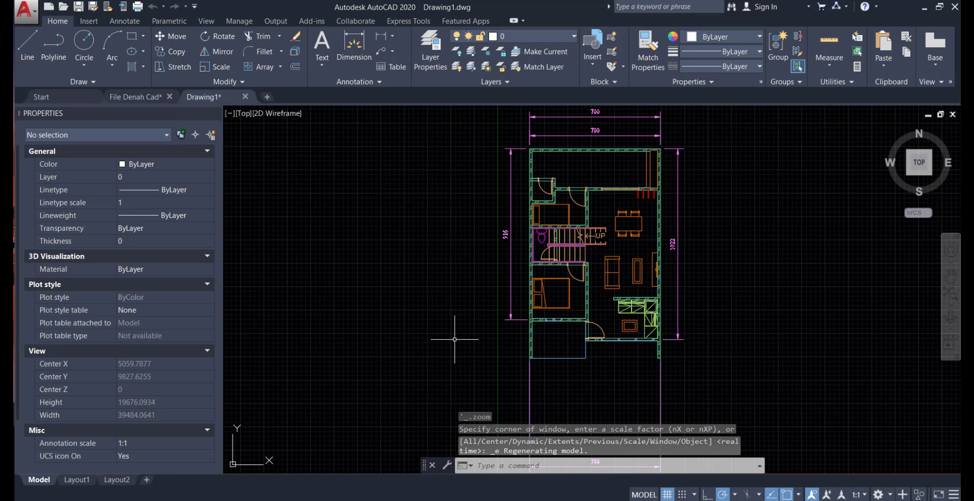
Save the new drawing as Referensi Denah Lantai 1 in the Import File Autocad folder and close it
click(25, 12)
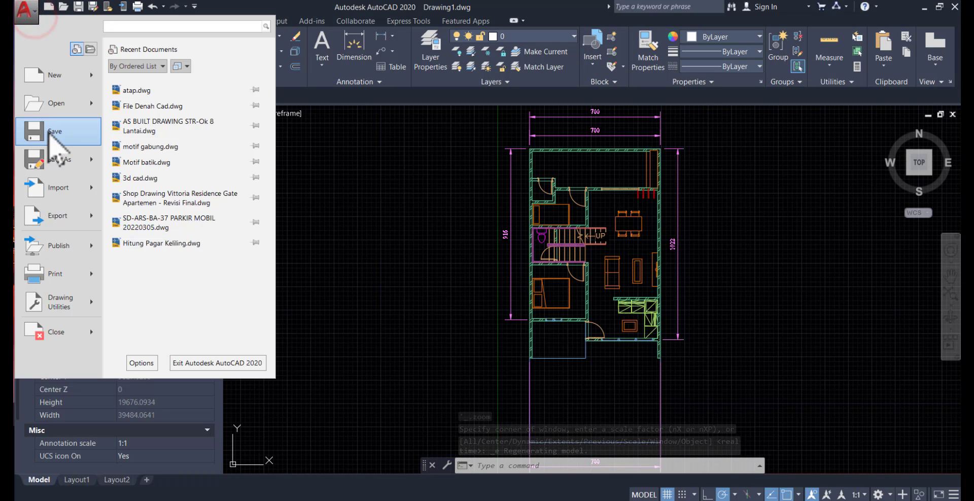
click(49, 133)
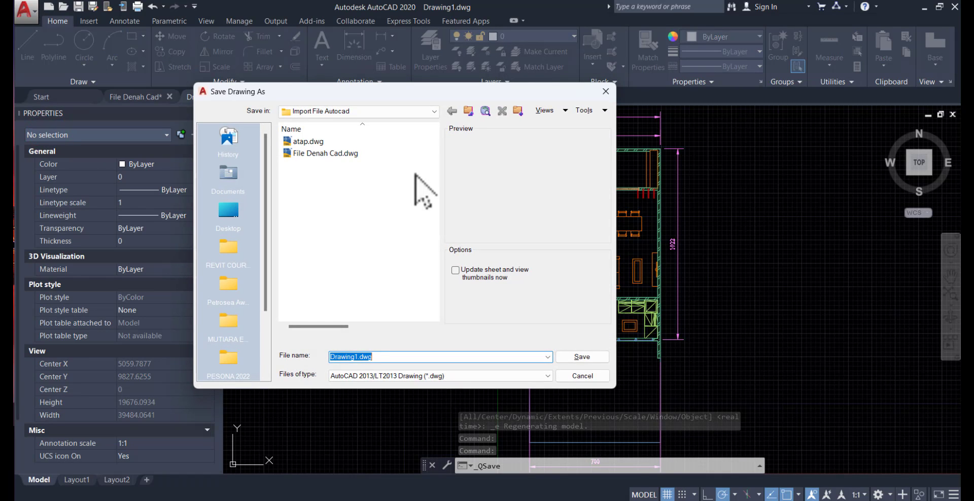
text(Lantai 1)
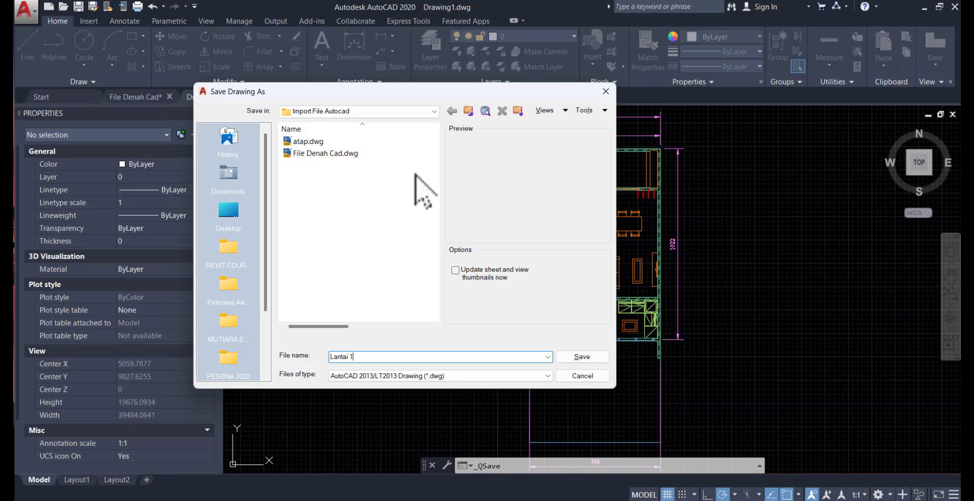
click(581, 356)
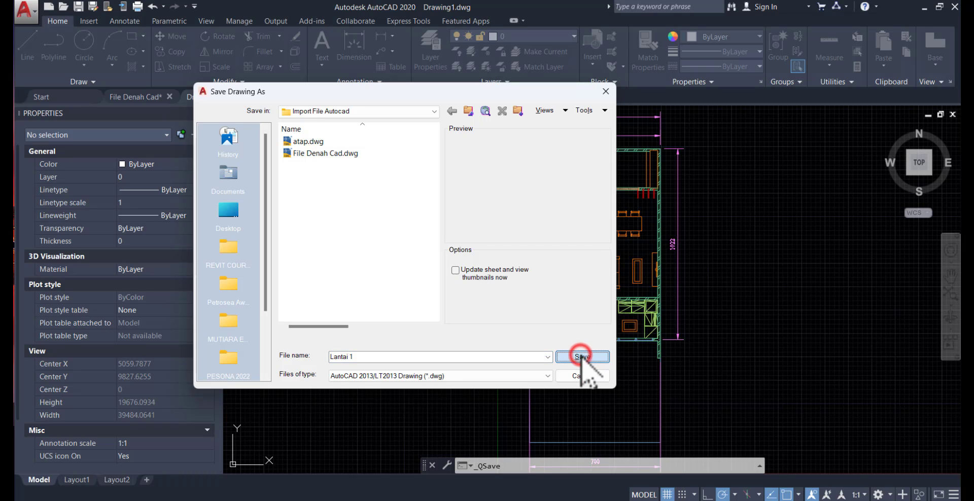
click(329, 356)
text(Referensi Denah)
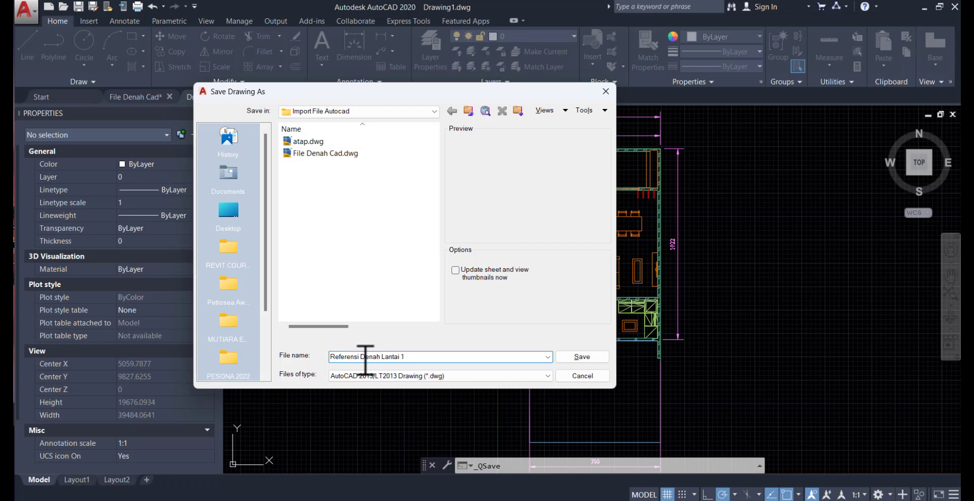
key(Return)
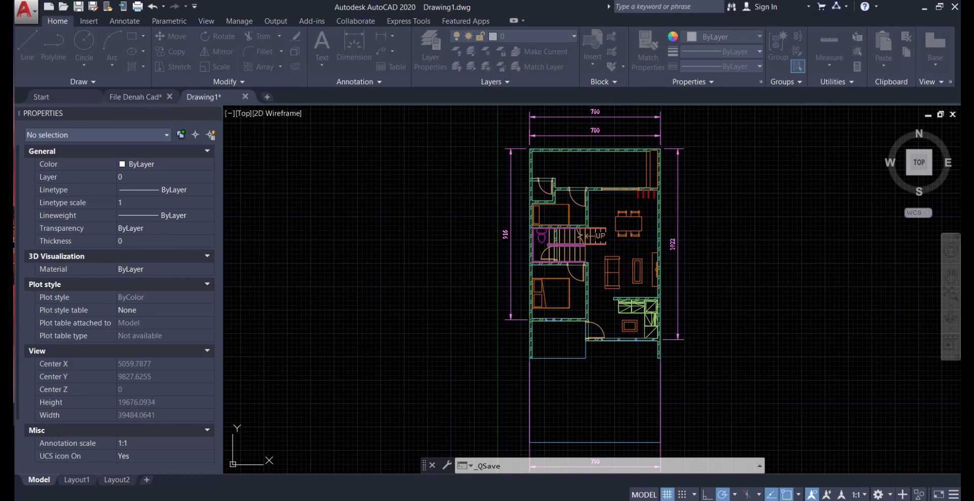
click(277, 96)
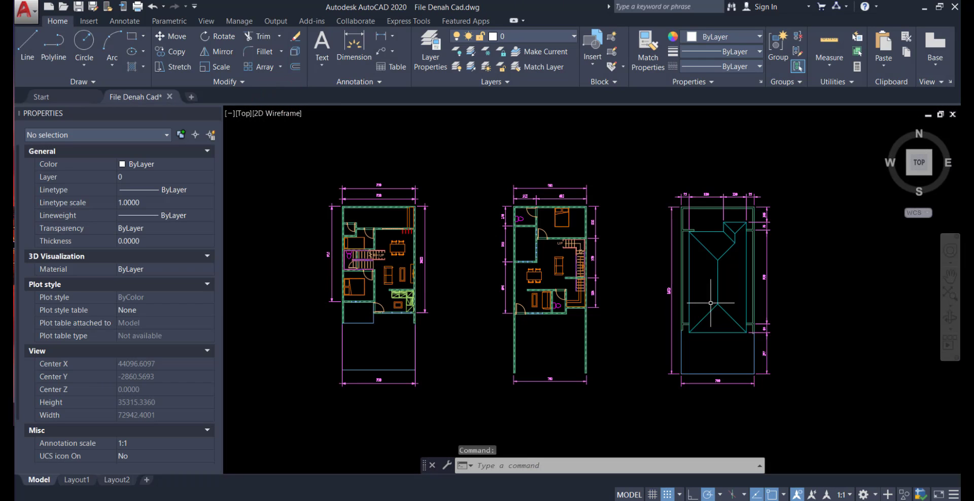
Copy the entire roof plan, including its dimensions, from File Denah Cad to the clipboard
middle_drag(766, 321, 628, 313)
click(686, 427)
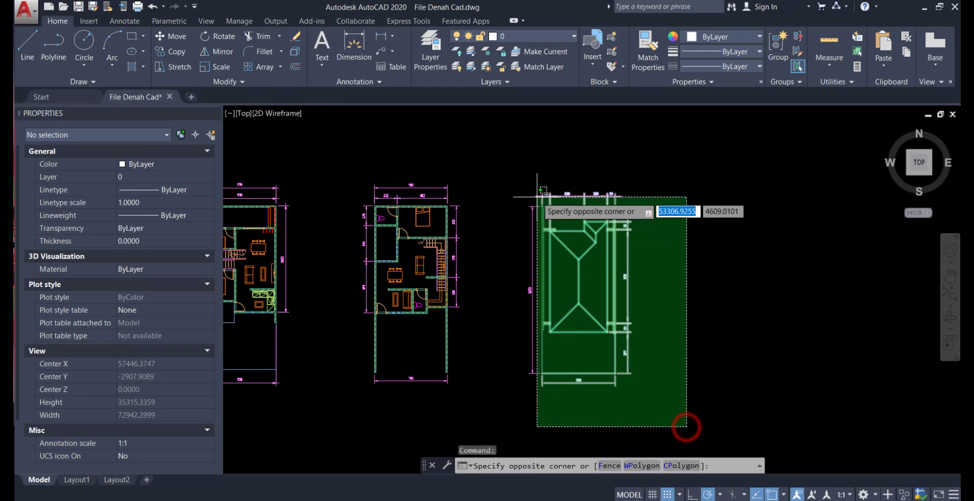
click(512, 168)
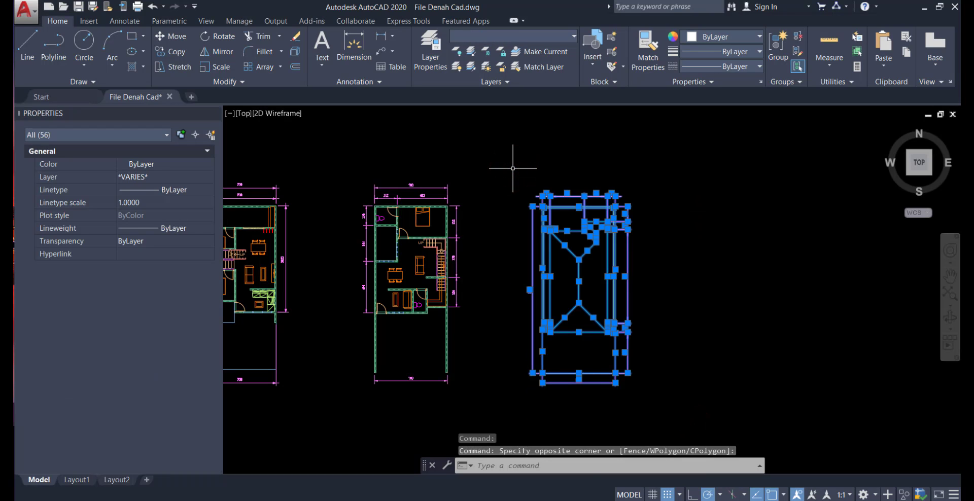
key(ctrl+c)
Create another new drawing and paste the copied roof plan near the origin
click(50, 7)
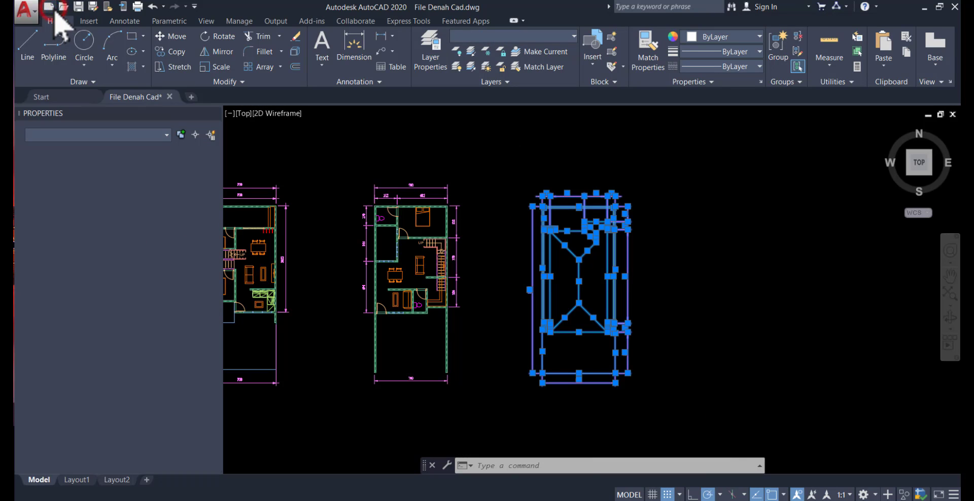
click(921, 472)
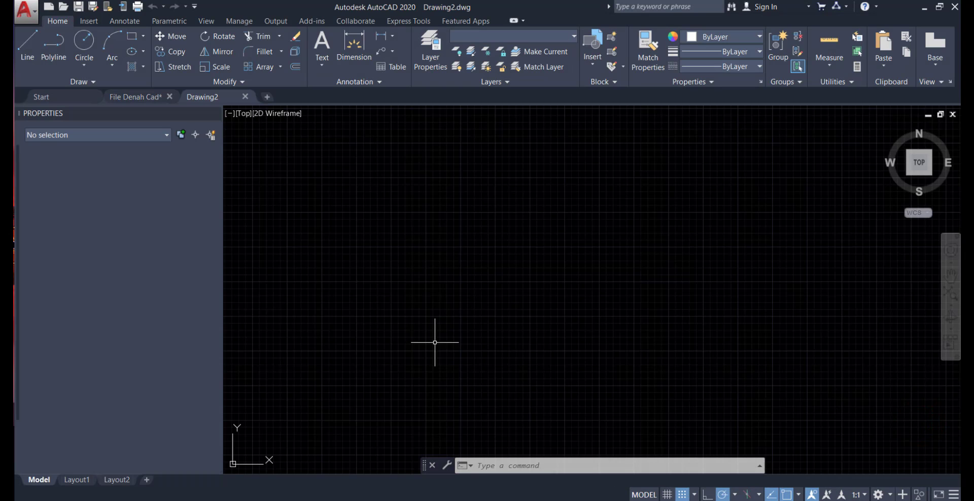
key(ctrl+v)
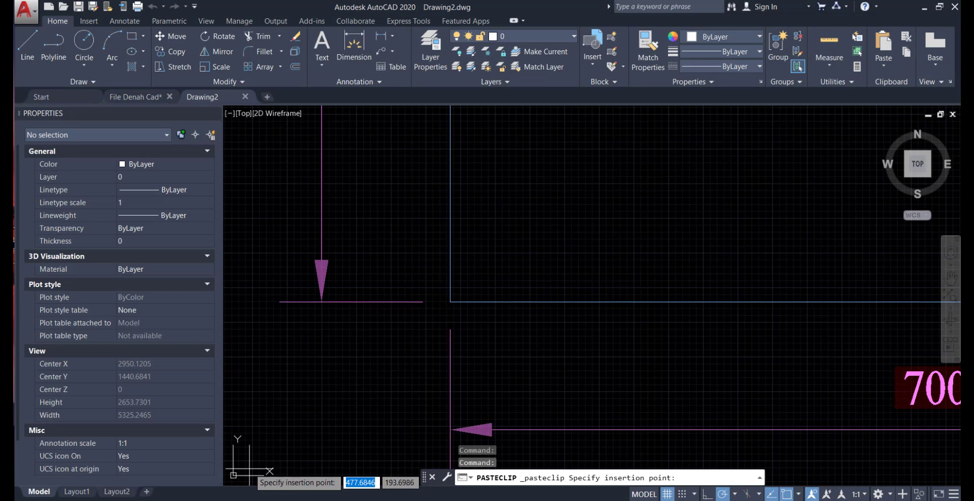
click(249, 464)
double_click(318, 390)
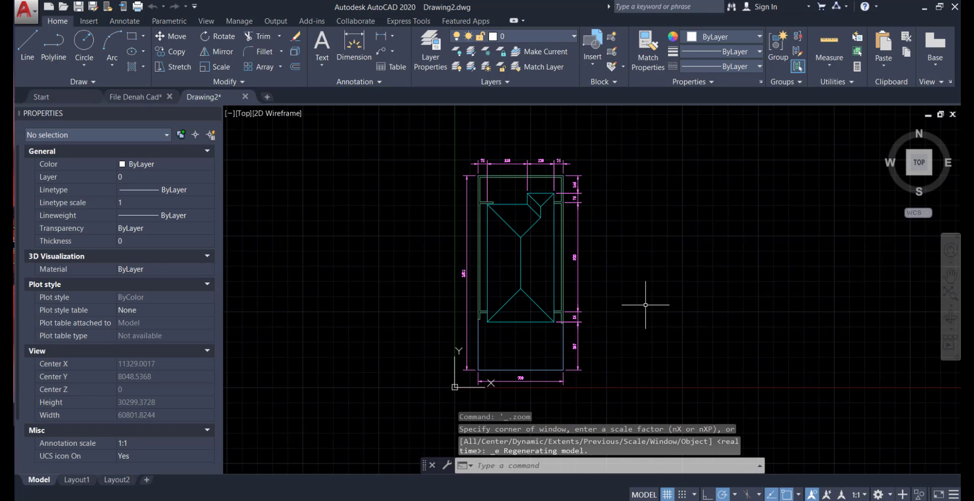
Save the roof plan drawing as Referensi Denah Atap in the Import File Autocad folder
click(26, 13)
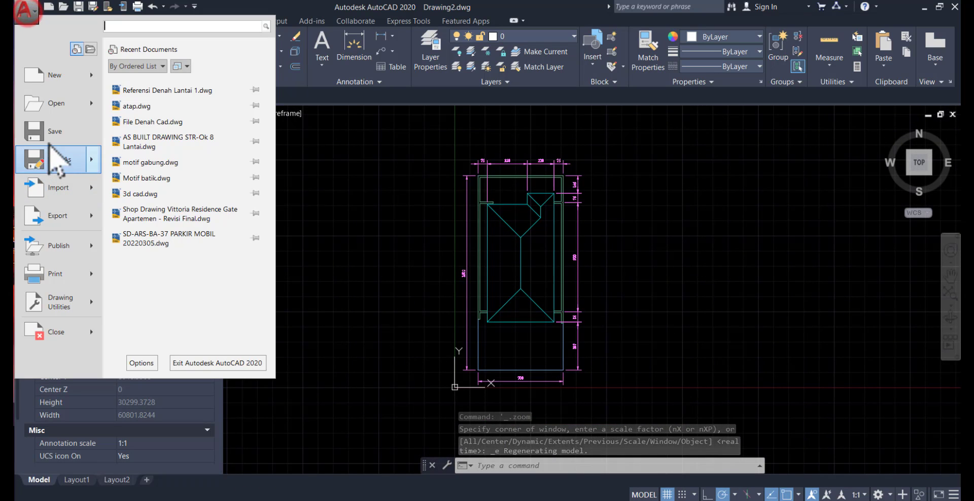
click(47, 138)
click(325, 165)
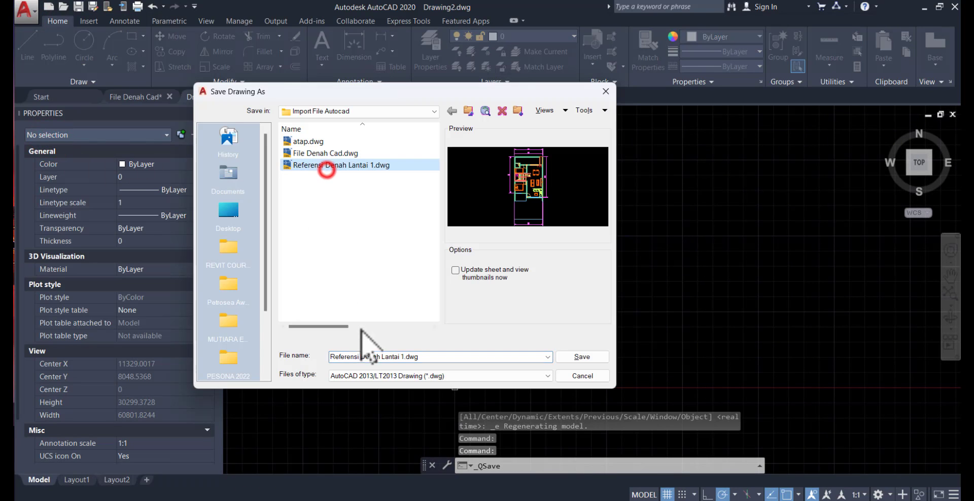
click(385, 357)
drag(379, 361, 506, 365)
key(BackSpace)
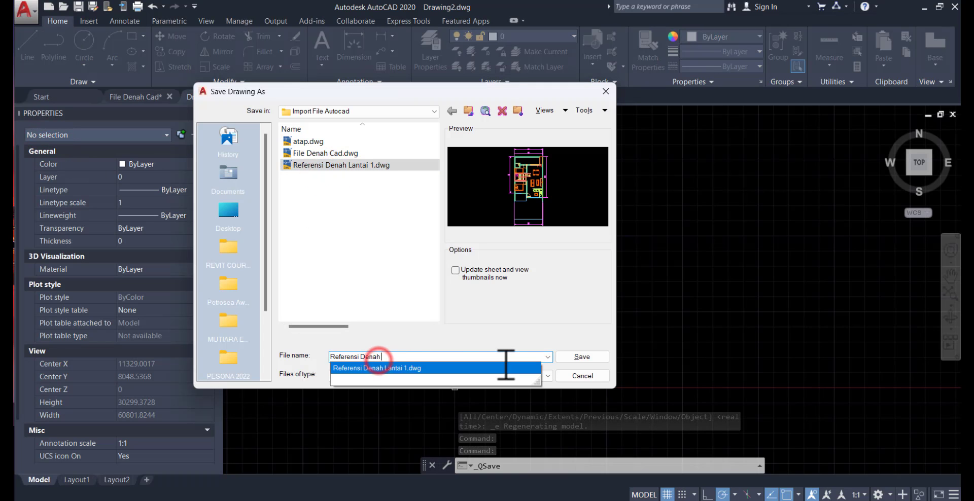
text(Atap)
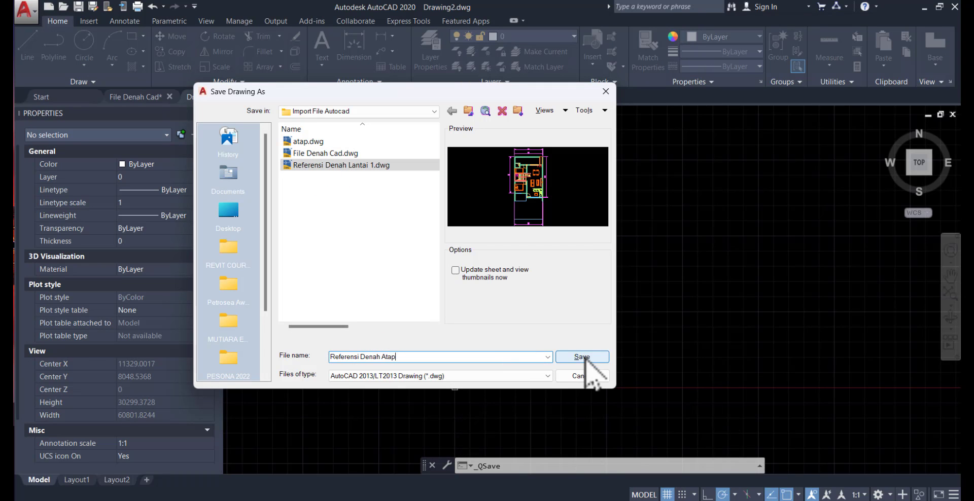
click(583, 357)
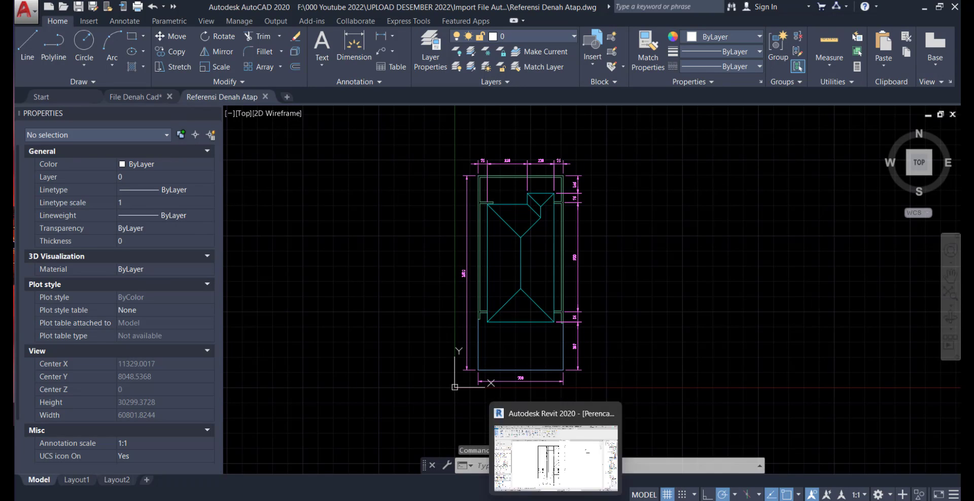
Switch to Revit 2022 and create a new project from the Architectural Template
mouse_move(637, 497)
click(636, 456)
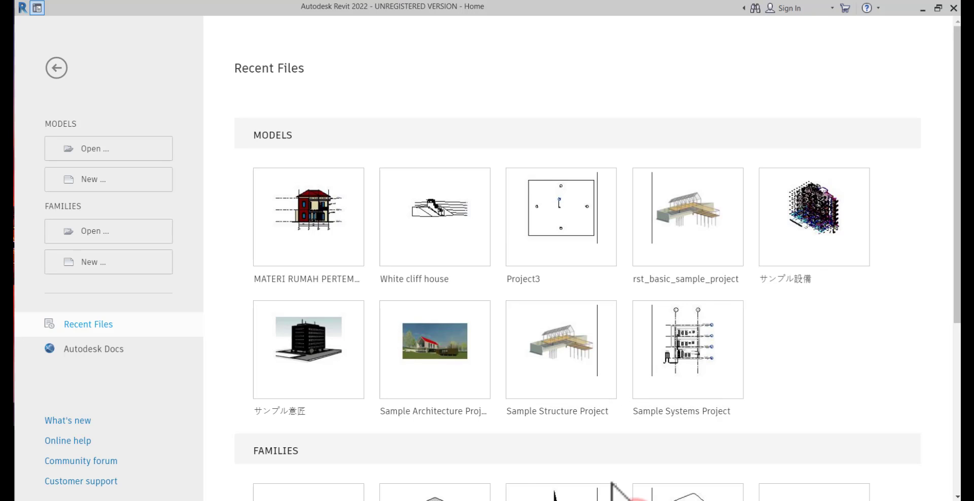
click(118, 184)
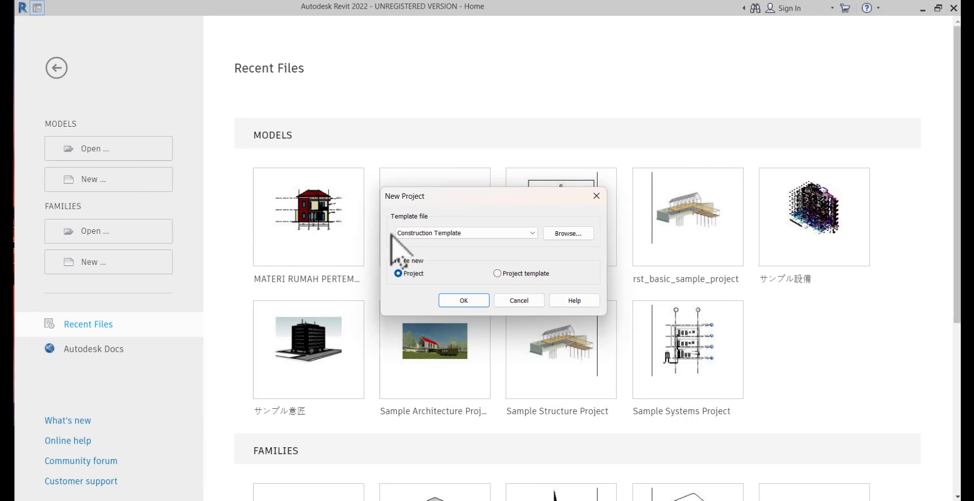
click(414, 232)
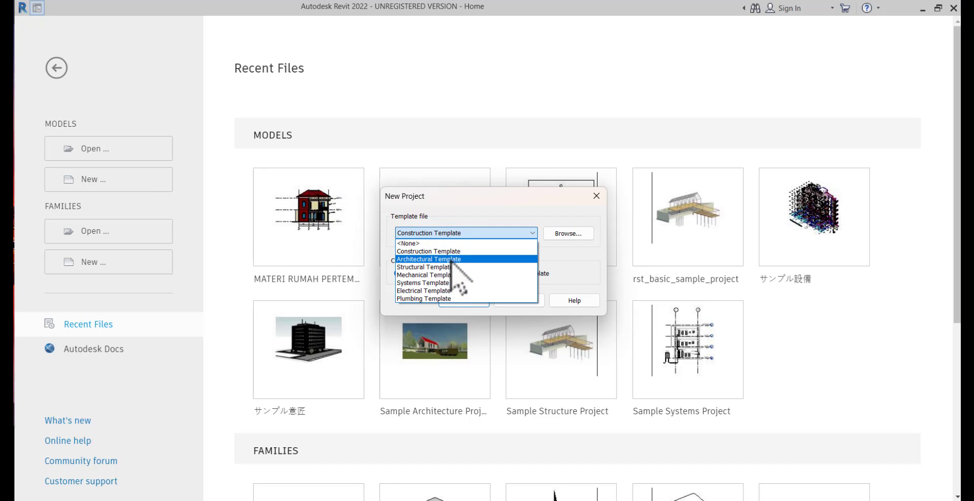
click(449, 259)
click(463, 301)
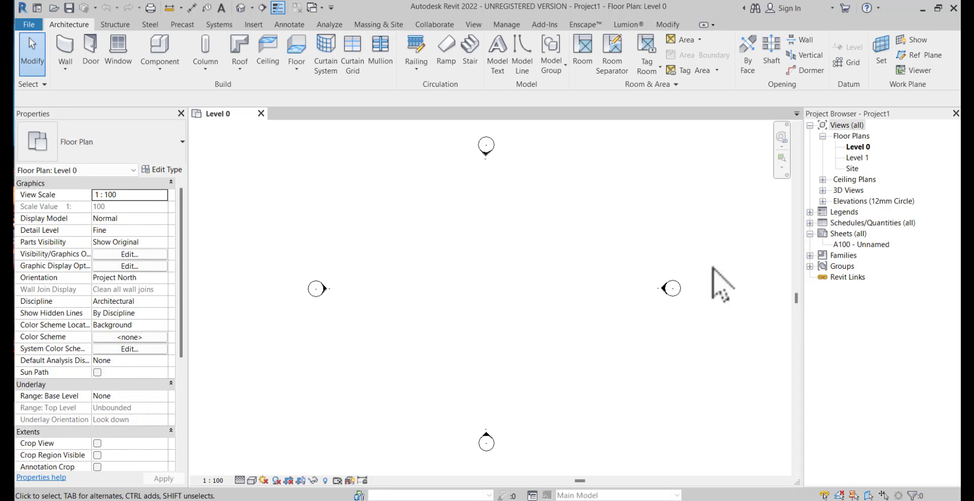
Rename the Level 0 floor plan to Lantai 1, including its corresponding level and views
click(857, 148)
click(859, 158)
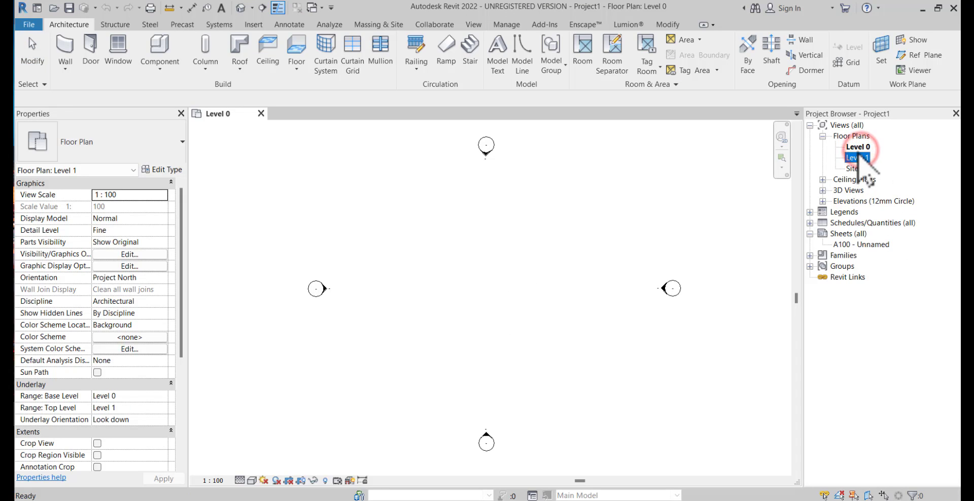
click(857, 148)
click(857, 157)
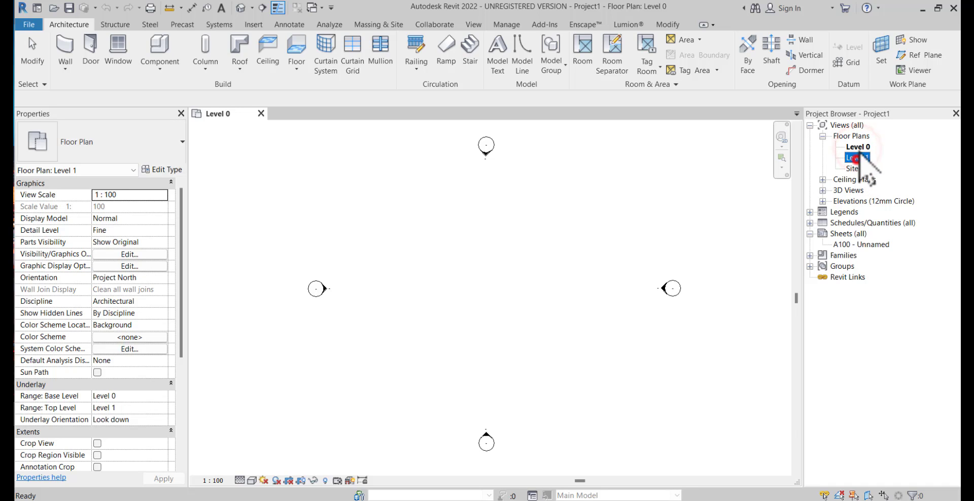
click(857, 147)
right_click(858, 148)
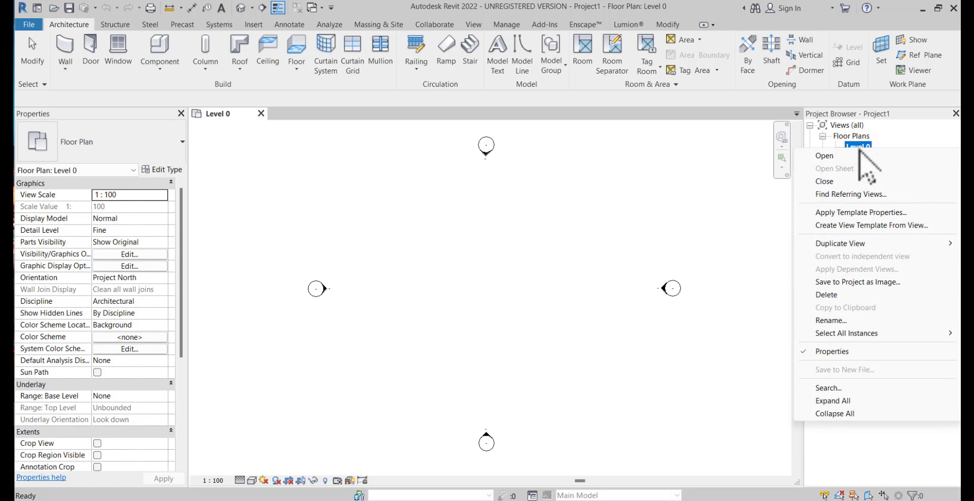
click(853, 321)
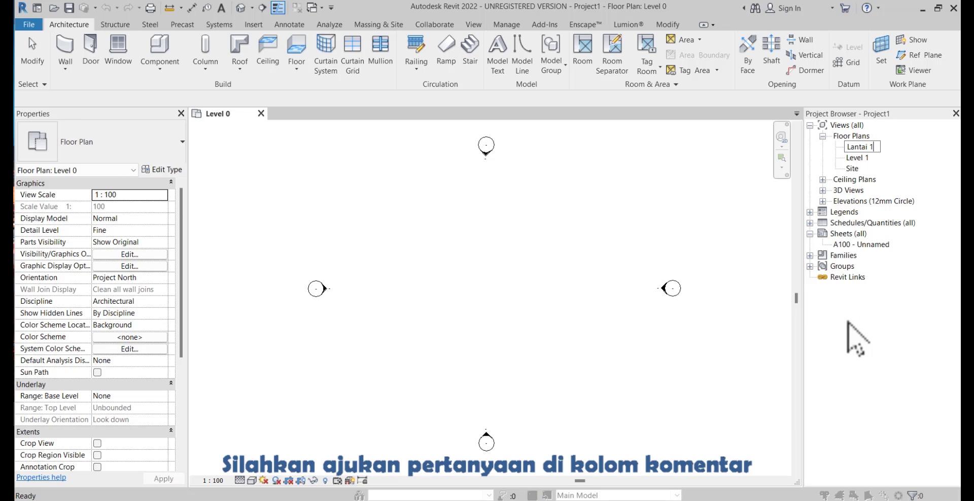
key(Return)
click(536, 262)
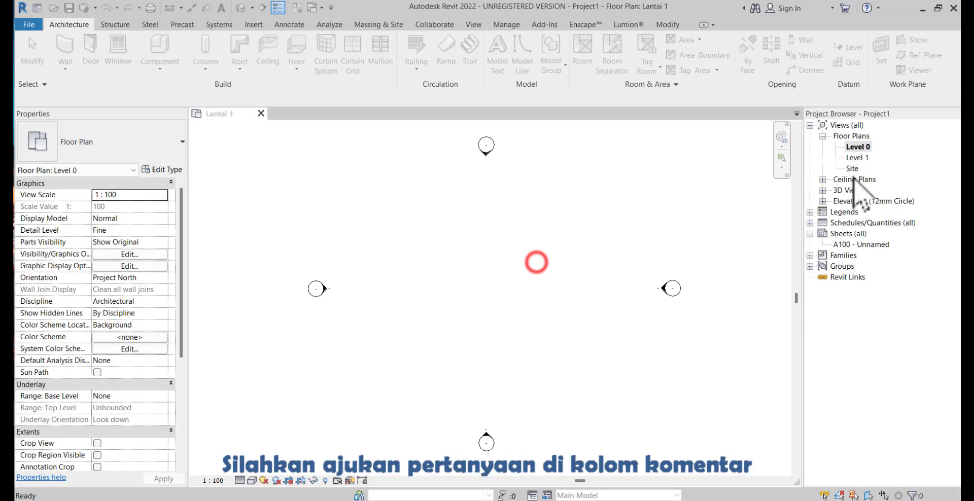
Rename the Level 1 floor plan to Atap, including its corresponding level and views
right_click(857, 158)
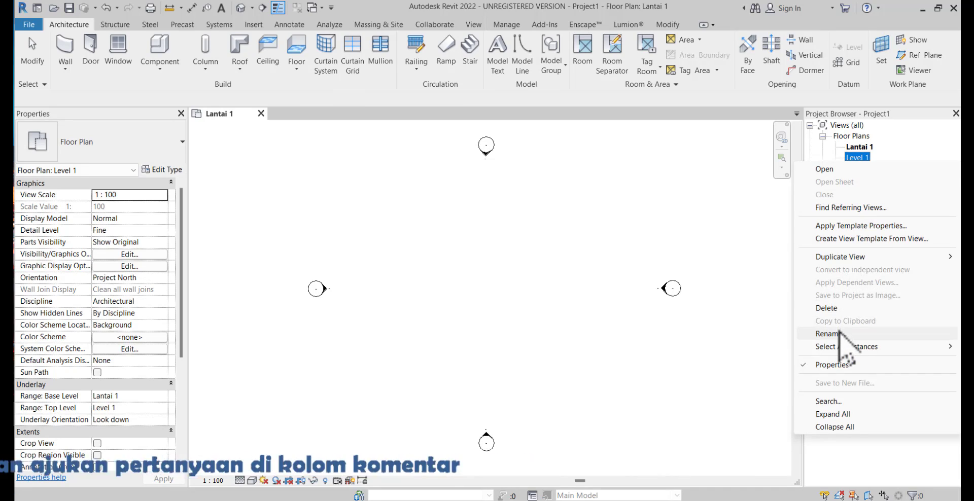
click(839, 334)
text(Atap)
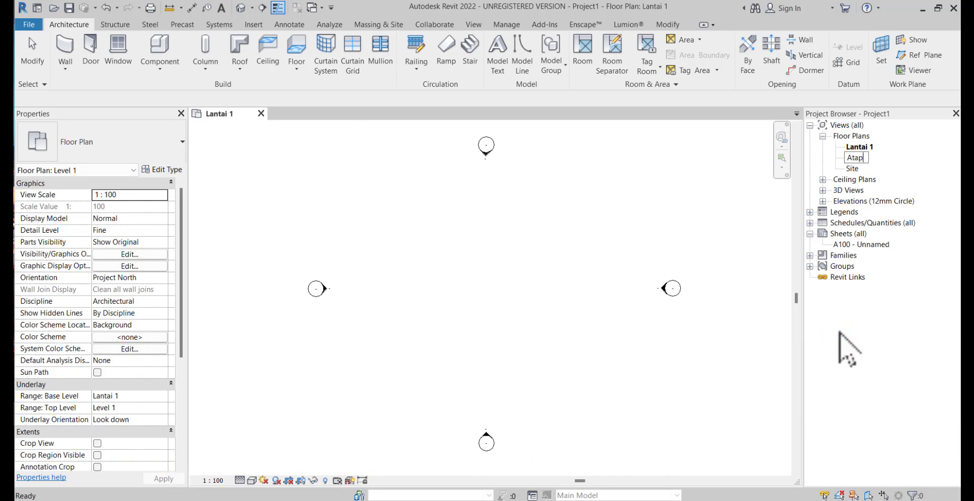
key(Return)
click(536, 268)
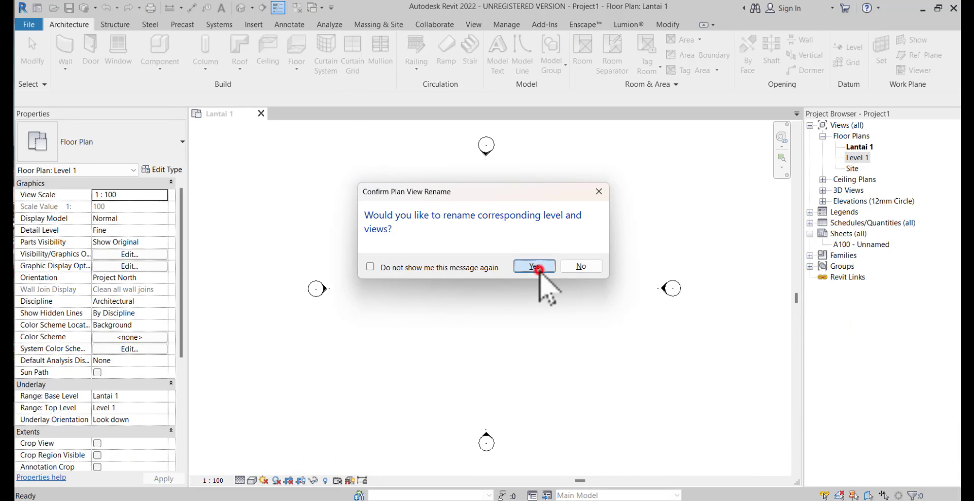
Start Link CAD for the Lantai 1 plan and browse through 000 Youtube 2022 and UPLOAD DESEMBER 2022 to the Import File Autocad folder
click(855, 158)
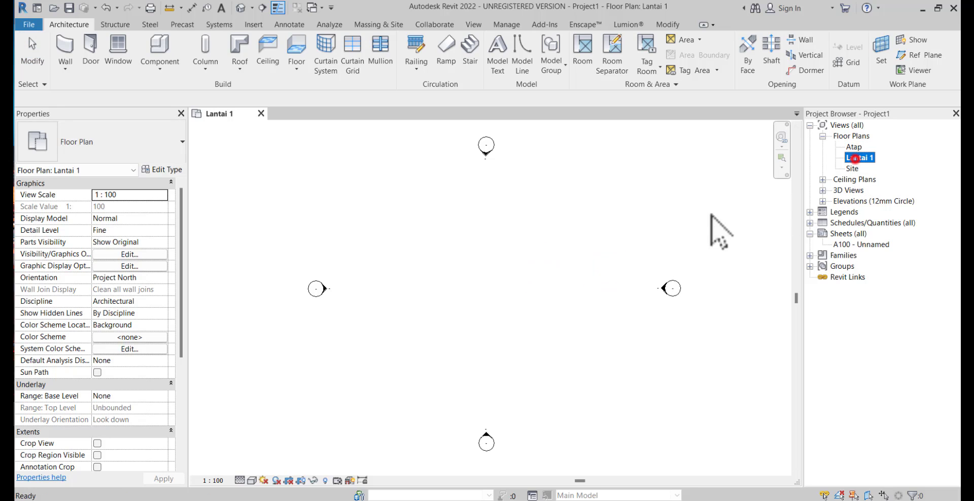
click(554, 256)
click(253, 24)
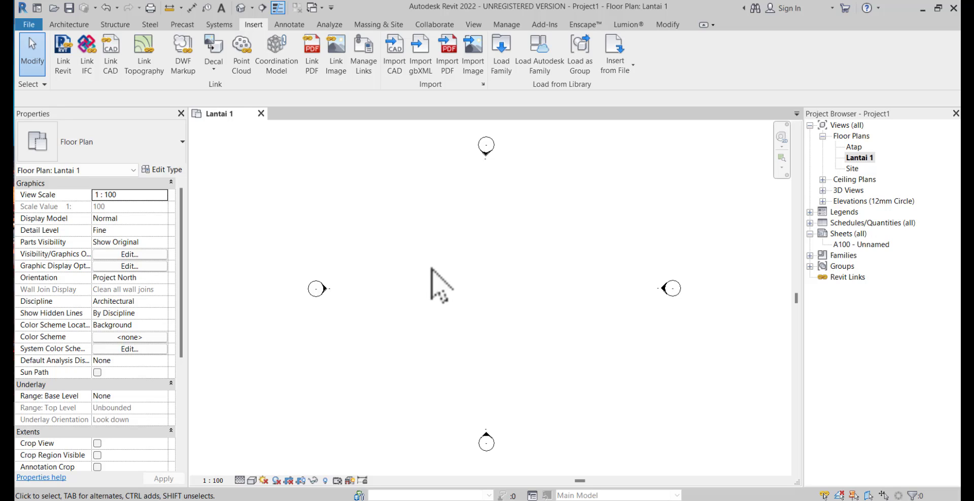
click(107, 70)
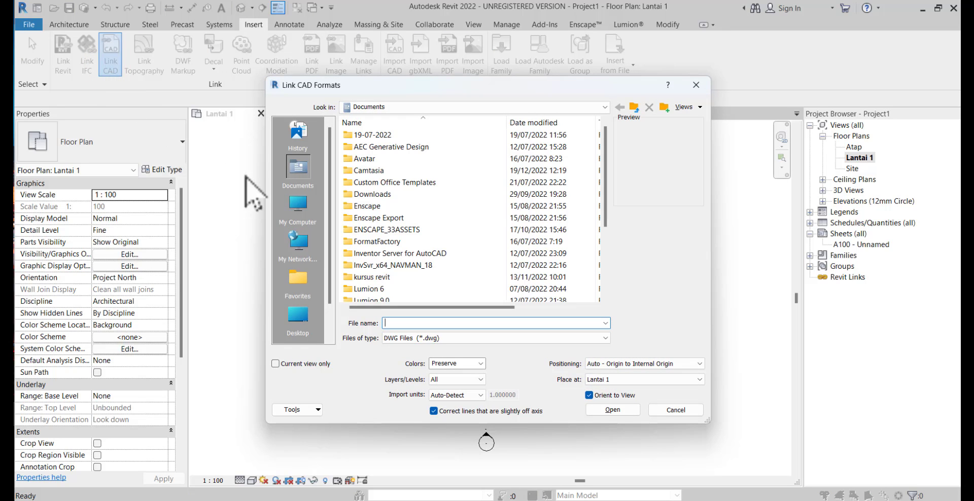
click(298, 205)
double_click(367, 160)
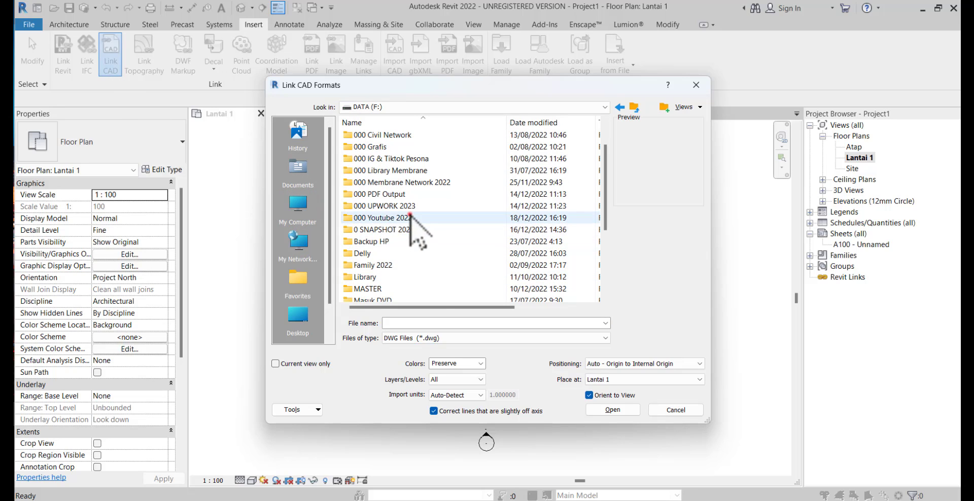
double_click(412, 218)
scroll(441, 262, down, 2)
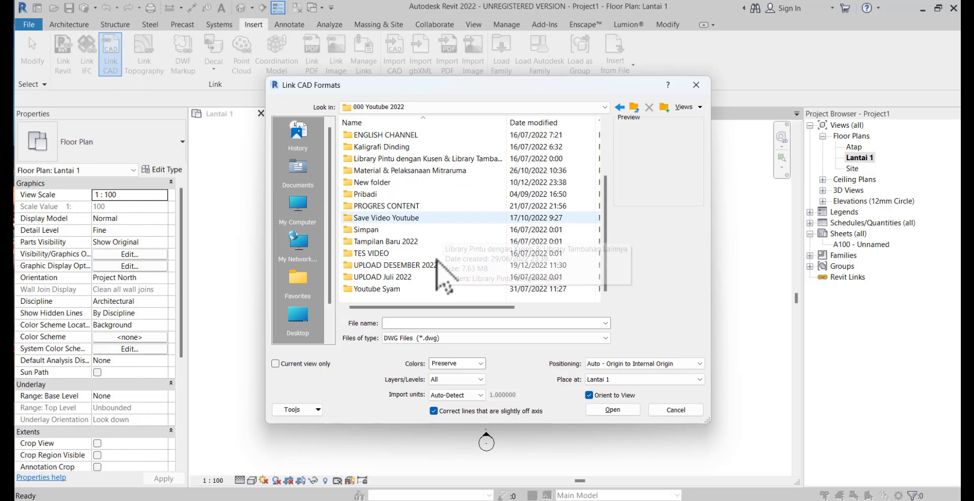
double_click(431, 264)
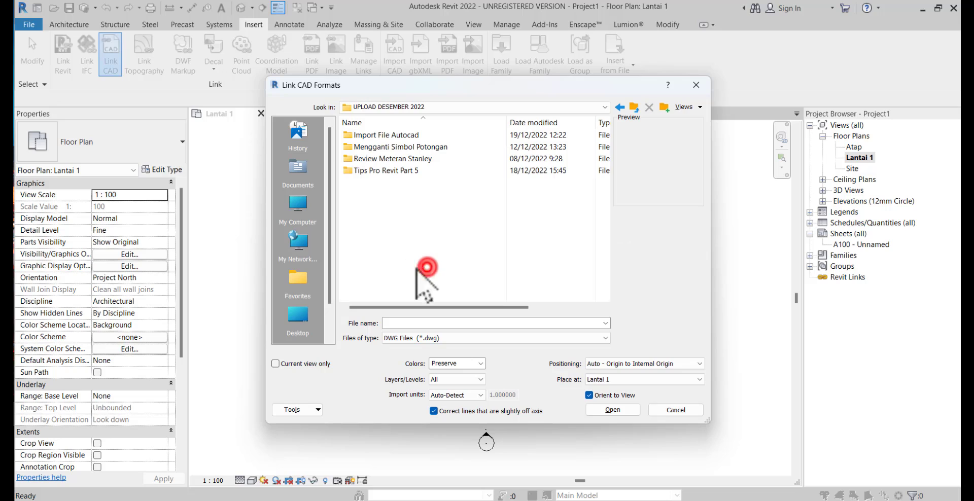
double_click(415, 135)
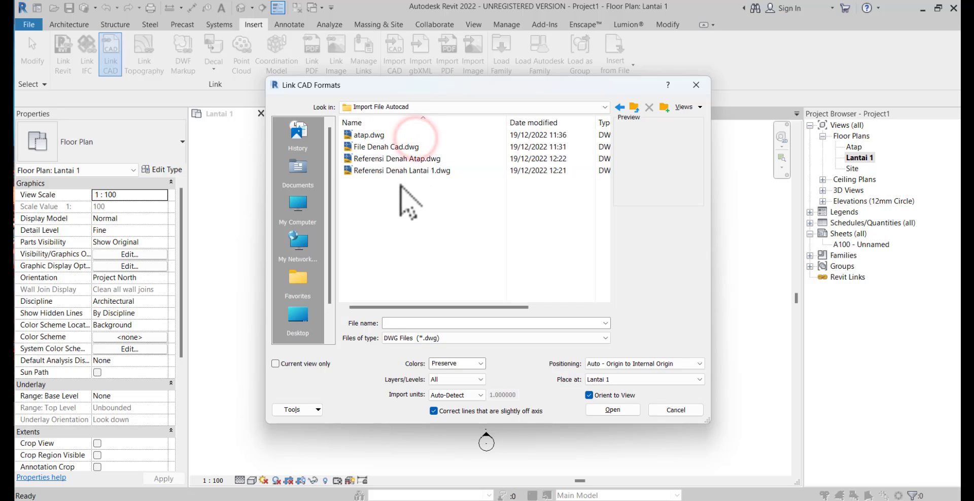
Choose Referensi Denah Lantai 1.dwg as the file to link, with colors set to Preserve
click(375, 171)
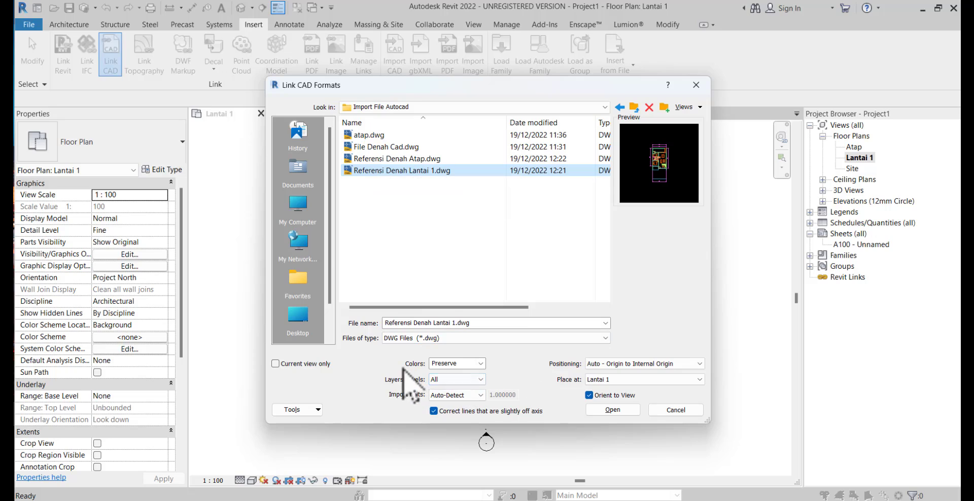
click(481, 364)
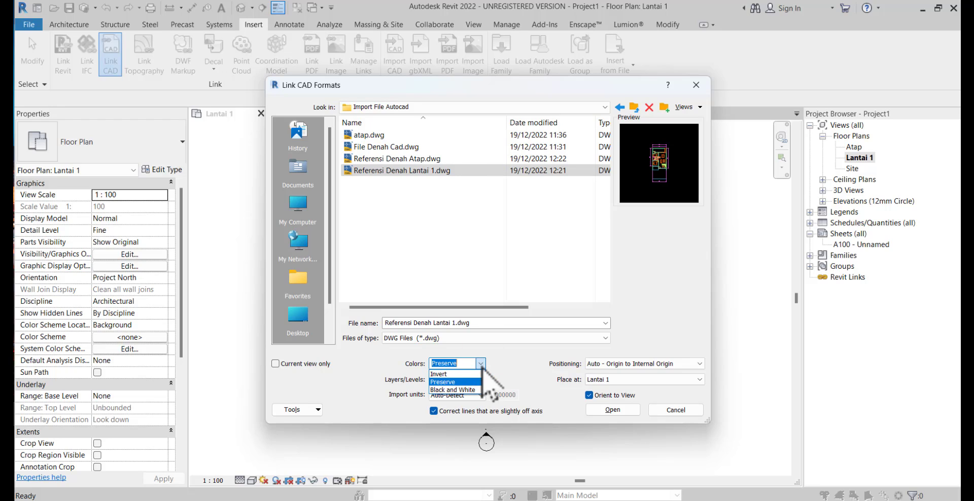
click(464, 381)
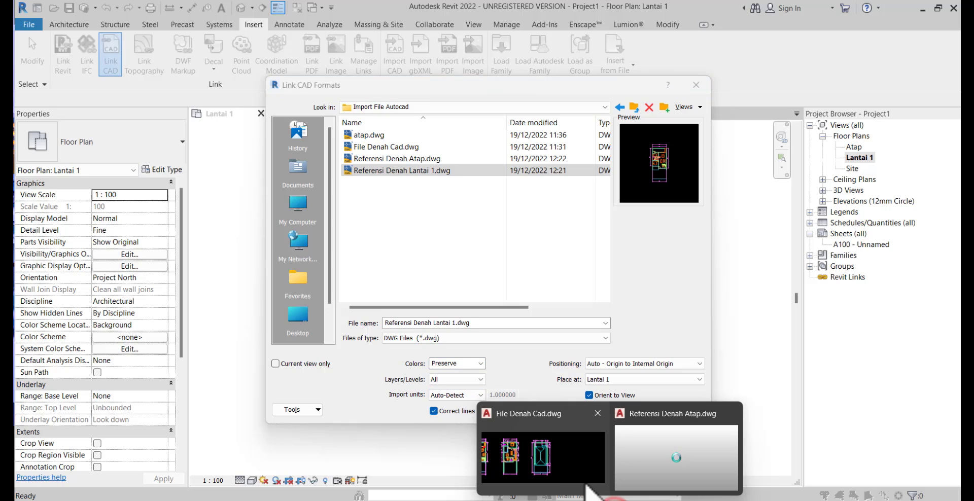
Switch to File Denah Cad in AutoCAD and examine the overall width dimension below the first-floor plan
click(559, 482)
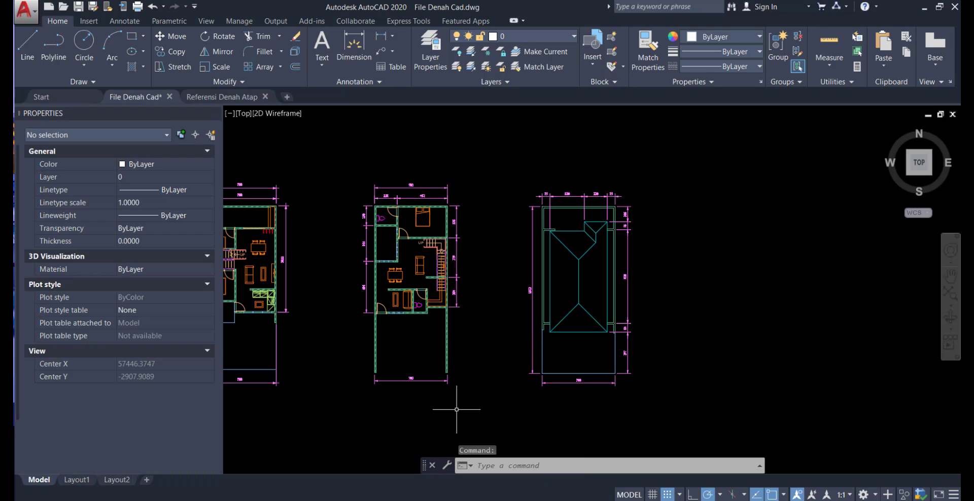
middle_drag(458, 373, 696, 355)
scroll(462, 378, up, 6)
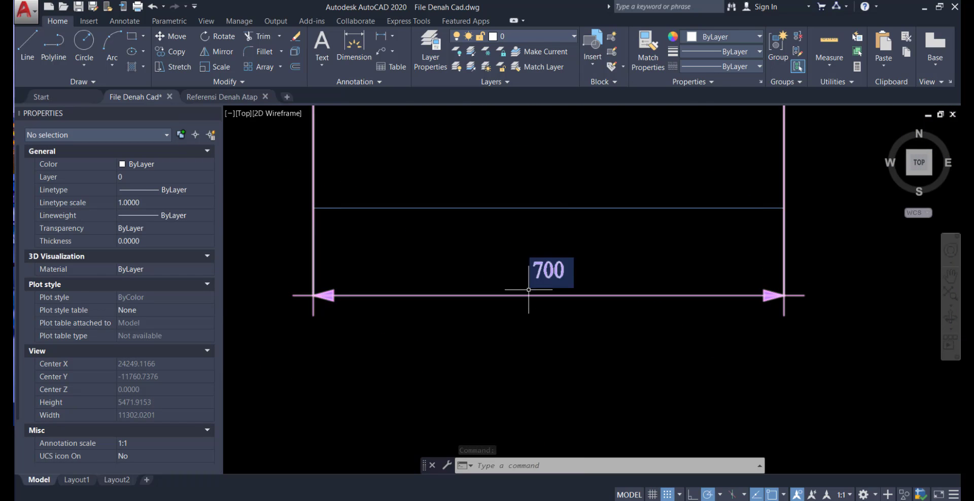
scroll(522, 297, down, 2)
middle_drag(519, 312, 503, 392)
double_click(527, 369)
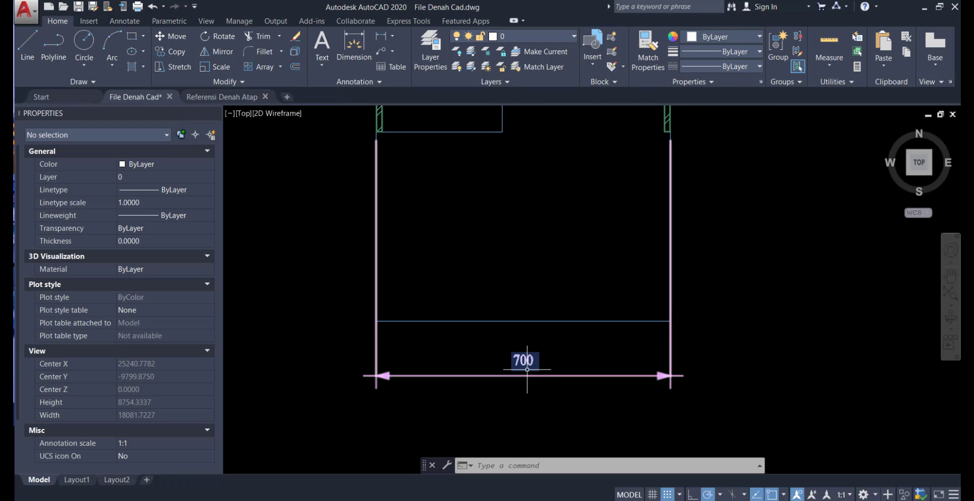
click(532, 386)
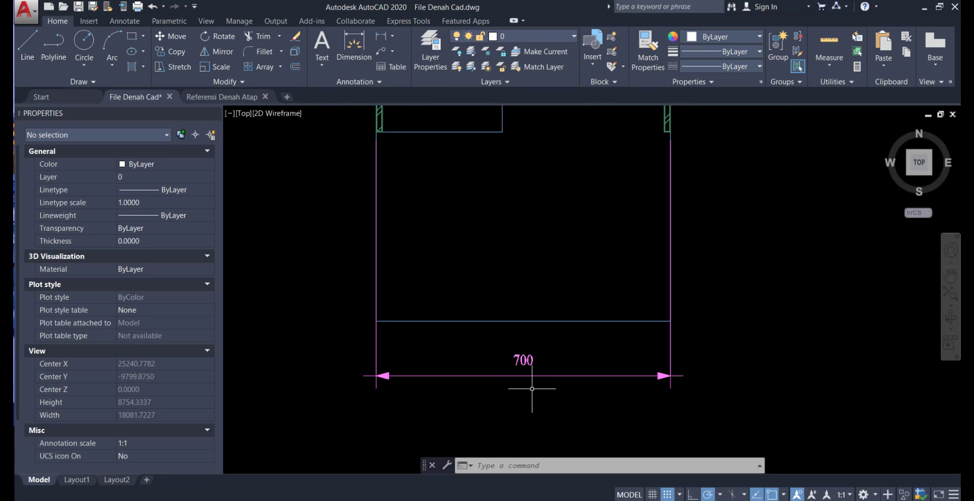
double_click(541, 376)
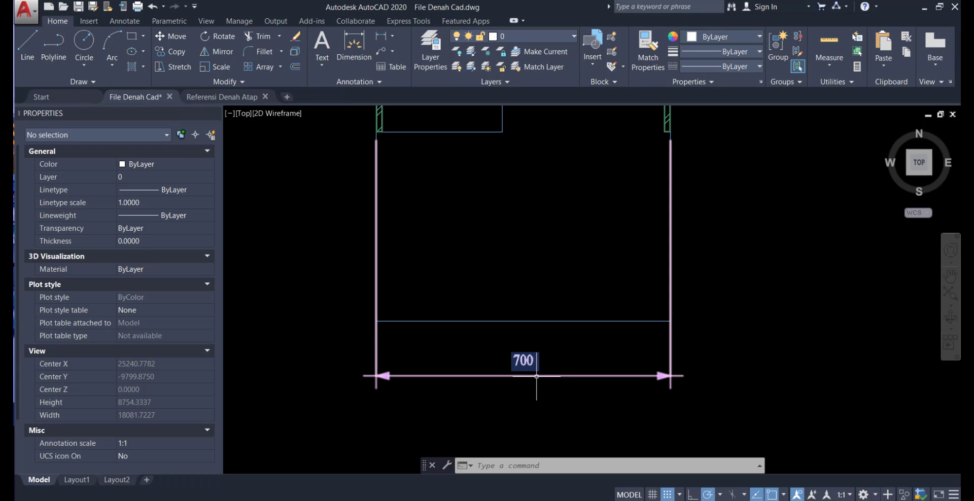
click(463, 361)
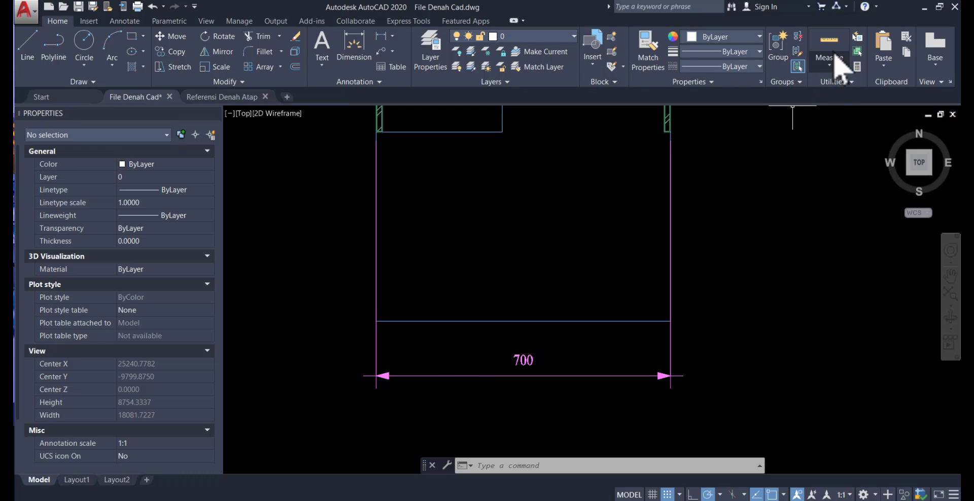
Measure the first-floor plan's overall width with a temporary line between the dimension's ends, without keeping the line
click(22, 50)
click(373, 328)
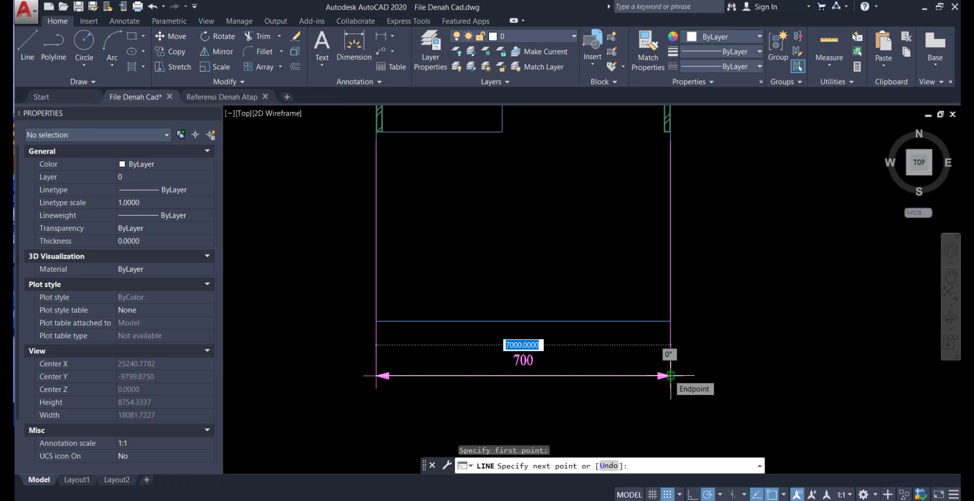
key(Escape)
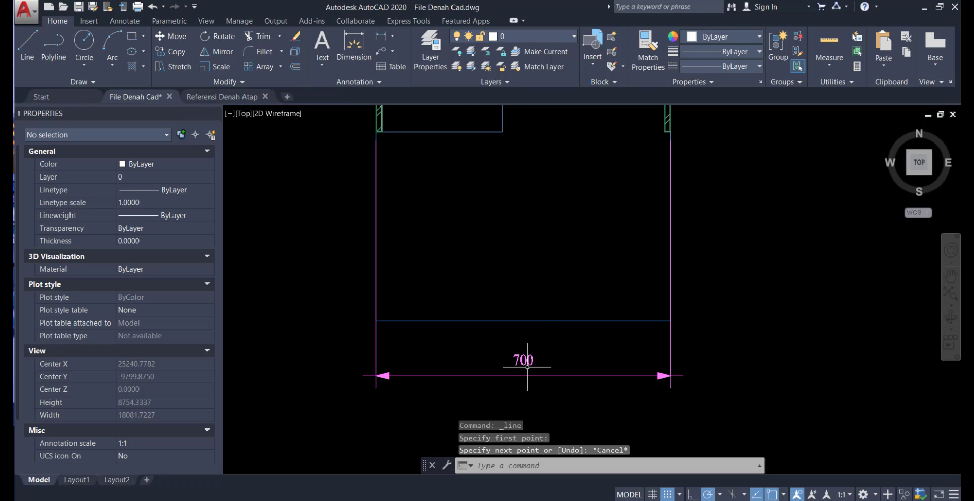
scroll(527, 366, down, 2)
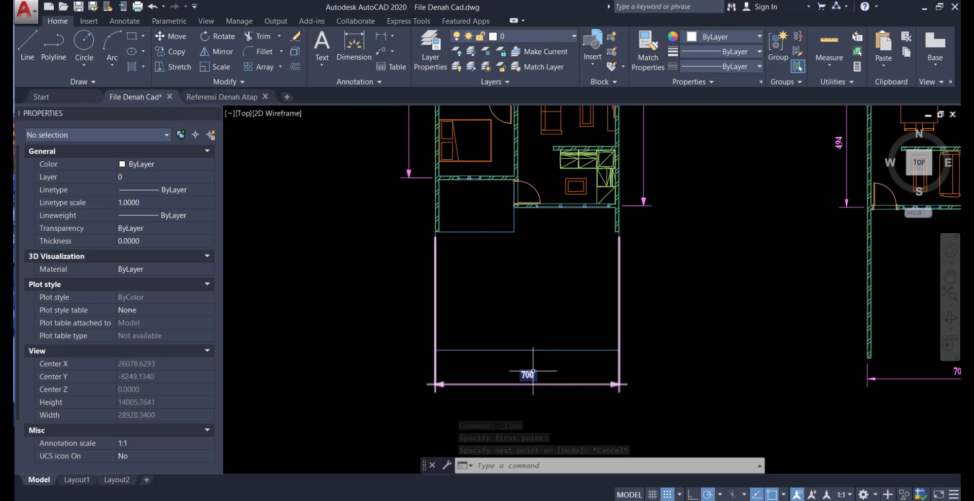
scroll(387, 426, down, 4)
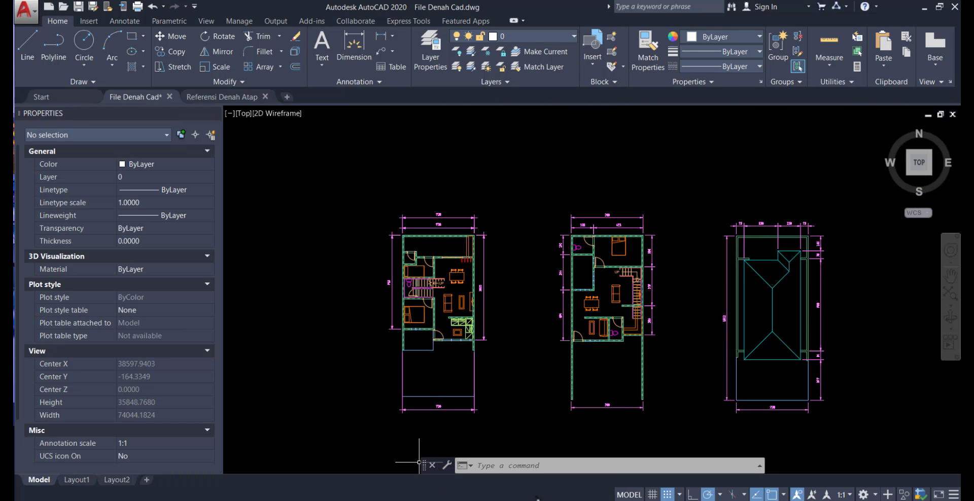
Switch back to Revit and link the chosen drawing with import units set to millimeter
click(637, 500)
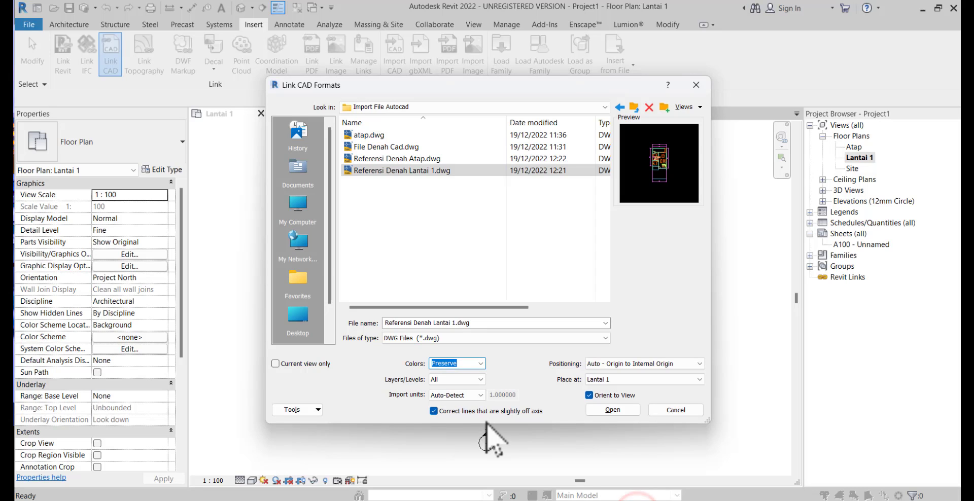
click(466, 396)
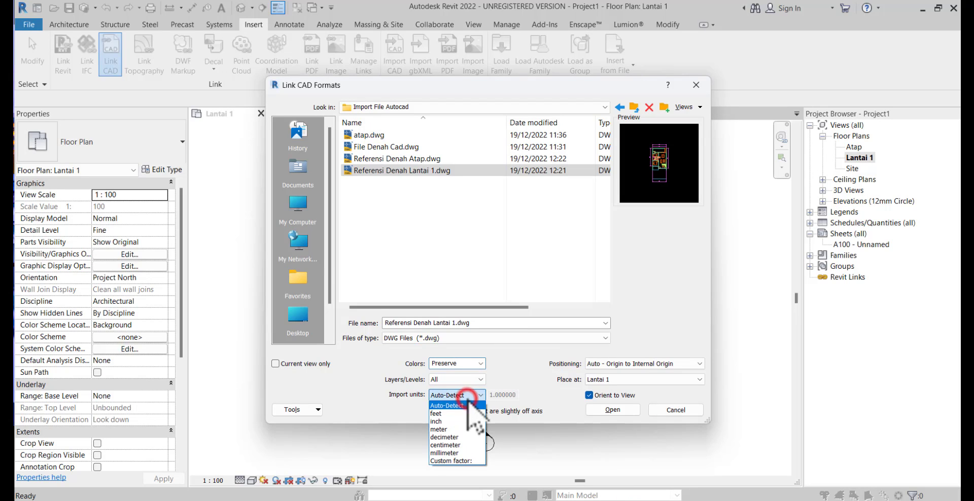
click(463, 453)
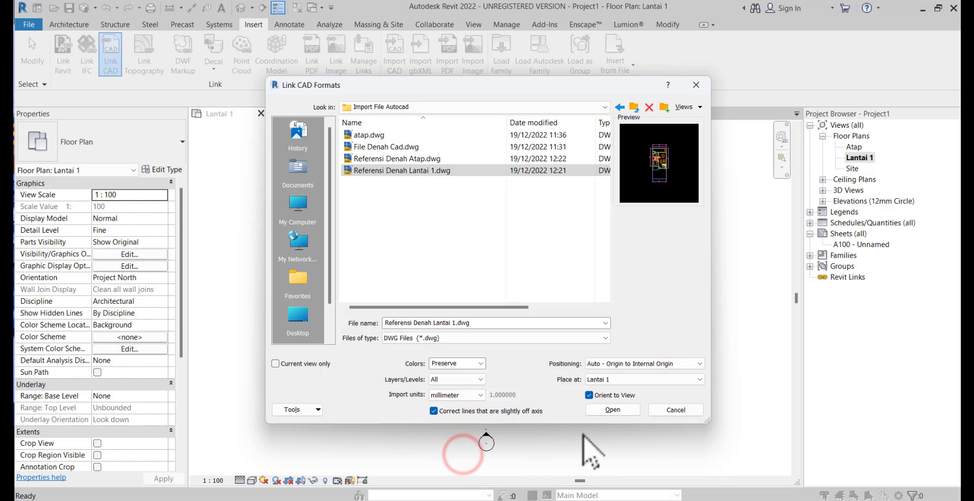
click(606, 410)
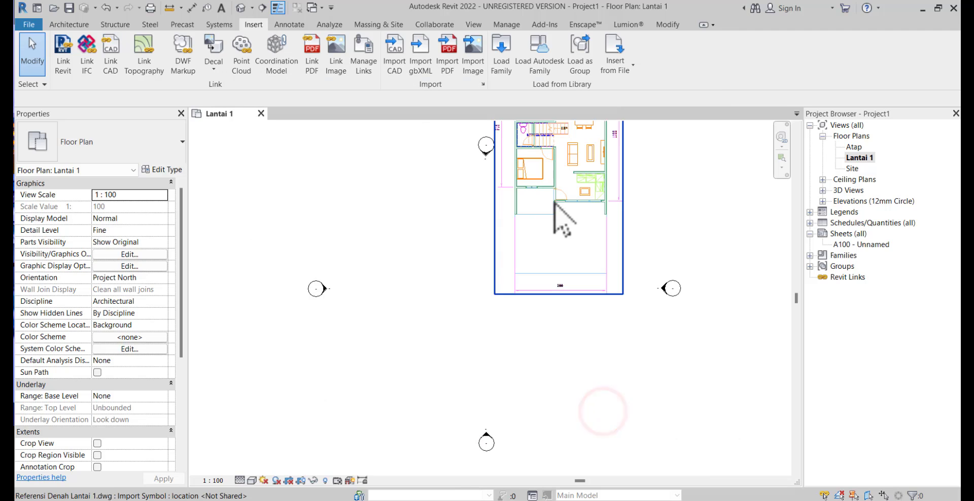
scroll(555, 202, down, 1)
middle_drag(554, 202, 546, 294)
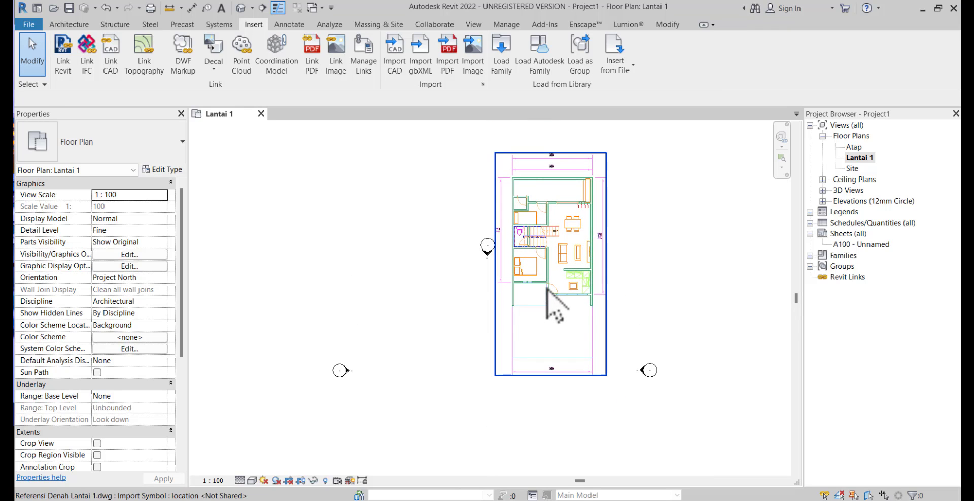
Unpin the linked Referensi Denah Lantai 1 drawing in the Lantai 1 plan
click(535, 293)
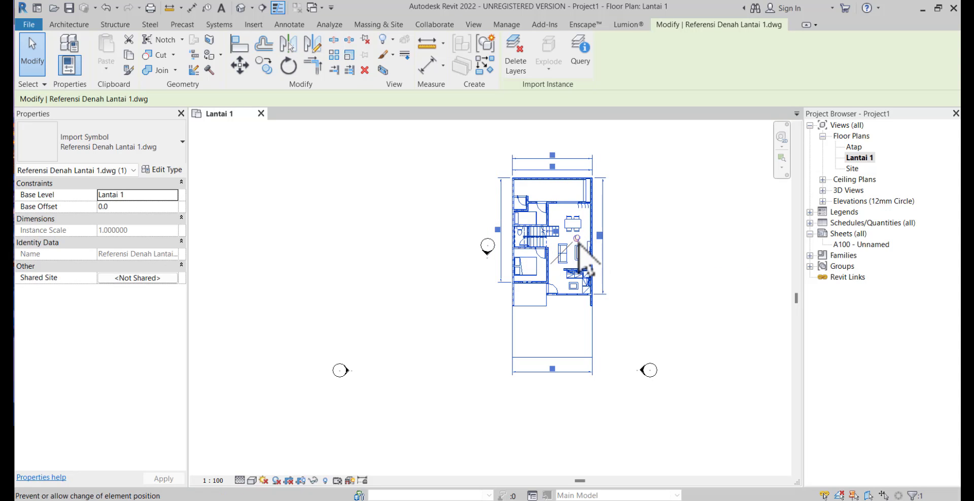
click(579, 243)
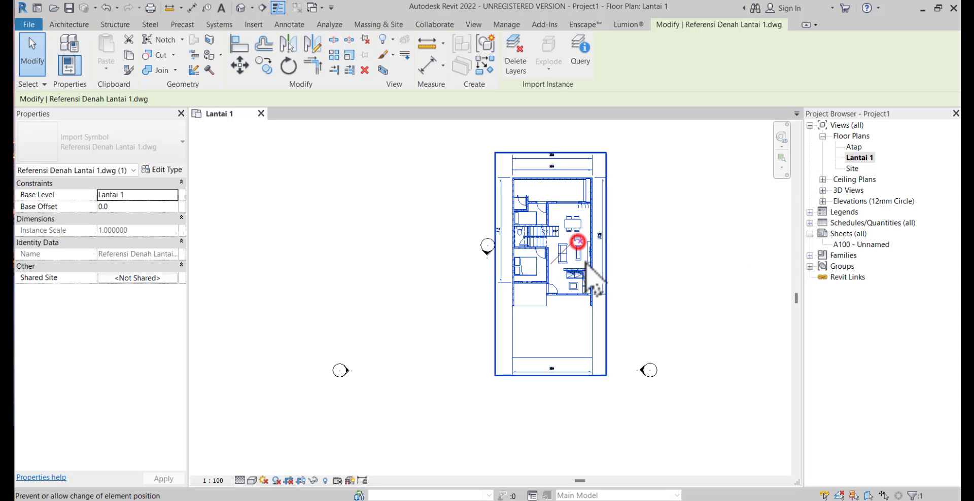
Move the linked Referensi Denah Lantai 1 drawing to the centre of the four elevation markers and pin it in place
scroll(579, 265, down, 1)
middle_drag(578, 264, 611, 208)
drag(612, 208, 556, 291)
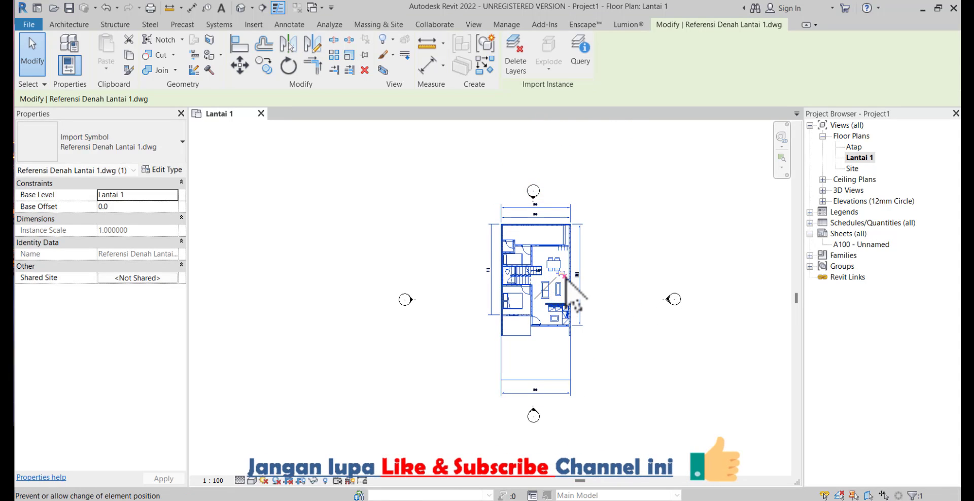
click(564, 276)
click(603, 291)
scroll(581, 303, up, 3)
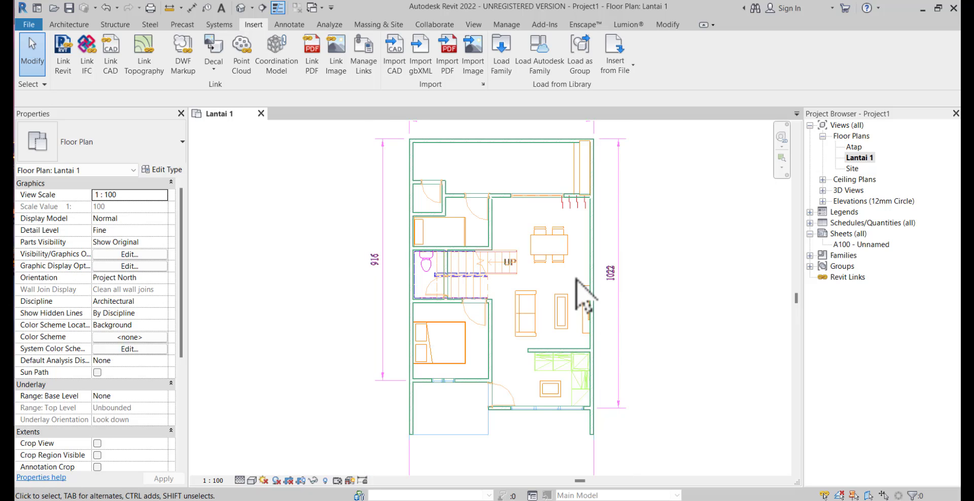
Open the South elevation and set the Atap level's elevation to 4500
click(822, 201)
double_click(856, 234)
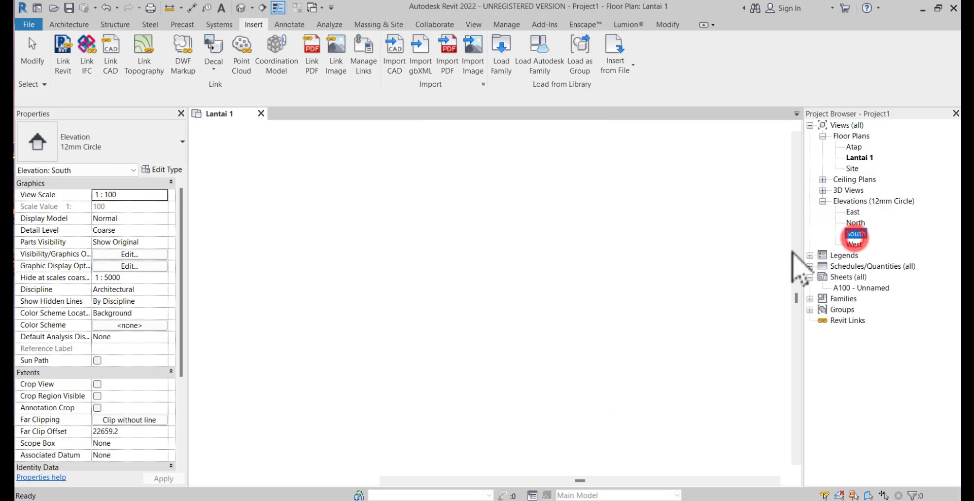
middle_drag(654, 297, 598, 313)
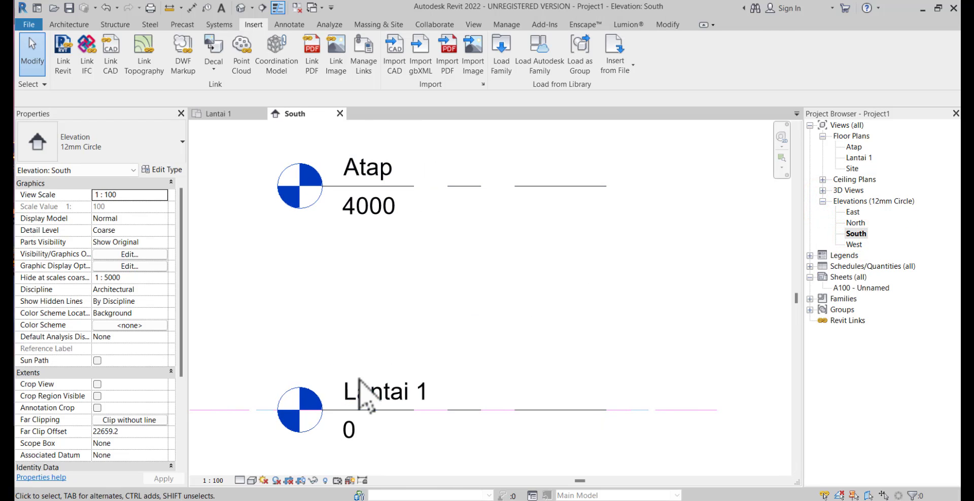
click(368, 213)
click(371, 212)
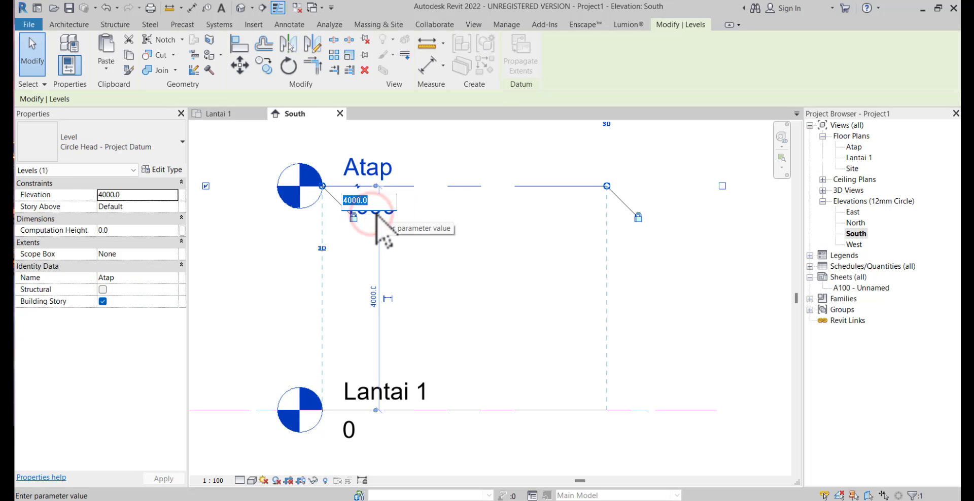
text(45)
key(Return)
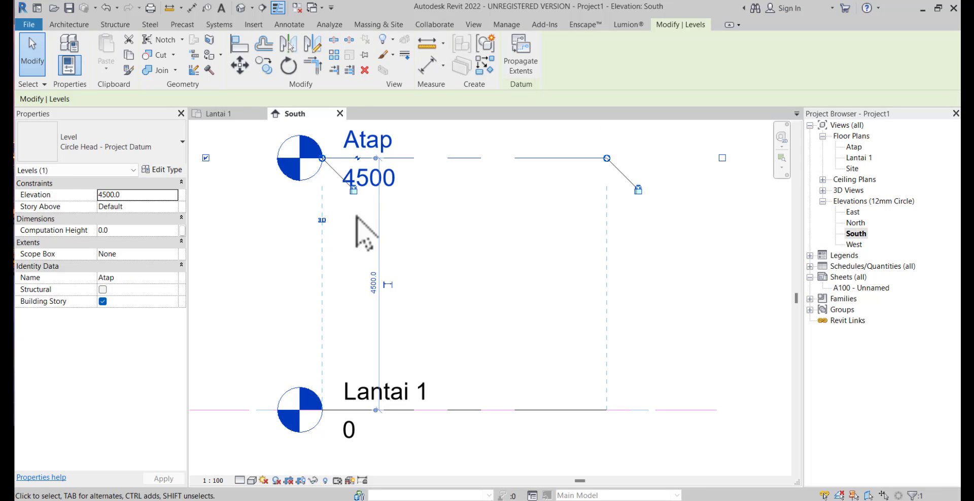
click(484, 261)
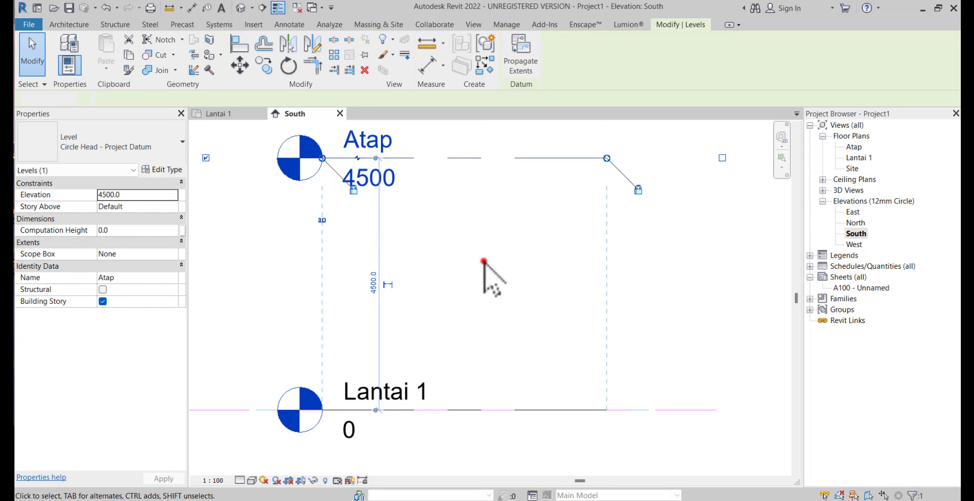
Return to the Lantai 1 floor plan and start the Wall tool with the Wall-Int_12P-100Blk-12P type
double_click(859, 158)
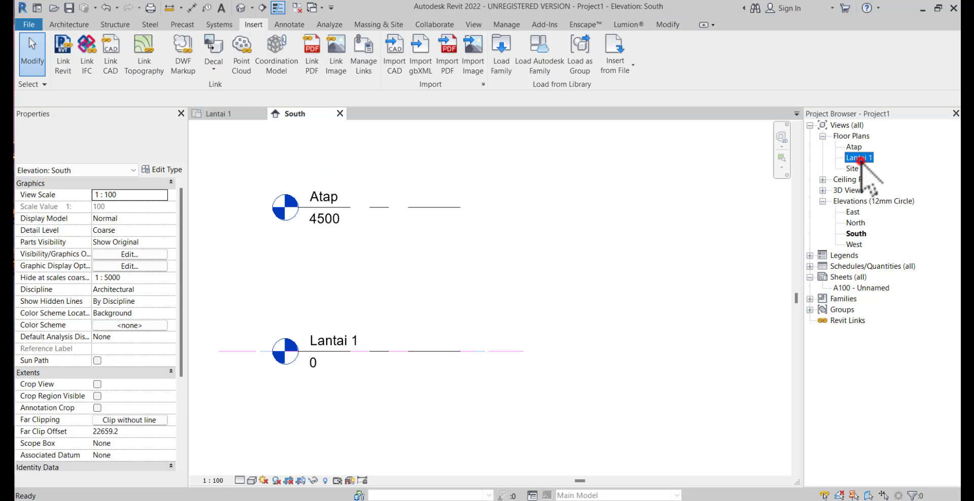
scroll(615, 236, down, 1)
middle_drag(615, 236, 576, 233)
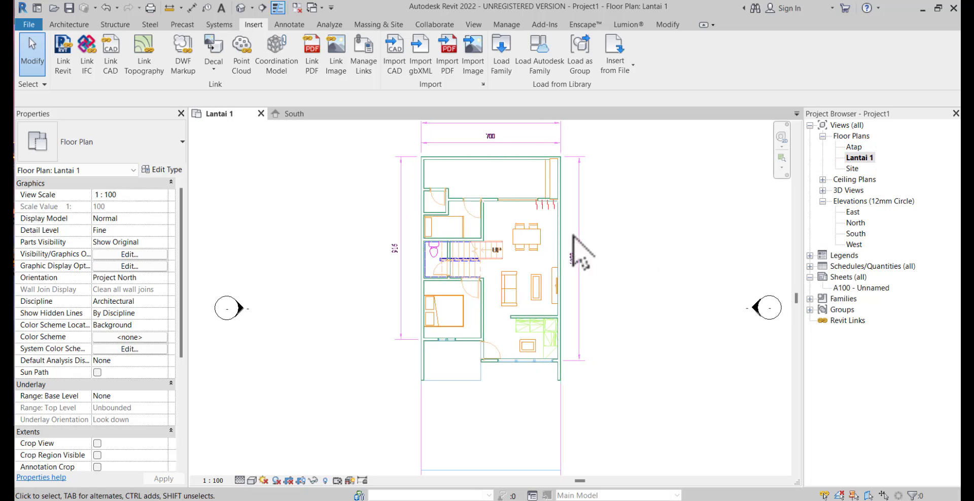
click(74, 26)
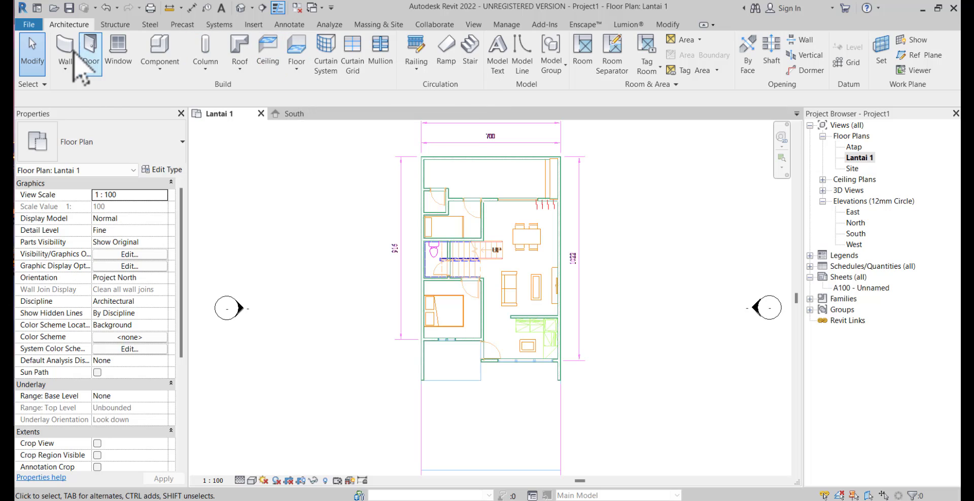
click(66, 48)
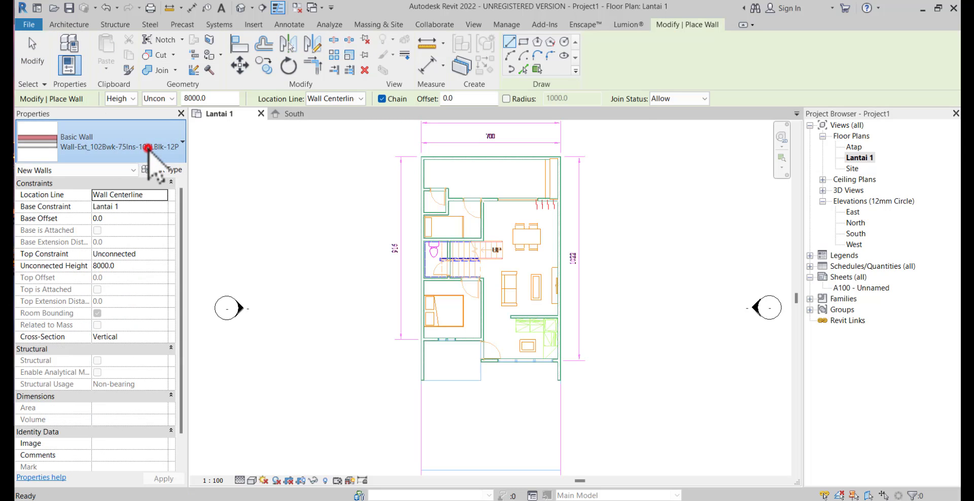
click(145, 148)
scroll(130, 253, down, 3)
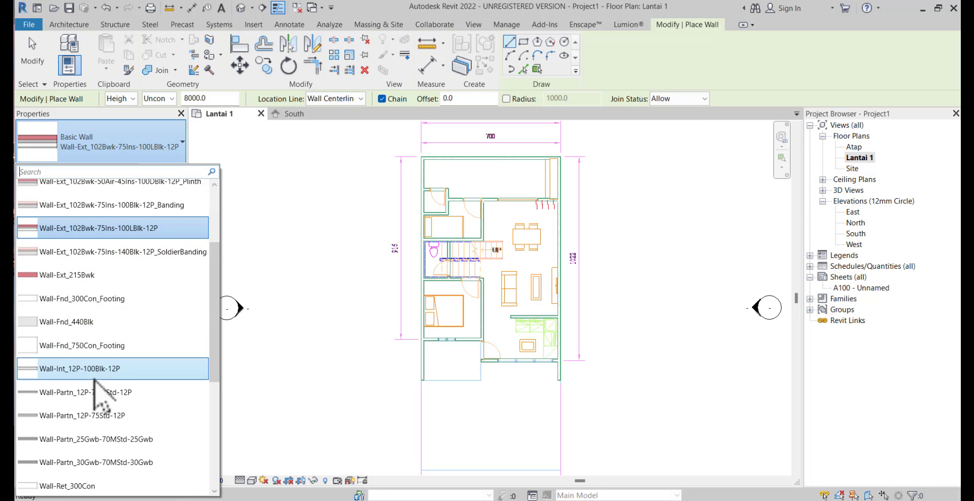
scroll(38, 391, down, 2)
scroll(132, 398, down, 2)
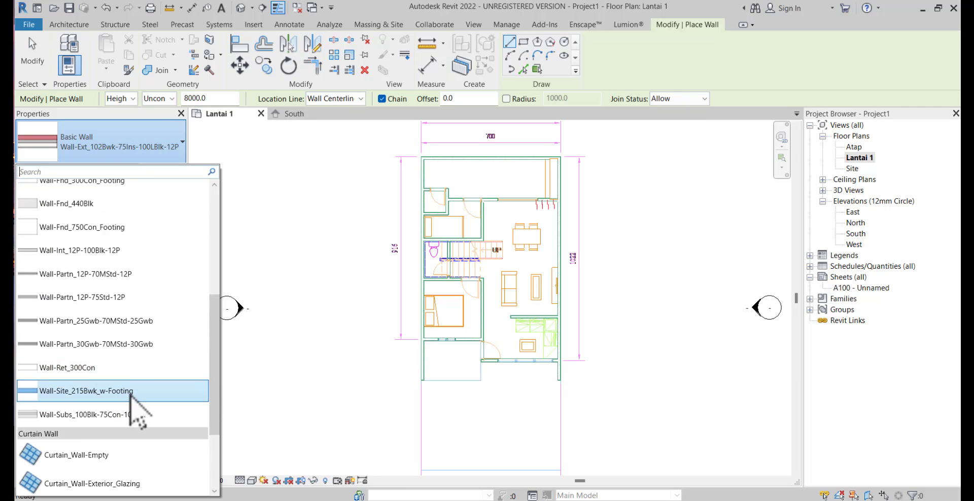
scroll(123, 390, up, 4)
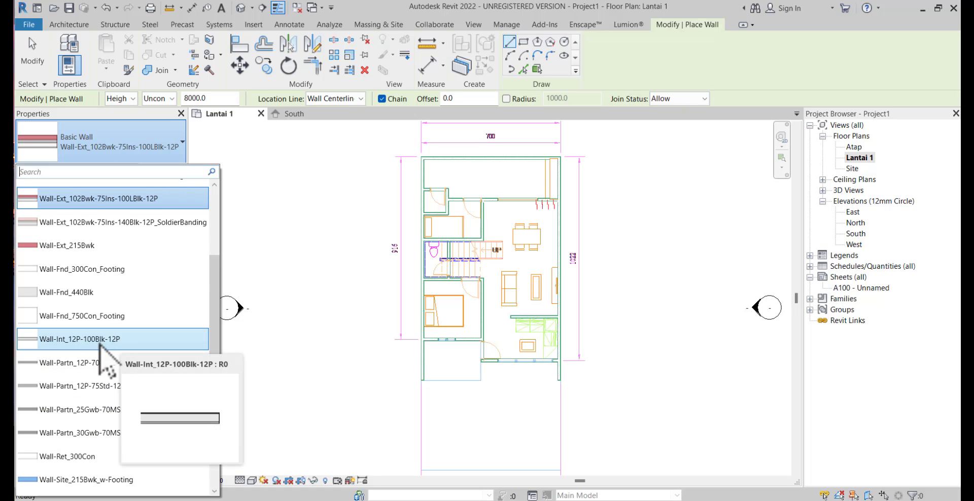
click(100, 341)
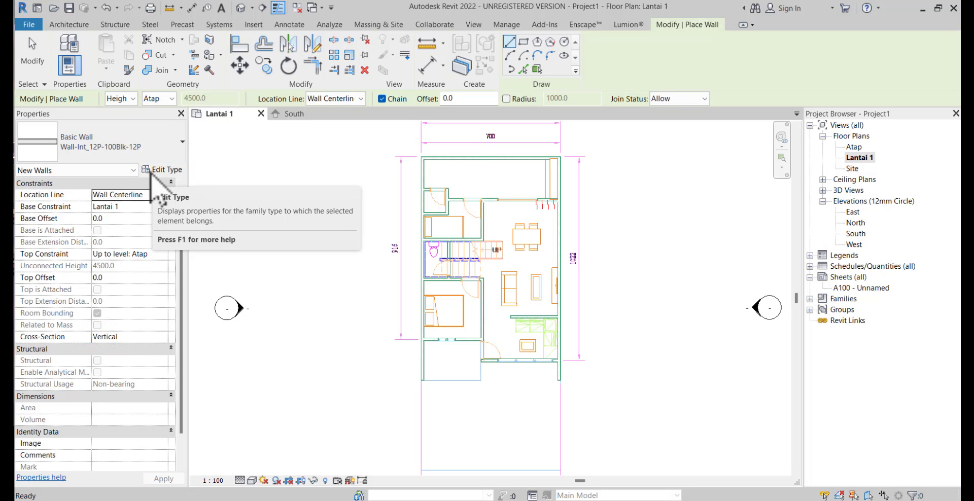
Display the wall type's preview and duplicate the type as Dinding Bata
click(151, 172)
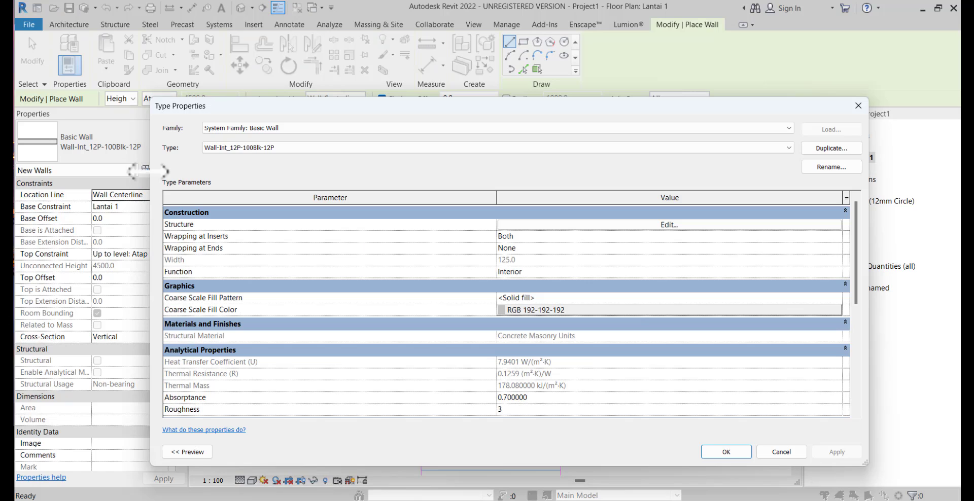
click(186, 452)
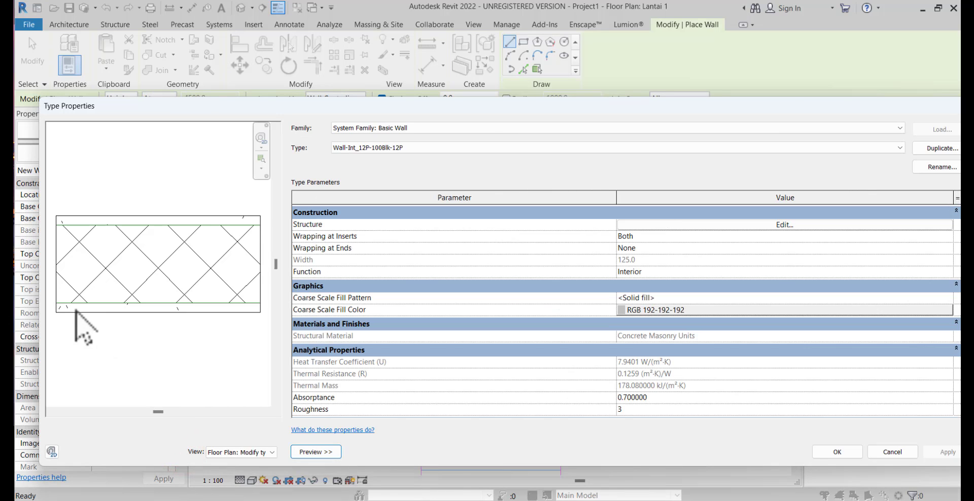
drag(40, 307, 372, 310)
drag(613, 106, 489, 105)
click(802, 151)
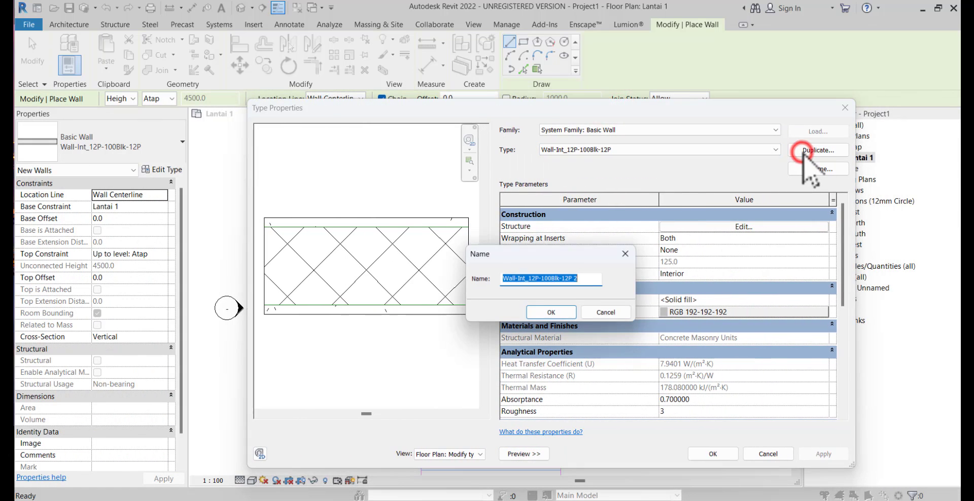
text(Dinding Bata)
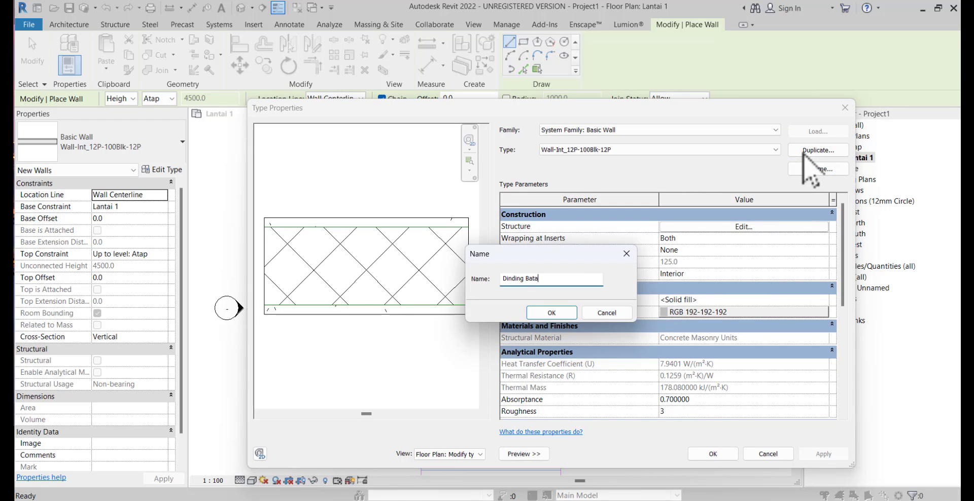
click(550, 311)
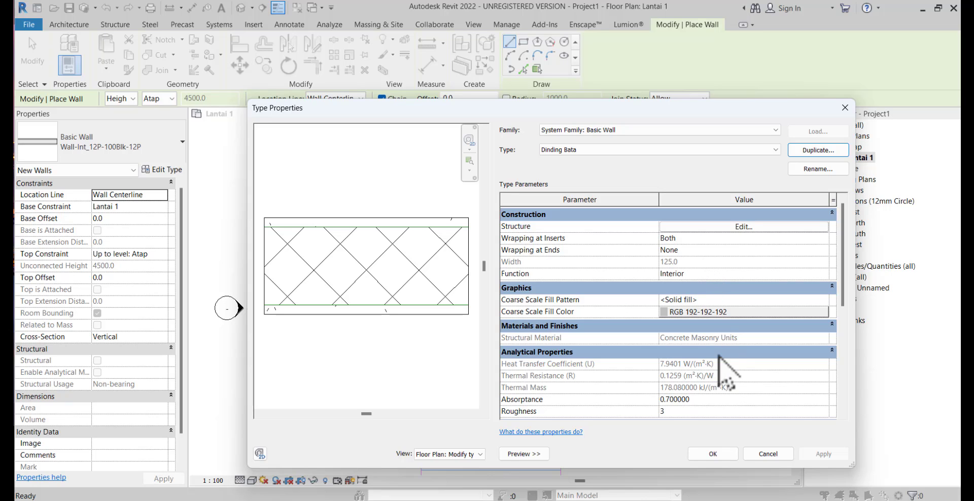
click(714, 454)
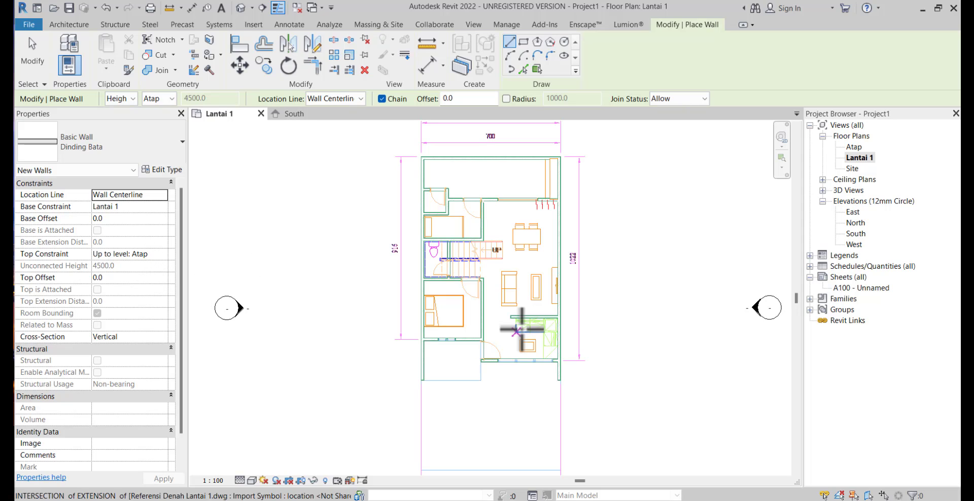
Set the new wall's location line to Finish Face: Exterior
scroll(440, 388, up, 4)
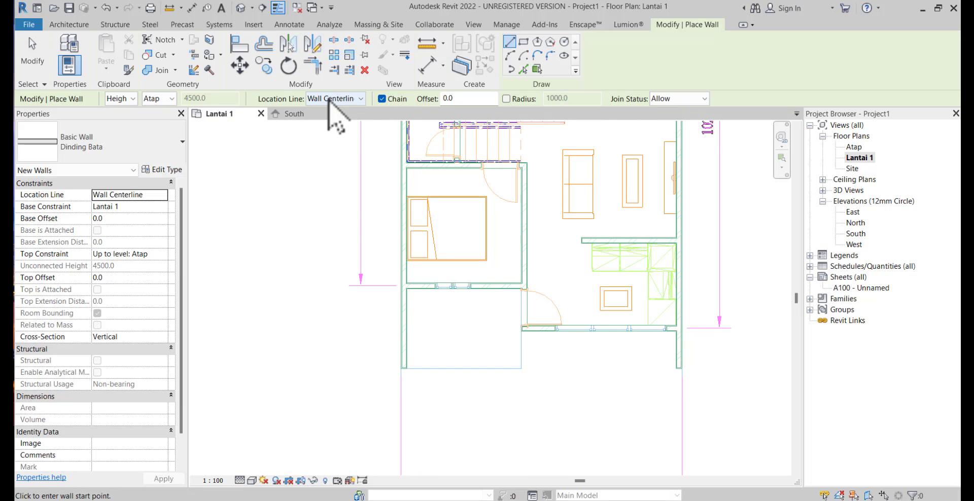
click(328, 98)
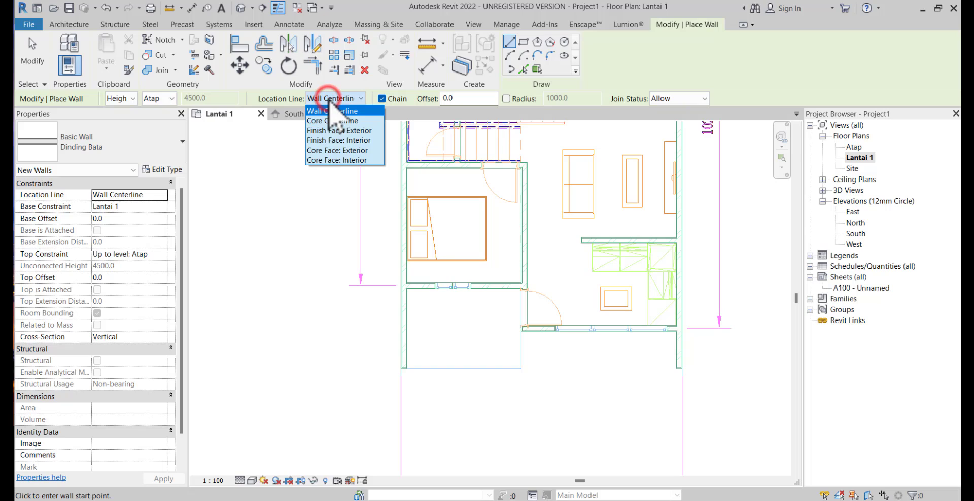
click(332, 133)
scroll(533, 342, up, 5)
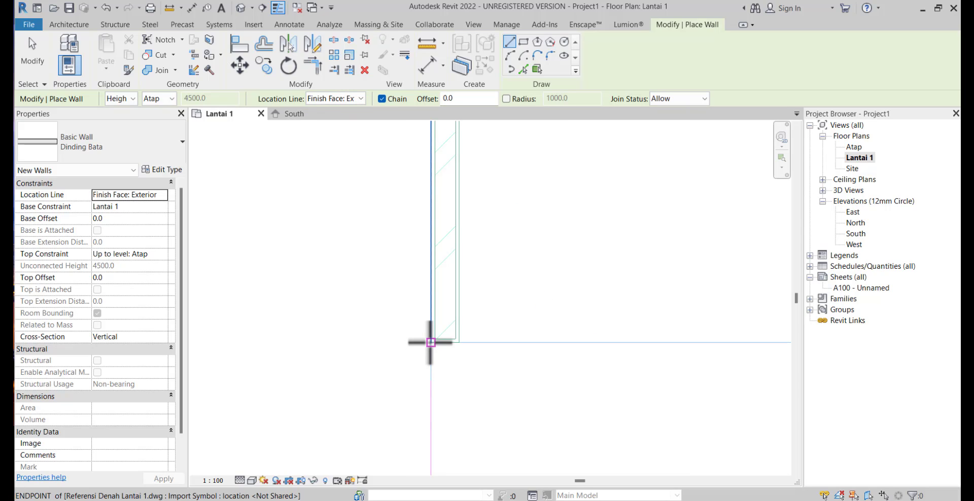
scroll(423, 347, up, 2)
middle_drag(435, 352, 428, 426)
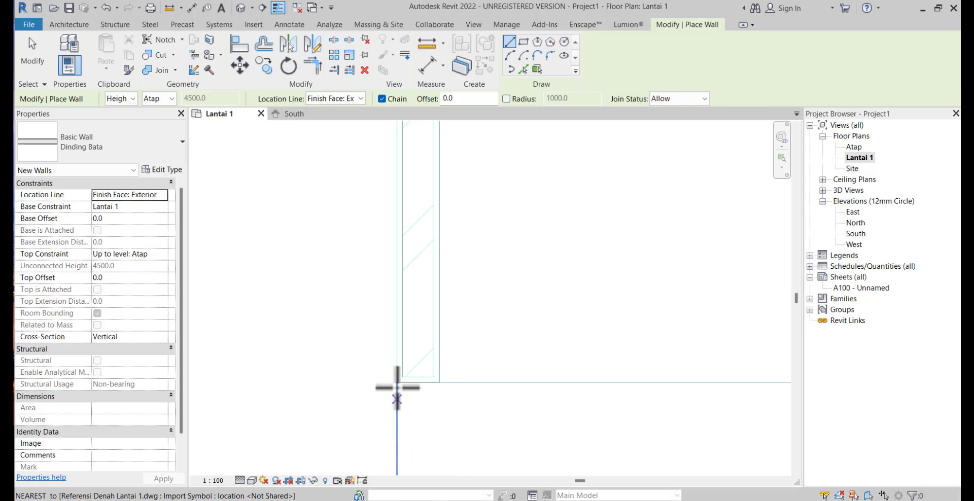
click(397, 382)
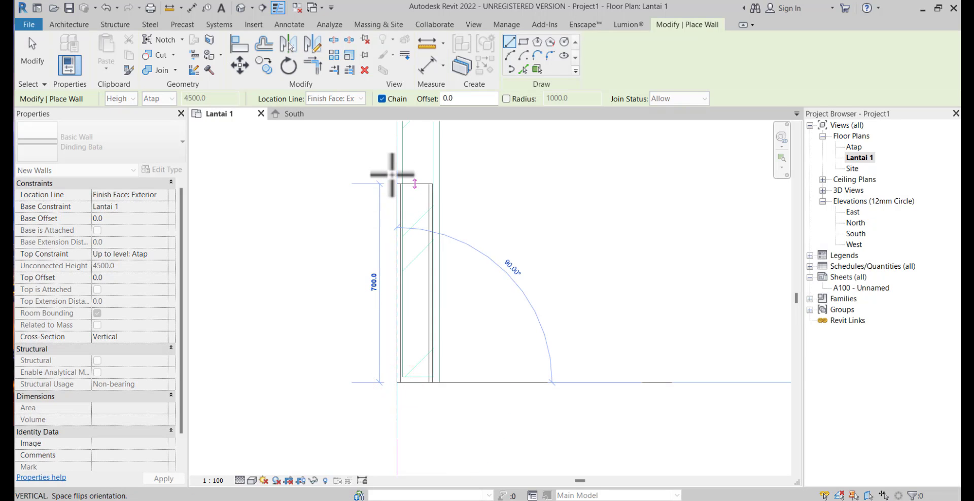
middle_drag(420, 221, 413, 269)
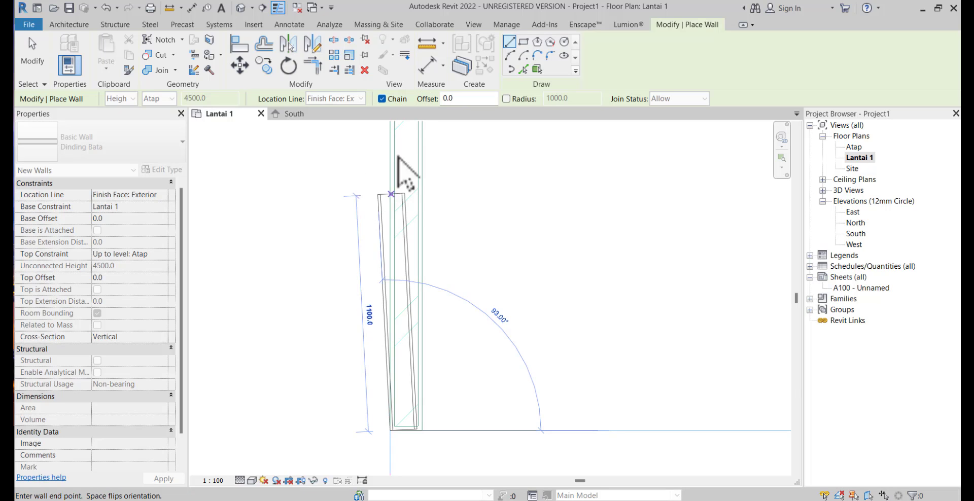
key(Escape)
Measure the linked drawing's overall wall thickness with a temporary aligned dimension, without placing it
click(424, 69)
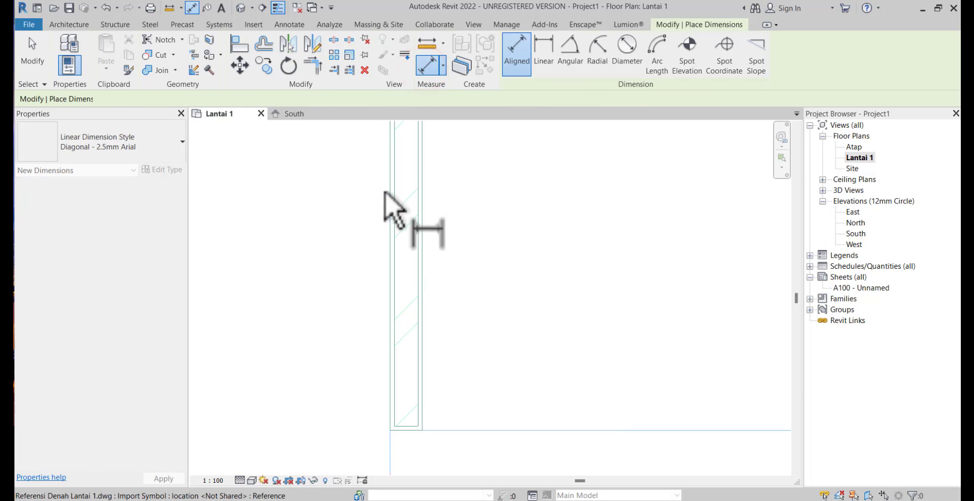
click(388, 198)
click(425, 204)
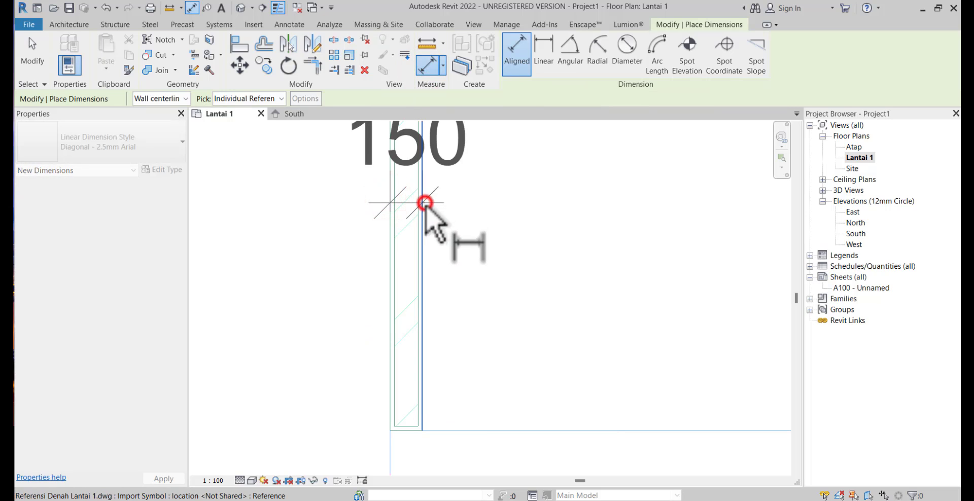
key(Escape)
key(Escape)
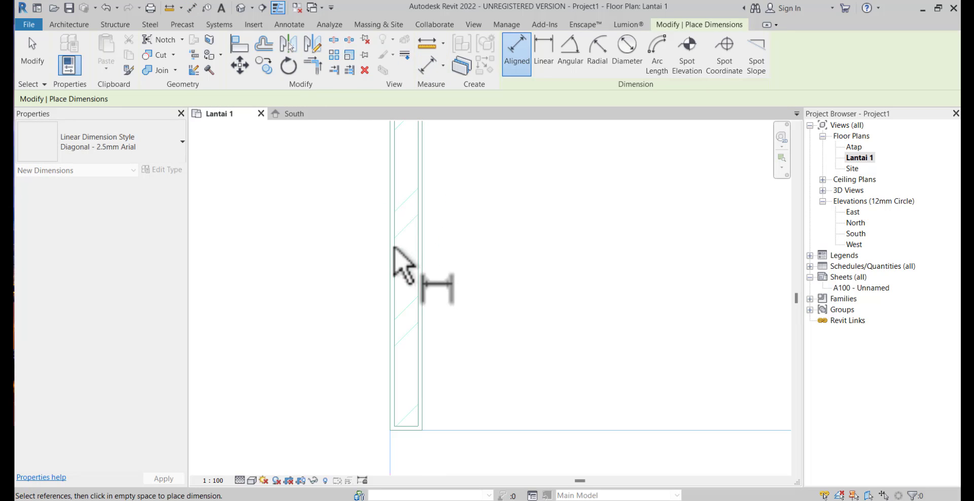
Measure the outer finish layers and the core of the drawn wall with aligned dimensions, without placing any of them
scroll(404, 251, up, 2)
click(382, 243)
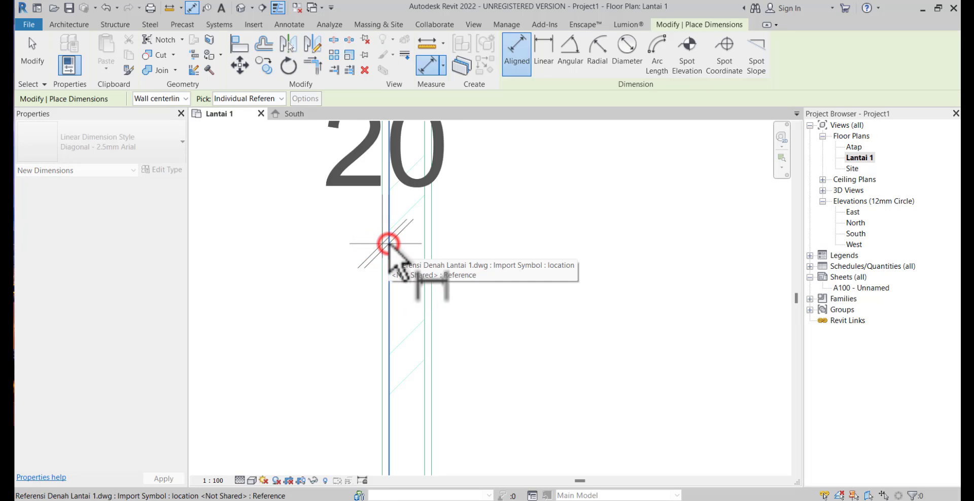
key(Escape)
click(424, 250)
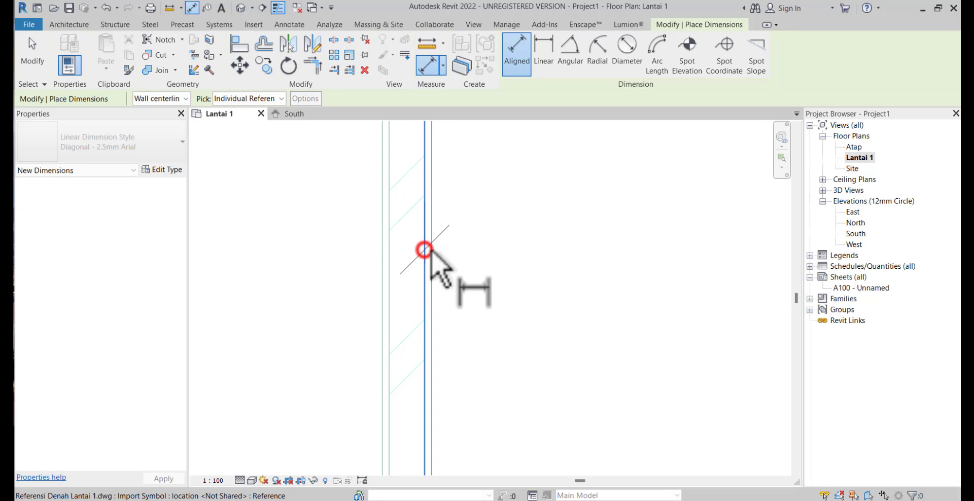
click(430, 251)
key(Escape)
click(420, 251)
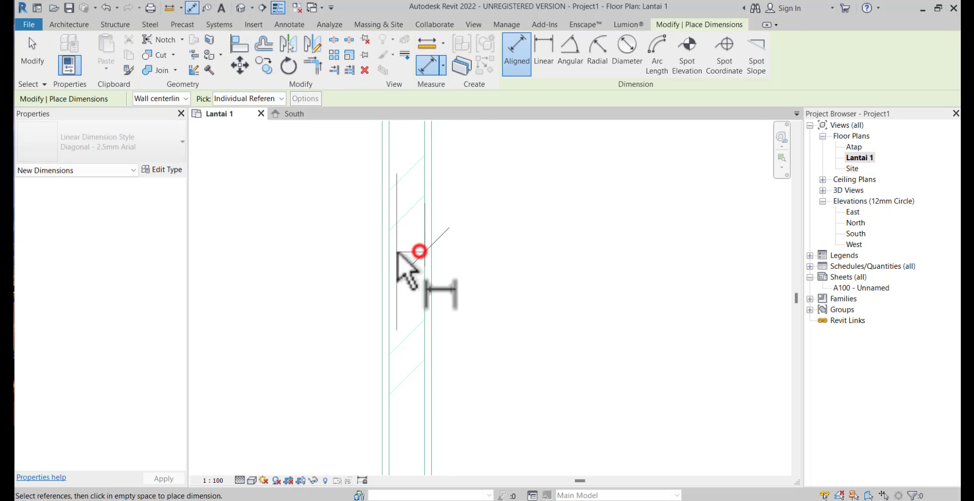
click(391, 252)
scroll(391, 262, down, 2)
key(Escape)
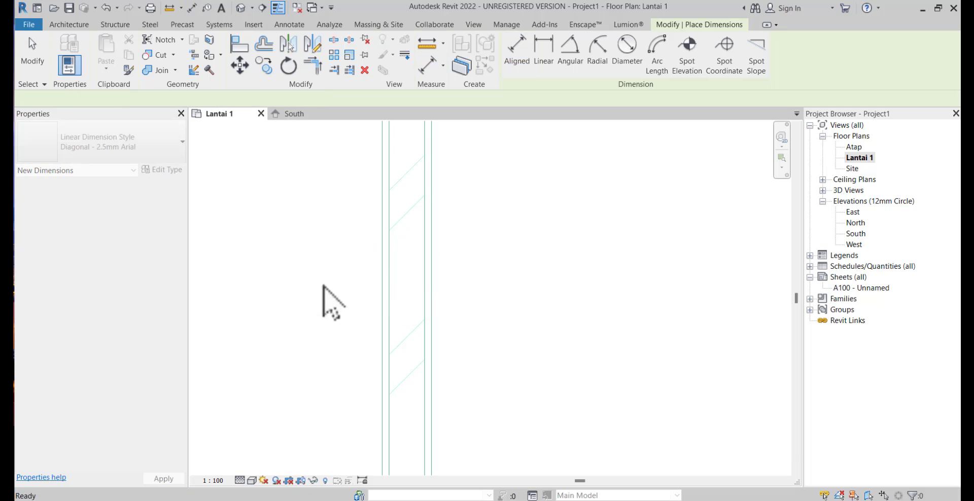
Set the Dinding Bata wall's layers to 20 mm plaster on both sides and a 110 mm structure core
click(61, 24)
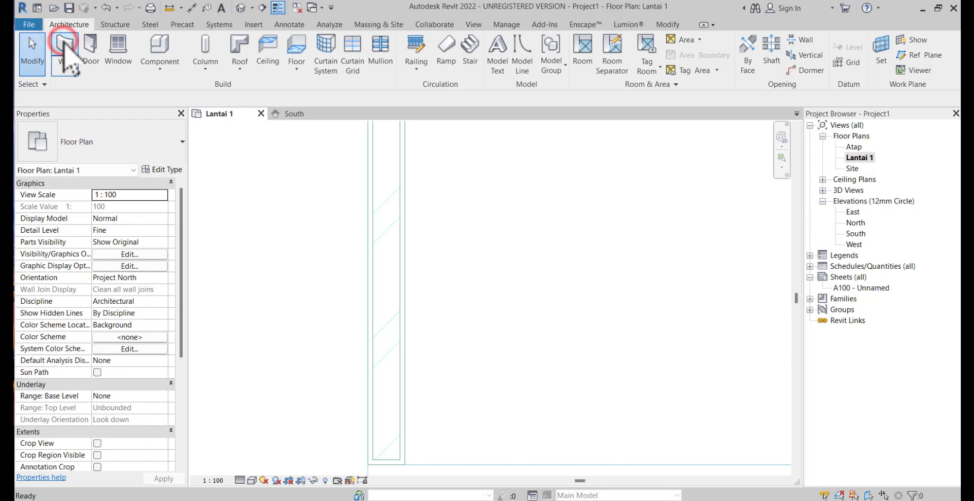
click(63, 45)
click(159, 171)
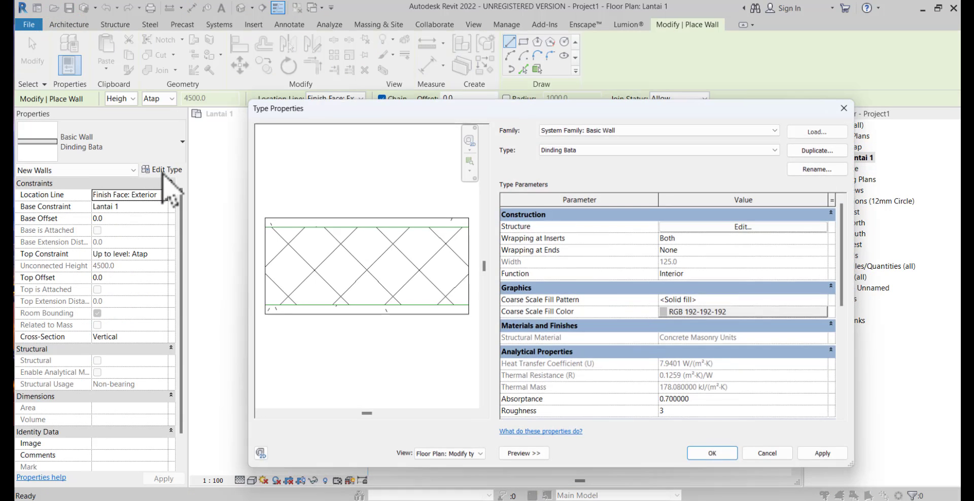
click(706, 228)
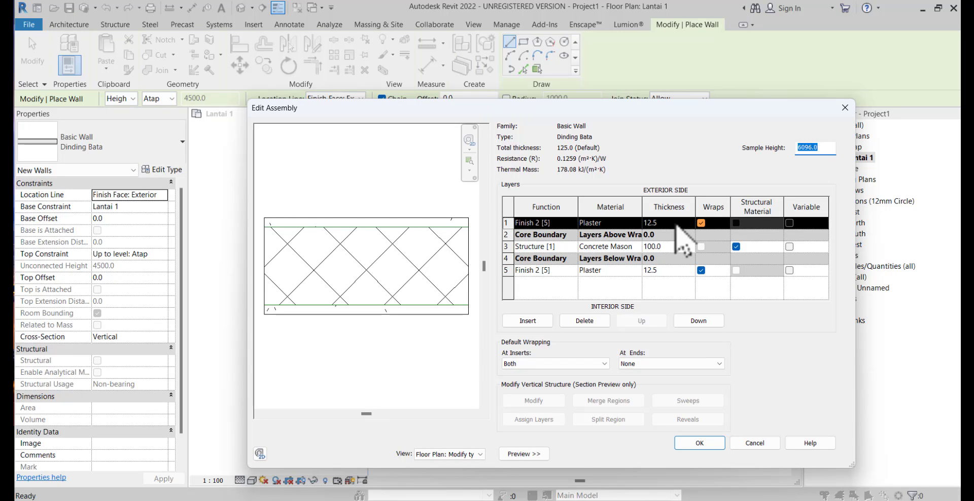
click(675, 222)
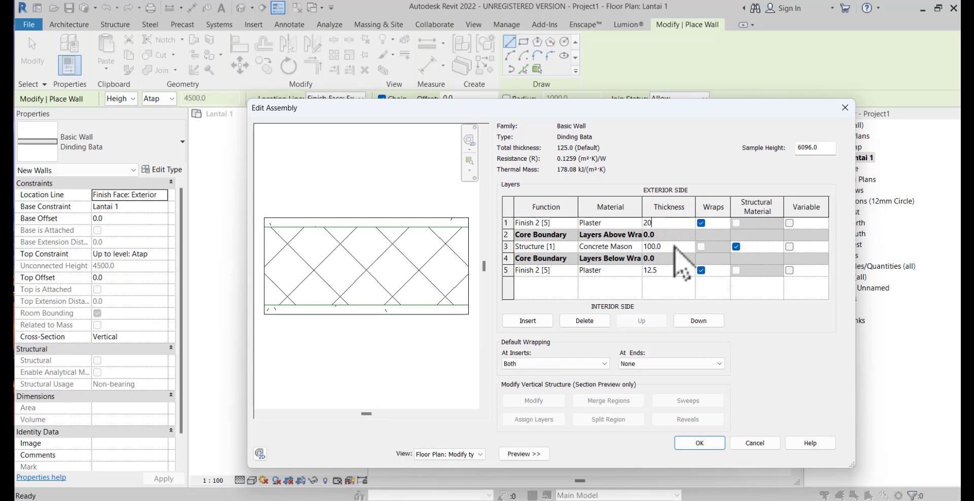
click(674, 272)
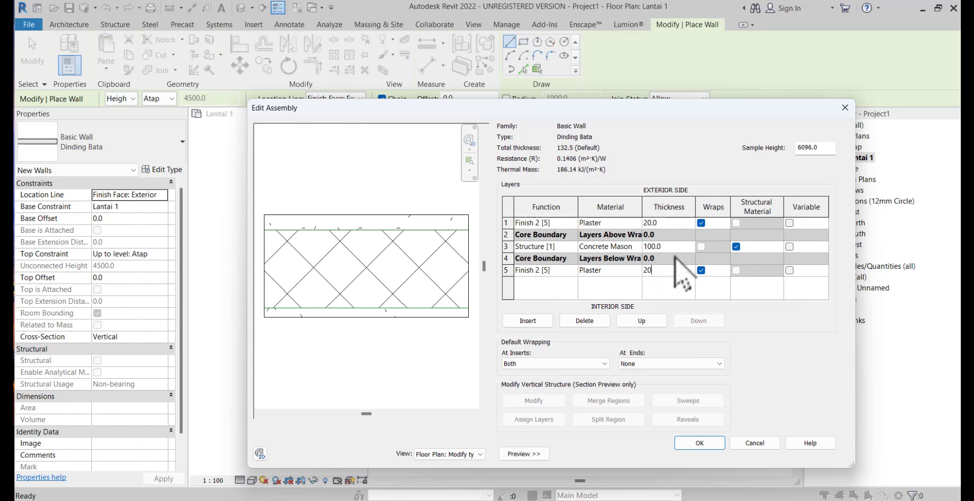
click(675, 247)
text(110)
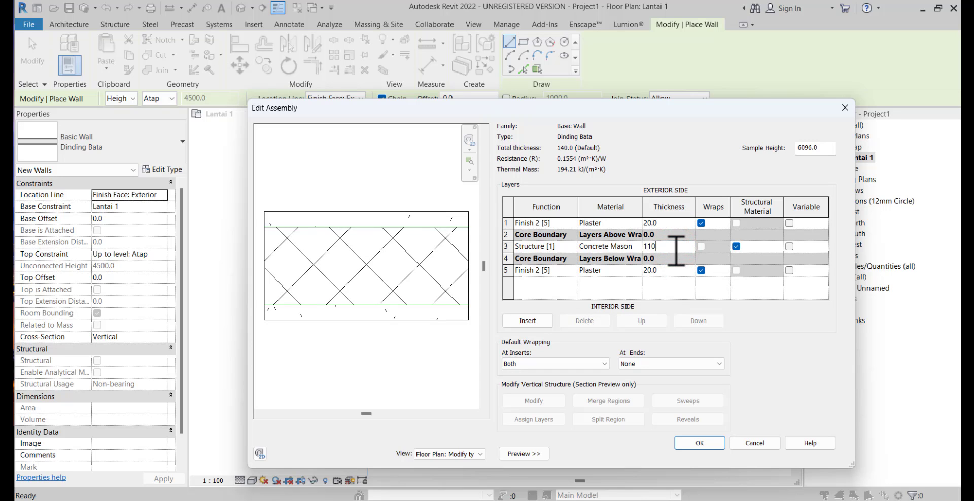
click(709, 439)
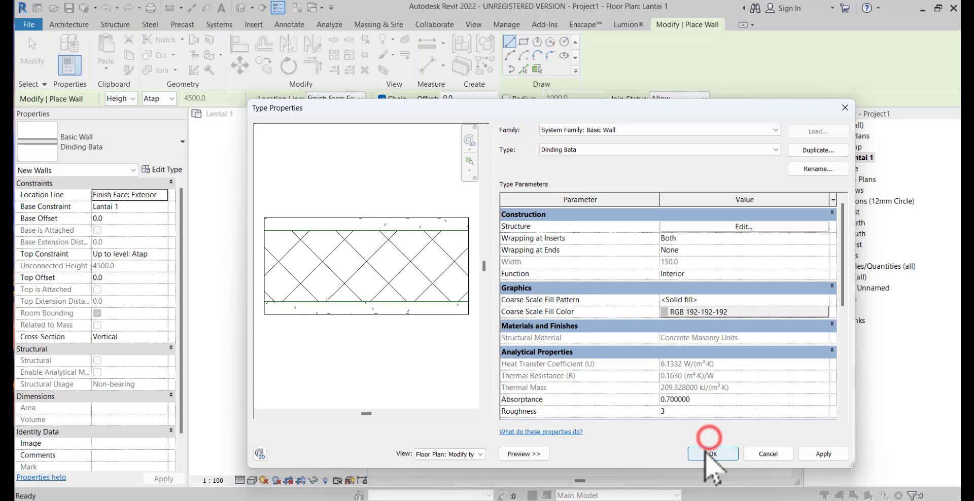
click(703, 393)
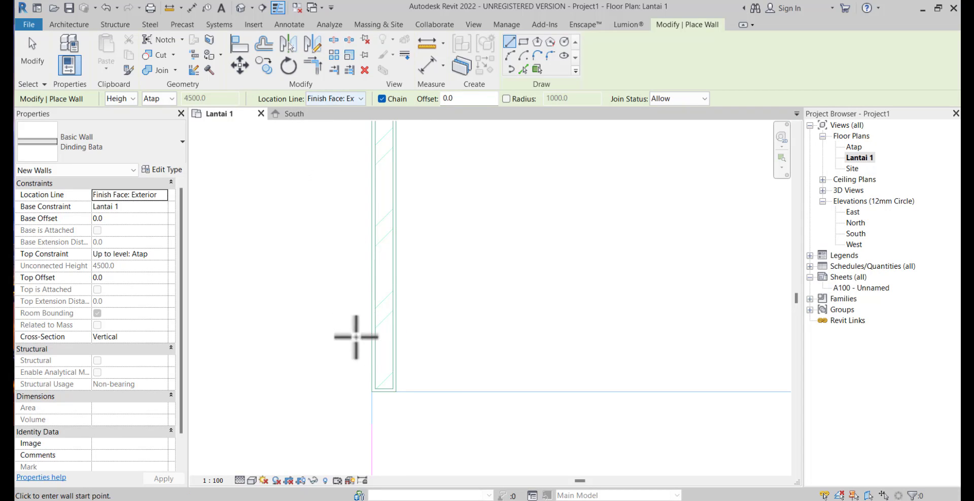
Draw the house's left exterior wall along the reference drawing, from its front end up to the plan's upper-left corner
click(366, 391)
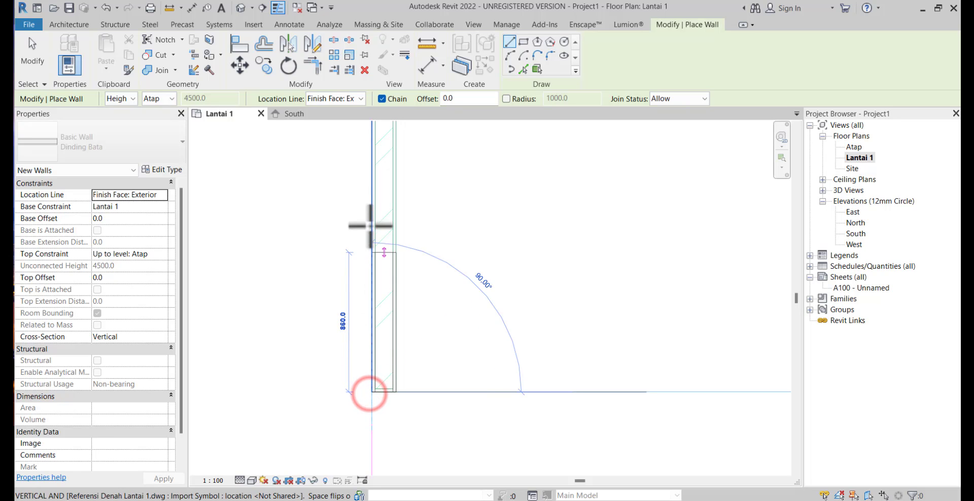
scroll(358, 189, down, 2)
scroll(284, 323, down, 2)
middle_drag(341, 319, 352, 445)
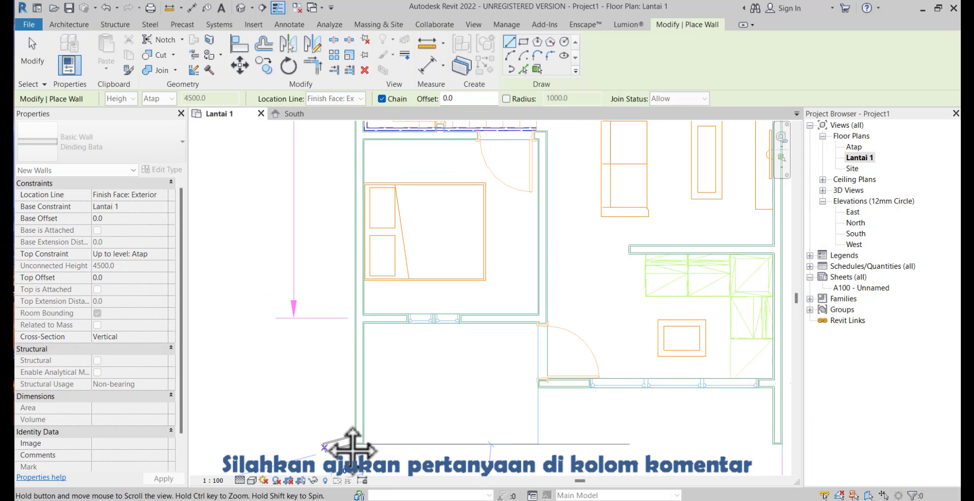
scroll(341, 332, down, 2)
scroll(329, 232, down, 1)
middle_drag(330, 237, 333, 311)
scroll(330, 228, down, 1)
middle_drag(332, 223, 330, 347)
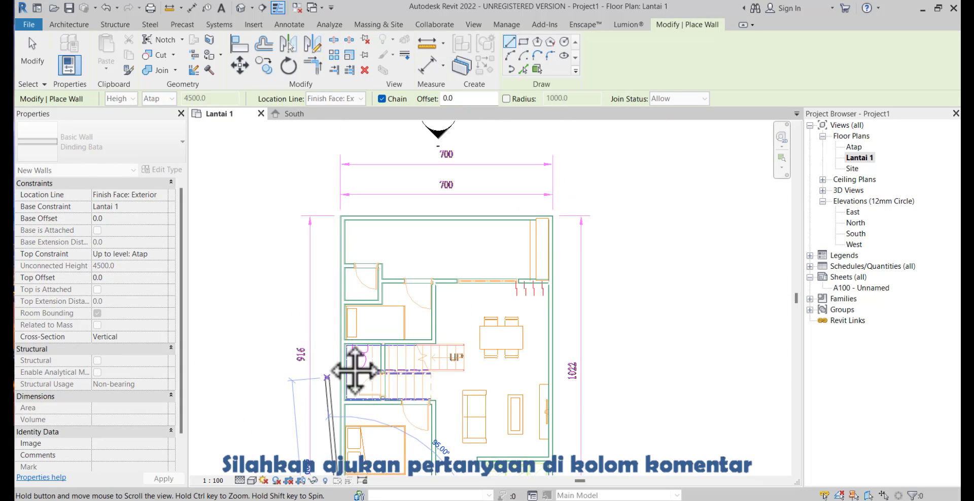
scroll(335, 219, up, 6)
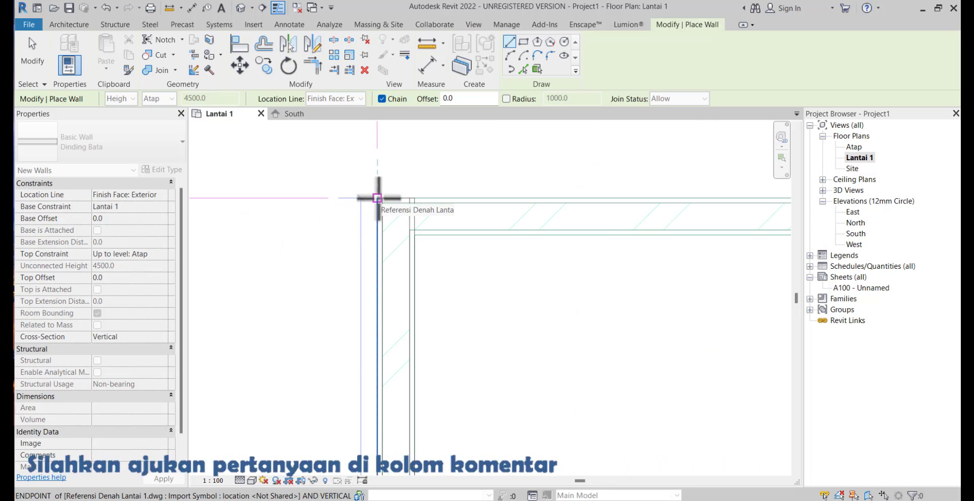
click(377, 197)
Continue the wall chain along the rear of the house to the plan's upper-right corner
scroll(615, 199, down, 4)
middle_drag(613, 198, 253, 221)
scroll(409, 230, down, 2)
middle_drag(410, 231, 299, 230)
scroll(300, 230, down, 1)
scroll(525, 213, up, 5)
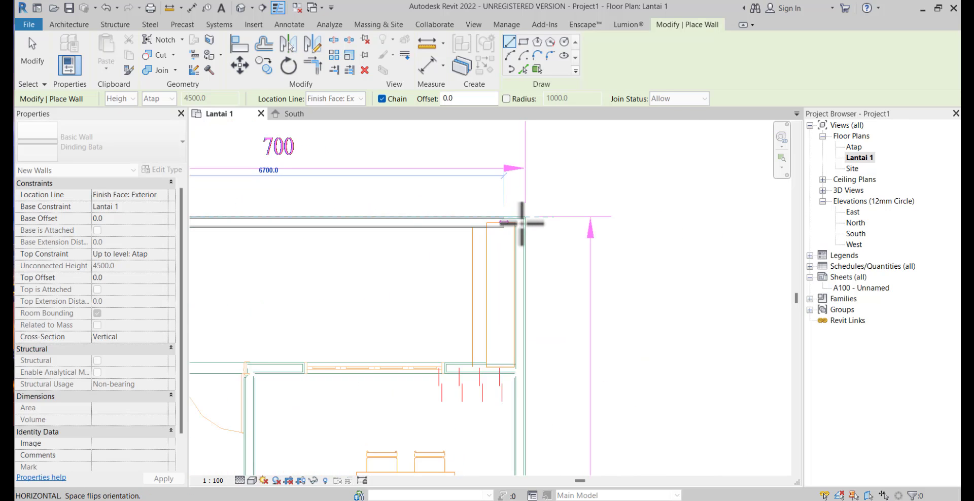
click(531, 211)
Continue the wall chain down the house's right side to the front end of the reference wall and end the chain
scroll(528, 274, down, 4)
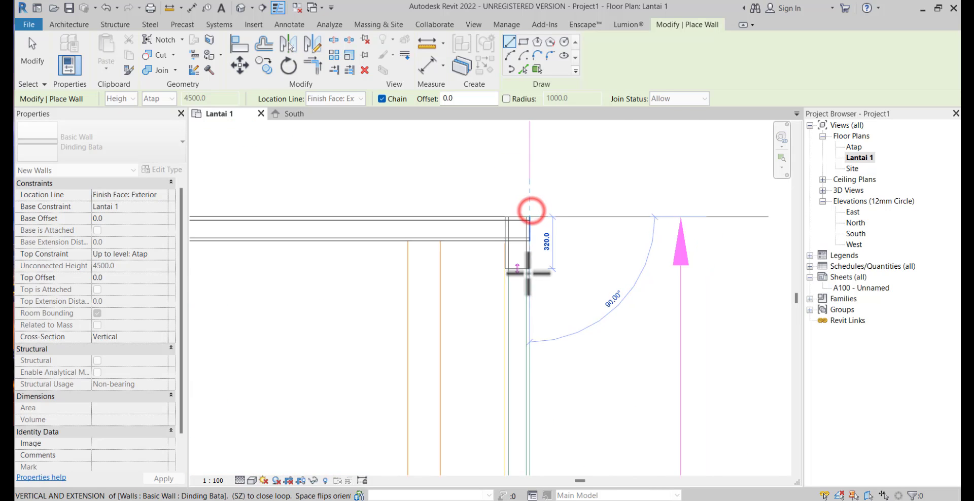
middle_drag(558, 293, 548, 174)
scroll(543, 299, down, 2)
middle_drag(548, 347, 541, 173)
middle_drag(556, 436, 546, 361)
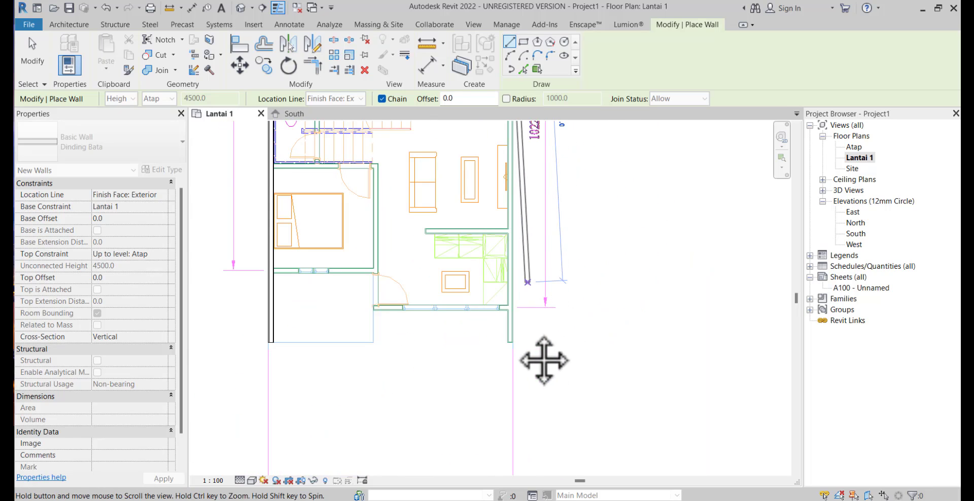
scroll(508, 334, up, 3)
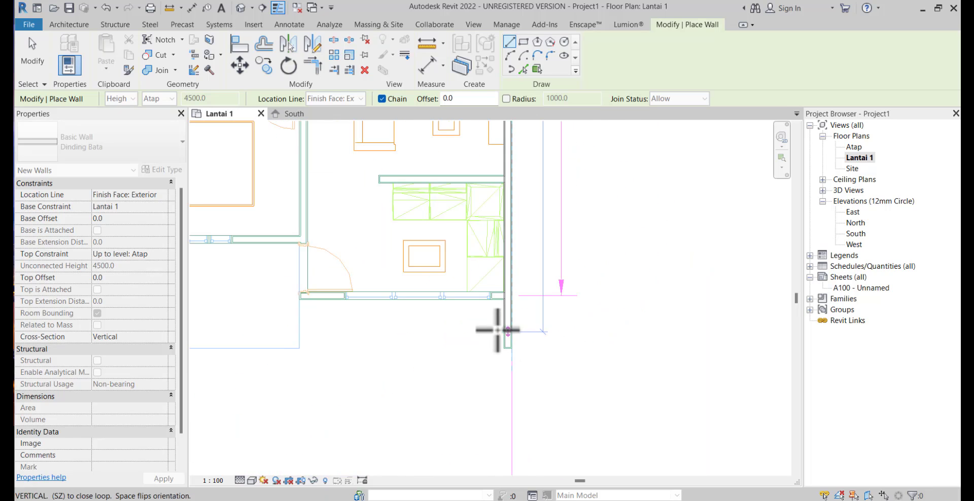
click(517, 358)
key(Escape)
key(Escape)
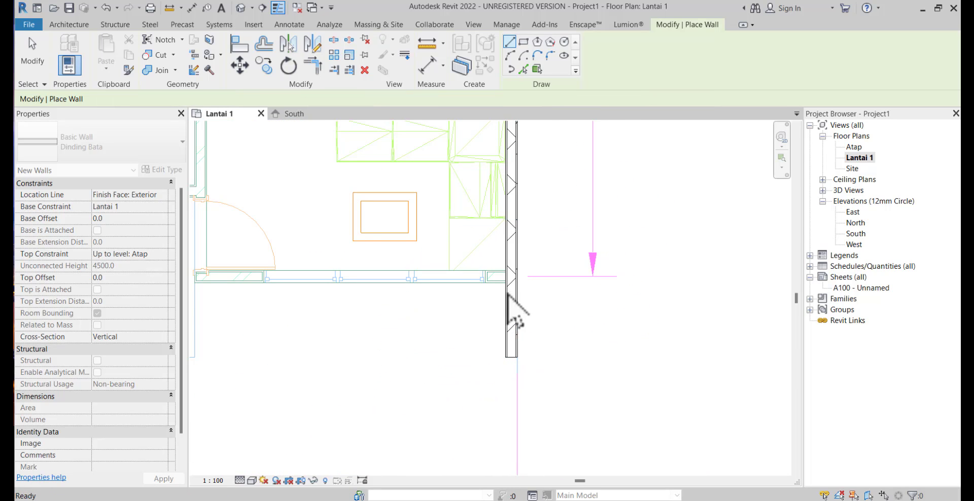
Draw the living room's front wall from the right exterior wall and turn it up past the entrance door to the front bedroom's corner
scroll(511, 286, up, 3)
click(511, 280)
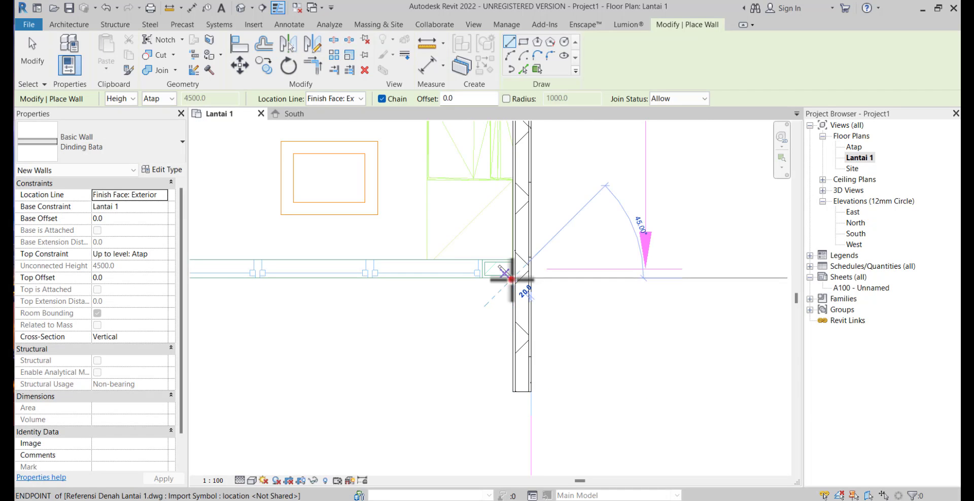
scroll(304, 282, down, 2)
middle_drag(304, 282, 540, 280)
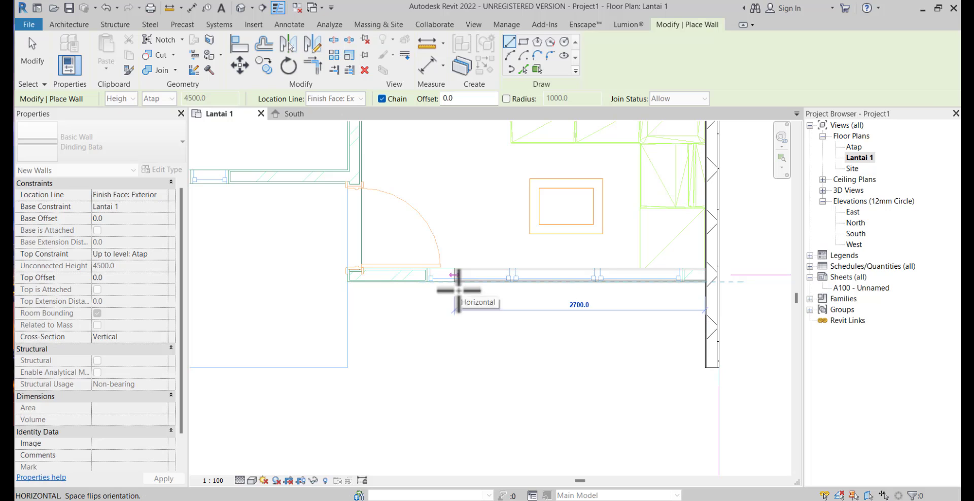
scroll(436, 290, up, 3)
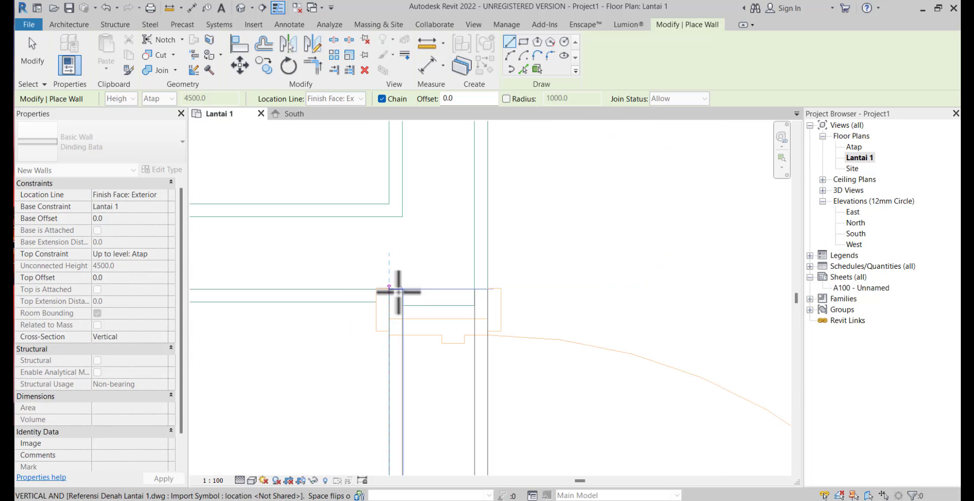
click(389, 290)
scroll(390, 342, down, 7)
key(Escape)
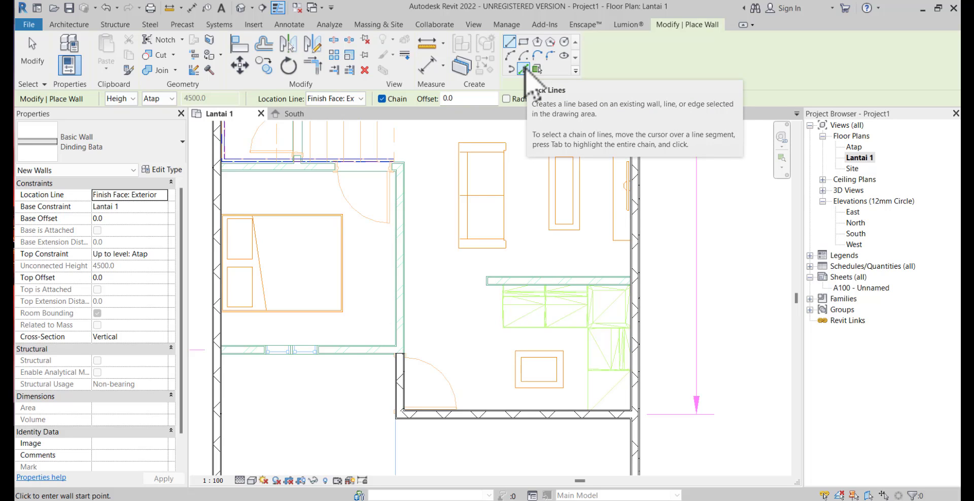
Create walls with Pick Lines along the front bedroom's right side and the partition behind the green corner furniture
click(524, 69)
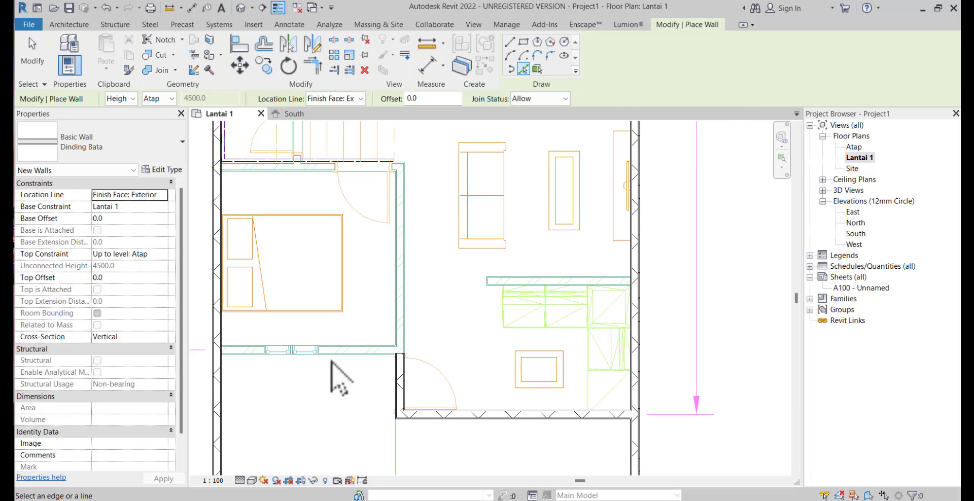
scroll(409, 307, up, 1)
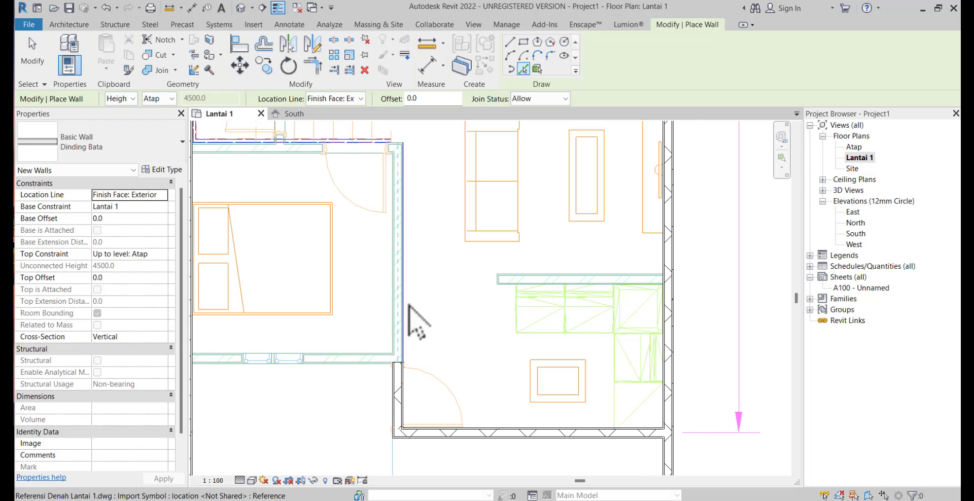
scroll(408, 305, up, 2)
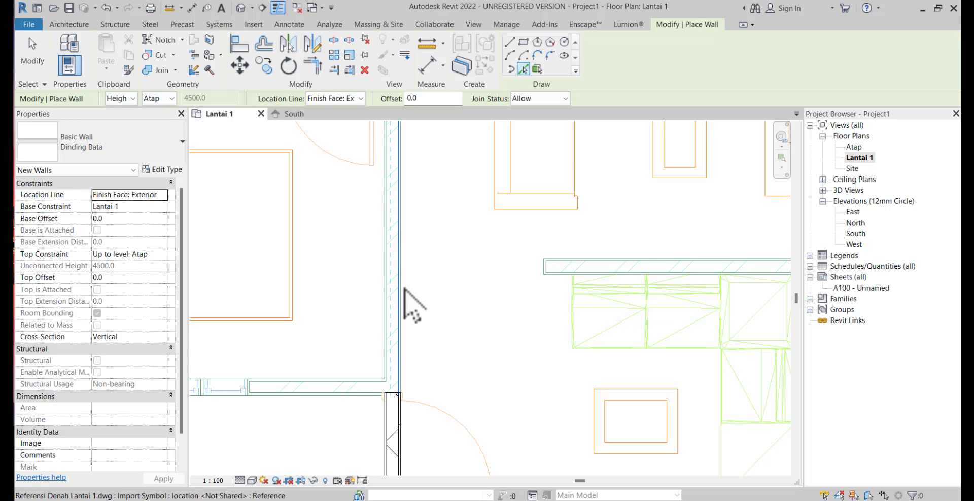
click(404, 294)
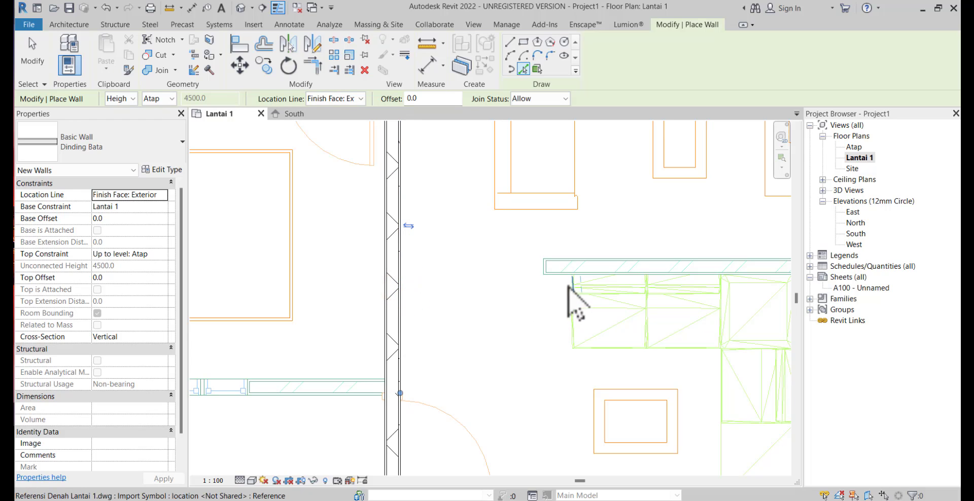
click(622, 276)
scroll(463, 304, down, 2)
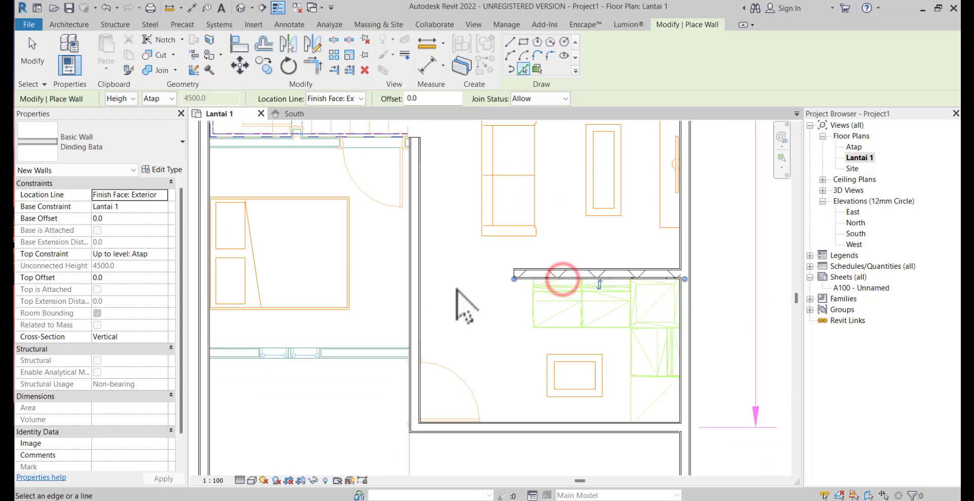
Create walls from the reference lines to the right of the front bedroom's window and along that bedroom's rear side
scroll(431, 335, up, 2)
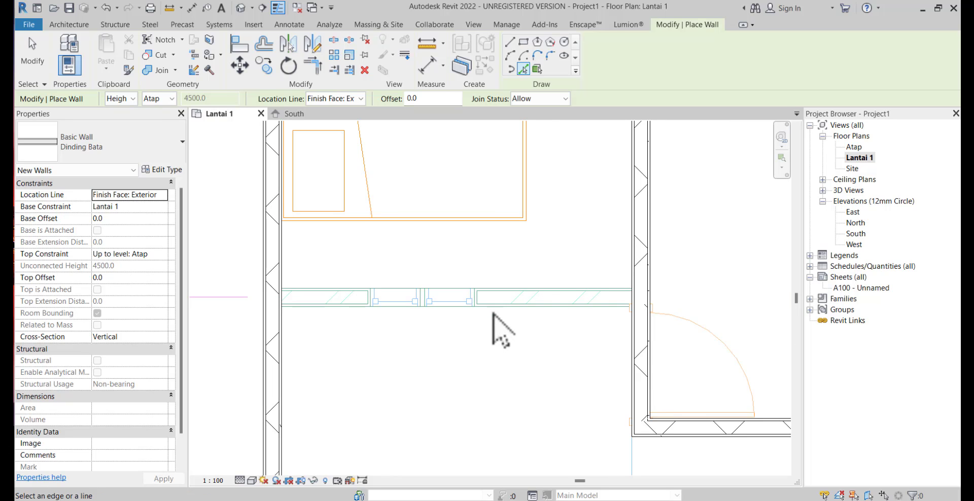
click(492, 311)
scroll(434, 321, down, 2)
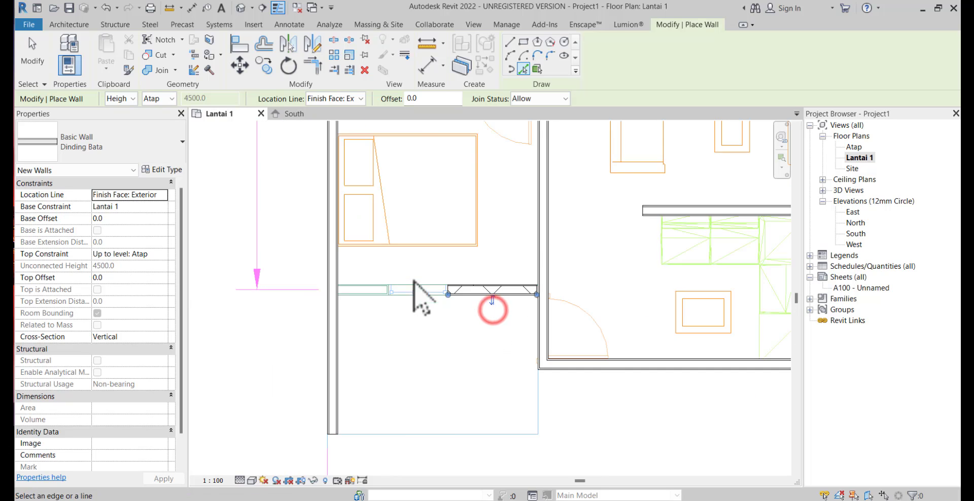
middle_drag(413, 283, 403, 391)
scroll(400, 255, up, 2)
click(378, 241)
Create the wall between the toilet and the stairs from its reference line
middle_drag(406, 303, 406, 448)
scroll(375, 277, up, 1)
scroll(378, 277, up, 2)
click(442, 242)
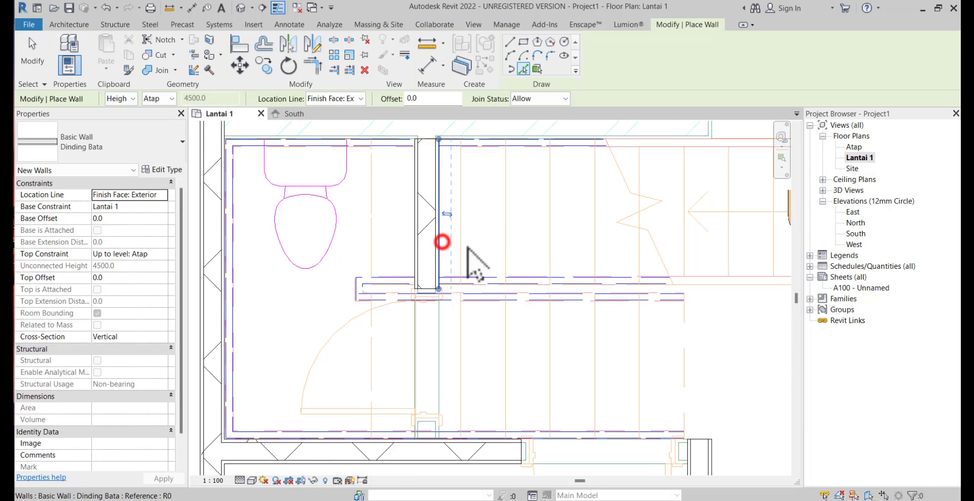
scroll(477, 258, down, 2)
Create the rear bedroom's right wall and the wall separating it from the toilet and stairs from their reference lines
middle_drag(492, 272, 382, 500)
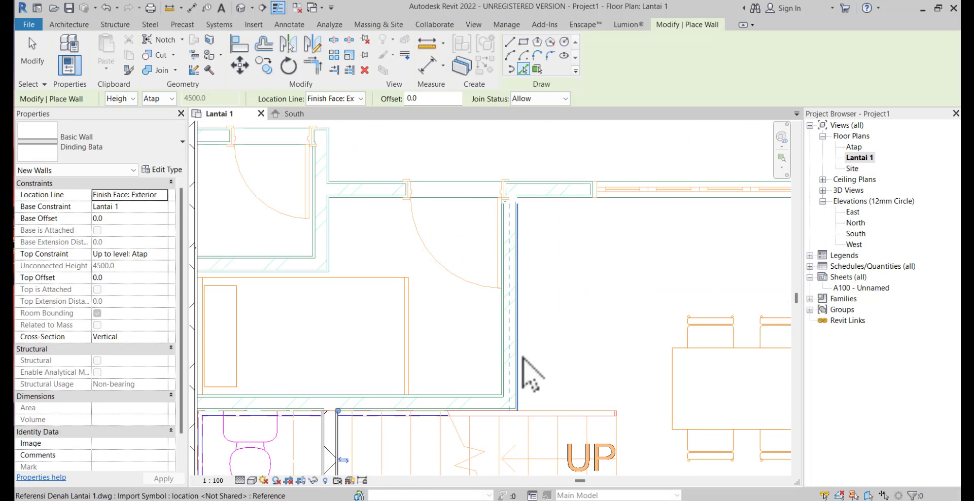
click(522, 355)
scroll(450, 424, up, 3)
middle_drag(446, 407, 604, 389)
click(591, 355)
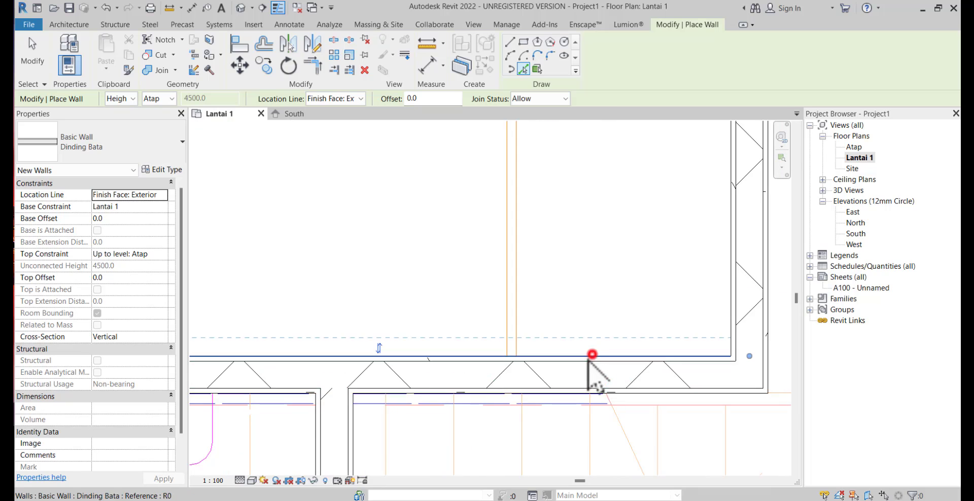
Create the wall left of the rear bedroom's door, the small corner room's right and lower walls, and the short wall left of its door
scroll(548, 392, down, 3)
middle_drag(607, 350, 545, 433)
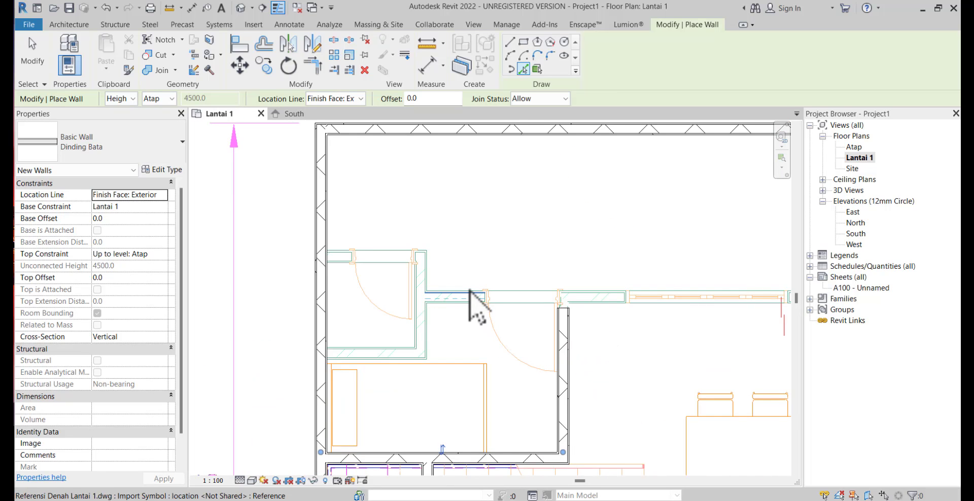
click(468, 294)
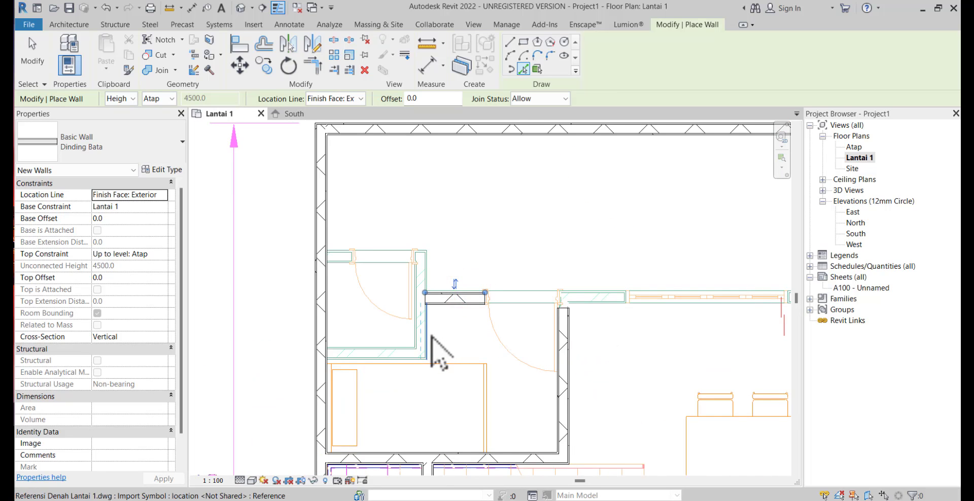
click(429, 334)
click(375, 348)
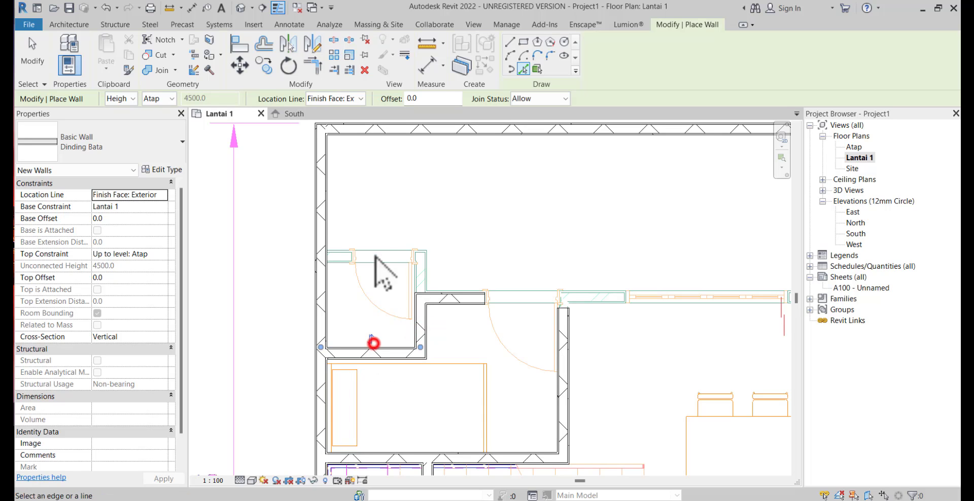
click(343, 247)
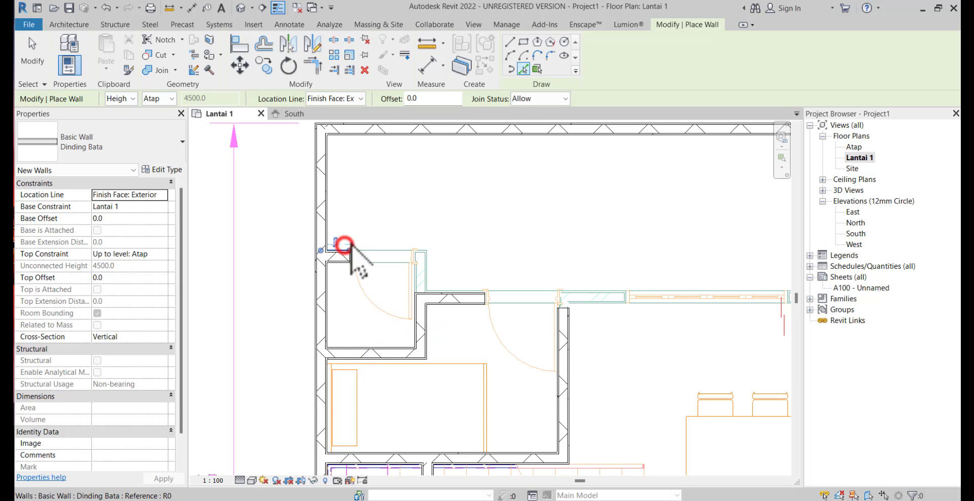
Trim the short wall left of the small corner room's door and that room's right wall to a common corner
scroll(456, 265, down, 1)
middle_drag(456, 265, 346, 253)
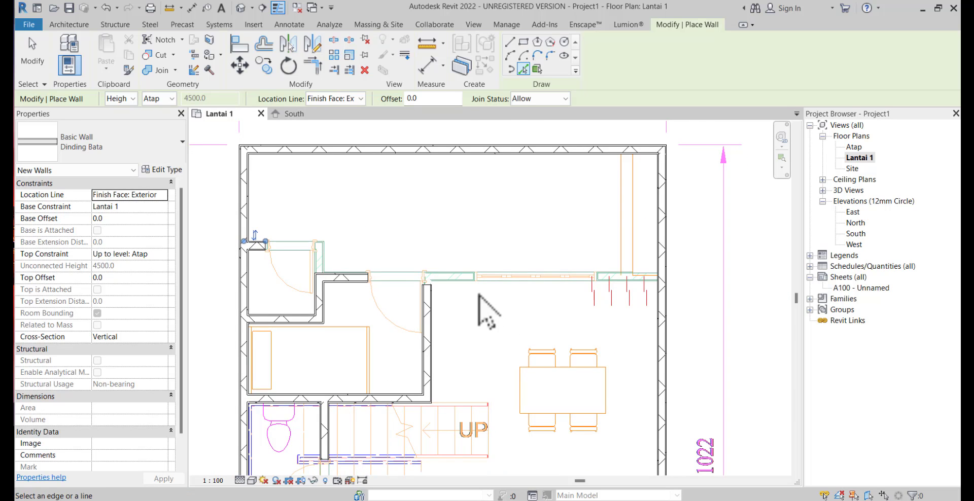
middle_drag(478, 295, 511, 254)
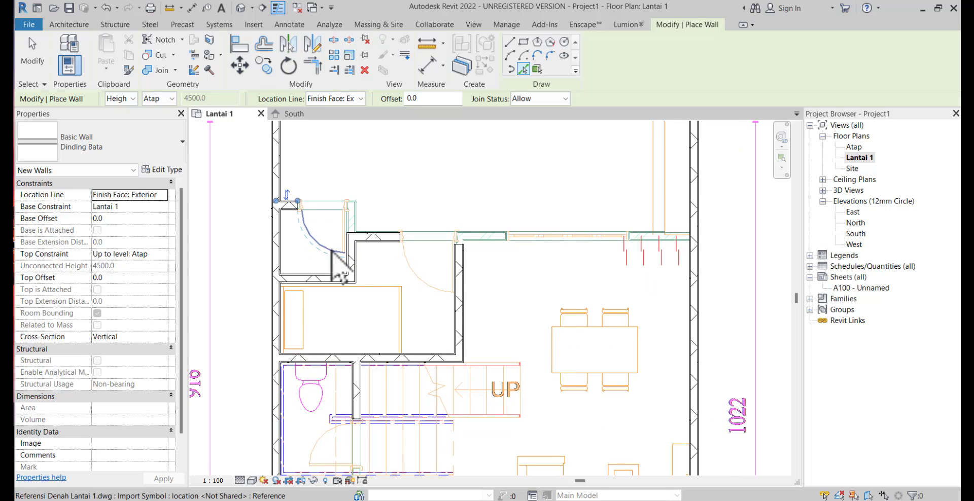
scroll(287, 205, up, 2)
click(308, 70)
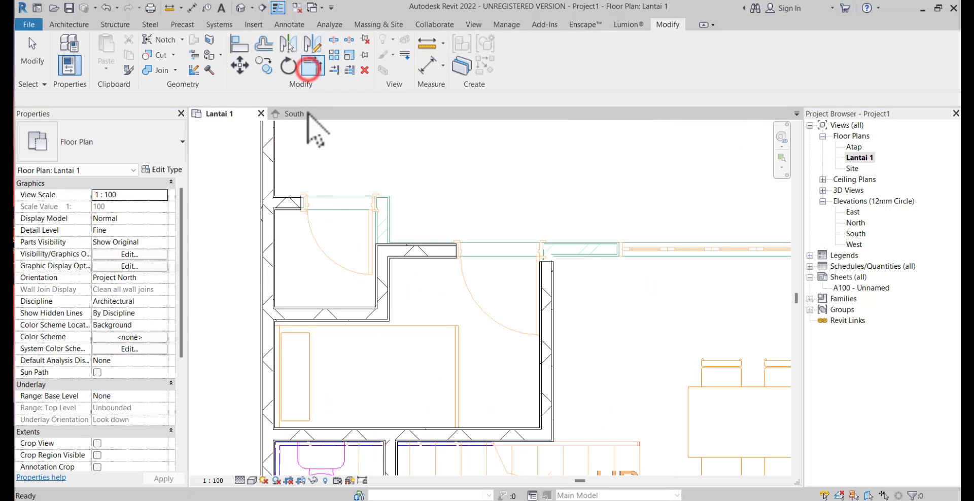
click(285, 203)
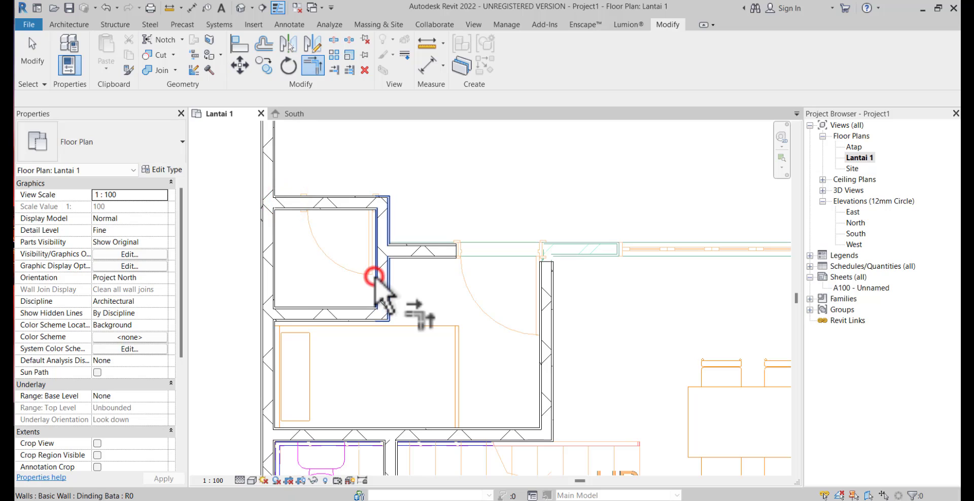
Extend the wall left of the rear bedroom's door to the right outer wall, and the rear bedroom's right wall up to it
scroll(386, 284, down, 2)
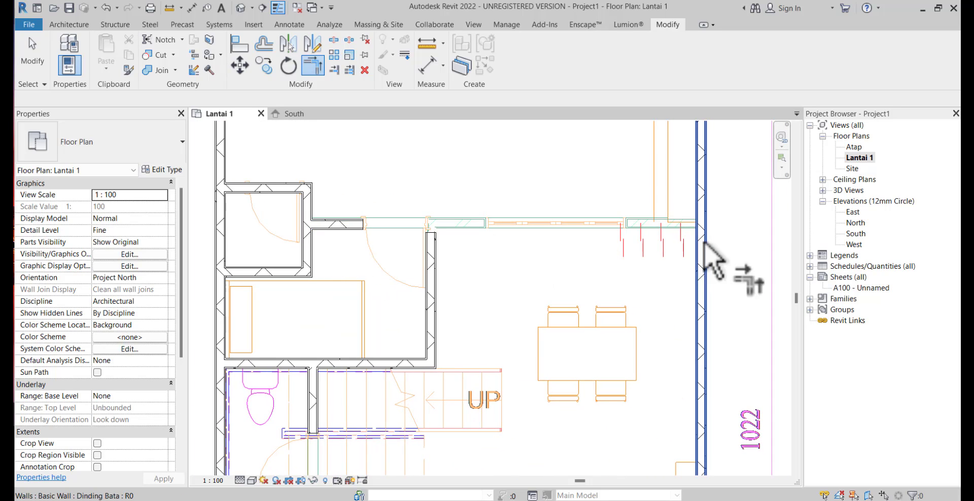
click(335, 70)
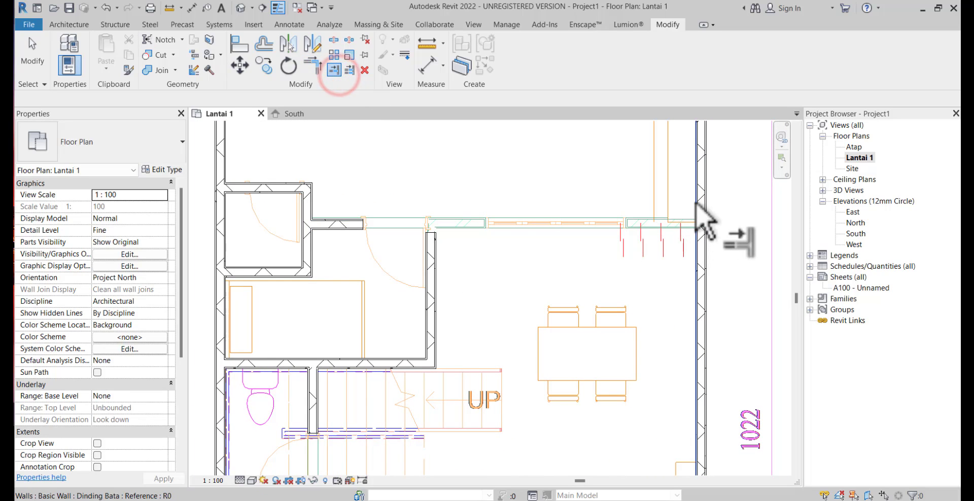
click(695, 203)
click(341, 222)
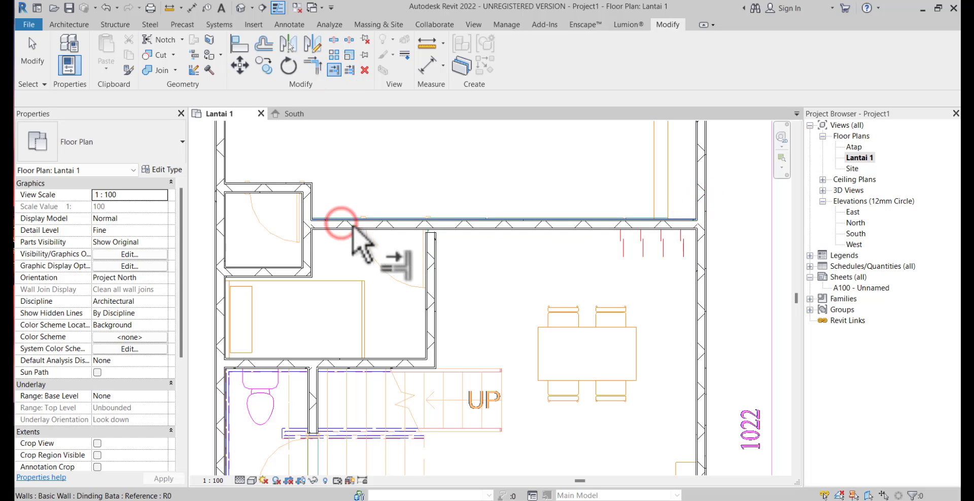
scroll(449, 239, up, 3)
click(451, 224)
click(430, 243)
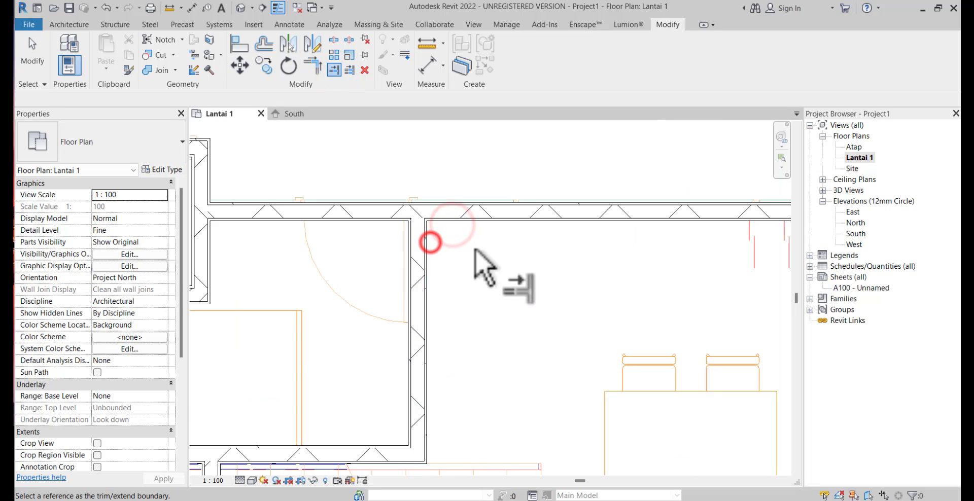
Extend the wall between the toilet and the stairs to the front bedroom's rear wall
scroll(380, 254, down, 5)
scroll(374, 273, up, 4)
scroll(363, 270, up, 2)
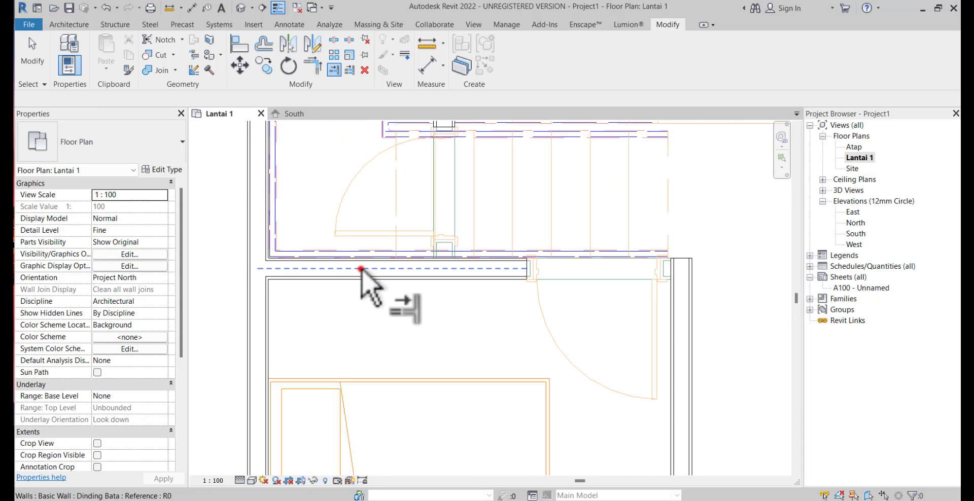
click(361, 269)
scroll(381, 271, down, 2)
middle_drag(406, 298, 404, 357)
click(415, 218)
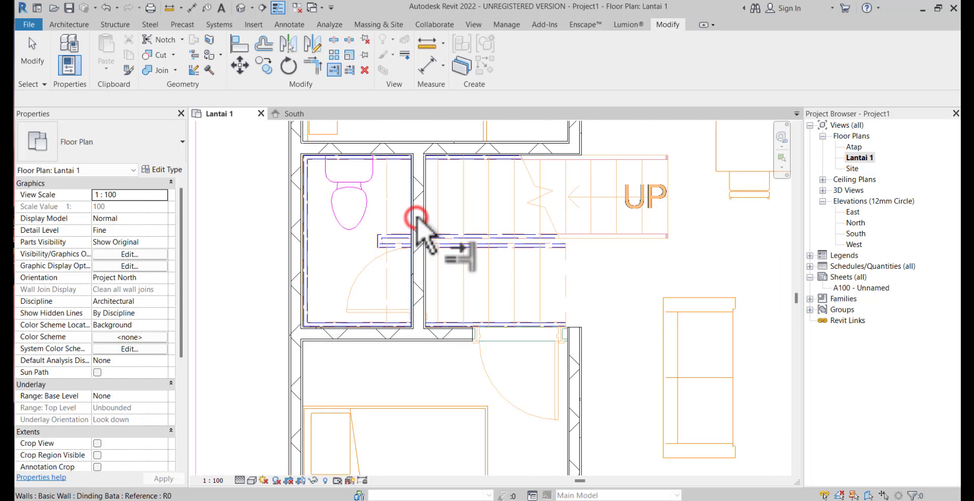
Extend the front bedroom's rear wall across its door opening to the bedroom's right wall
scroll(557, 284, down, 2)
middle_drag(603, 293, 560, 216)
scroll(536, 289, up, 3)
middle_drag(524, 267, 515, 312)
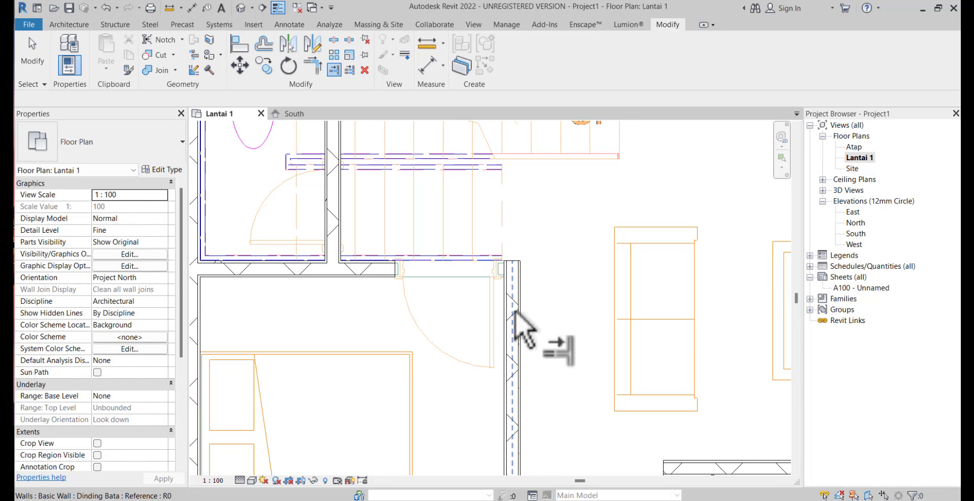
click(515, 311)
click(358, 276)
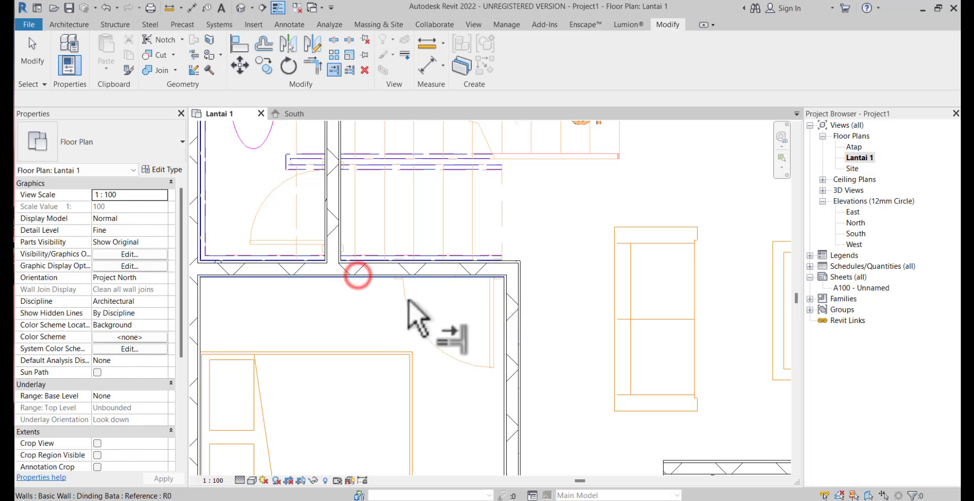
Extend the front bedroom's front wall across the window opening to the left outer wall
scroll(426, 330, down, 3)
middle_drag(507, 439, 554, 278)
scroll(330, 332, up, 3)
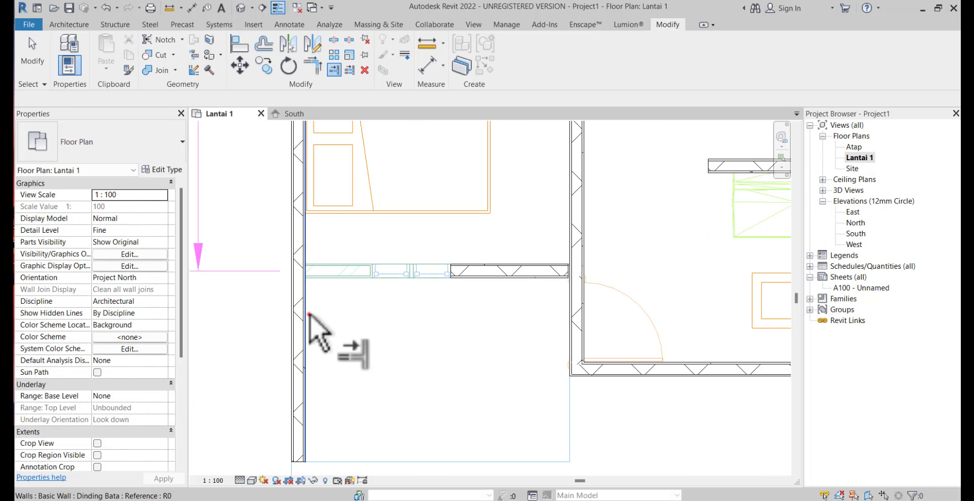
click(308, 314)
click(482, 278)
Inspect the traced walls in the default 3D view, orbiting round to the front, and return to the Lantai 1 floor plan
scroll(517, 294, down, 3)
middle_drag(530, 334, 485, 373)
scroll(562, 284, down, 3)
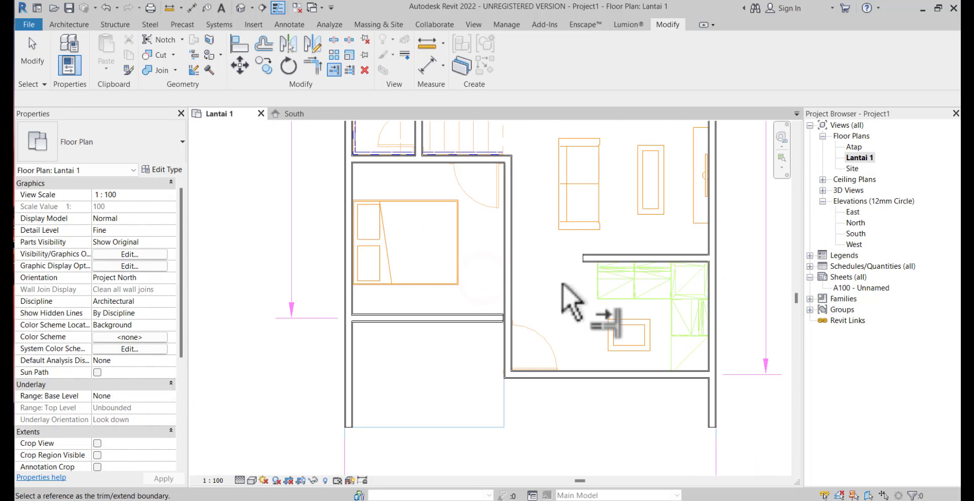
middle_drag(563, 284, 606, 391)
scroll(606, 391, down, 3)
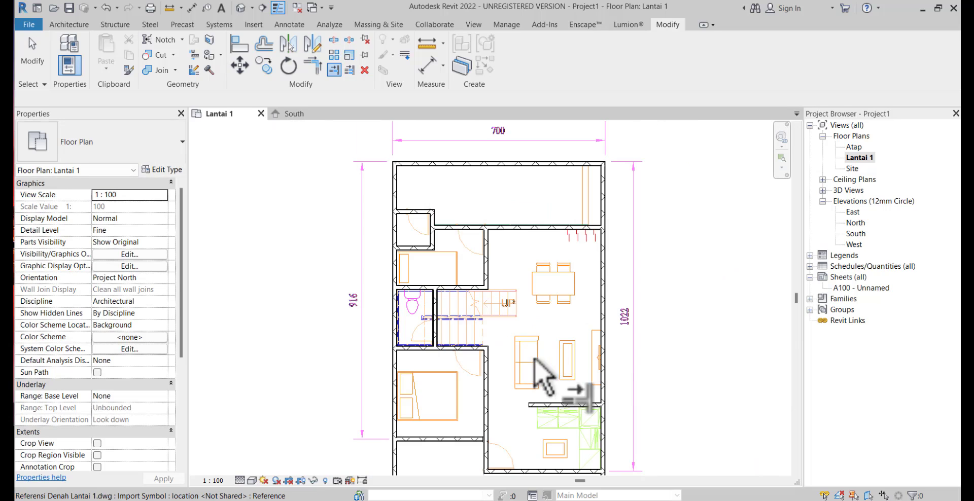
middle_drag(646, 329, 671, 313)
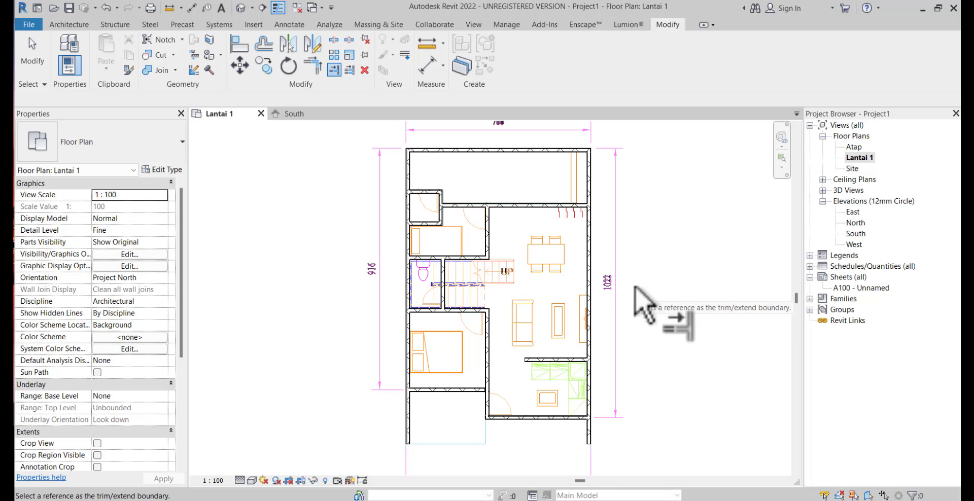
click(472, 24)
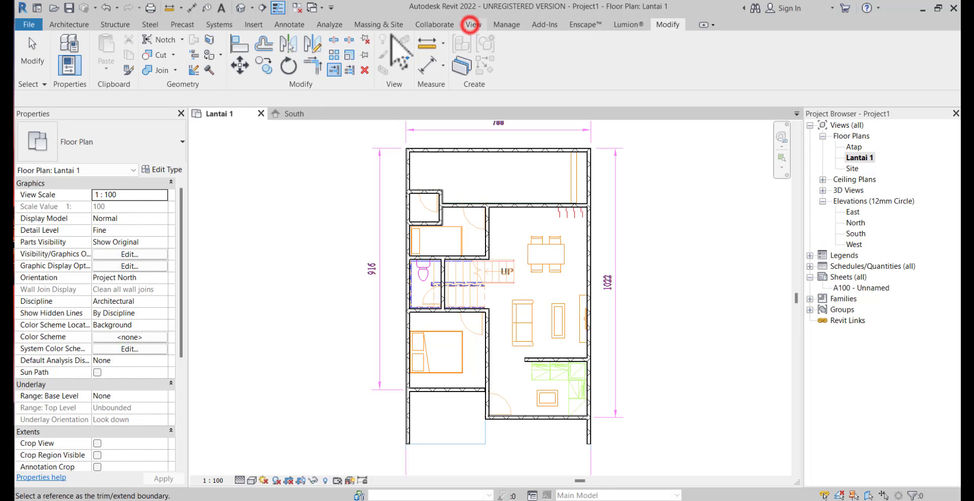
click(362, 46)
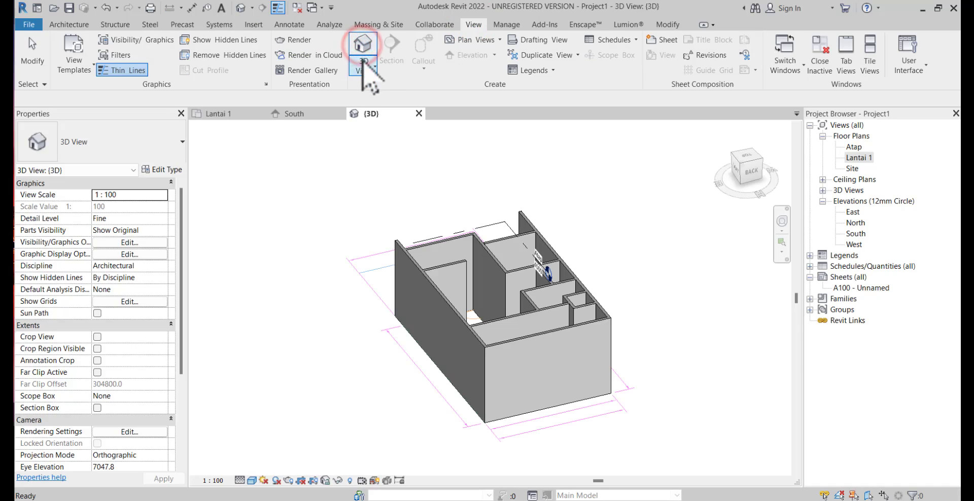
shift+middle_drag(673, 300, 331, 331)
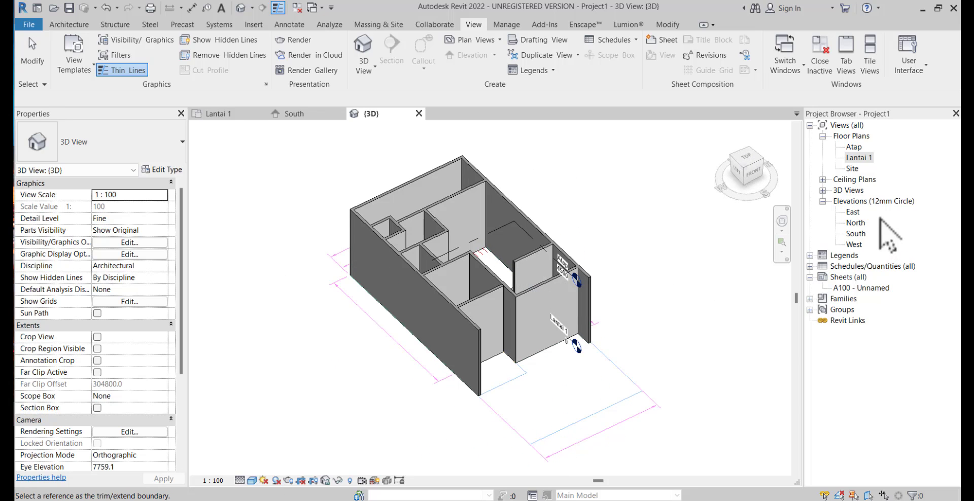
double_click(858, 158)
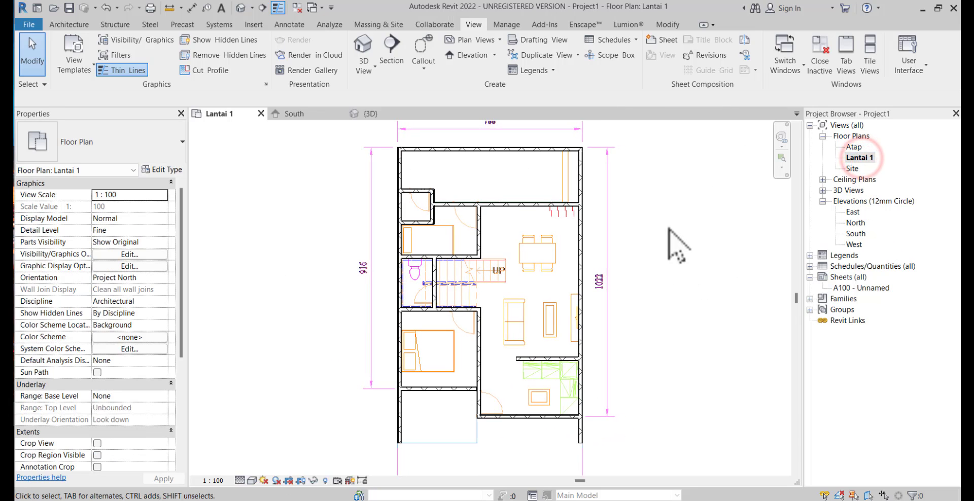
click(72, 26)
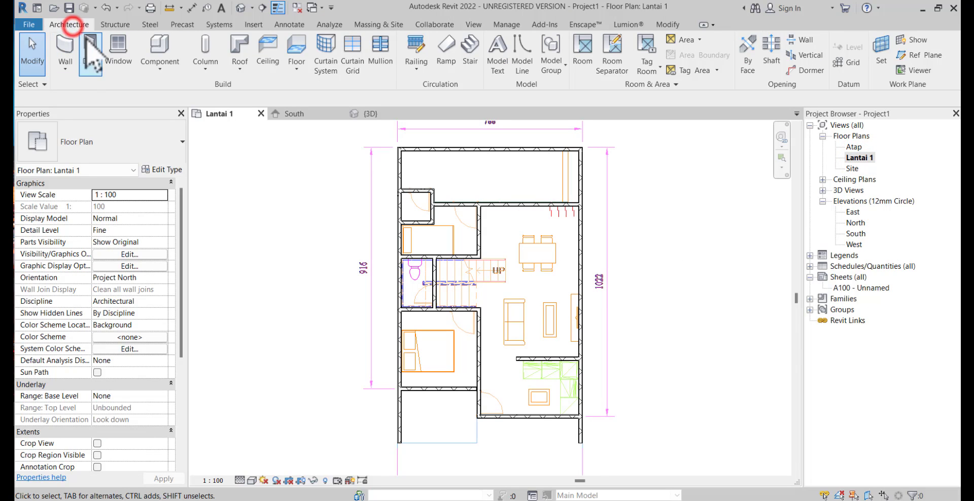
click(95, 48)
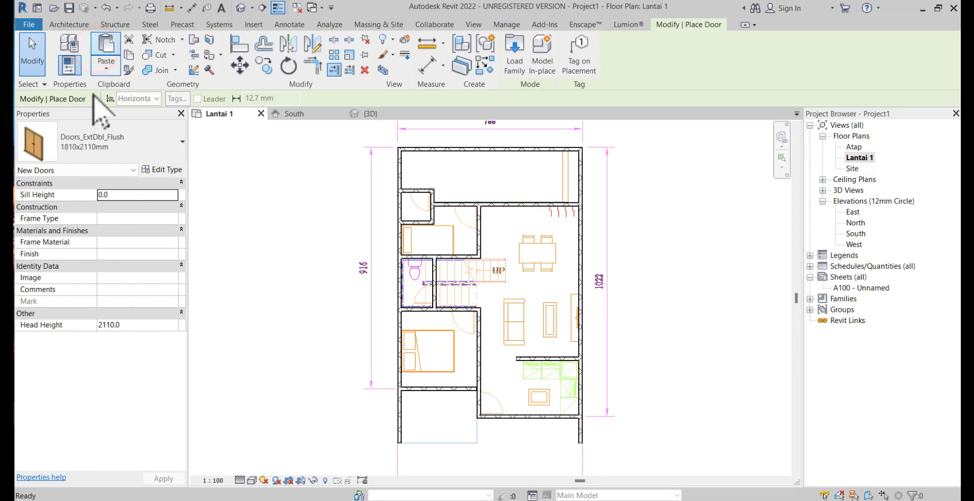
click(97, 139)
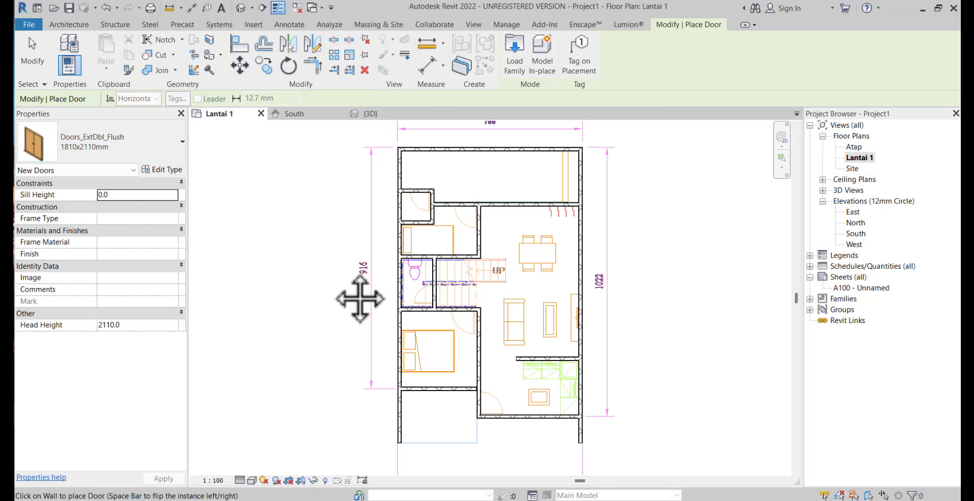
Start an aligned dimension at the rear bedroom's door and set the Lantai 1 view's visual style to Wireframe
click(426, 65)
scroll(424, 213, up, 5)
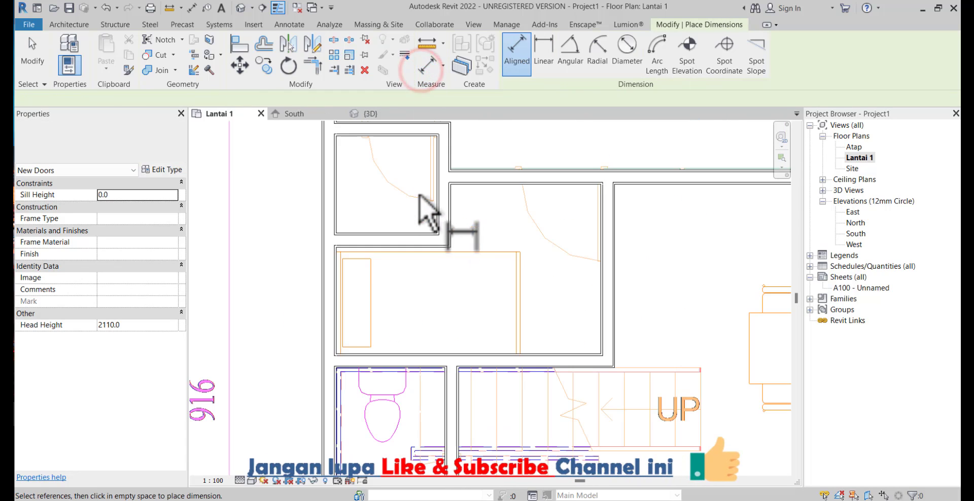
middle_drag(424, 213, 445, 264)
scroll(552, 281, up, 4)
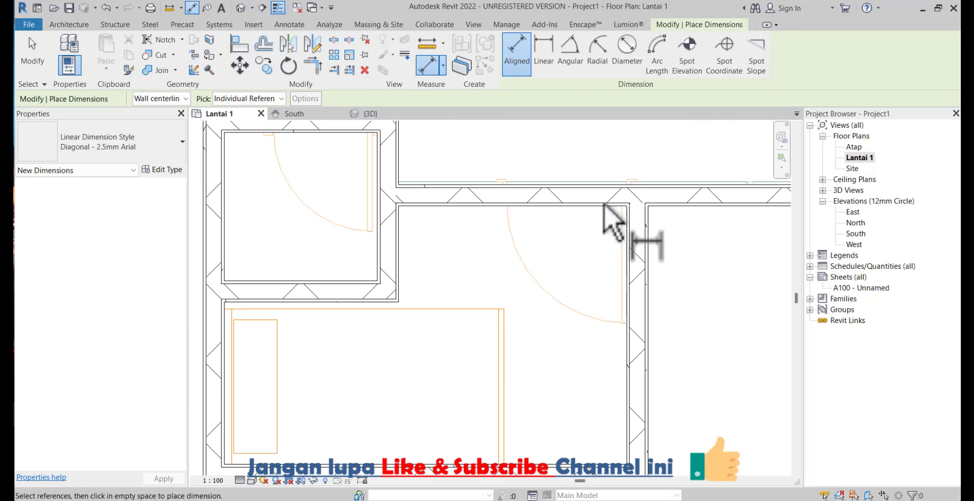
scroll(624, 190, up, 2)
click(252, 480)
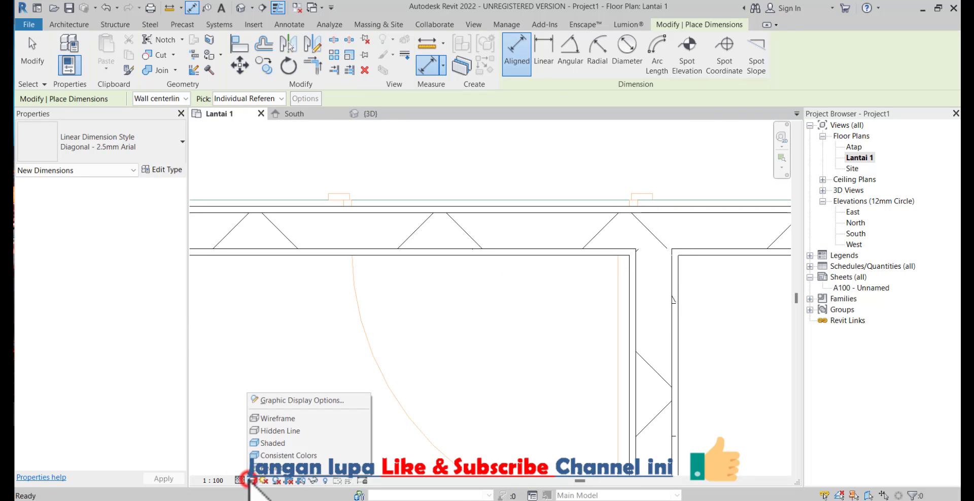
click(266, 418)
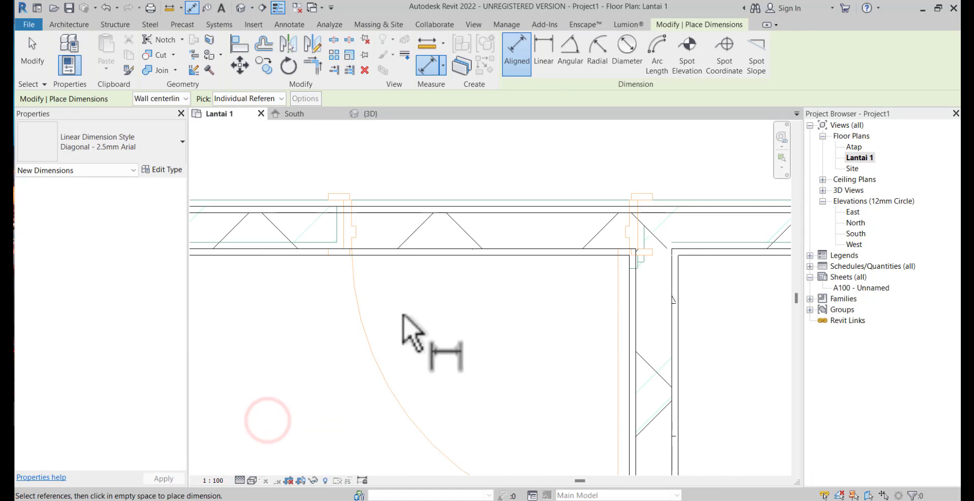
Measure the rear bedroom door's width between its frame reference lines with an aligned dimension
click(344, 237)
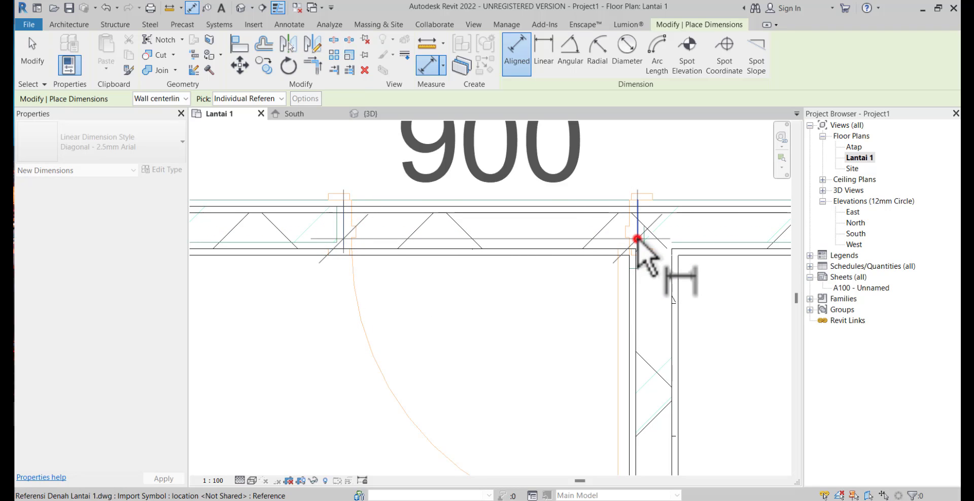
click(636, 238)
scroll(576, 278, down, 4)
key(Escape)
key(Escape)
scroll(567, 276, up, 3)
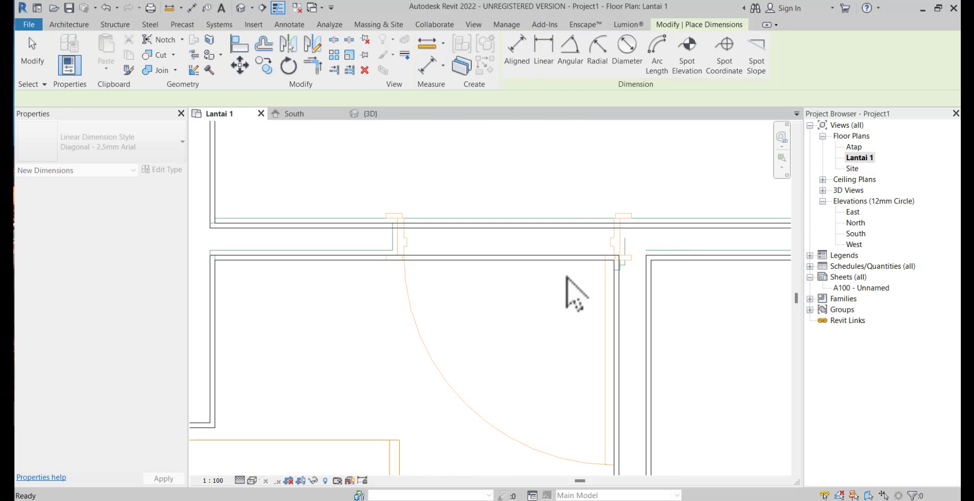
Measure the front entrance door's width between its frame reference lines with an aligned dimension
scroll(562, 289, down, 4)
middle_drag(562, 289, 472, 64)
scroll(482, 181, down, 2)
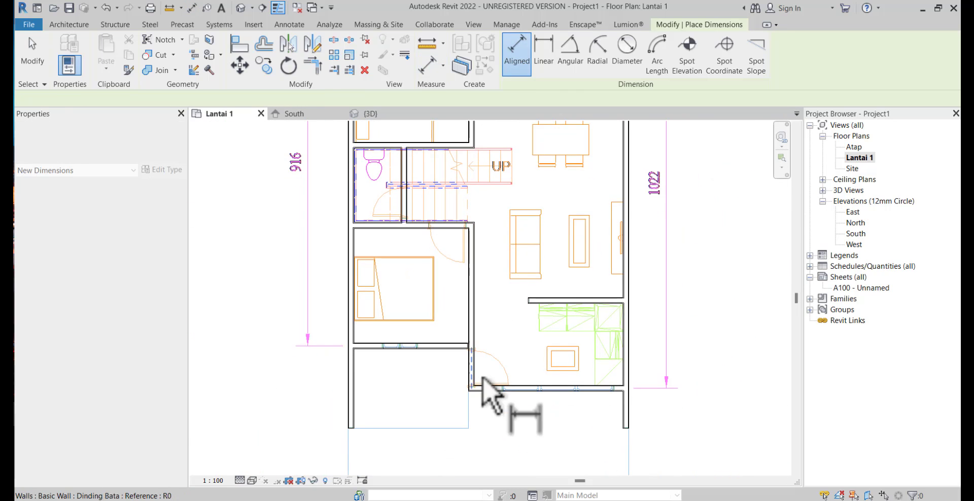
scroll(482, 381, up, 3)
scroll(452, 407, up, 5)
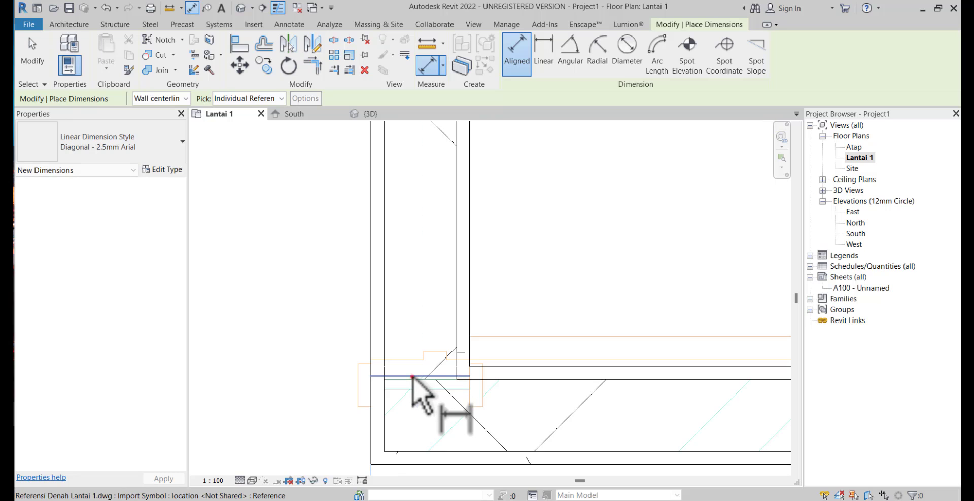
middle_drag(412, 377, 474, 482)
scroll(434, 196, down, 1)
click(424, 188)
scroll(390, 213, down, 4)
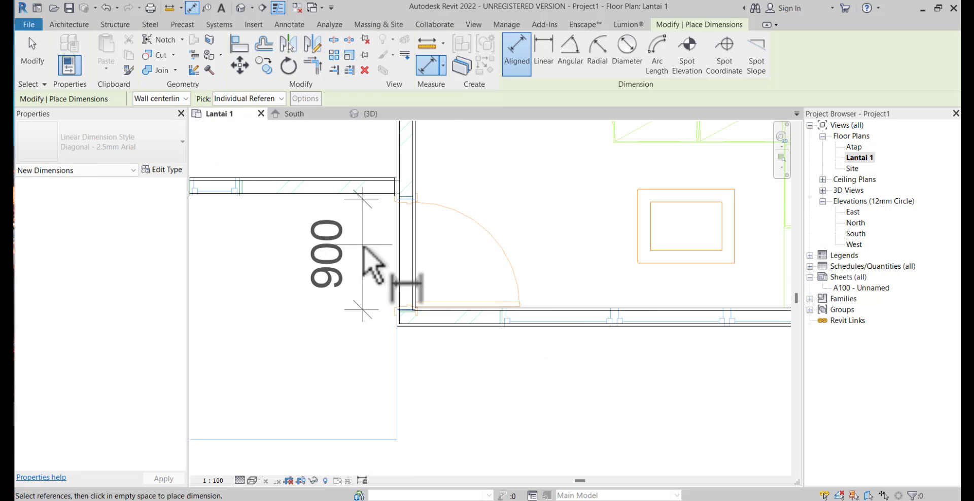
click(363, 244)
scroll(404, 292, up, 5)
Start placing a door and choose the Doors_IntSgl 810x2110mm type
click(70, 26)
click(91, 50)
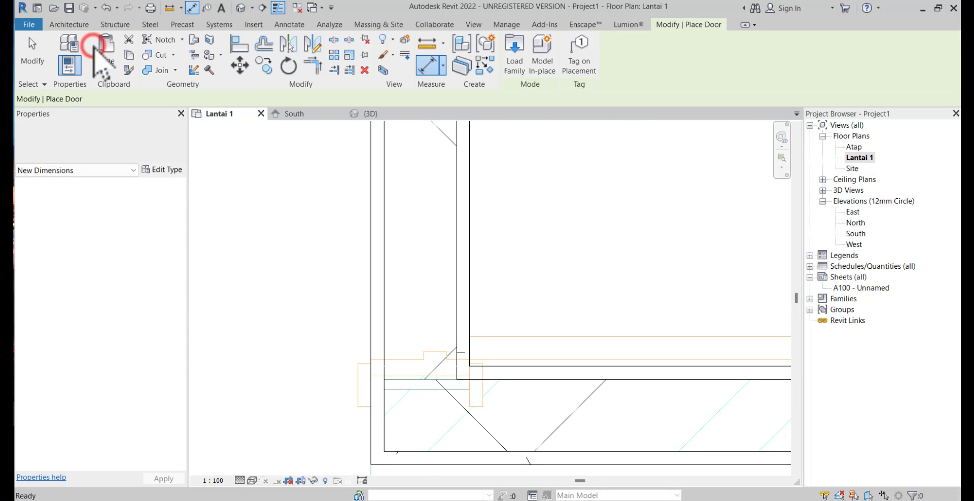
click(136, 140)
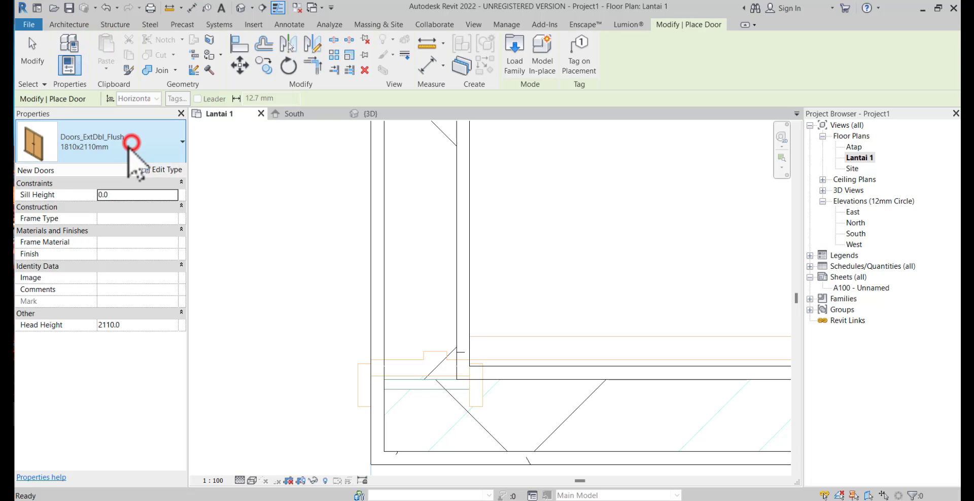
click(80, 264)
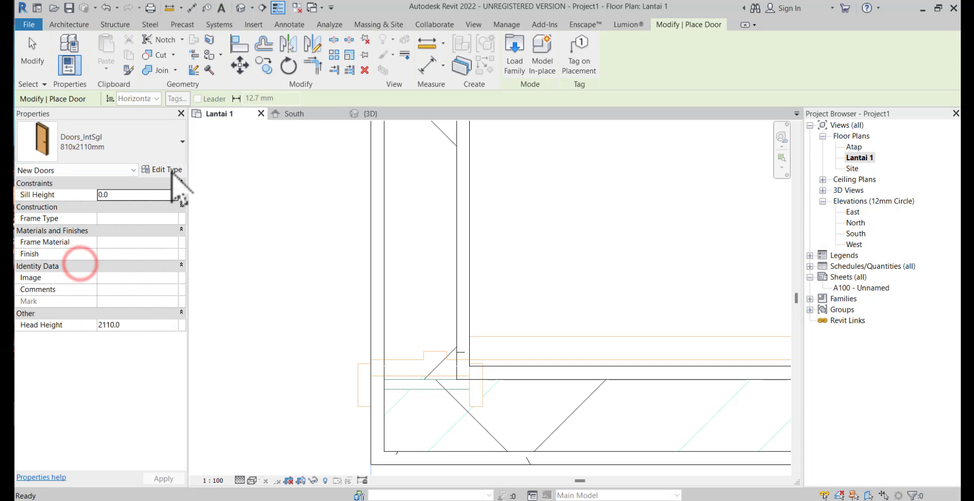
Duplicate the 810x2110mm door type as P-1 and set its height to 2200 mm and its width to 900 mm
click(172, 171)
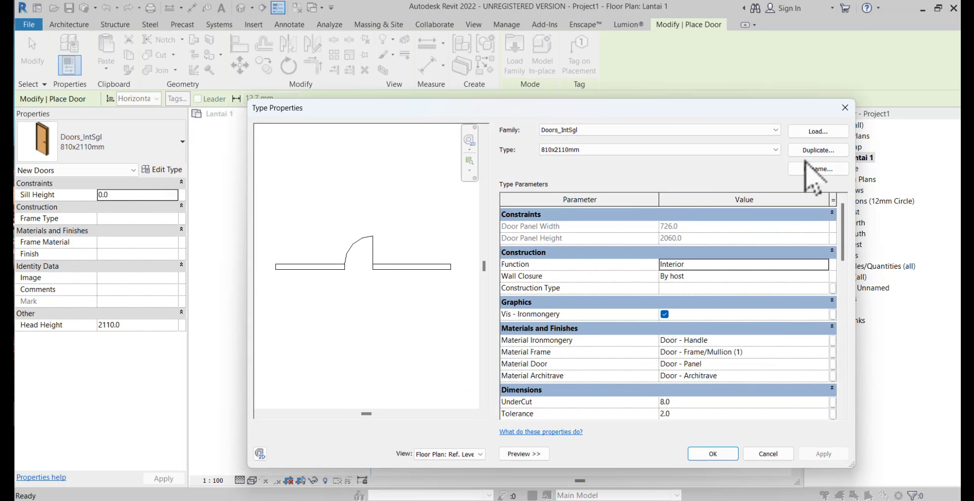
click(817, 151)
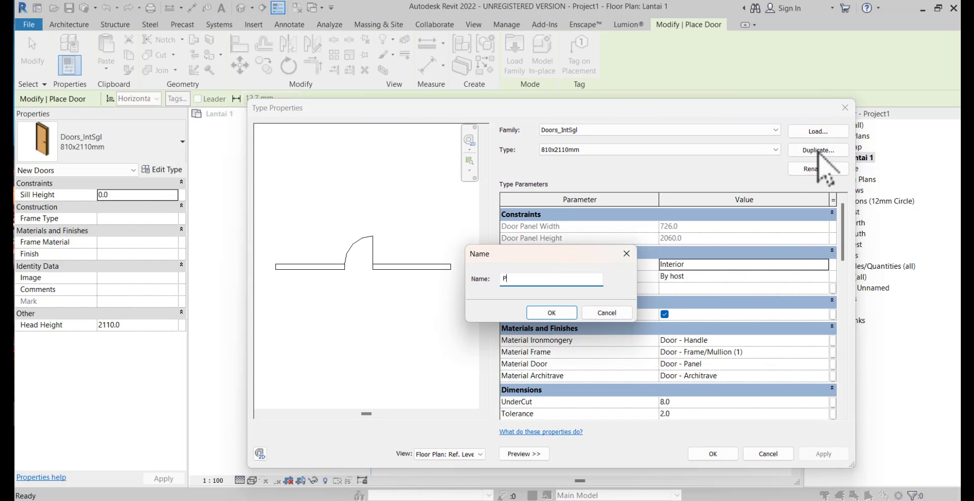
key(Return)
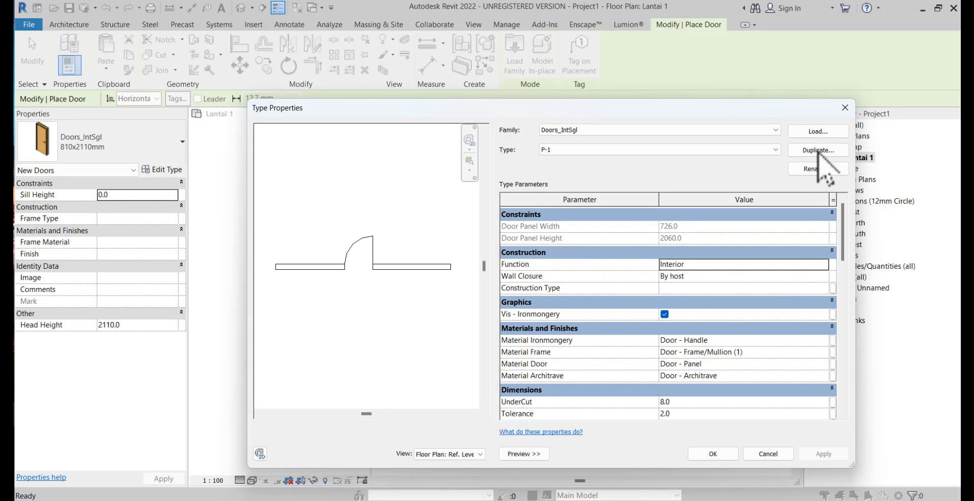
scroll(778, 294, down, 5)
scroll(730, 329, down, 3)
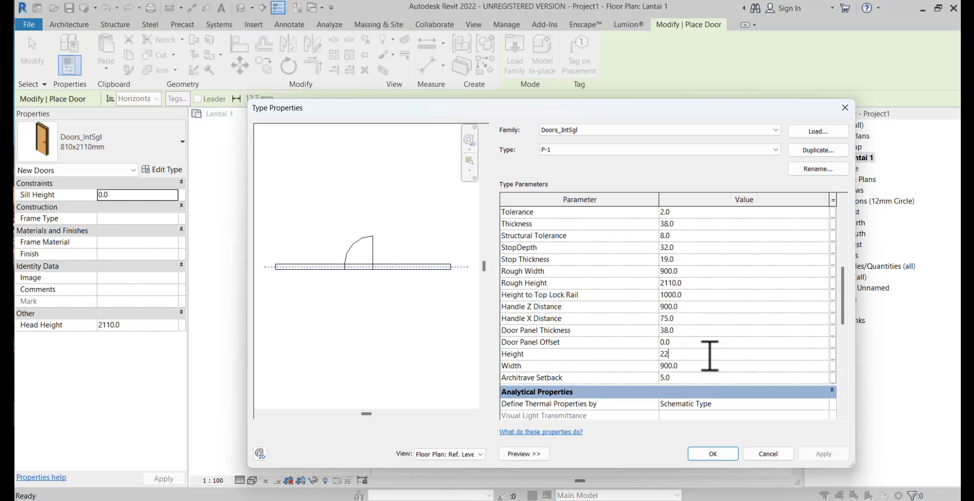
click(705, 454)
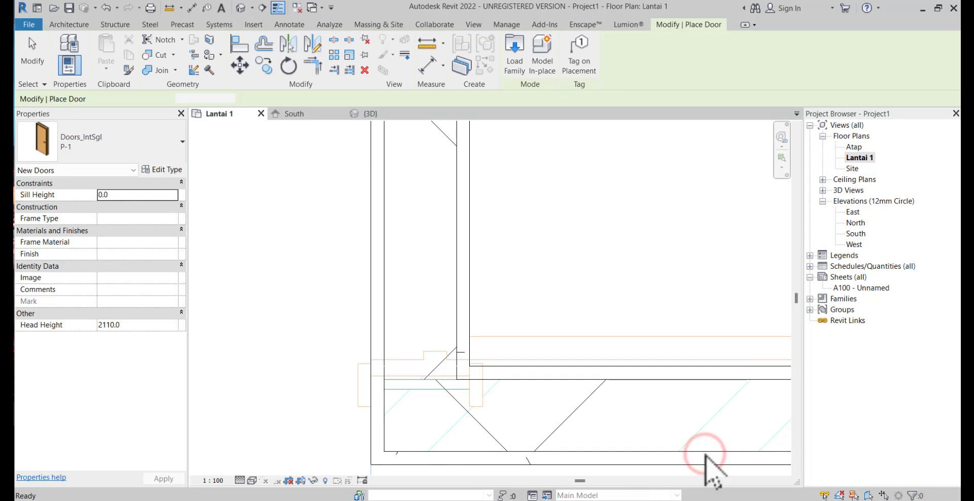
Place a P-1 door in the wall at the front entrance, aligned with the linked drawing's door and swing
scroll(496, 349, down, 1)
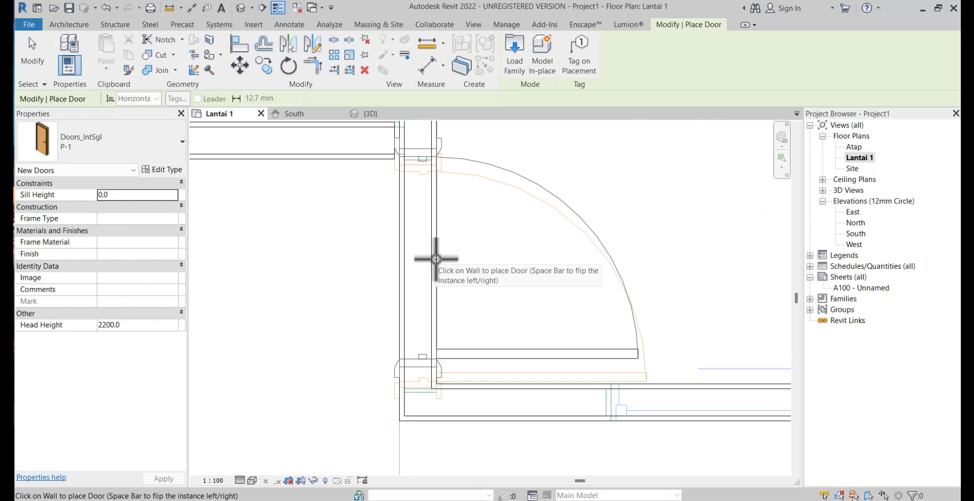
scroll(433, 259, up, 2)
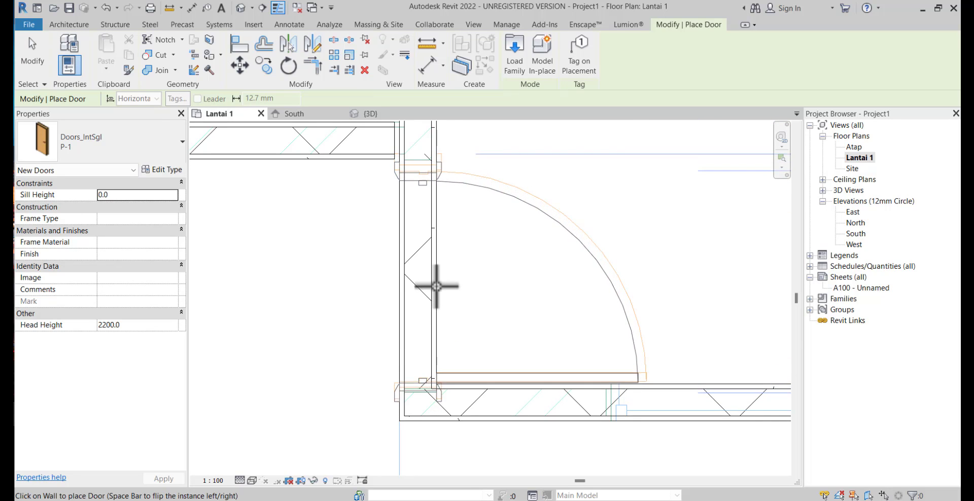
scroll(437, 266, down, 1)
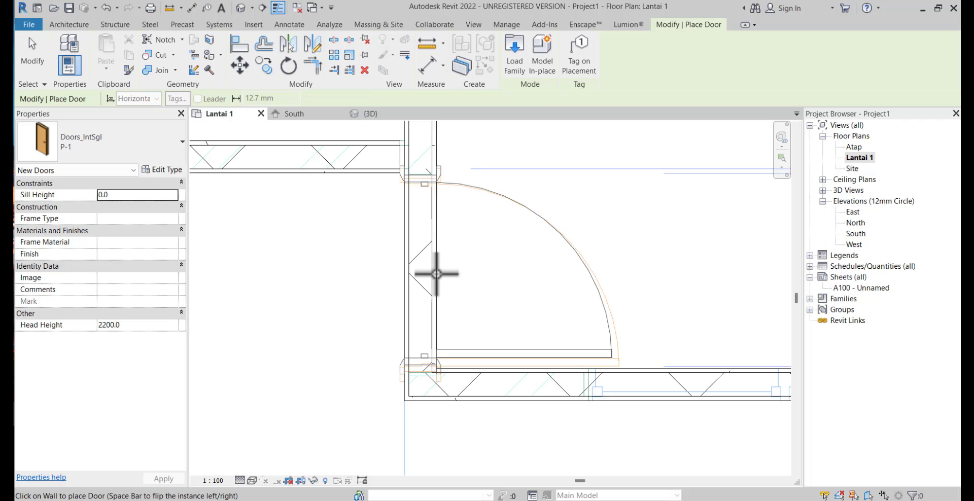
click(436, 274)
Place a P-1 door in the front bedroom's wall below the stairs, flipped to match the drawing's door swing
scroll(437, 273, down, 5)
middle_drag(474, 311, 500, 440)
scroll(415, 195, up, 3)
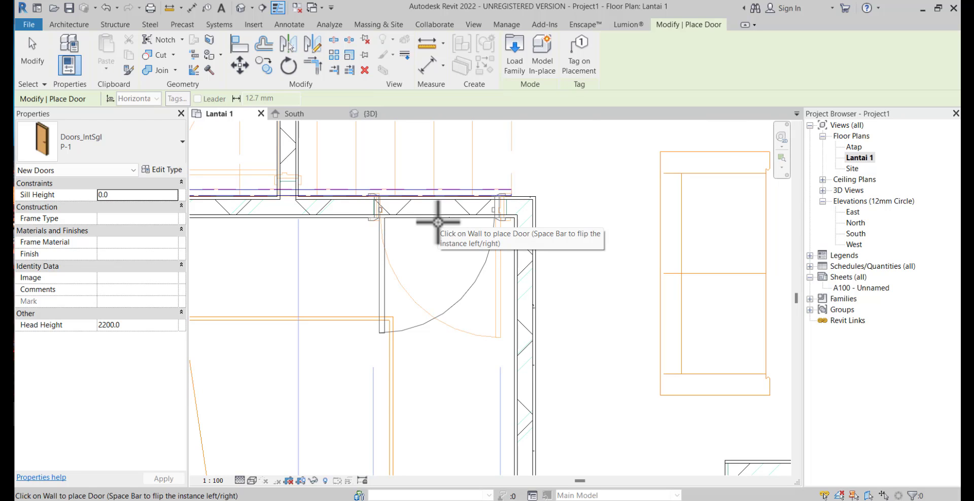
key(space)
key(space)
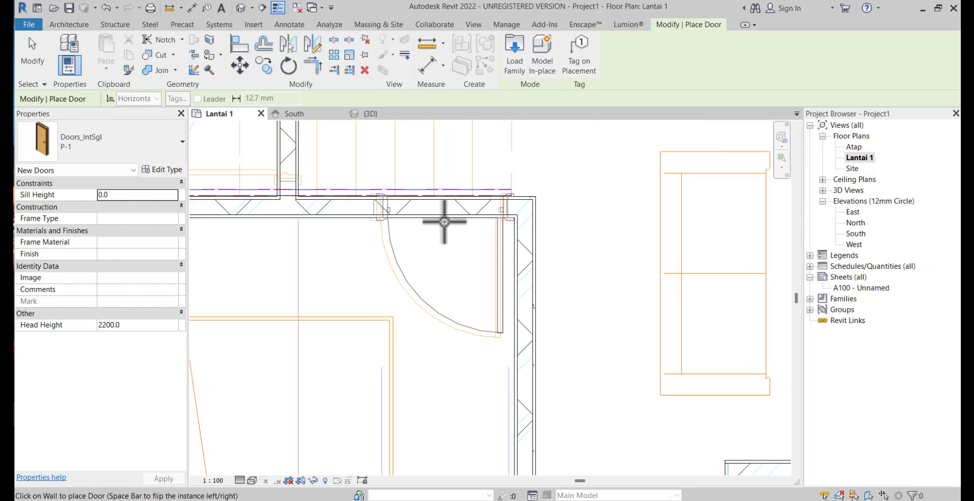
click(442, 221)
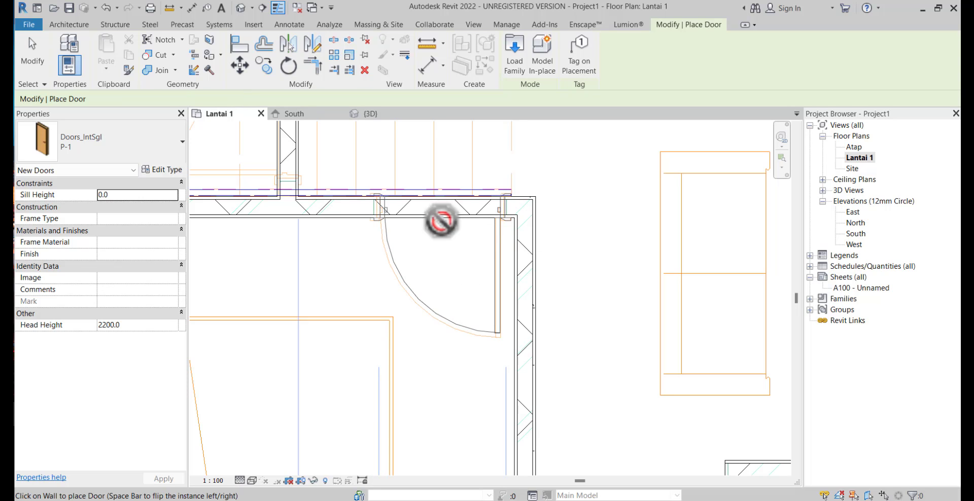
Place a P-1 door in the rear bedroom's upper wall, over the door shown in the linked drawing
scroll(441, 221, down, 2)
middle_drag(441, 221, 443, 366)
scroll(487, 216, down, 1)
middle_drag(487, 215, 476, 327)
scroll(435, 274, up, 3)
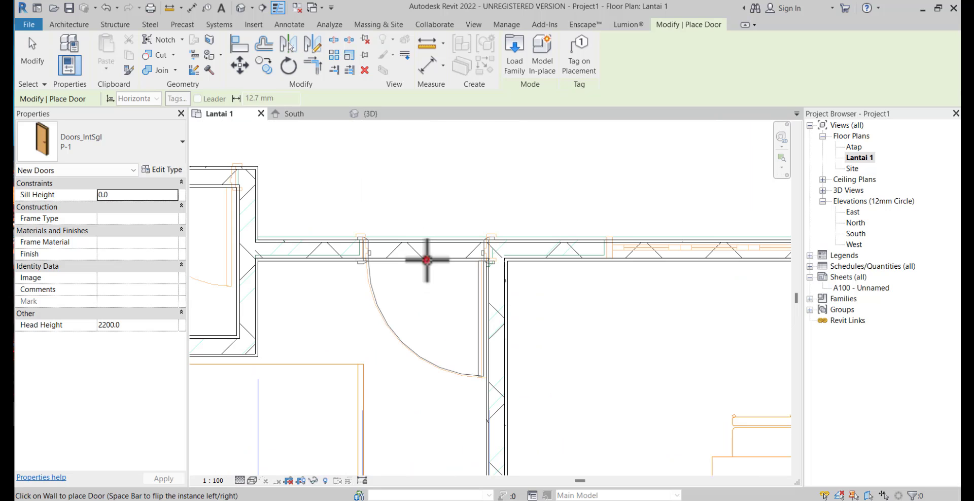
click(426, 260)
Duplicate the P-1 door type as P-2 and set its width to 750 mm
scroll(439, 269, down, 2)
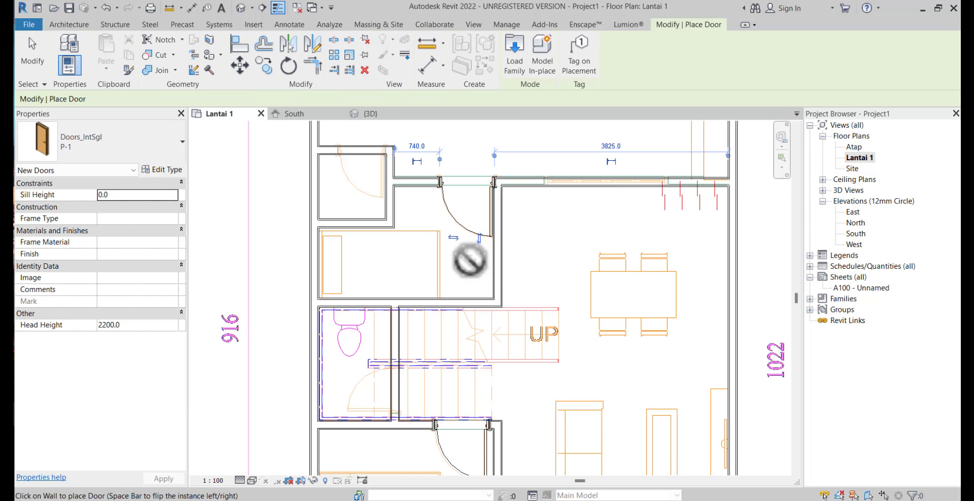
scroll(470, 261, down, 1)
middle_drag(407, 411, 376, 248)
scroll(378, 251, up, 2)
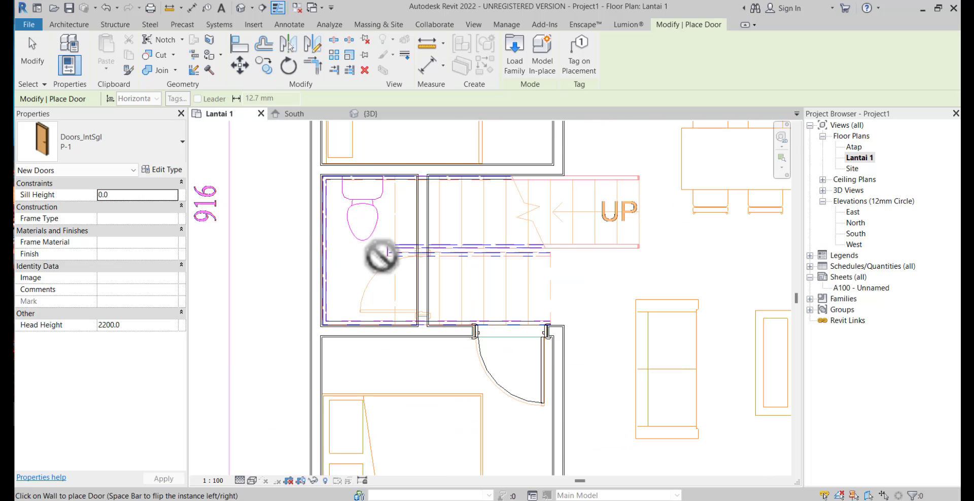
click(171, 169)
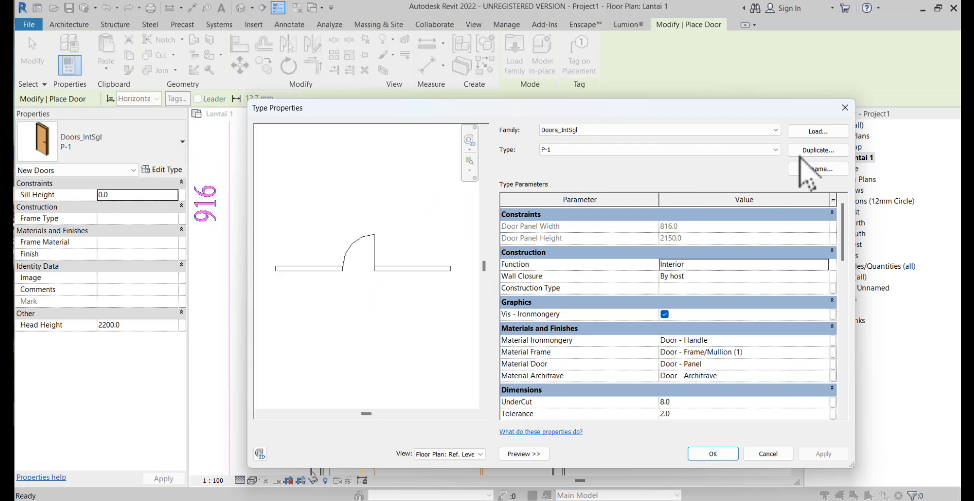
click(806, 153)
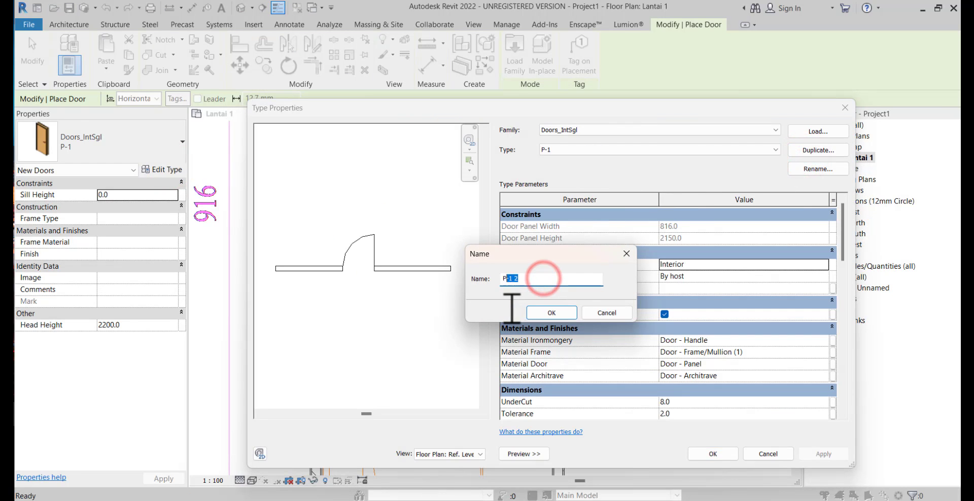
text(P-2)
click(552, 314)
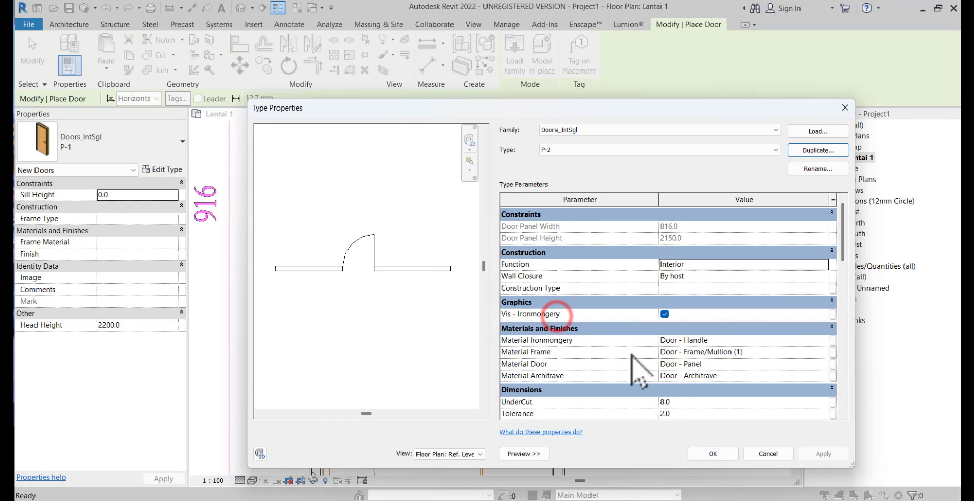
scroll(740, 396, down, 5)
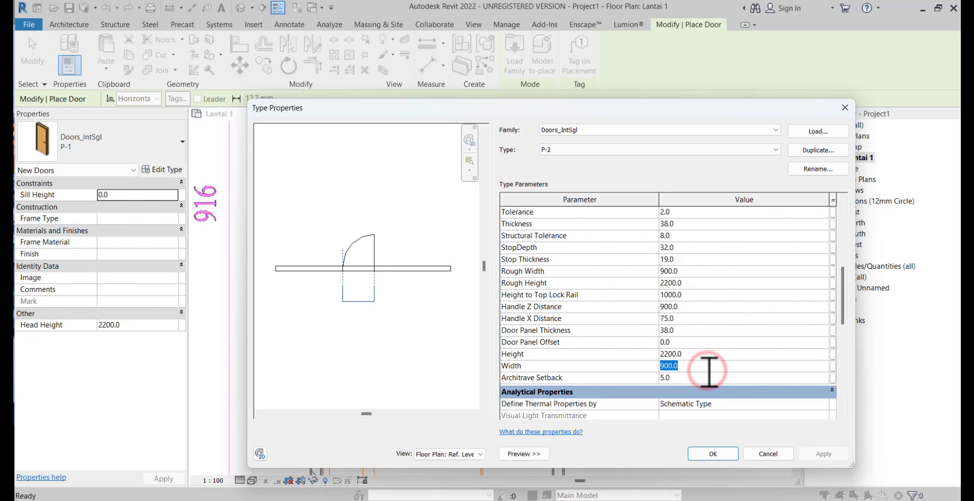
text(750)
click(707, 454)
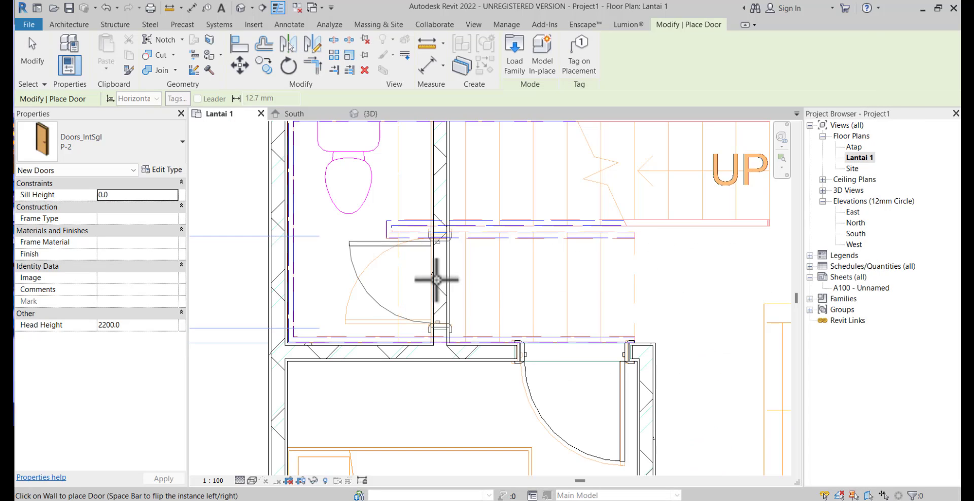
Place a P-2 door in the wall between the toilet and the stairs, flipped to match the drawing's swing
key(space)
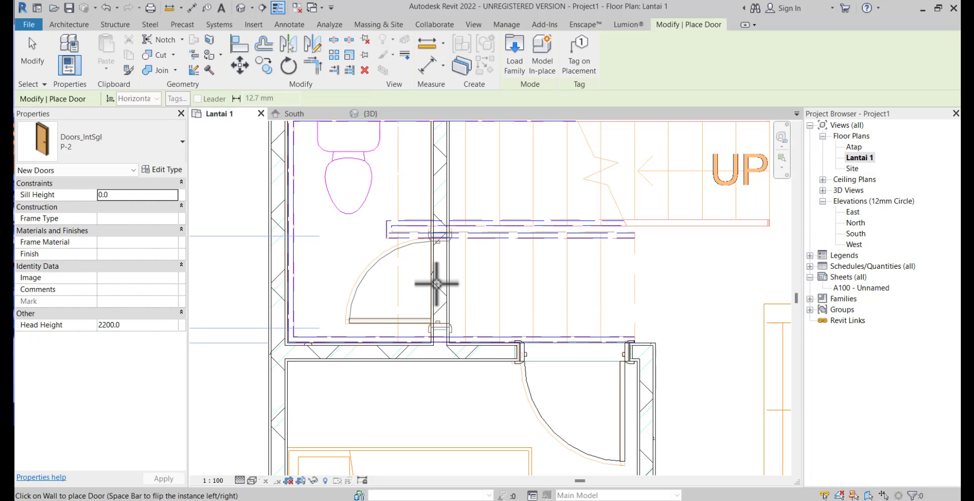
click(439, 281)
Place a P-2 door in the upper wall of the small bathroom beside the rear bedroom and end door placement
scroll(439, 280, down, 2)
middle_drag(446, 276, 476, 464)
scroll(451, 315, down, 1)
middle_drag(450, 248, 452, 282)
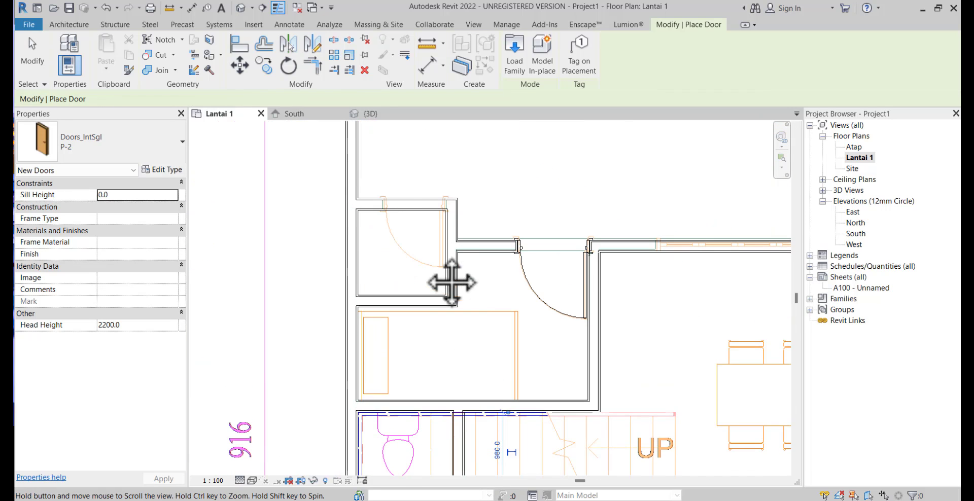
scroll(406, 230, up, 2)
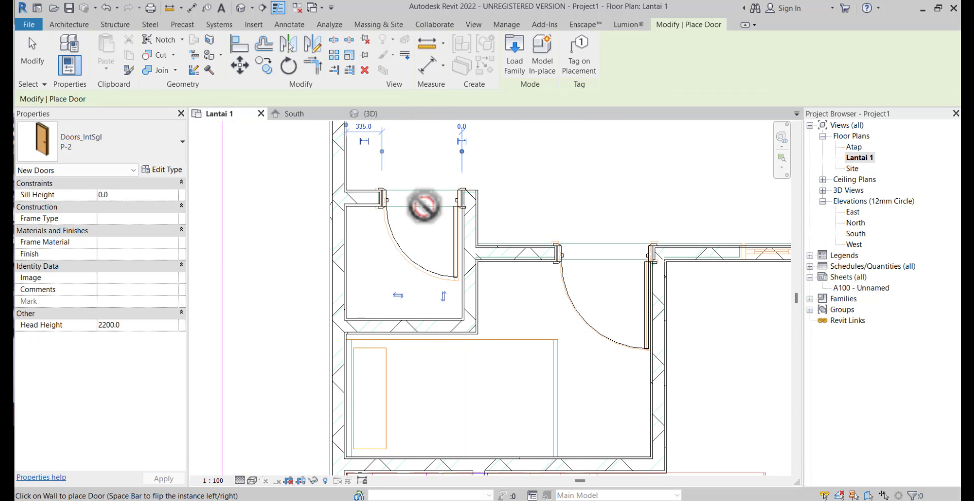
scroll(423, 213, down, 2)
scroll(425, 214, down, 4)
middle_drag(471, 249, 410, 282)
scroll(499, 183, up, 3)
middle_drag(491, 216, 519, 150)
scroll(530, 388, down, 2)
middle_drag(530, 389, 514, 200)
scroll(328, 309, up, 2)
key(Escape)
key(Escape)
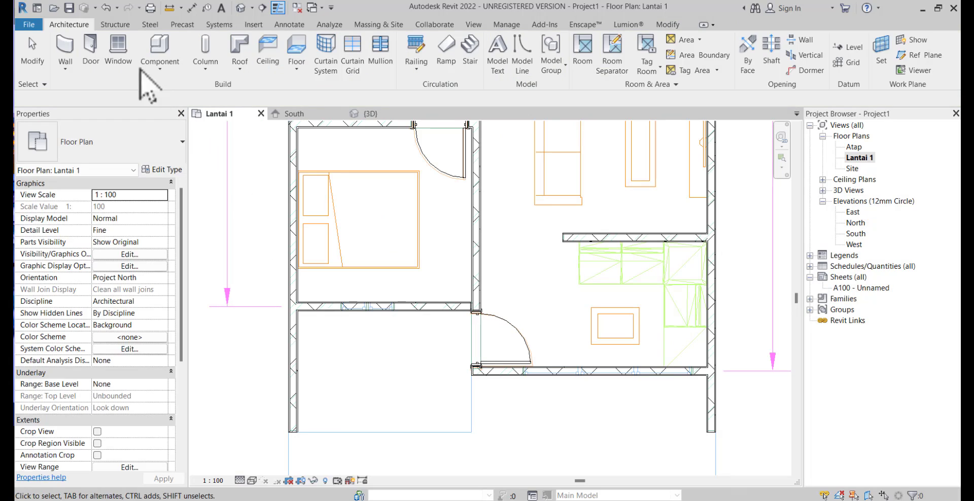
Start placing a window at the front bedroom's front wall and look through the available Windows_Sgl_Plain types
click(117, 55)
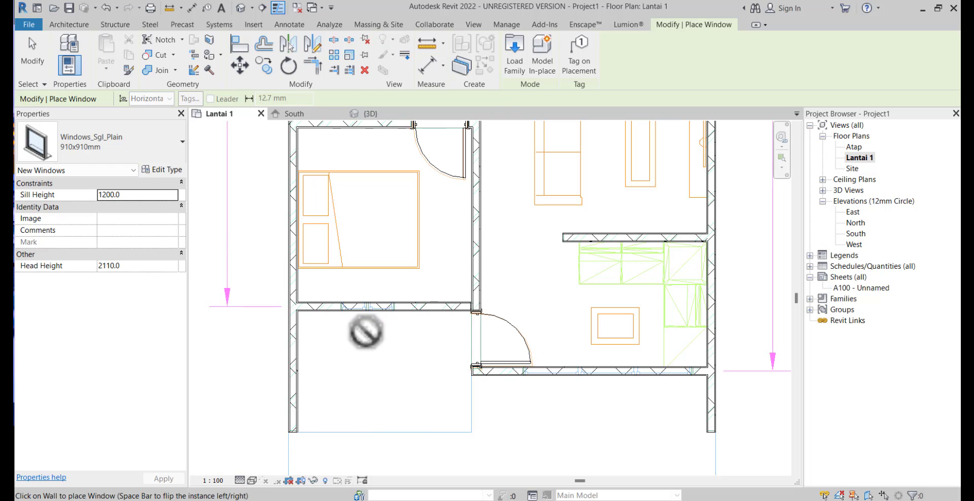
scroll(348, 327, up, 5)
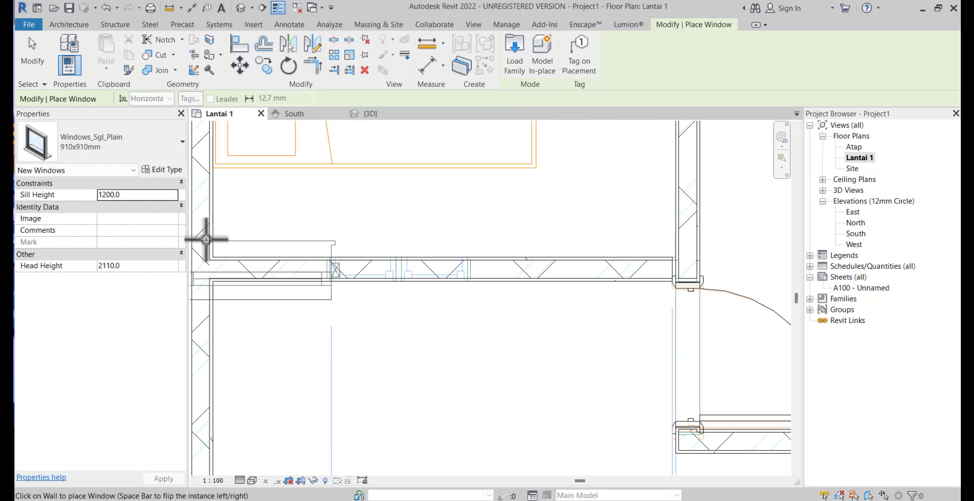
click(160, 145)
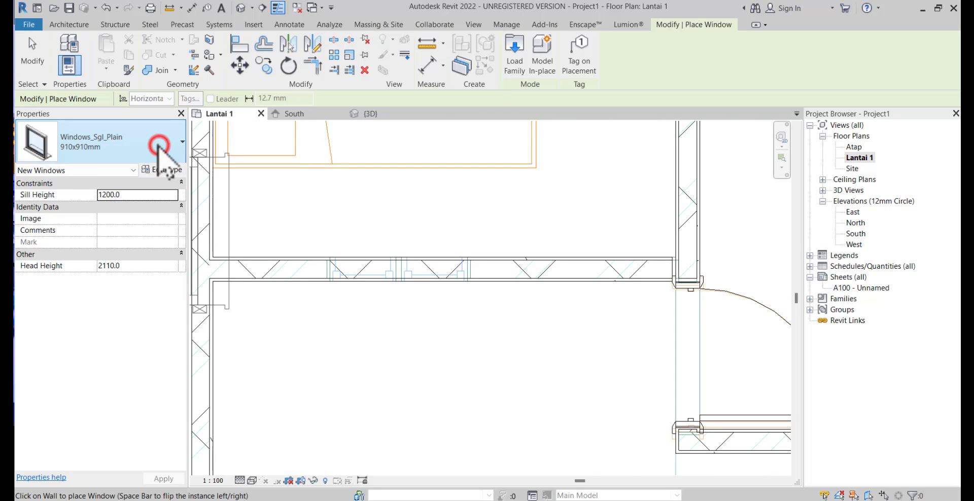
click(136, 148)
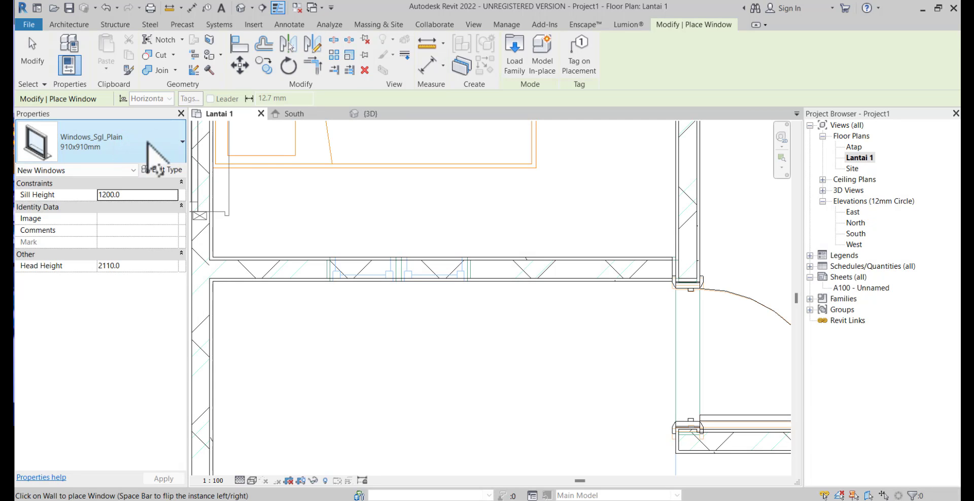
Start loading a window family and go to the Windows folder of the US library
click(508, 72)
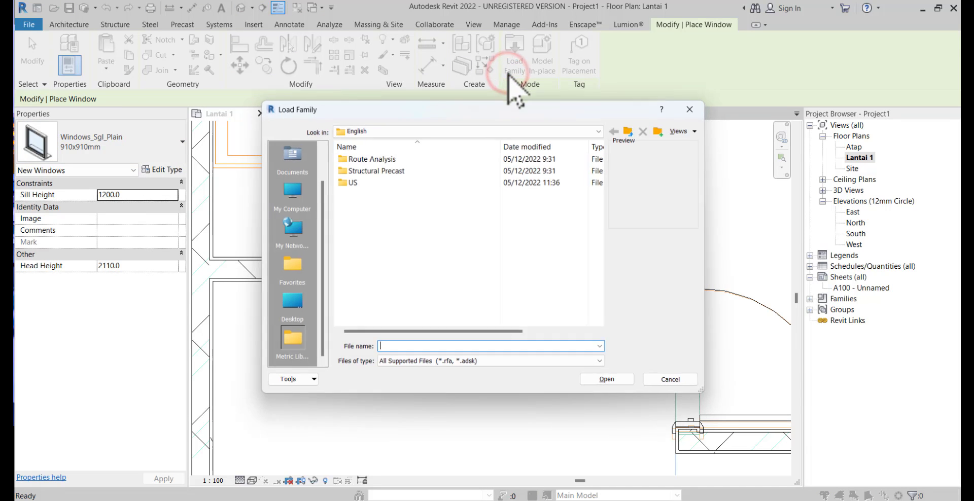
double_click(376, 185)
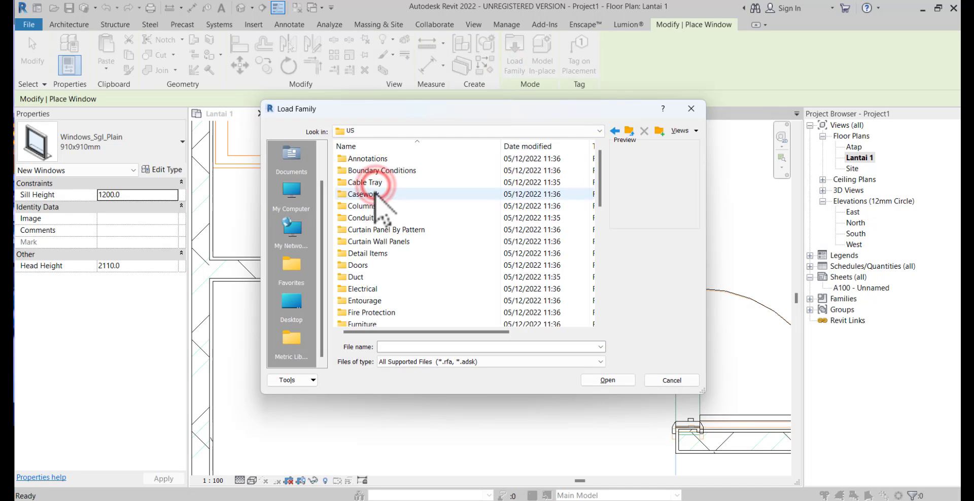
scroll(375, 196, down, 10)
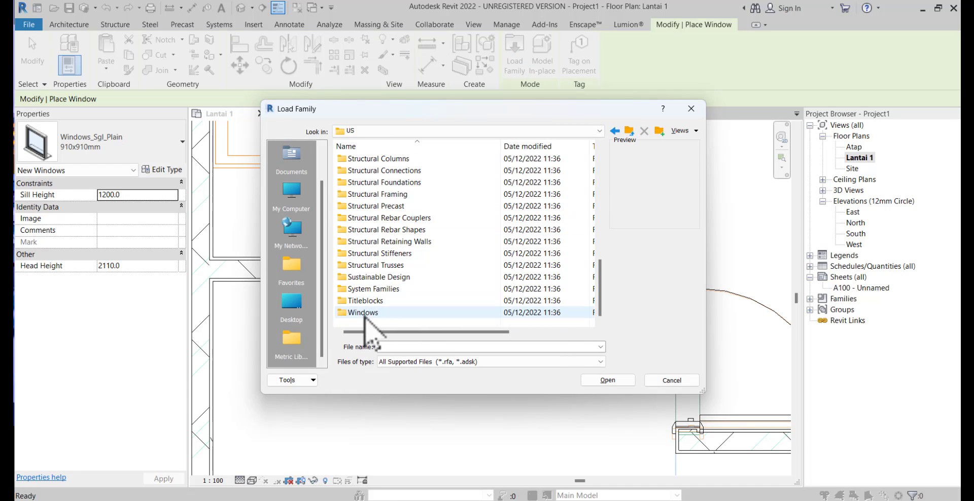
double_click(364, 313)
Preview the window families and open M_Window-Awning-Single.rfa for loading
click(369, 170)
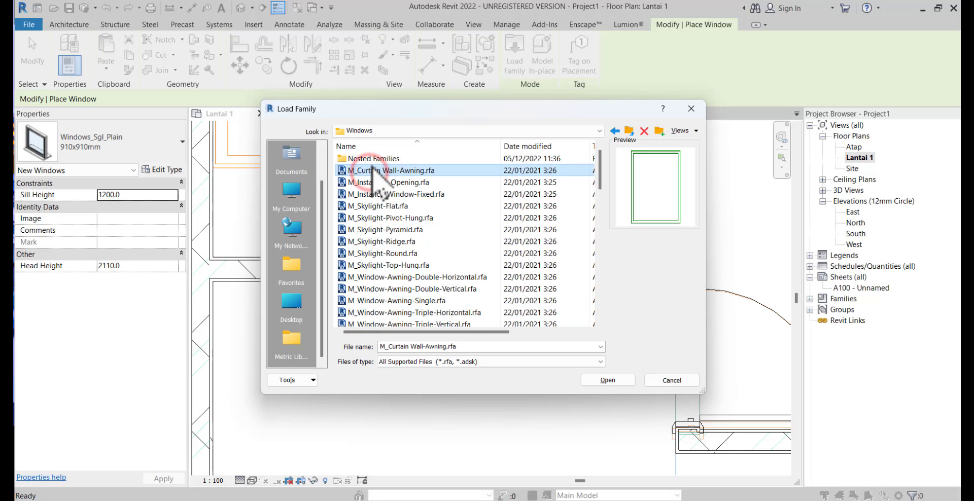
key(Down)
key(Down)
key(Down)
key(Down)
key(Down)
key(Down)
key(Down)
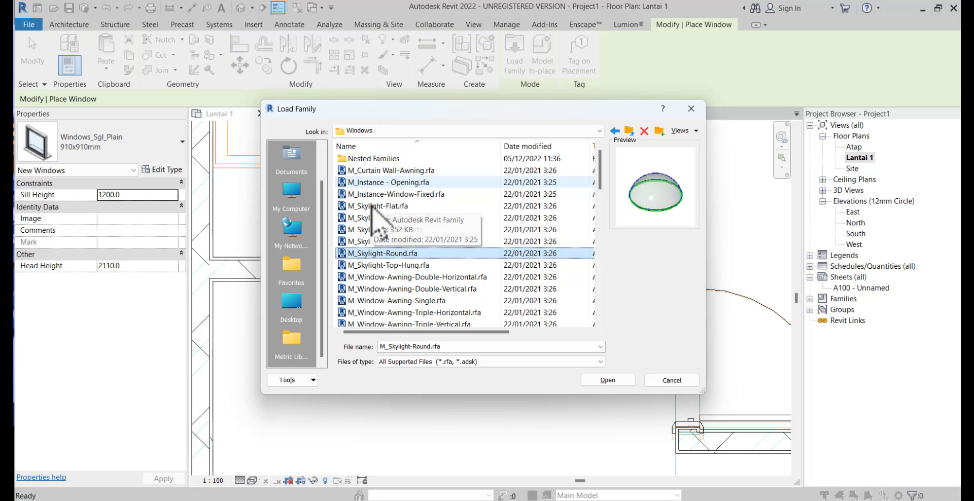
key(Down)
key(Down)
key(Down)
key(Down)
key(Down)
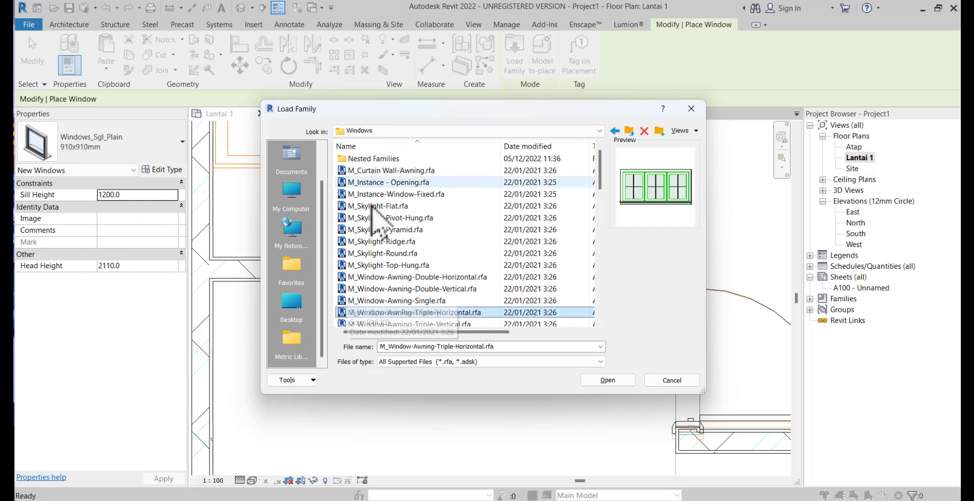
key(Up)
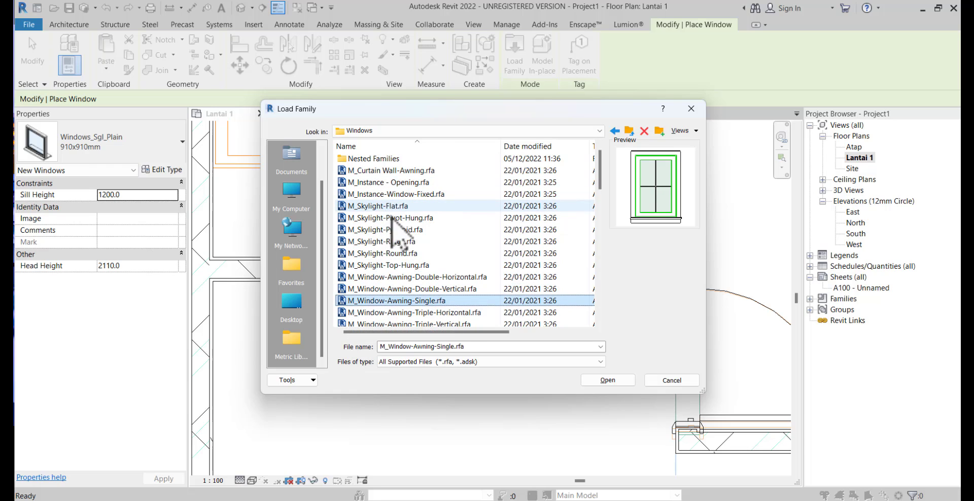
click(594, 380)
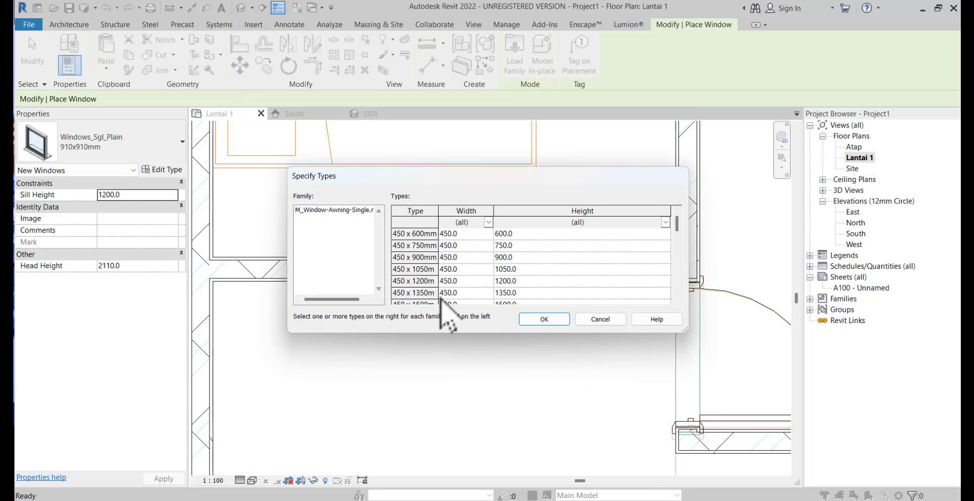
Load the 450 x 600mm type of the M_Window-Awning-Single family into the project
scroll(459, 291, up, 3)
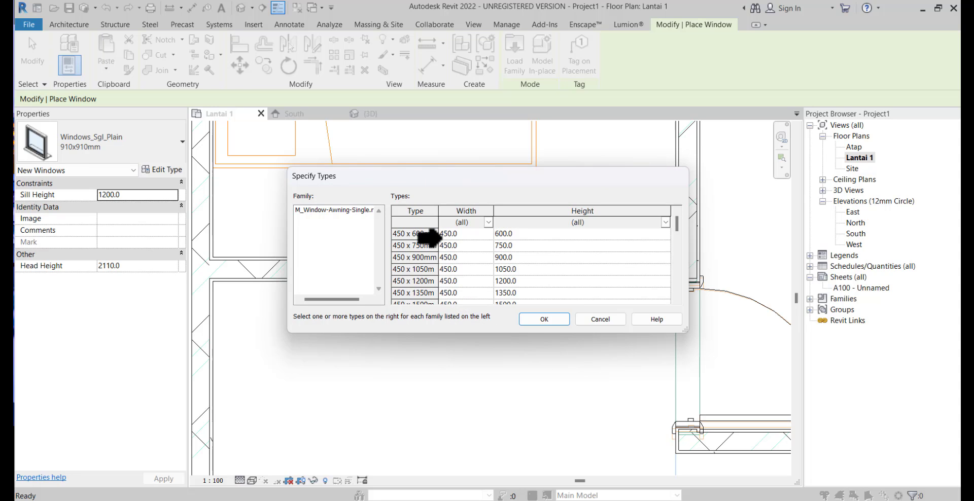
click(428, 244)
click(422, 234)
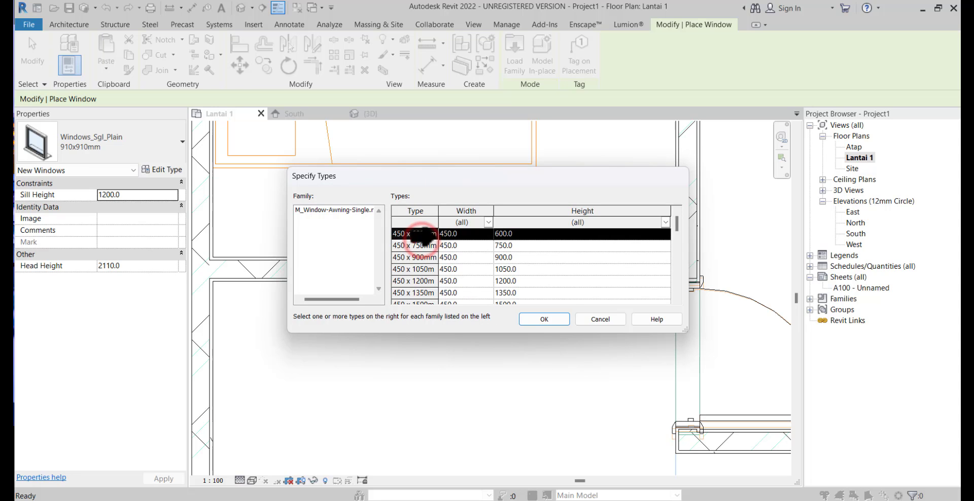
click(537, 320)
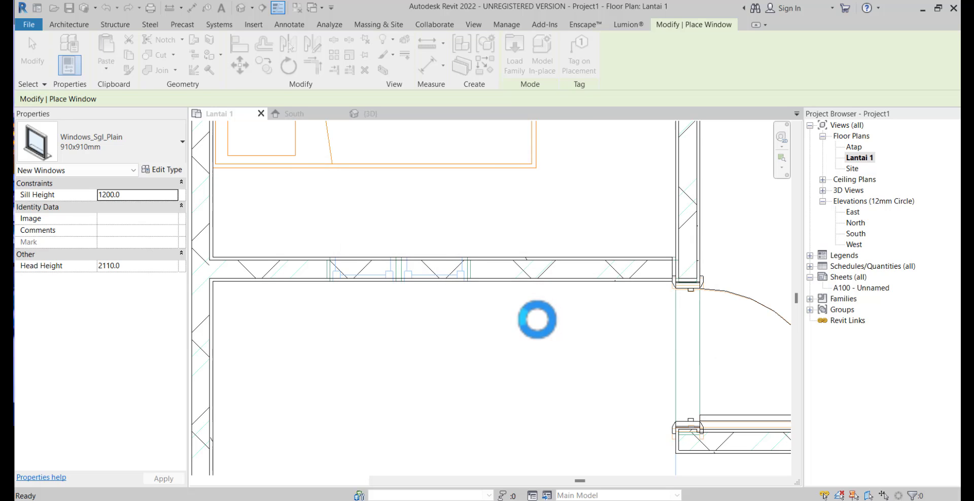
scroll(341, 271, up, 6)
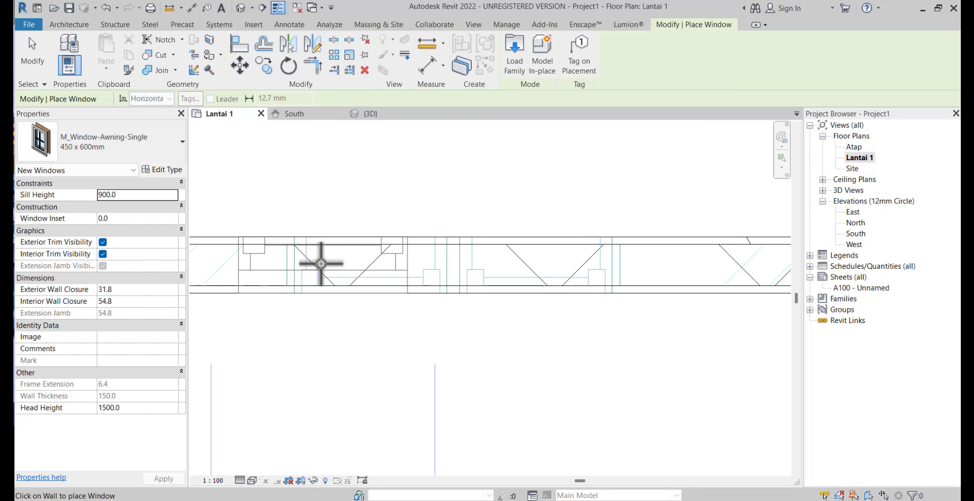
Duplicate the awning window's 450 x 600mm type as J-1, set its height to 1500 mm and enter a new width
click(159, 170)
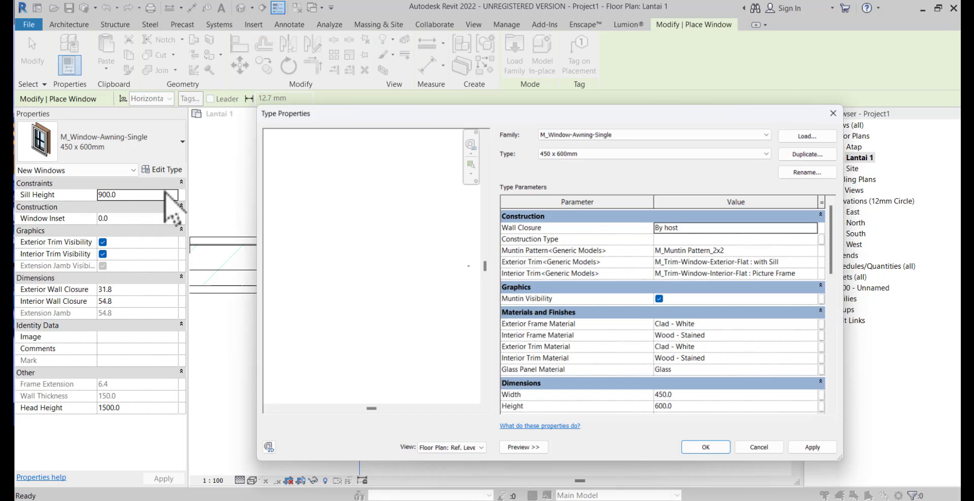
click(812, 151)
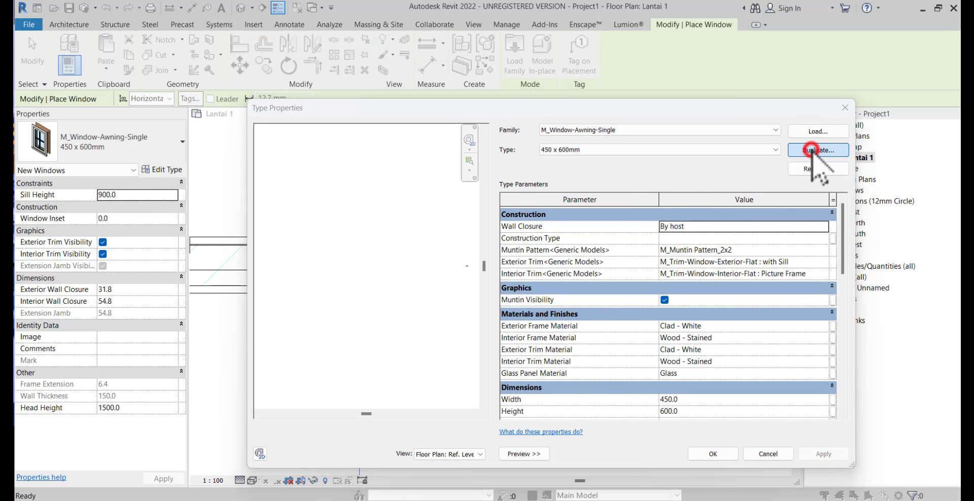
text(J)
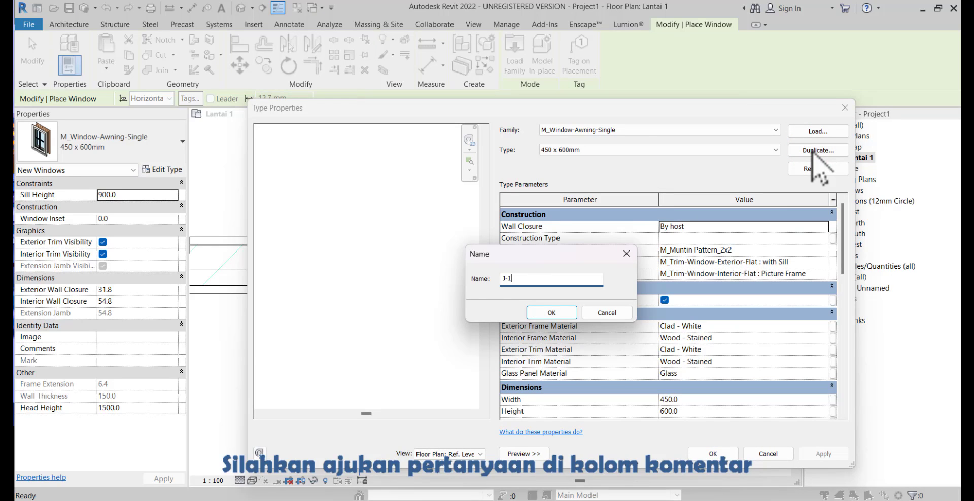
text(-1)
key(Return)
scroll(768, 353, down, 3)
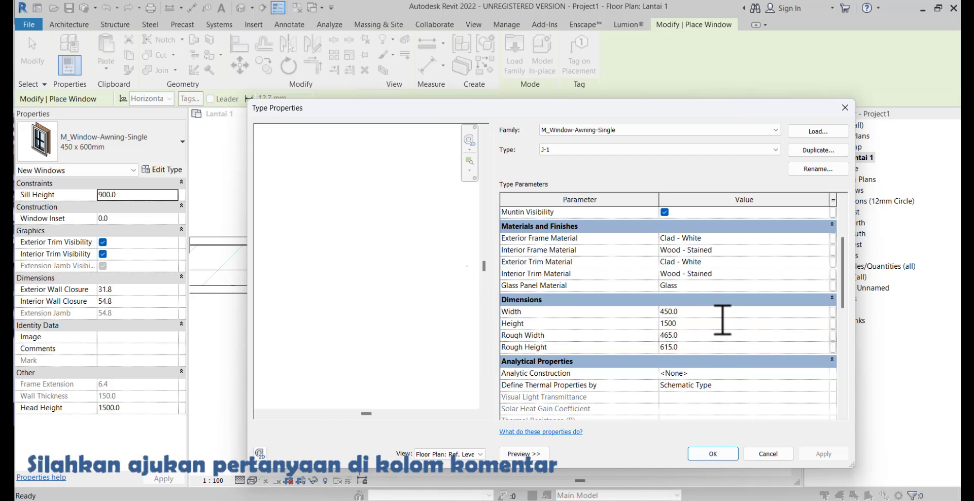
click(721, 311)
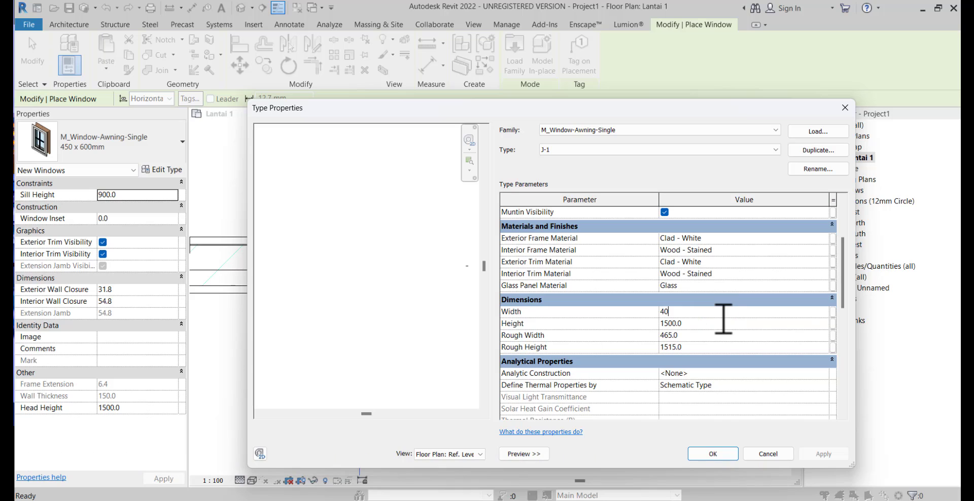
click(711, 454)
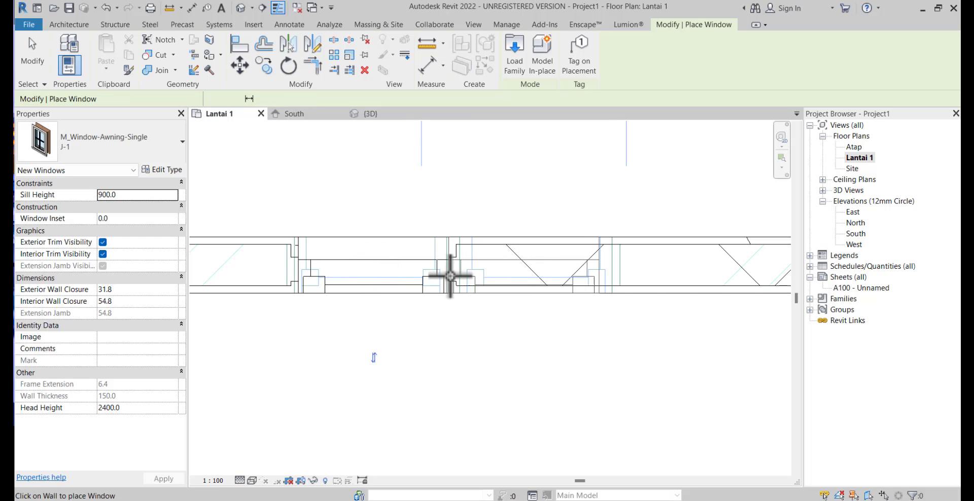
Place two J-1 windows side by side on the window outline in the front bedroom's front wall and end window placement
scroll(401, 304, down, 4)
scroll(406, 333, down, 4)
middle_drag(440, 282, 326, 283)
scroll(518, 338, up, 8)
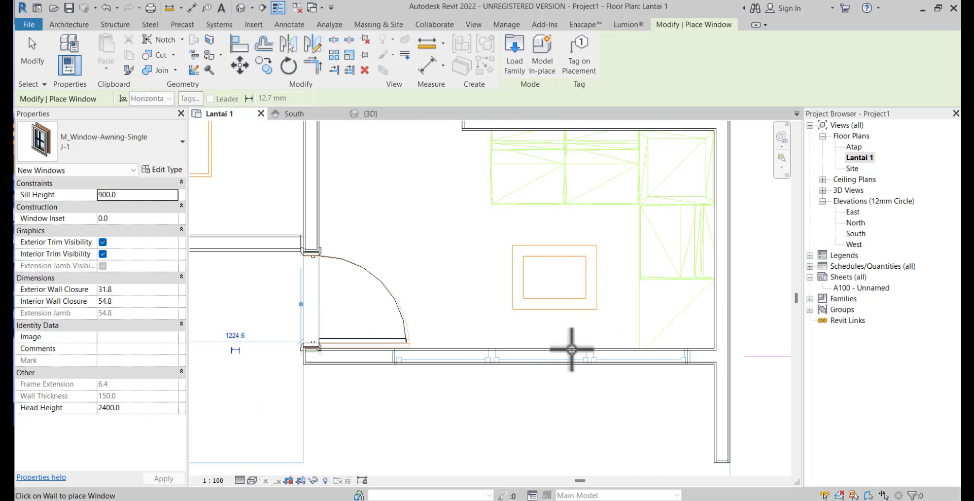
middle_drag(582, 354, 564, 281)
scroll(515, 296, down, 7)
middle_drag(546, 335, 572, 413)
scroll(464, 376, down, 2)
middle_drag(484, 371, 474, 445)
scroll(428, 371, down, 1)
middle_drag(427, 365, 425, 379)
key(Escape)
key(Escape)
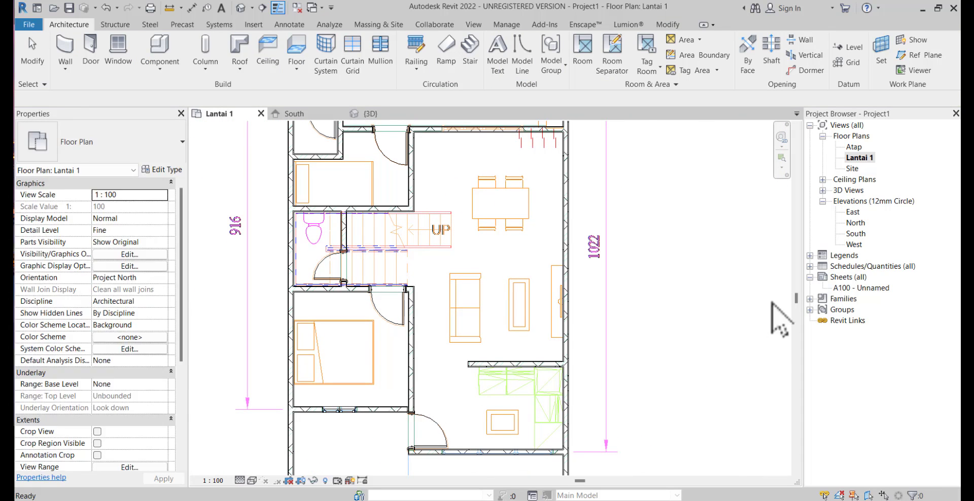
Inspect the placed doors and windows in the {3D} view and return to the Lantai 1 floor plan
click(822, 190)
double_click(853, 201)
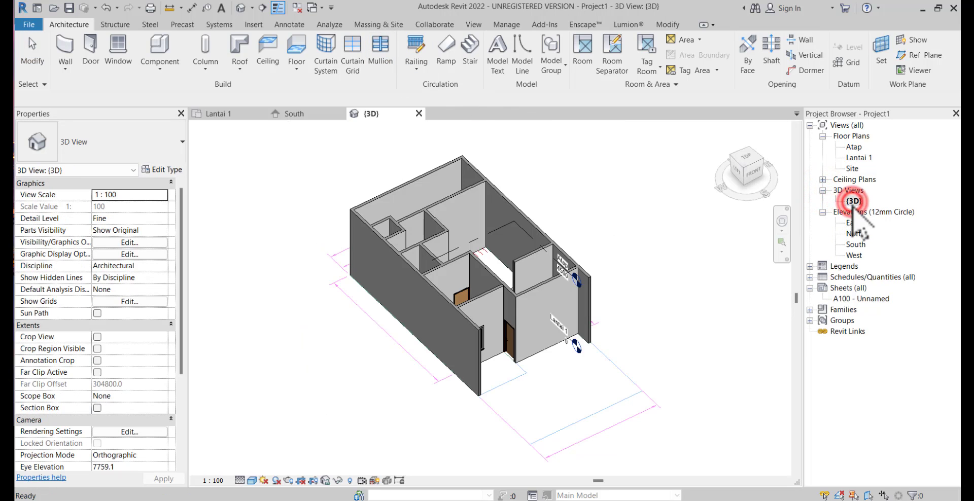
shift+middle_drag(706, 300, 391, 390)
double_click(858, 157)
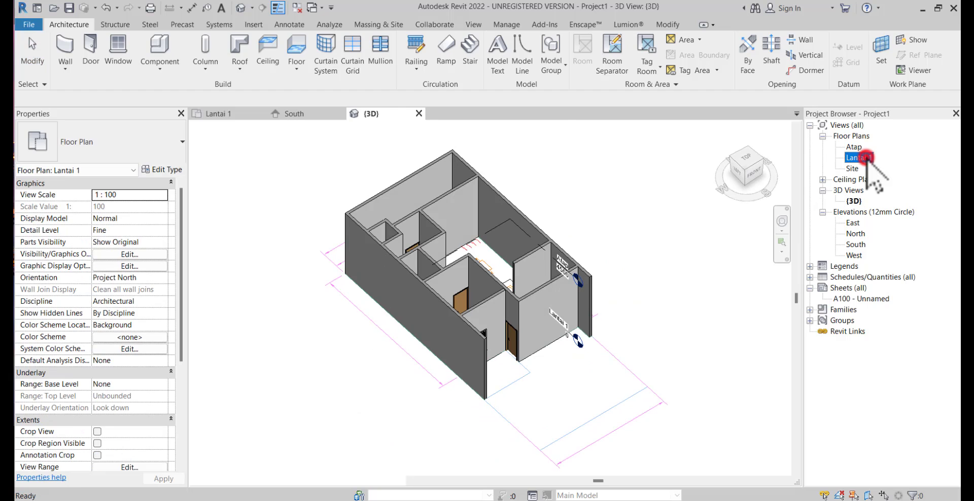
scroll(694, 258, down, 1)
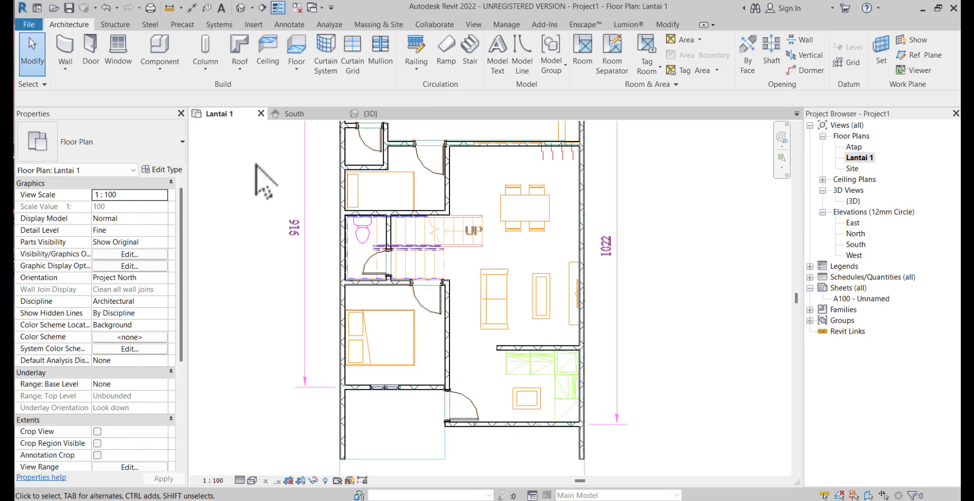
Start a floor with the Floor-Grnd-Susp_65Scr-80Ins-100Blk-75PC type and duplicate that type as Lantai Dalam
click(290, 50)
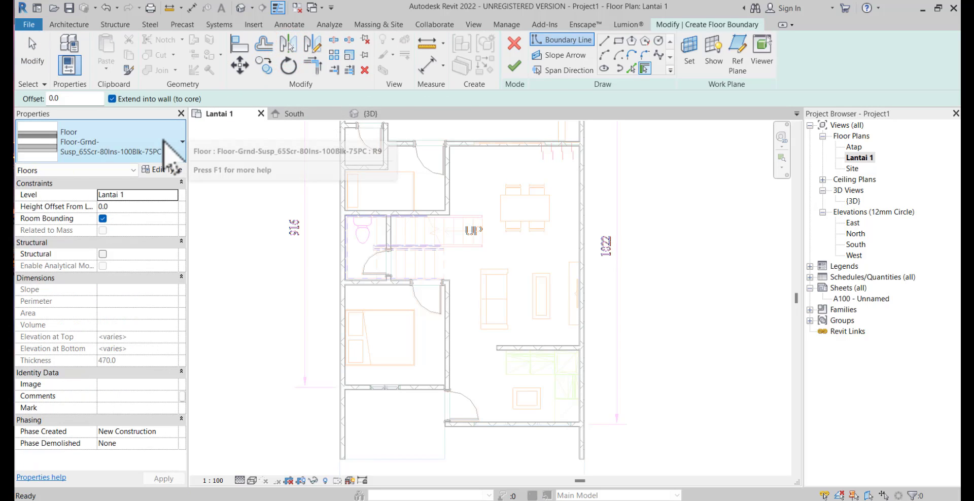
click(163, 138)
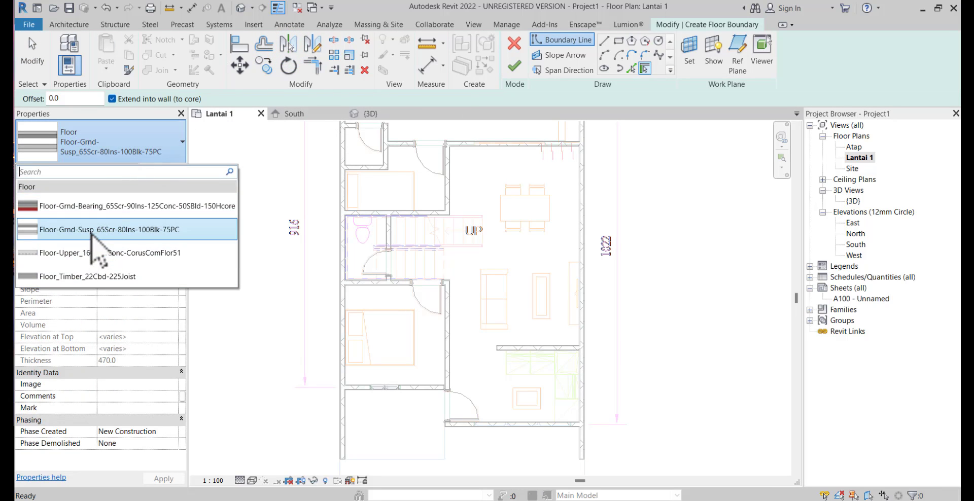
click(92, 234)
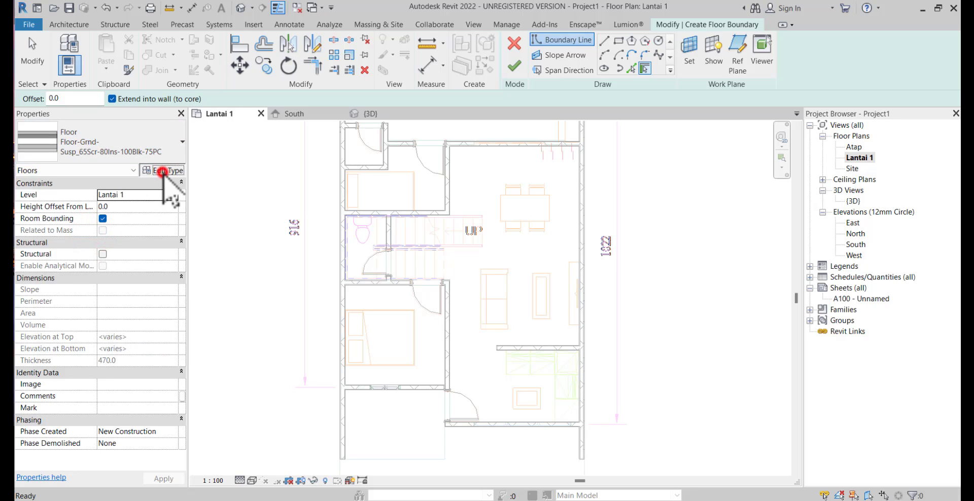
click(163, 171)
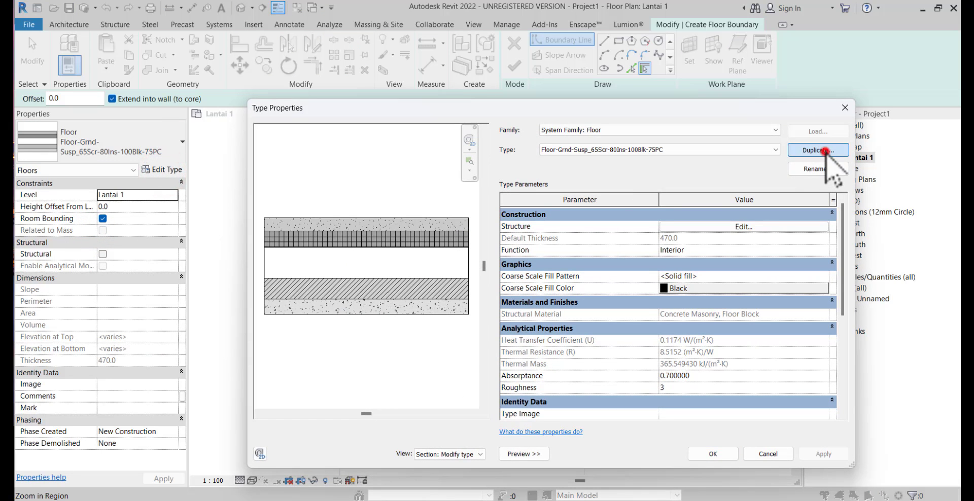
click(825, 151)
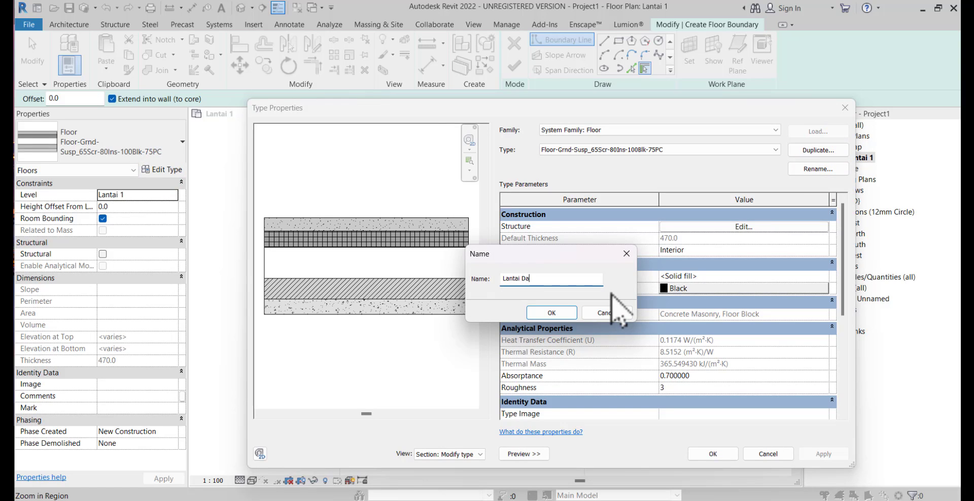
click(556, 313)
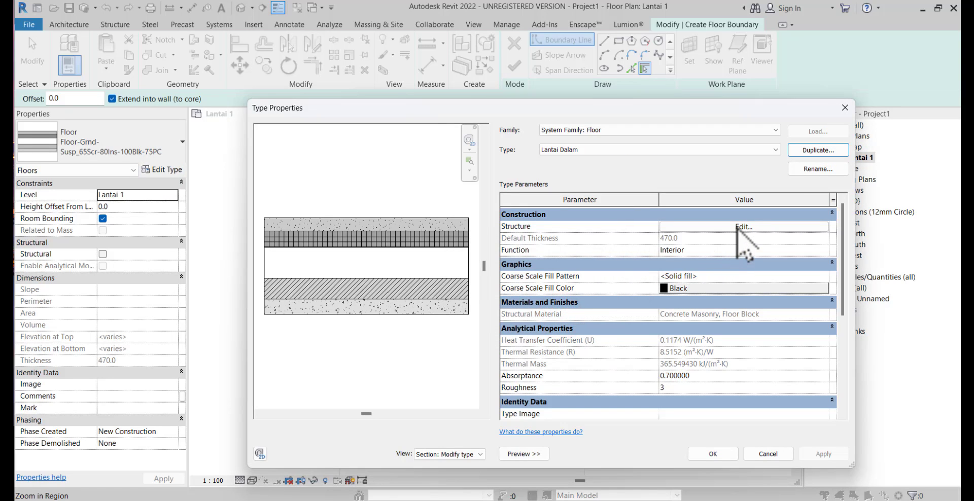
Delete the damp-proofing, rigid insulation, air and precast concrete layers from the Lantai Dalam floor structure
click(738, 227)
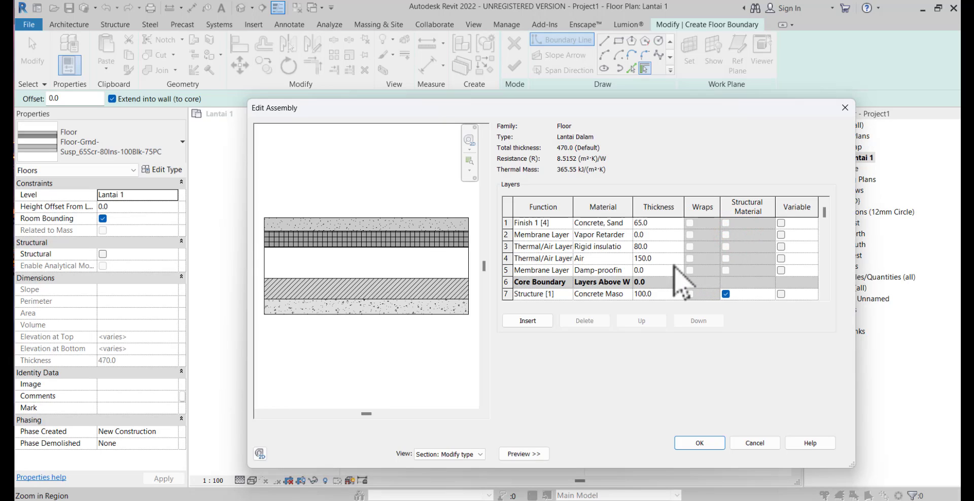
click(506, 271)
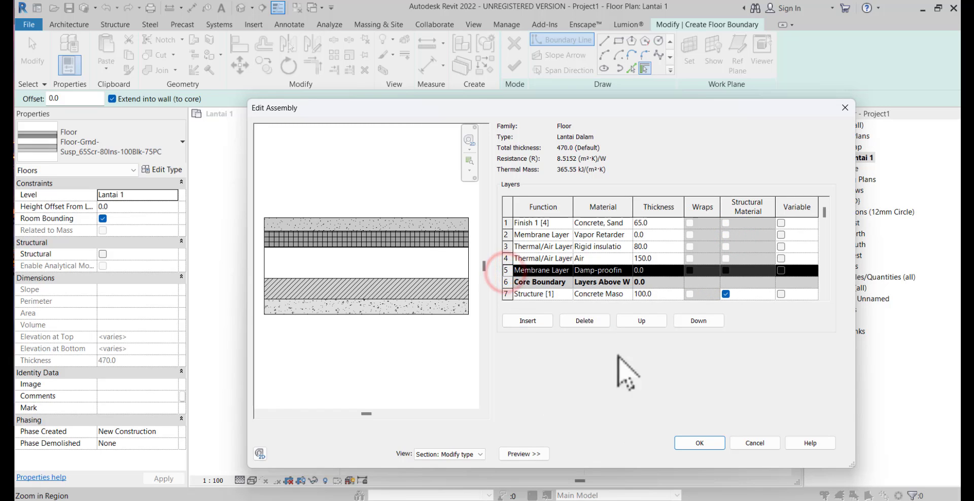
click(584, 320)
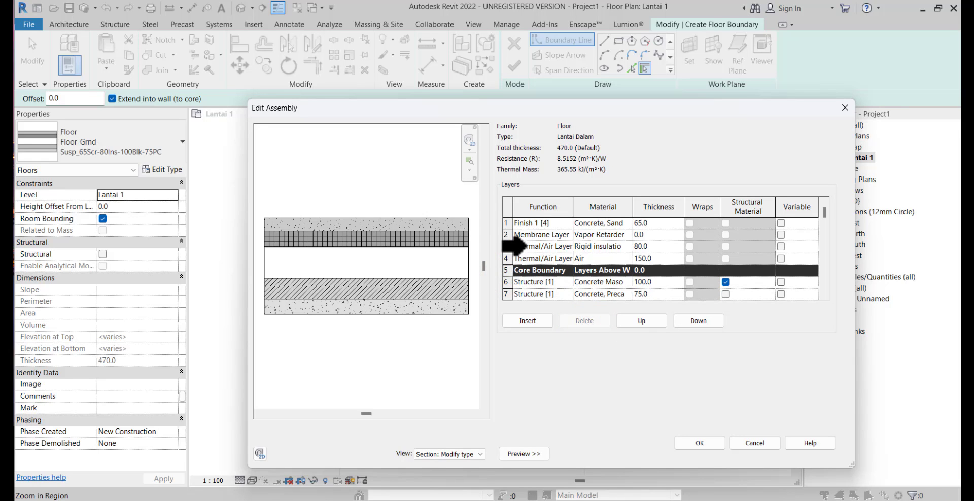
click(507, 246)
click(585, 321)
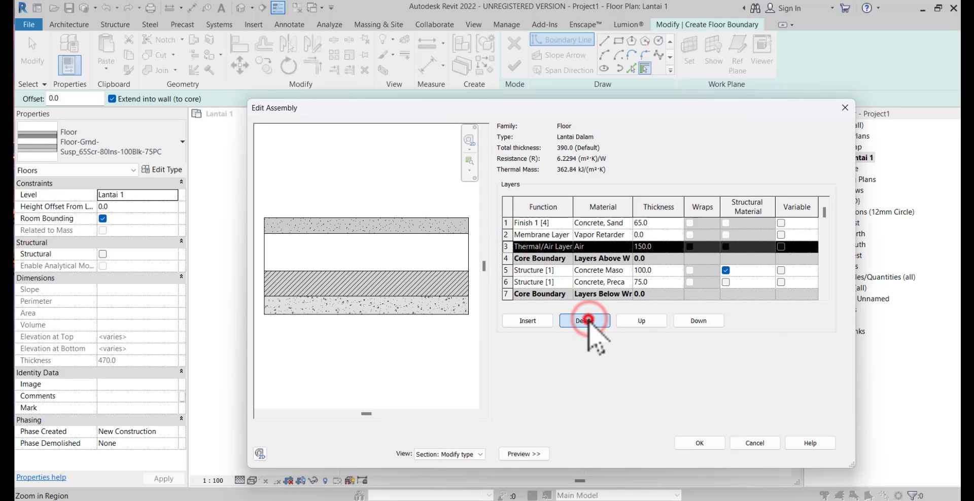
click(586, 320)
click(504, 271)
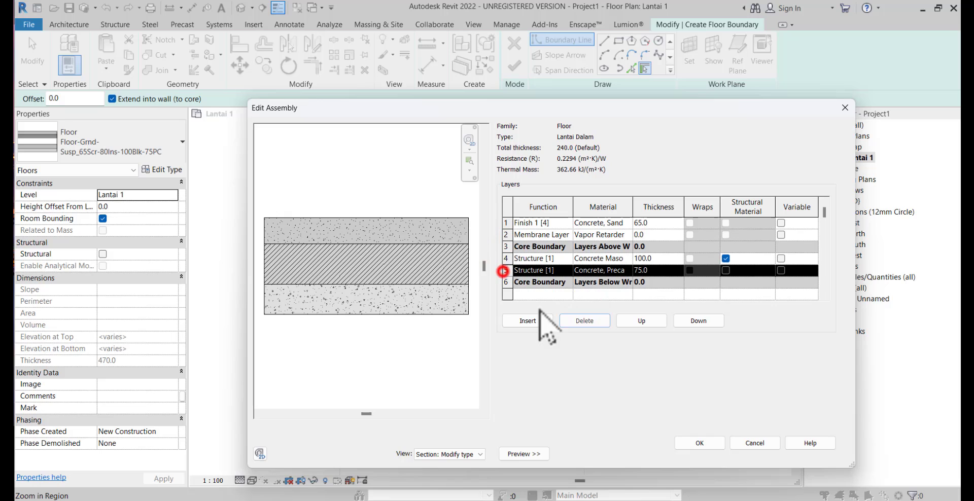
click(573, 321)
Open the material selection for the Finish 1 [4] layer and look through the project materials
click(610, 224)
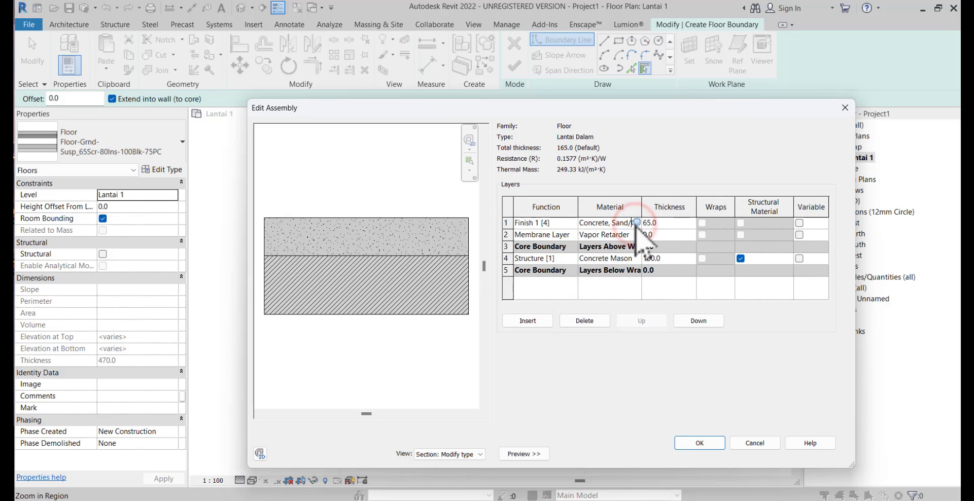
click(636, 223)
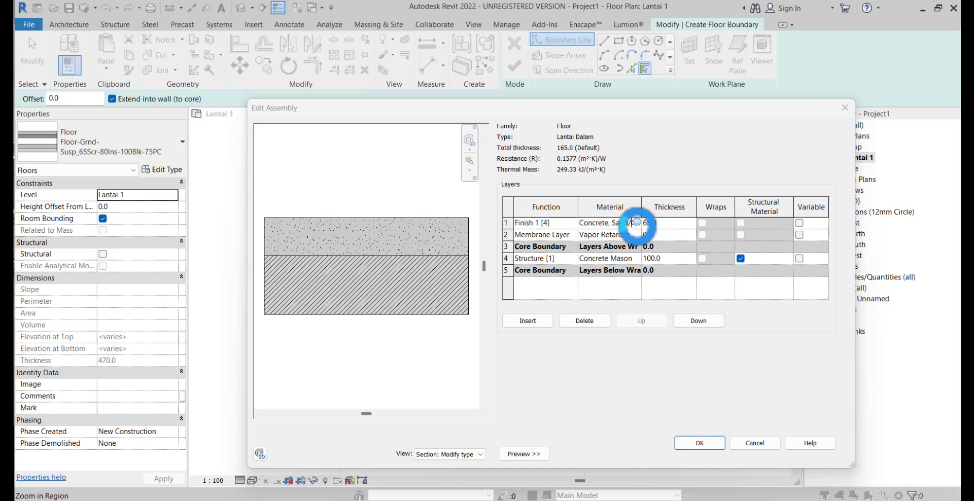
scroll(385, 198, down, 9)
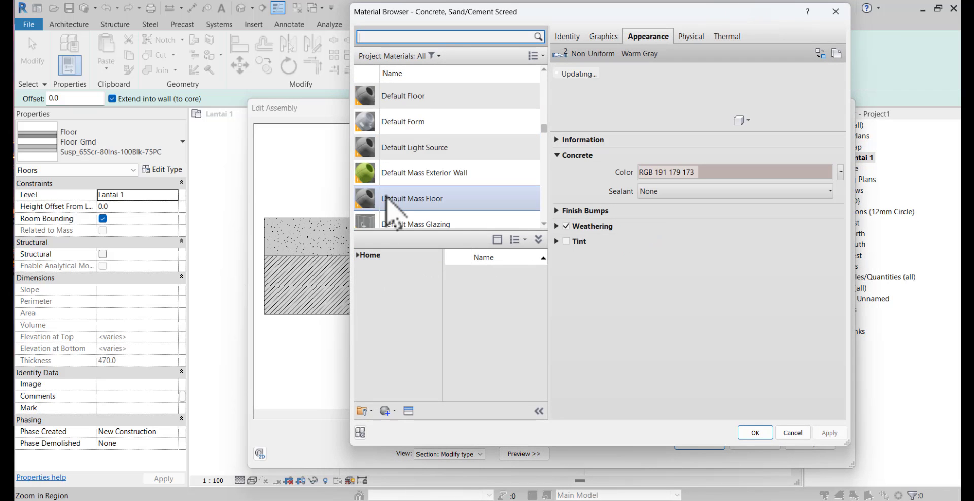
scroll(386, 197, up, 9)
scroll(419, 198, up, 7)
scroll(419, 207, up, 4)
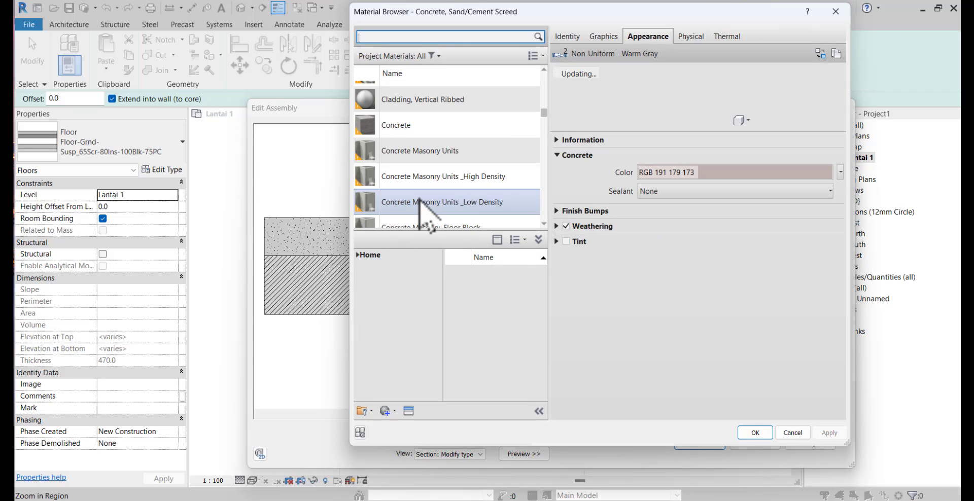
scroll(419, 203, down, 2)
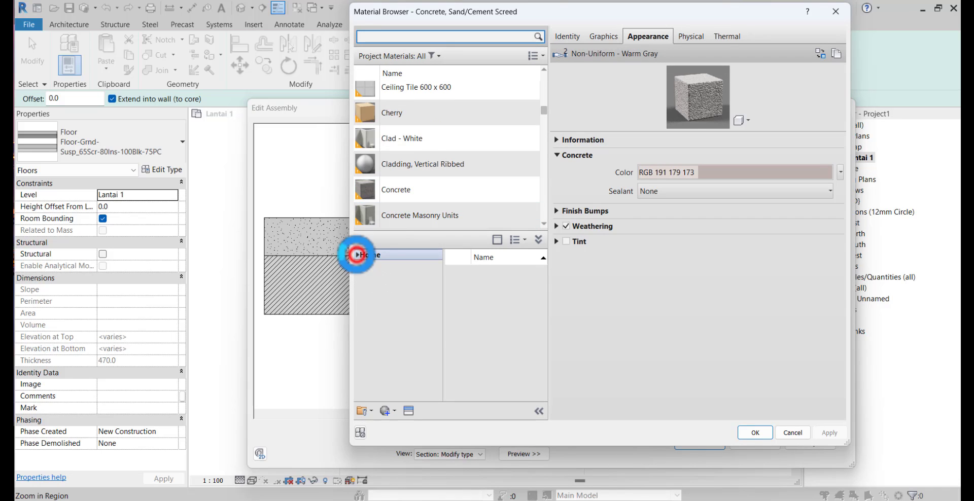
Add Ceramic Tile from the Tile category of the AEC Materials library to the project for the Finish 1 [4] layer
click(358, 255)
click(362, 277)
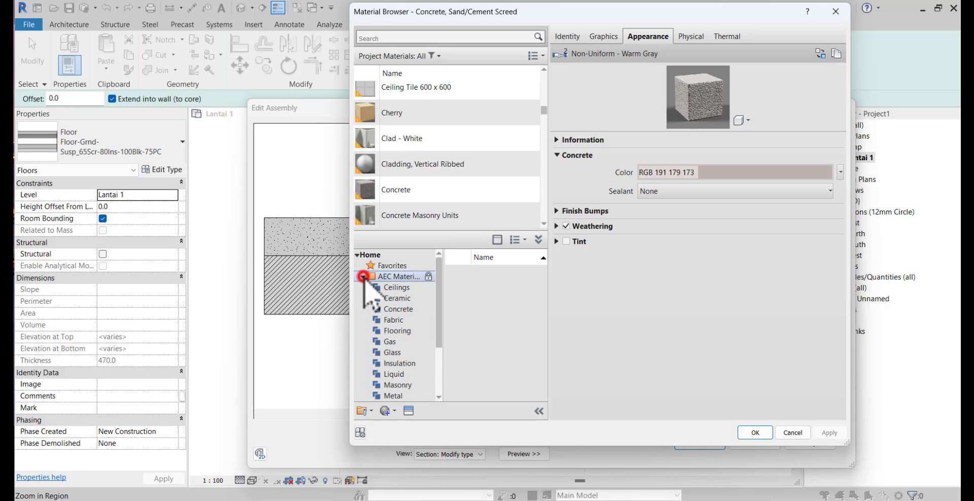
scroll(371, 314, down, 3)
click(409, 385)
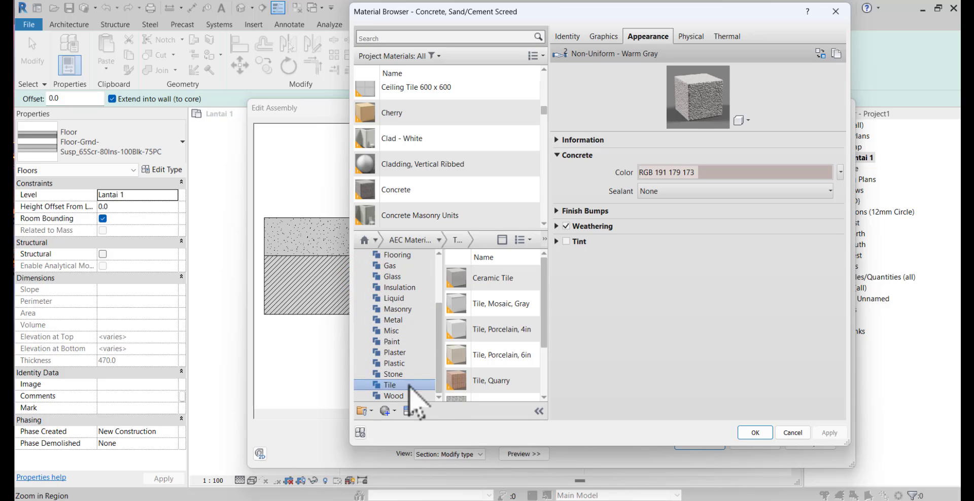
mouse_move(519, 280)
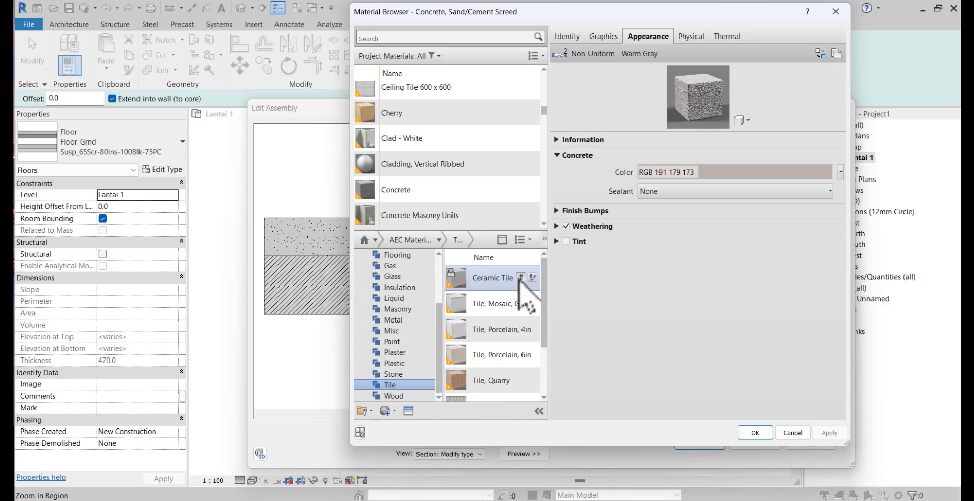
click(519, 278)
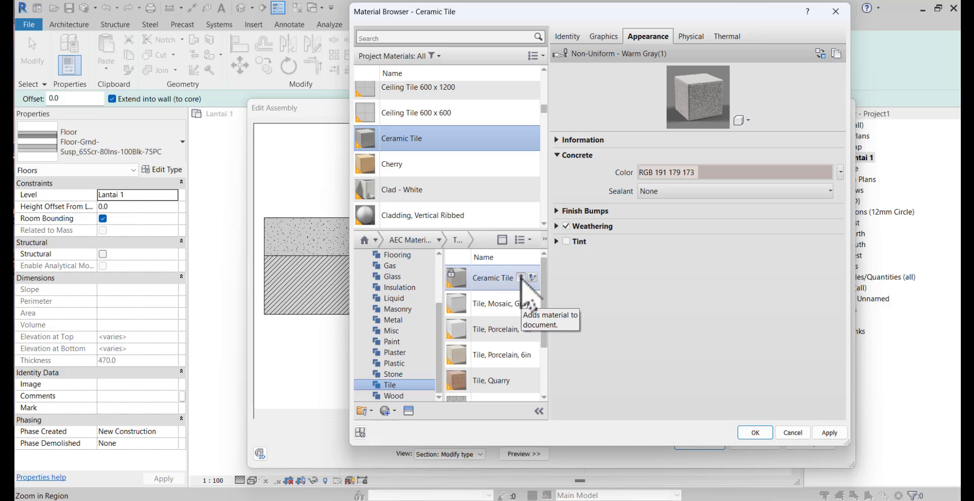
Select the Ceramic Tile material in the project list and enlarge its appearance preview
click(521, 278)
click(461, 276)
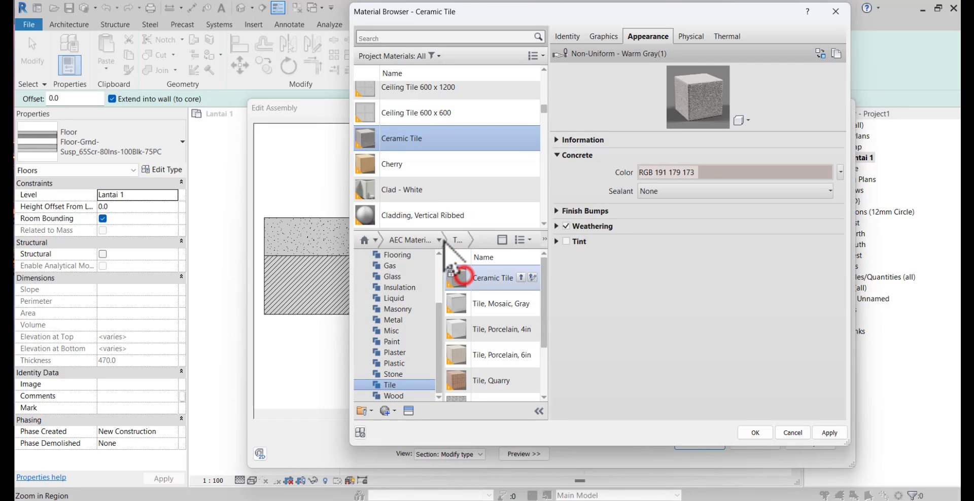
click(416, 142)
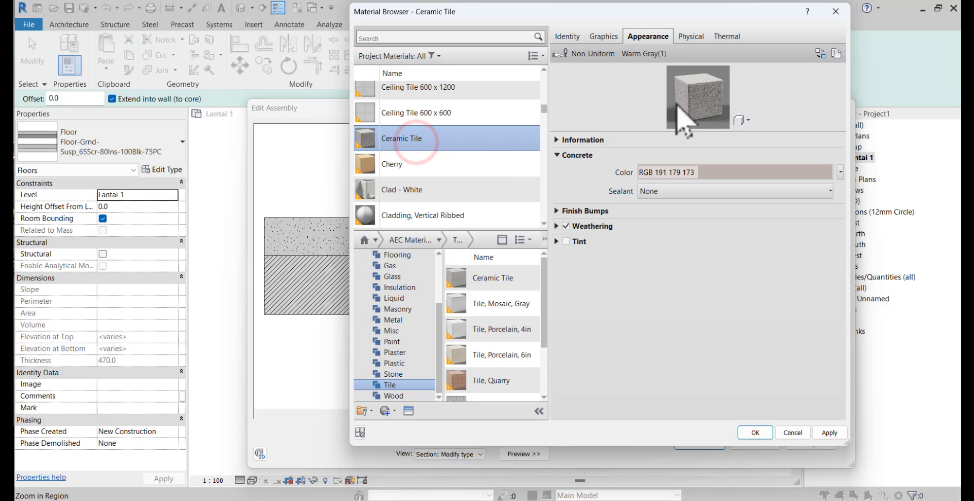
drag(740, 131, 732, 258)
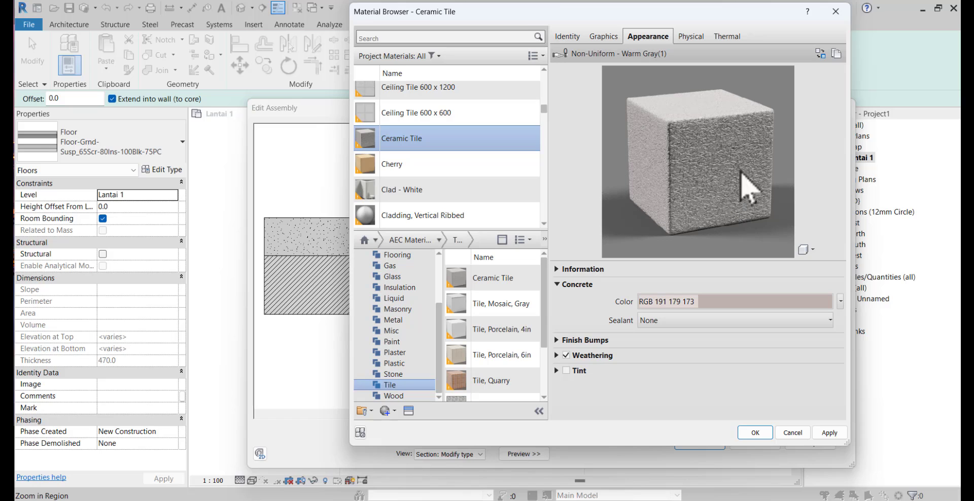
Start replacing the Ceramic Tile appearance asset, browsing the Appearance Library's Ceramic: Tile category with larger thumbnails
click(818, 53)
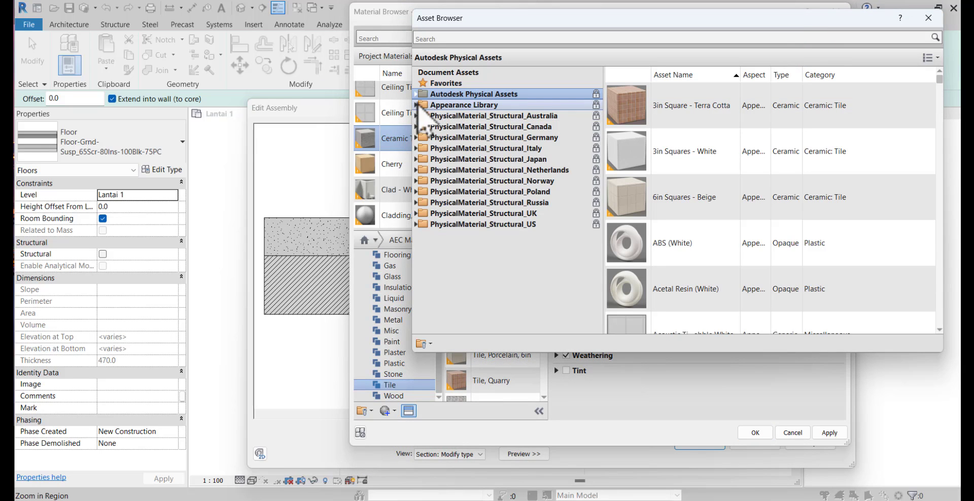
click(415, 104)
click(421, 127)
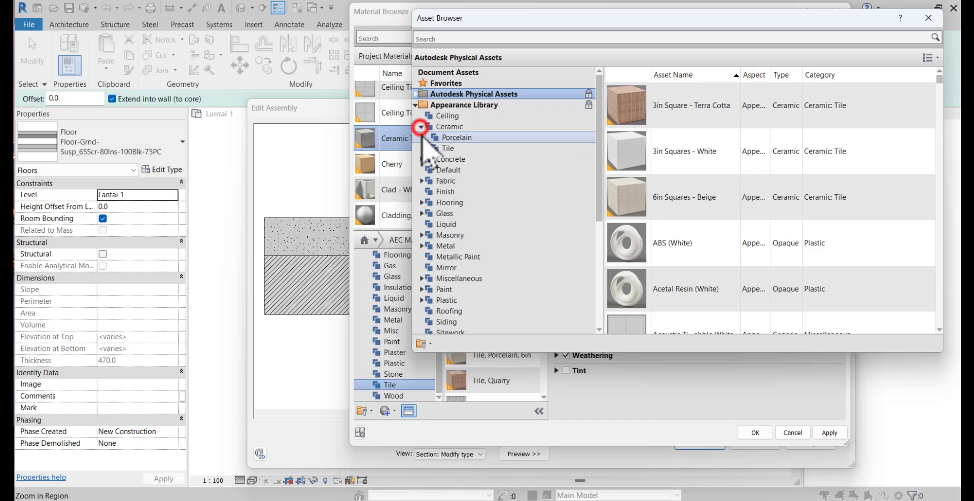
click(438, 148)
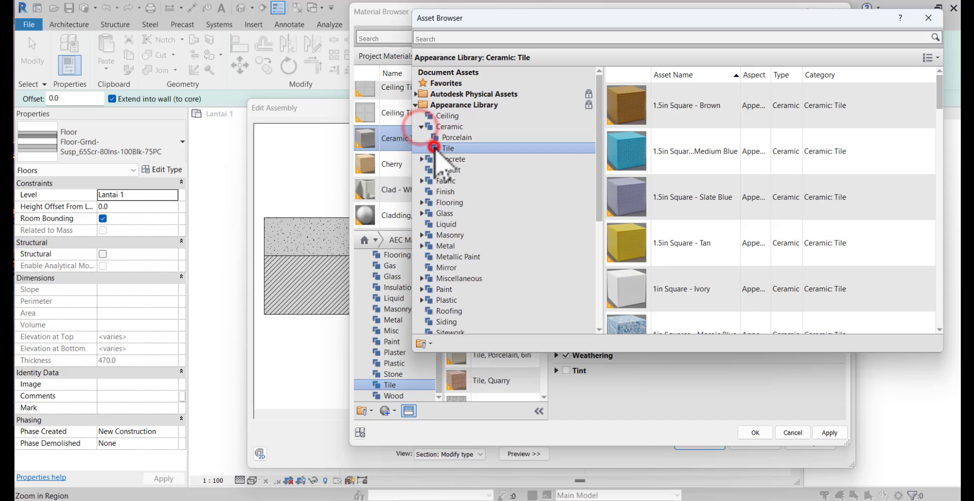
click(931, 57)
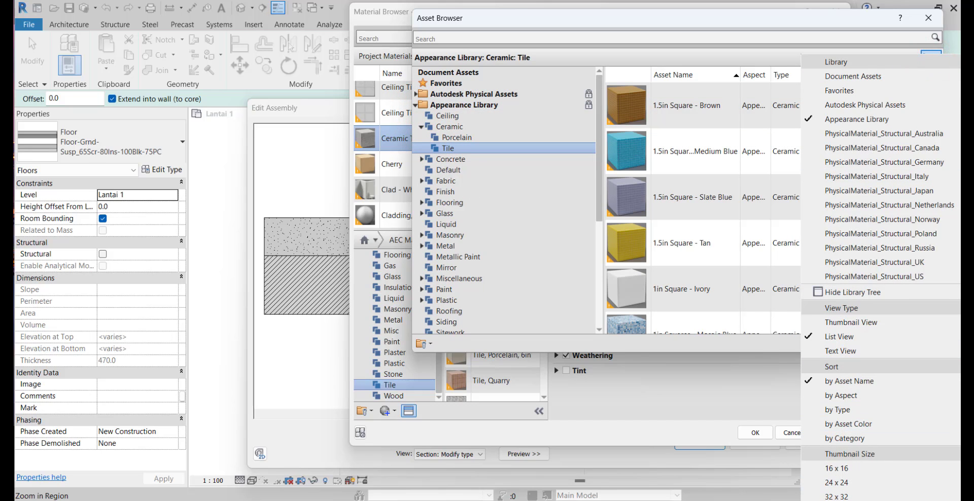
click(839, 500)
Replace the Ceramic Tile appearance with the 6in Squares - Beige asset and accept the material for the Finish 1 [4] layer
scroll(744, 287, down, 5)
scroll(744, 286, down, 6)
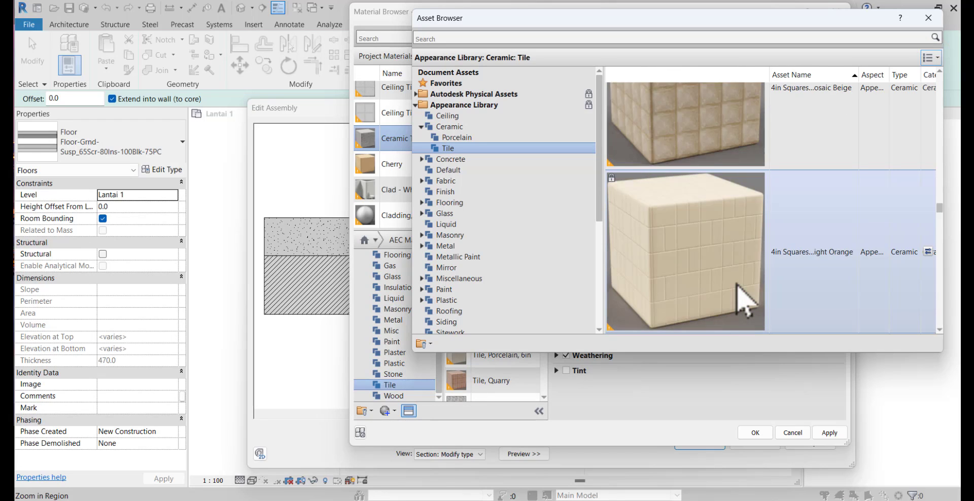
scroll(737, 284, down, 4)
scroll(737, 284, up, 4)
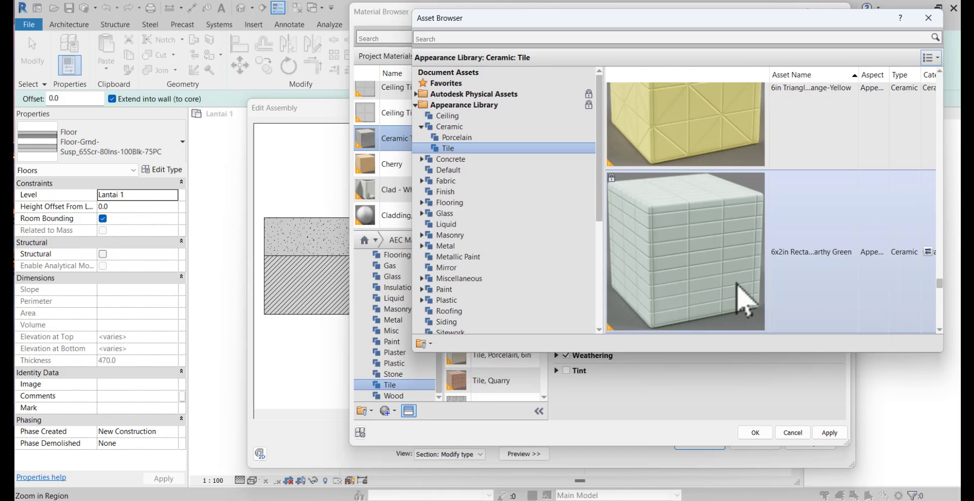
scroll(738, 242, up, 2)
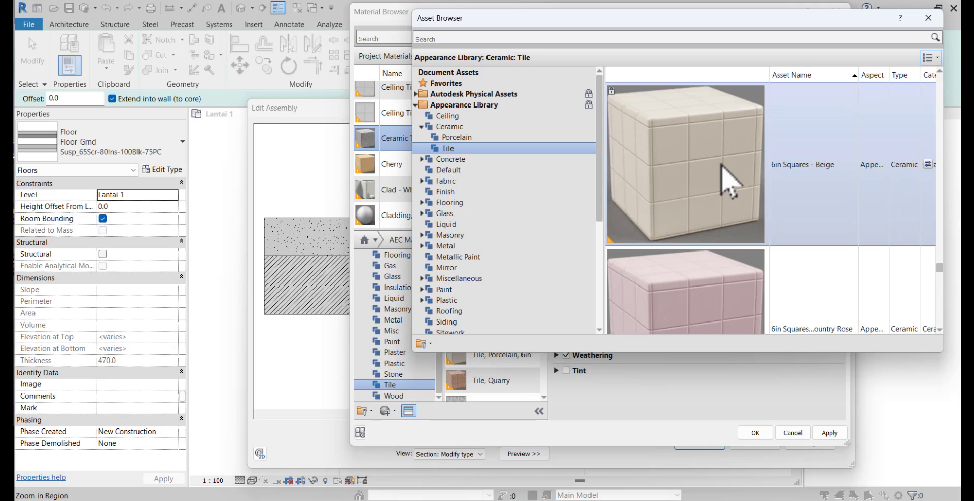
double_click(720, 163)
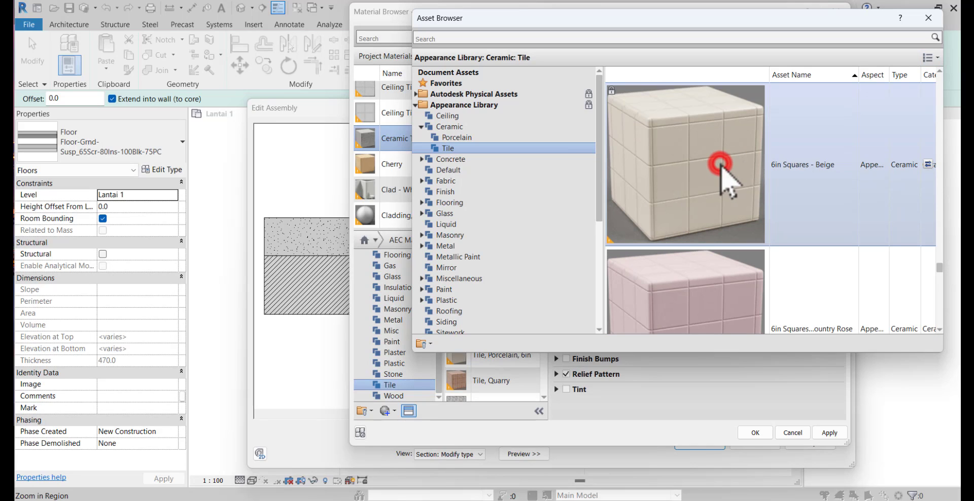
click(928, 18)
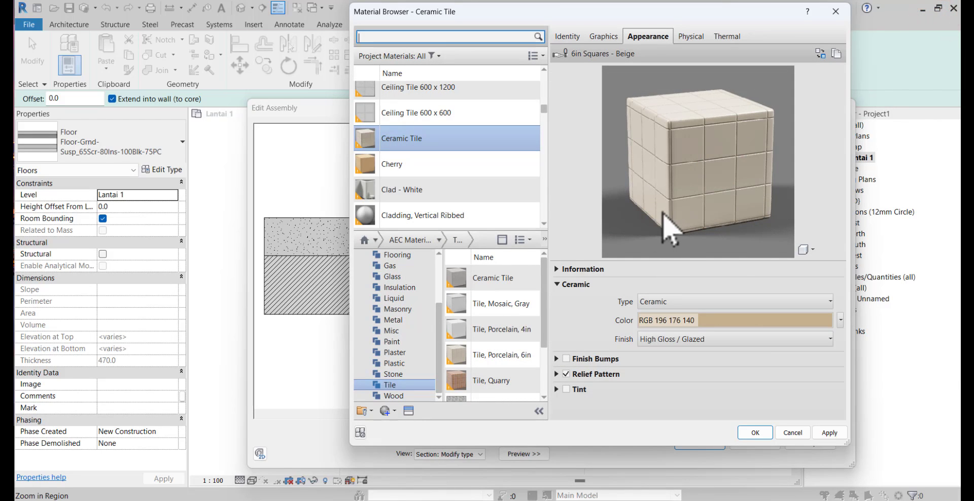
click(754, 432)
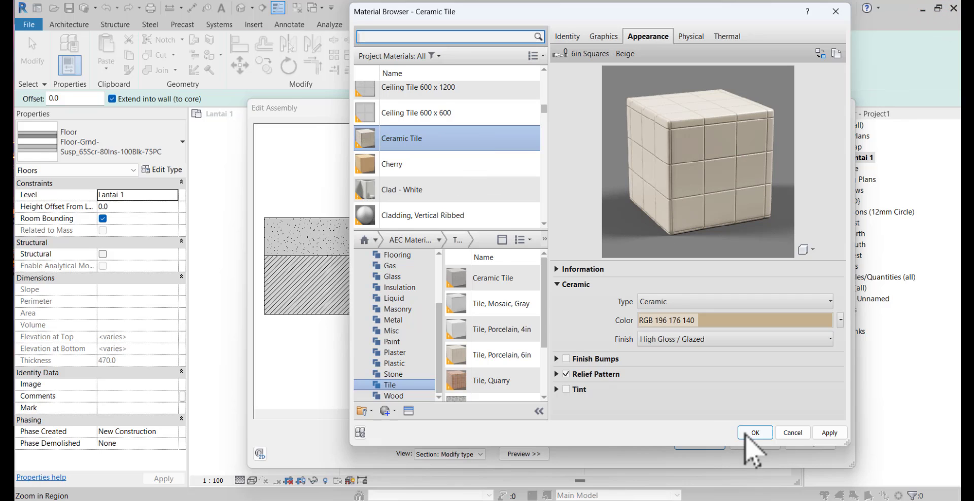
Set the Finish 1 [4] layer's thickness to 10 mm and accept the Lantai Dalam structure and type properties
click(676, 227)
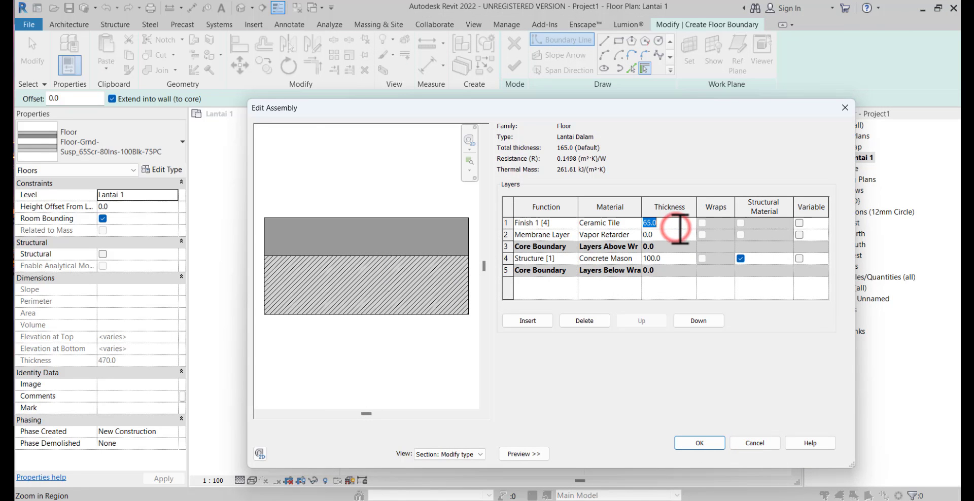
click(700, 442)
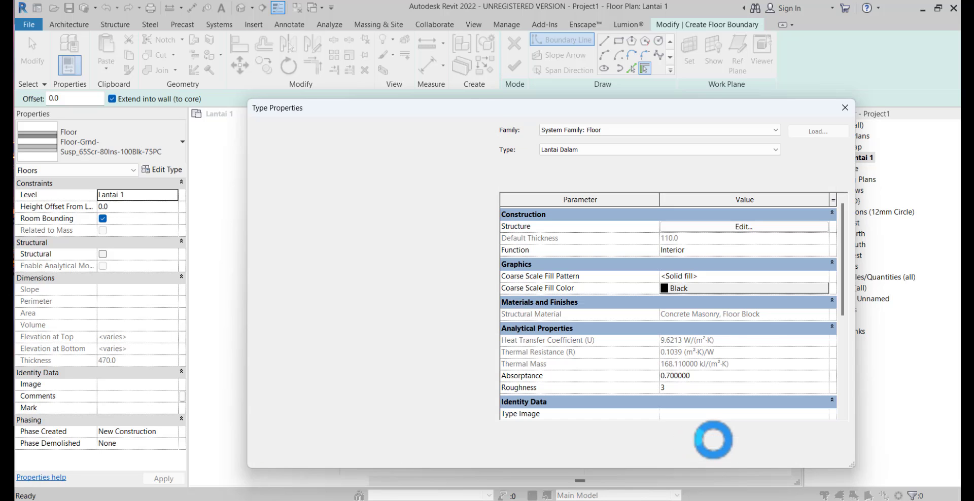
click(713, 454)
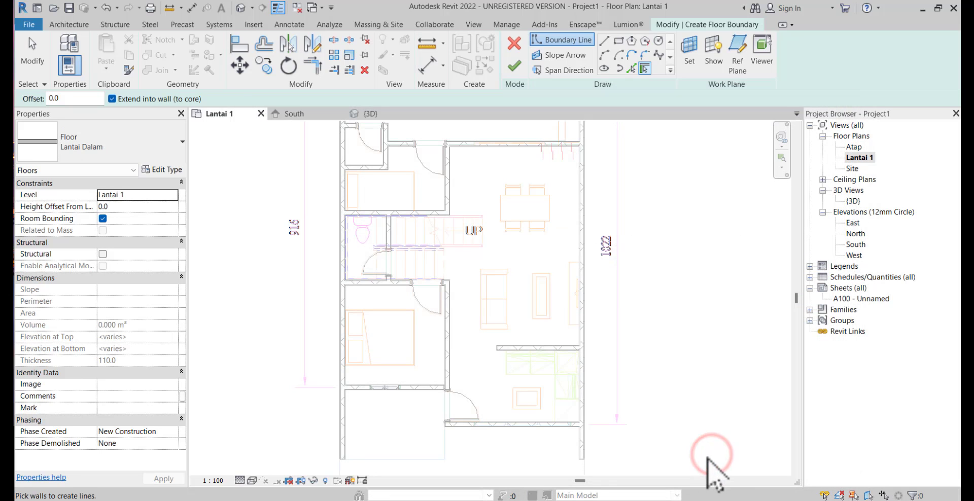
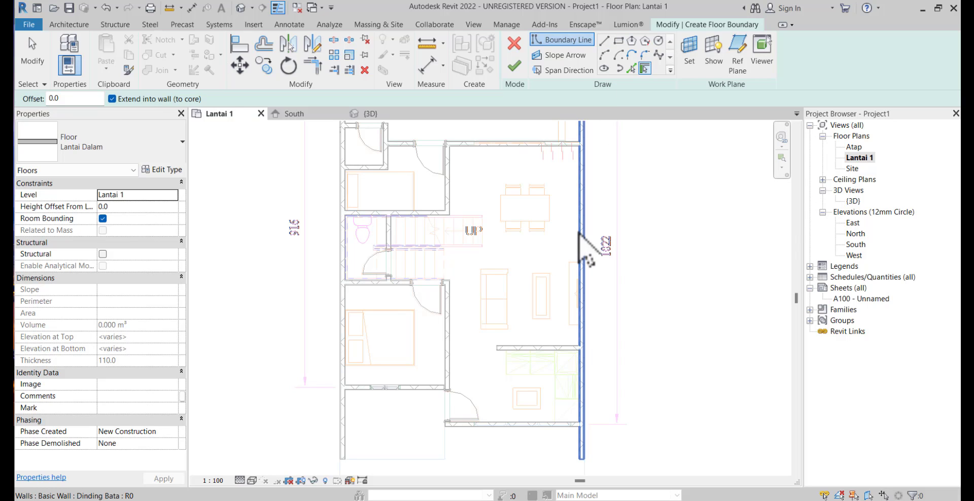
Pick the long right-hand outer wall as a floor boundary line and flip the line to the wall's inner face
scroll(579, 233, down, 1)
middle_drag(579, 233, 576, 280)
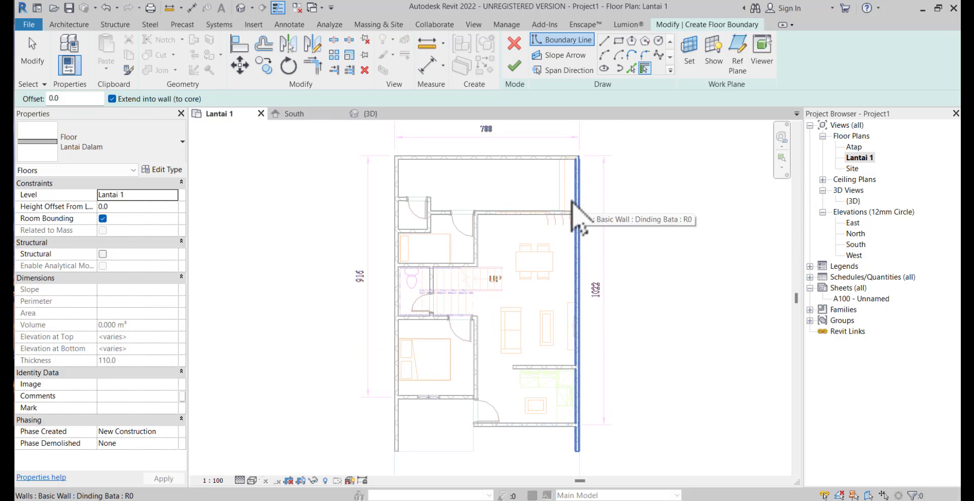
click(580, 265)
scroll(576, 258, up, 3)
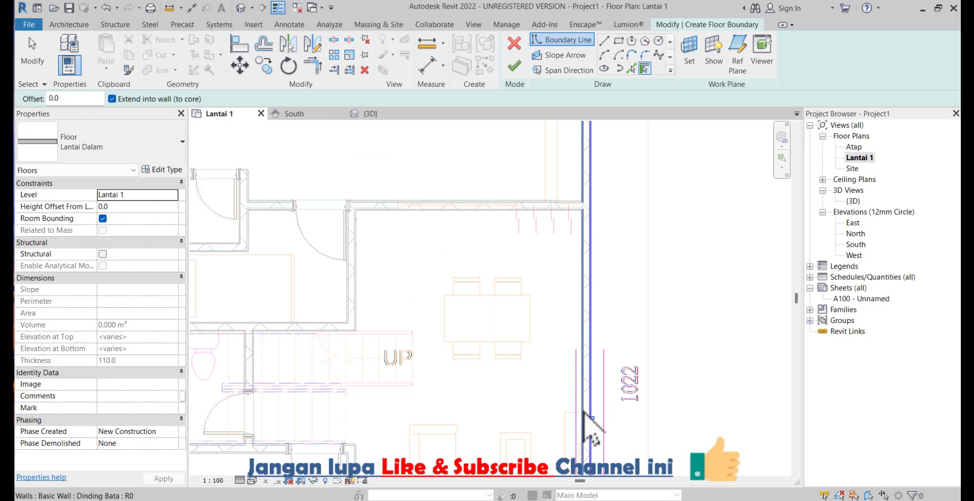
click(588, 417)
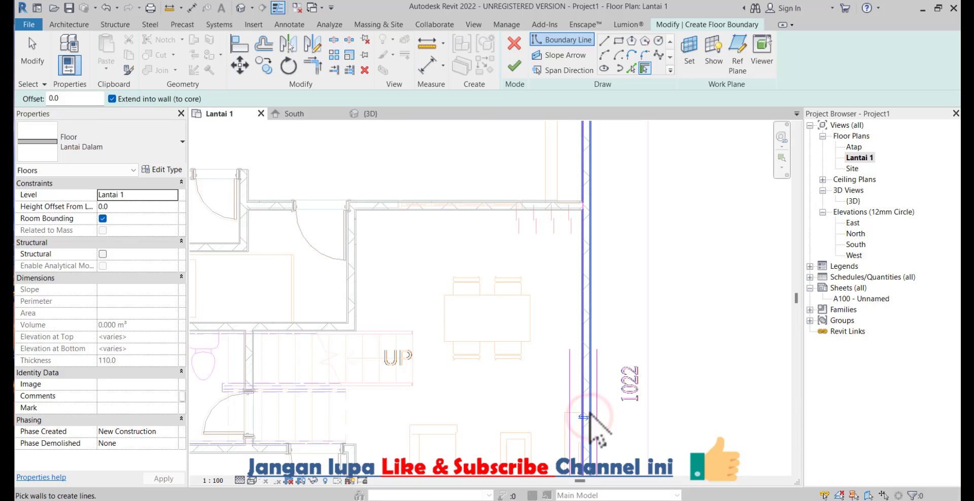
click(589, 418)
click(591, 422)
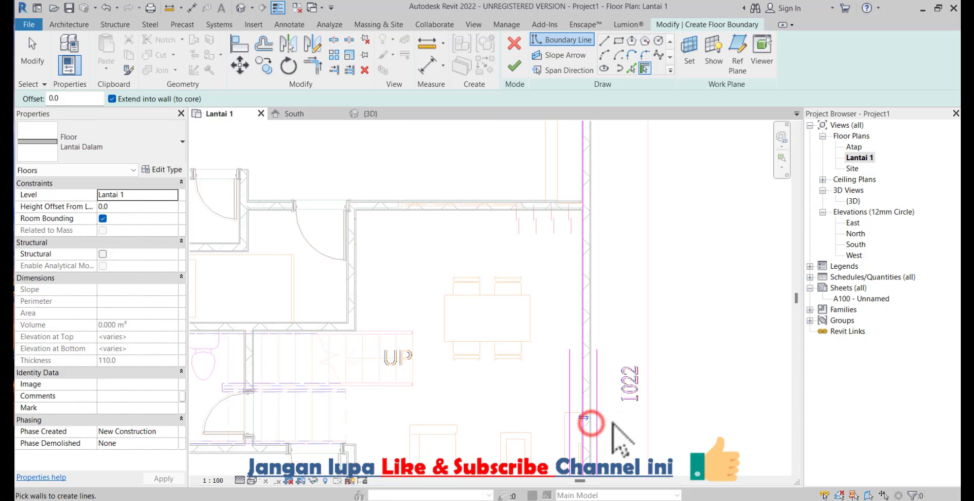
middle_drag(611, 339, 659, 326)
scroll(658, 326, down, 1)
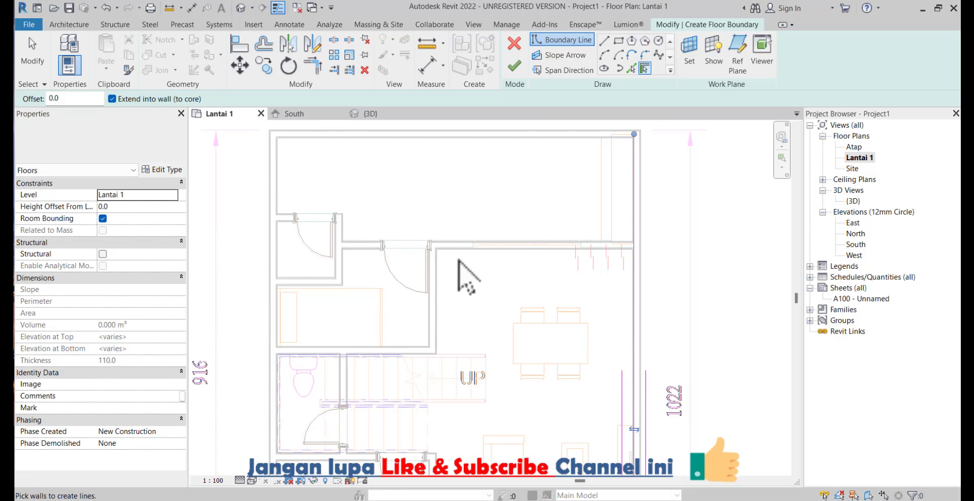
Add boundary lines along the wall behind the dining area, the upper bedroom's side wall and the wall above the stairs
click(460, 252)
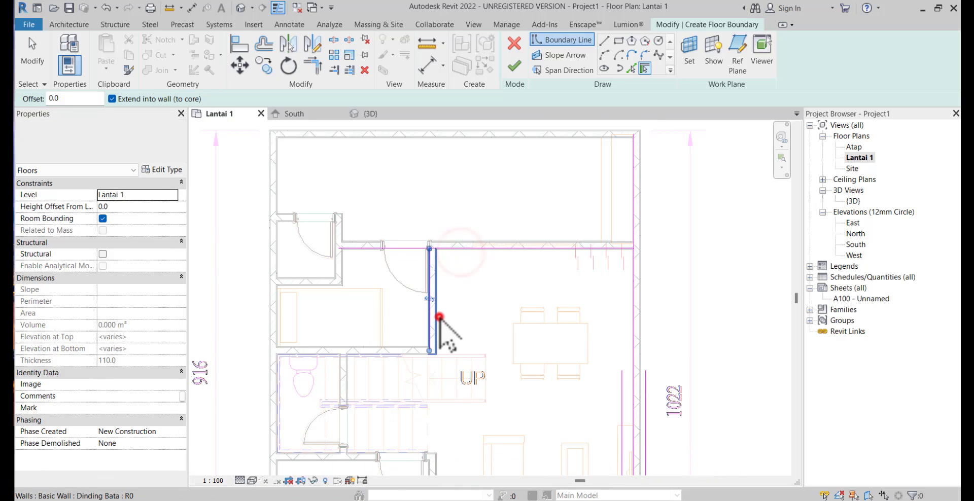
click(427, 299)
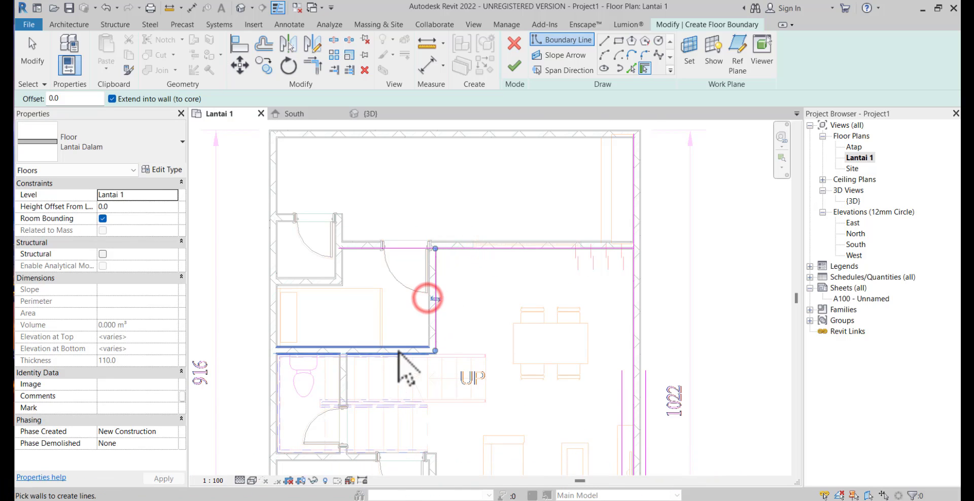
click(398, 350)
scroll(377, 363, down, 1)
middle_drag(412, 341, 420, 227)
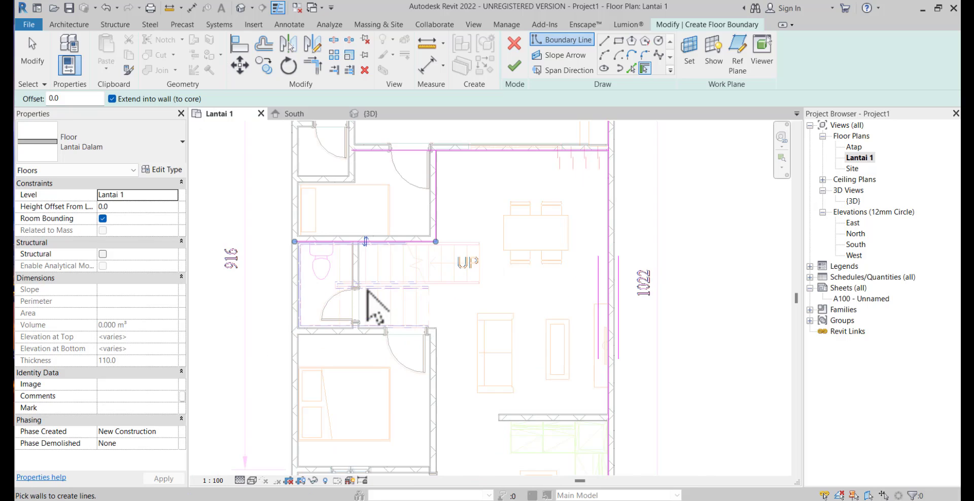
Add boundary lines along the stair side of the toilet wall and the wall between the stairs and lower bedroom
scroll(367, 291, up, 2)
click(354, 266)
click(347, 287)
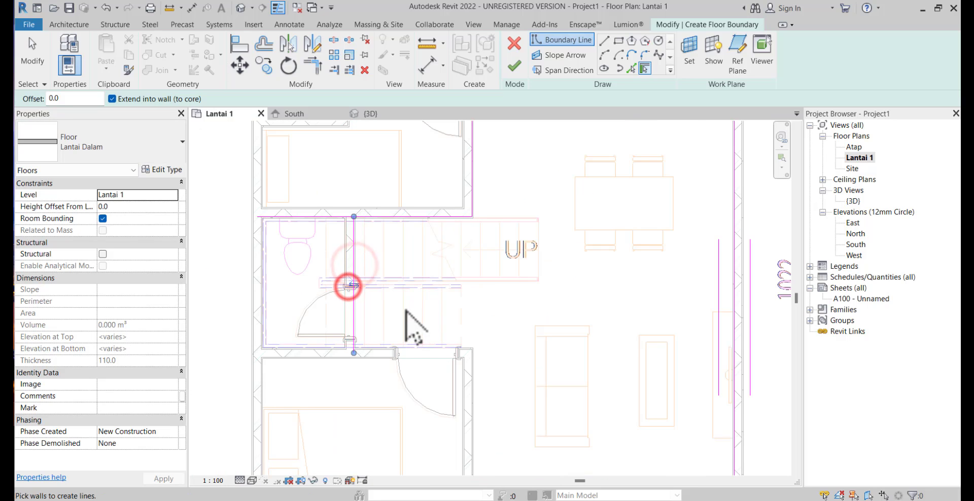
click(386, 346)
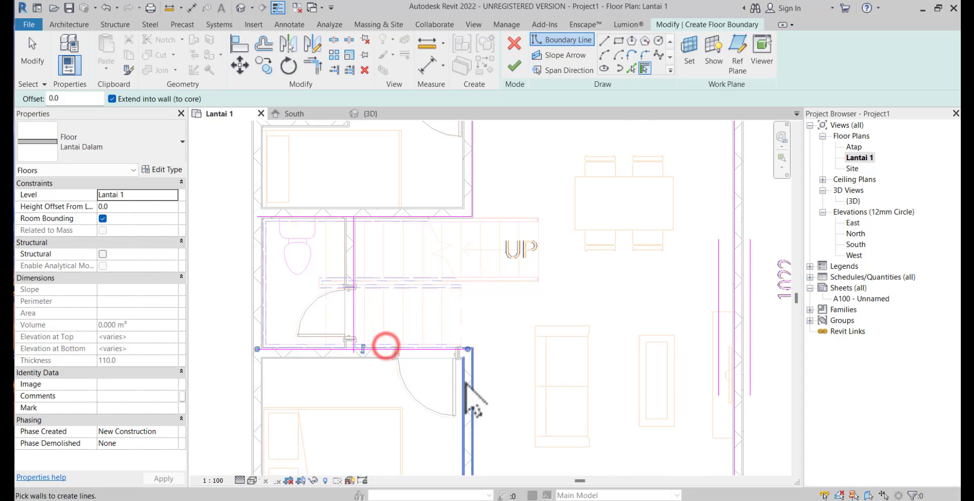
Add boundary lines along the lower bedroom's living-room wall and the inner face of the front wall
scroll(486, 436, down, 1)
middle_drag(486, 436, 467, 343)
click(452, 358)
middle_drag(518, 371, 495, 211)
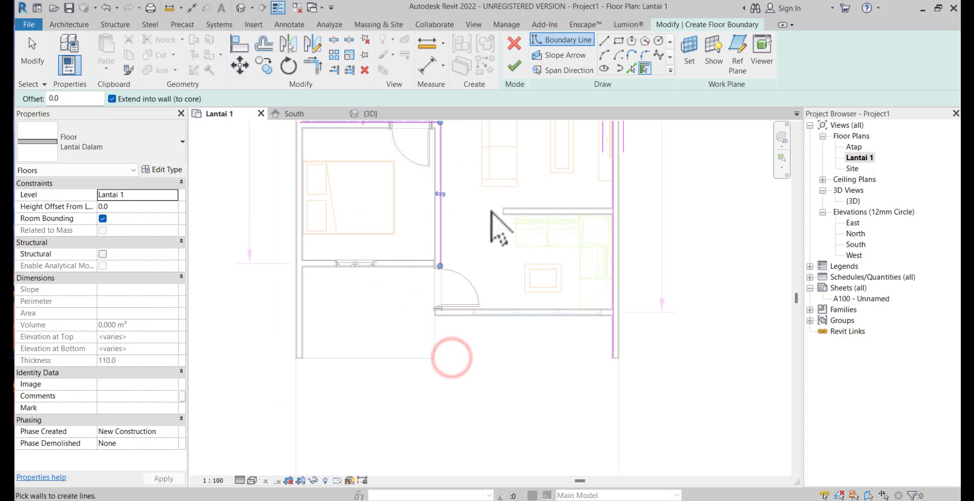
scroll(502, 306, down, 1)
click(502, 306)
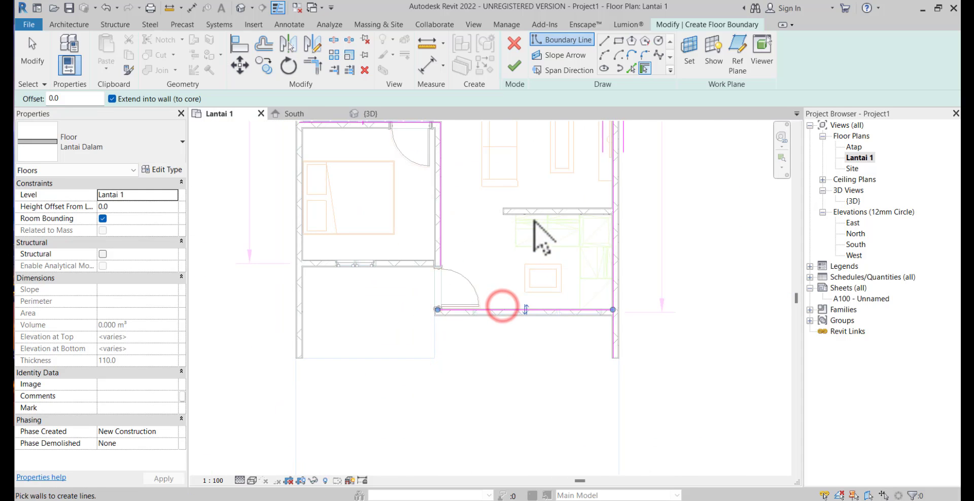
scroll(533, 219, down, 1)
middle_drag(533, 228, 530, 253)
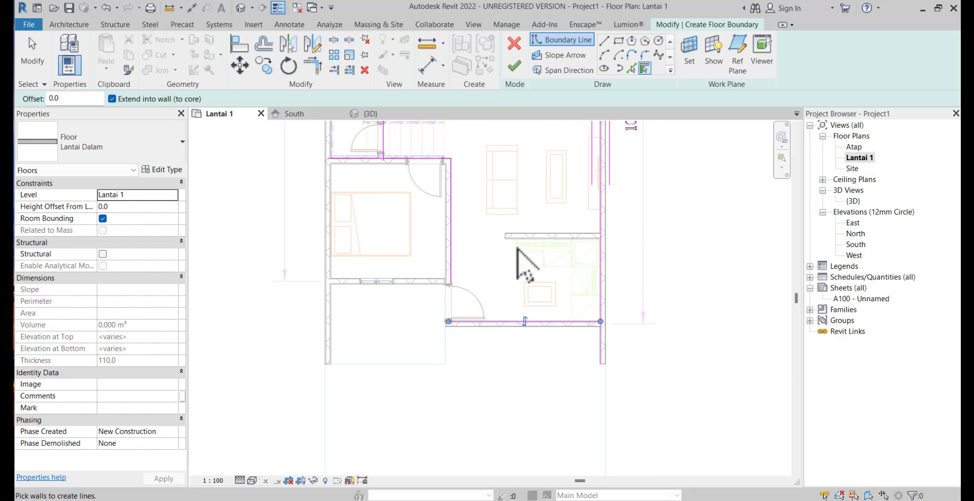
Trim the boundary into corners where the front wall line meets the lower bedroom line and the outer wall line
click(311, 65)
click(449, 265)
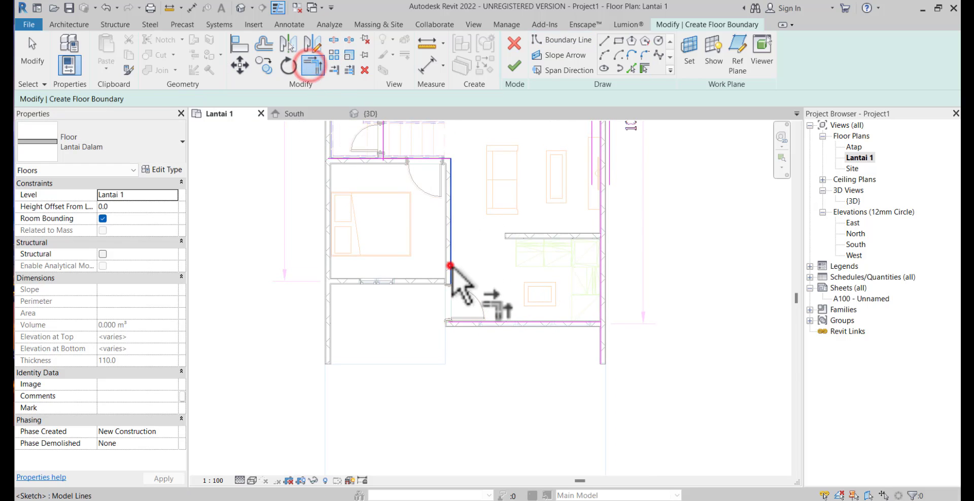
click(505, 323)
click(553, 323)
click(603, 306)
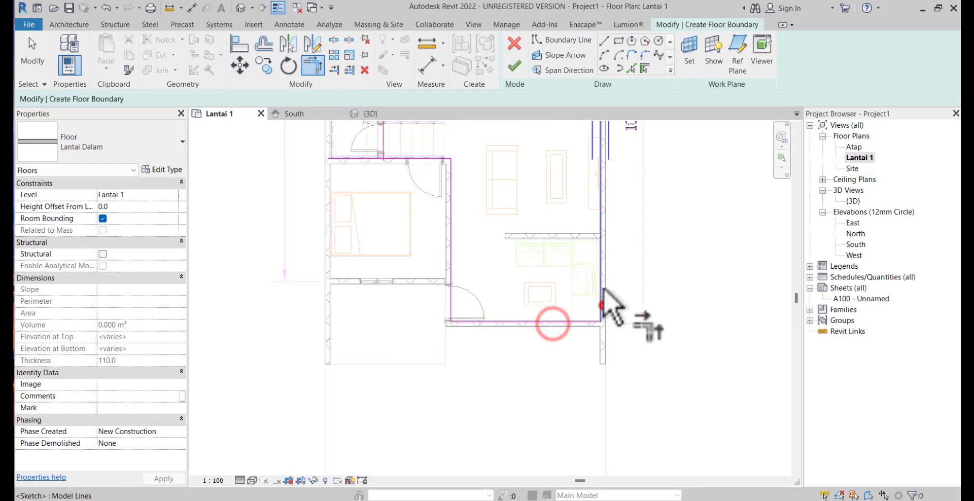
Trim the boundary into corners at both ends of the line behind the dining area
scroll(602, 289, down, 1)
middle_drag(602, 290, 595, 398)
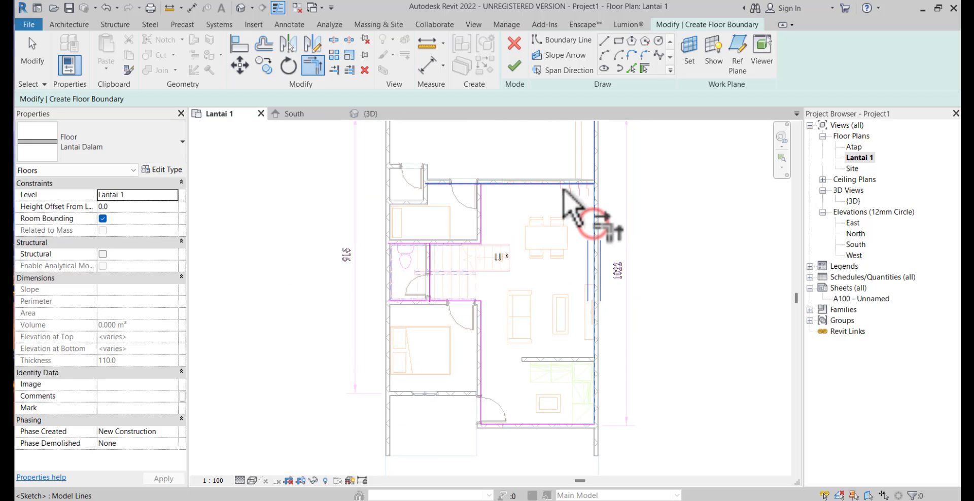
click(562, 188)
click(498, 188)
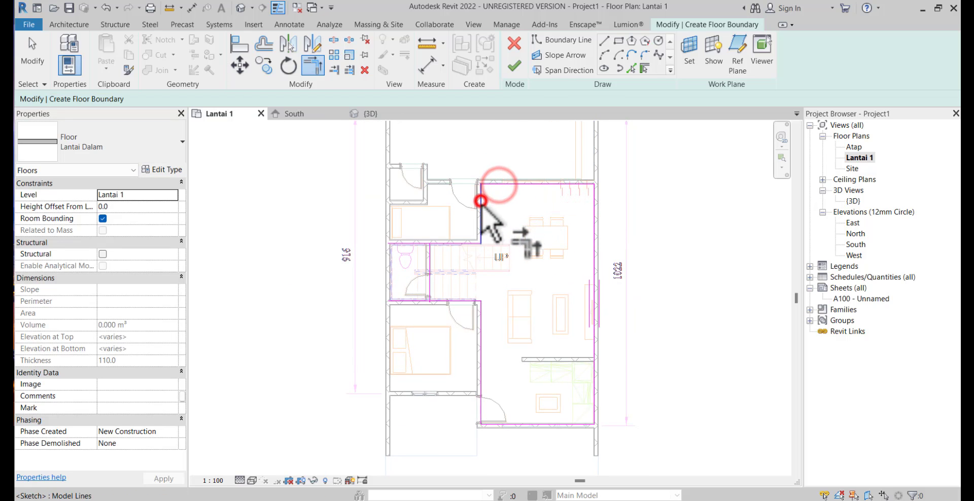
click(480, 199)
Trim the boundary lines to corners around the stair recess and finish the Lantai Dalam floor sketch
click(447, 245)
click(425, 263)
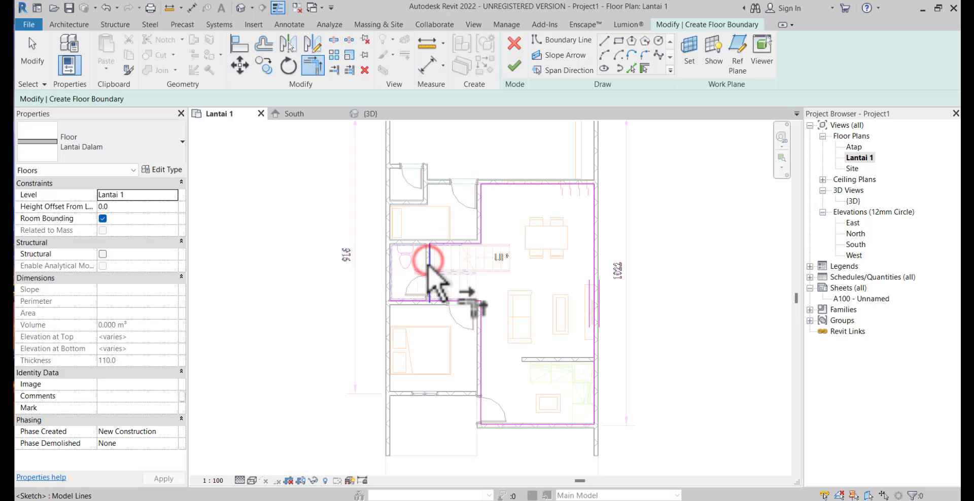
click(446, 303)
scroll(404, 302, up, 3)
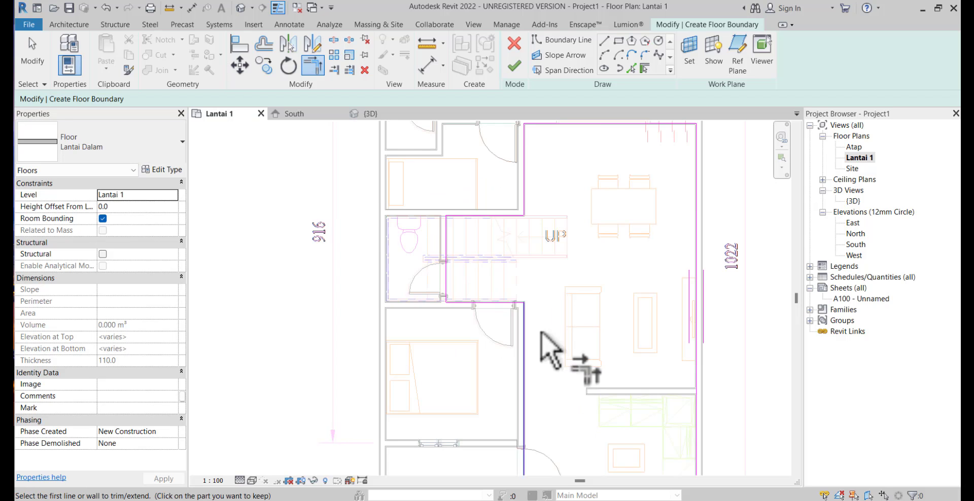
middle_drag(529, 322, 480, 304)
scroll(435, 258, down, 3)
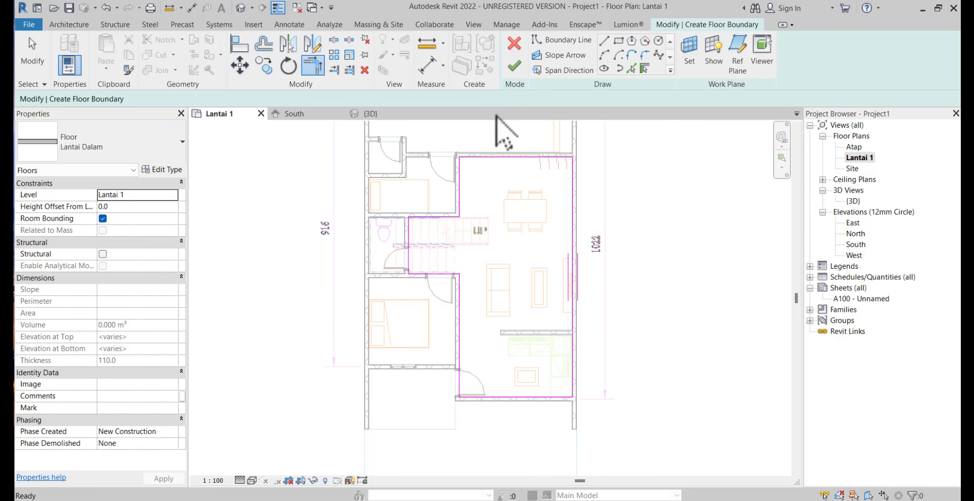
click(514, 67)
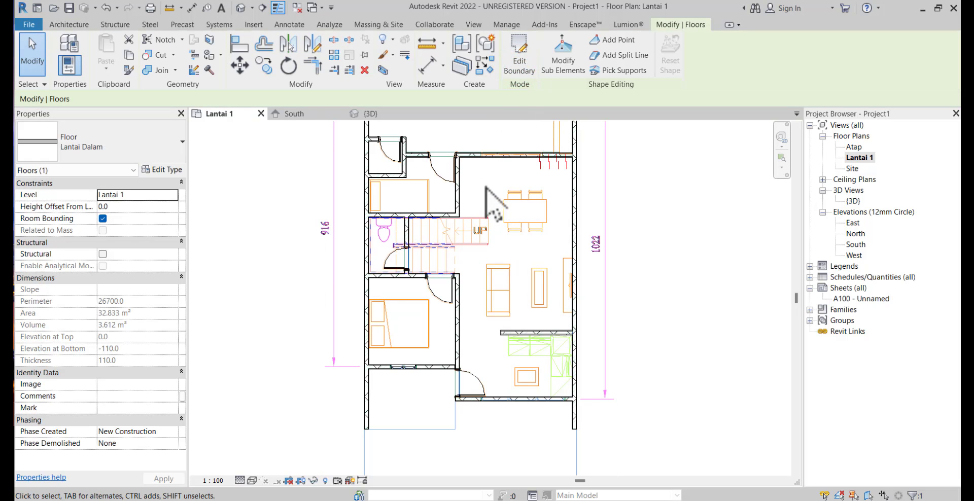
Open the graphics settings of the Ceramic Tile material used by the Lantai Dalam floor's Finish 1 [4] layer
click(169, 170)
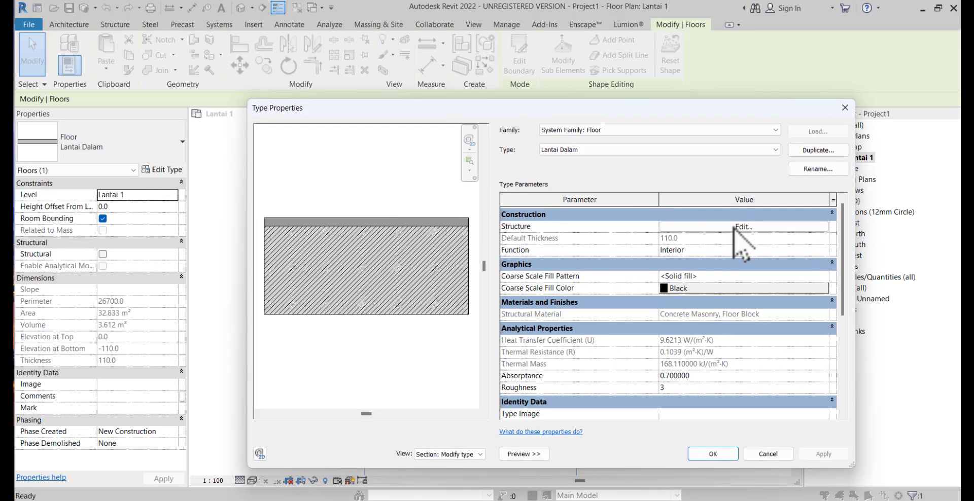
click(733, 227)
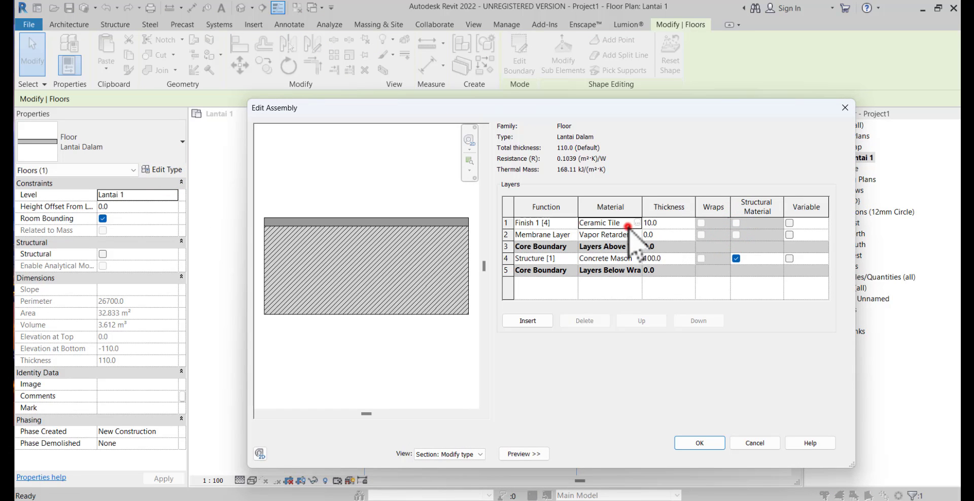
click(628, 223)
click(638, 223)
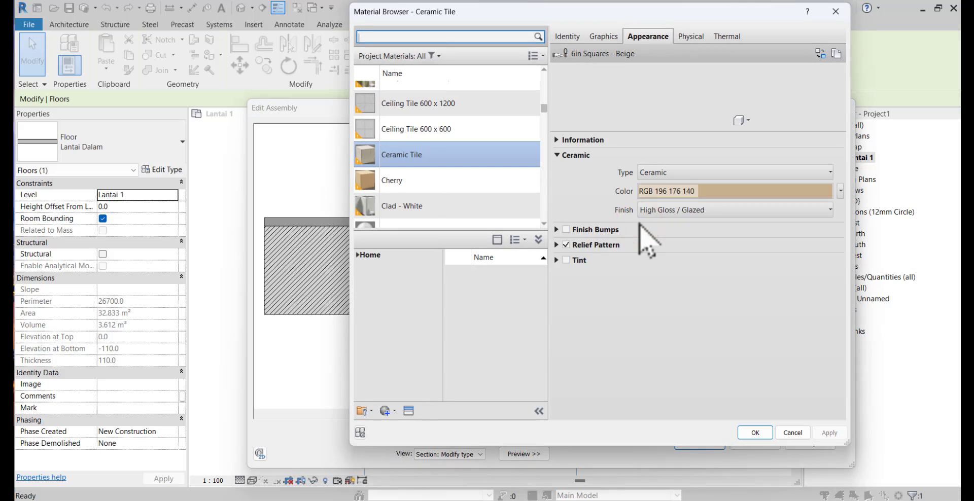
click(603, 36)
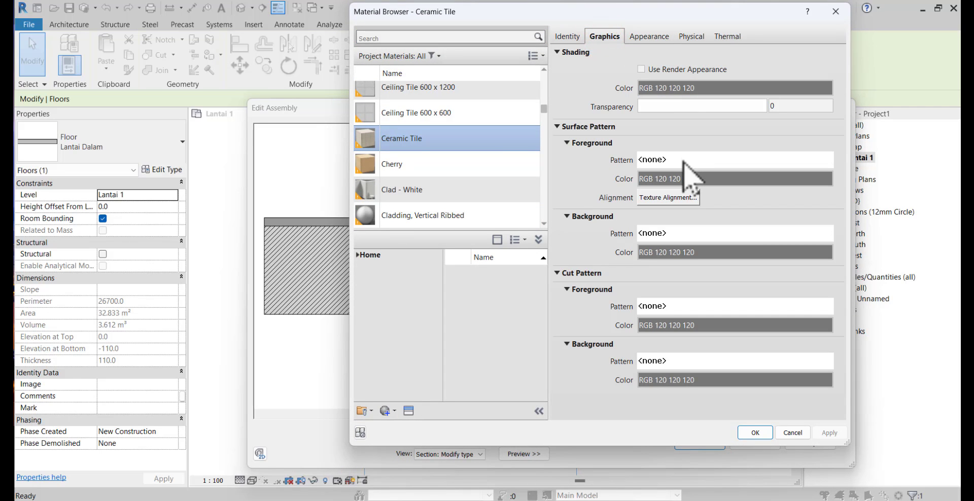
Set Ceramic Tile's surface foreground pattern to the model pattern Rectangular 600x600mm
click(682, 160)
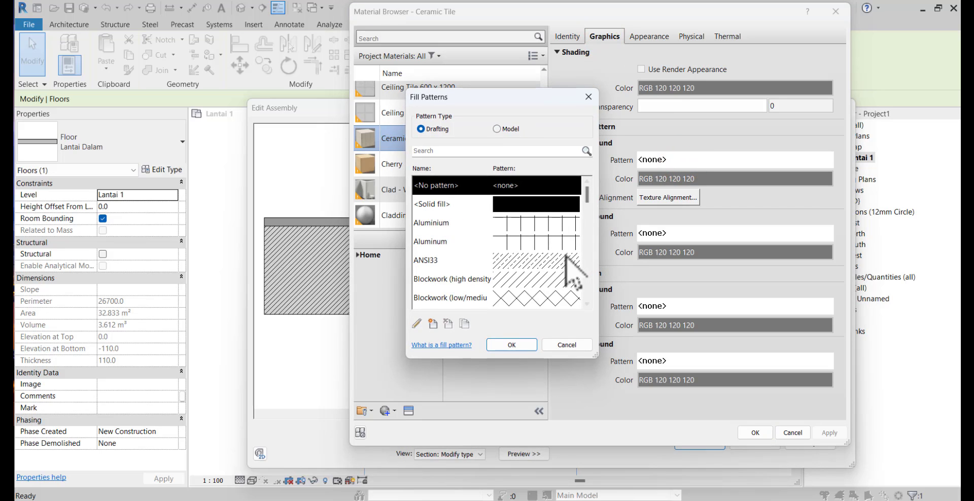
scroll(563, 274, down, 3)
scroll(563, 274, down, 10)
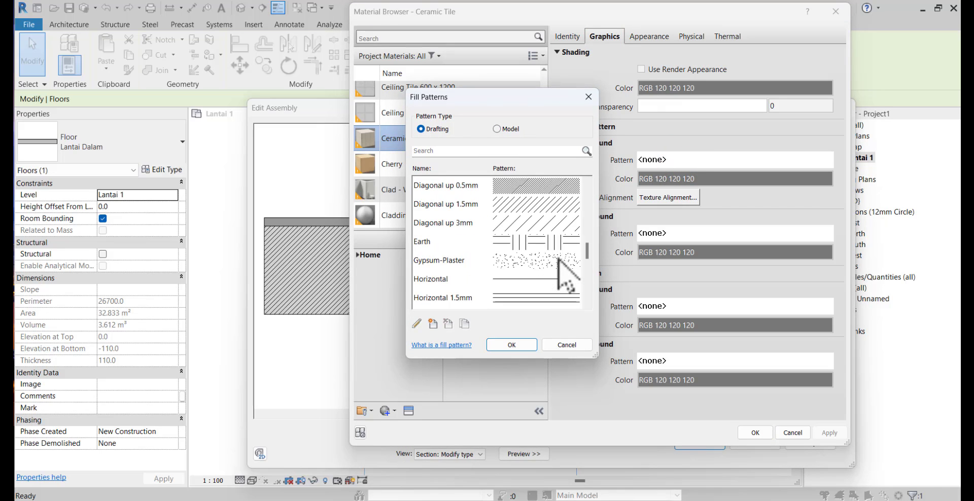
click(504, 129)
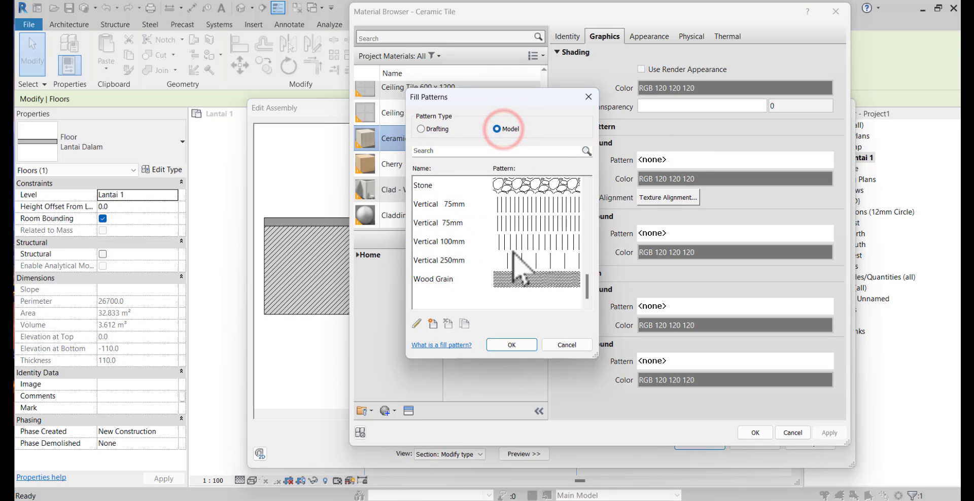
scroll(517, 264, up, 5)
scroll(507, 257, down, 1)
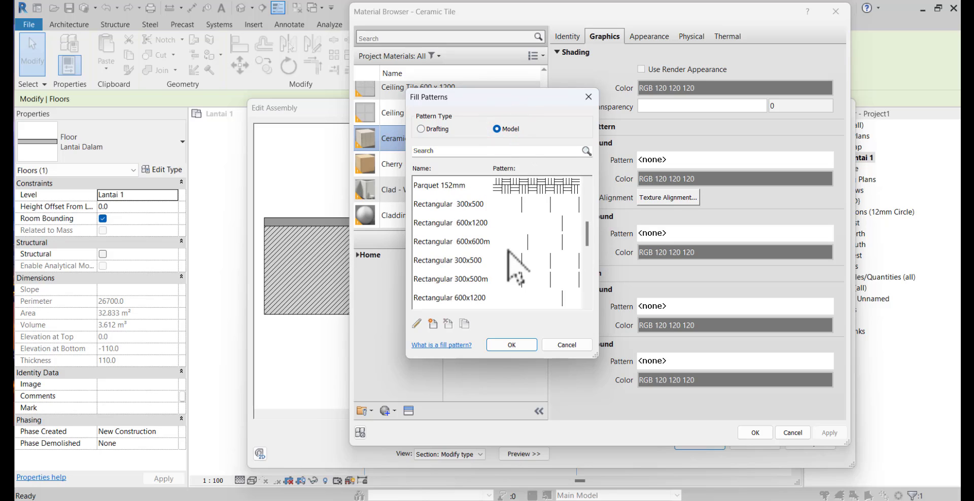
click(467, 242)
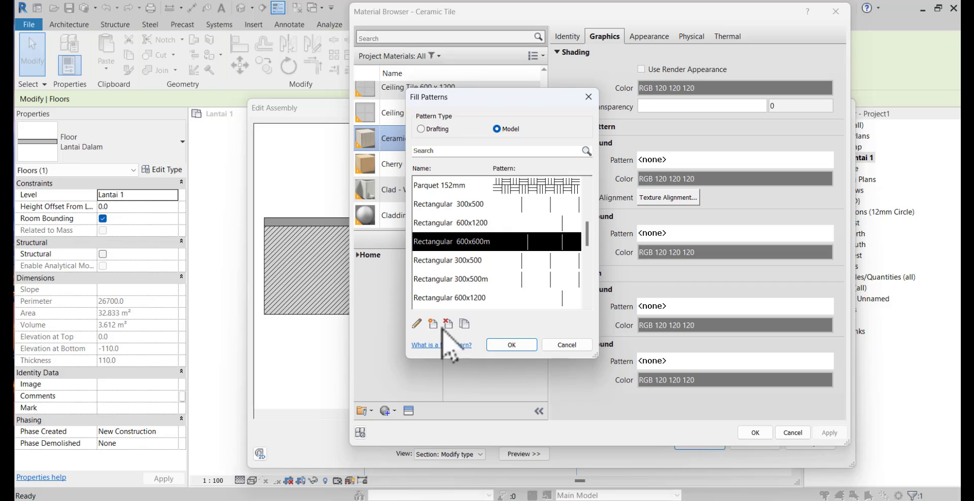
click(520, 348)
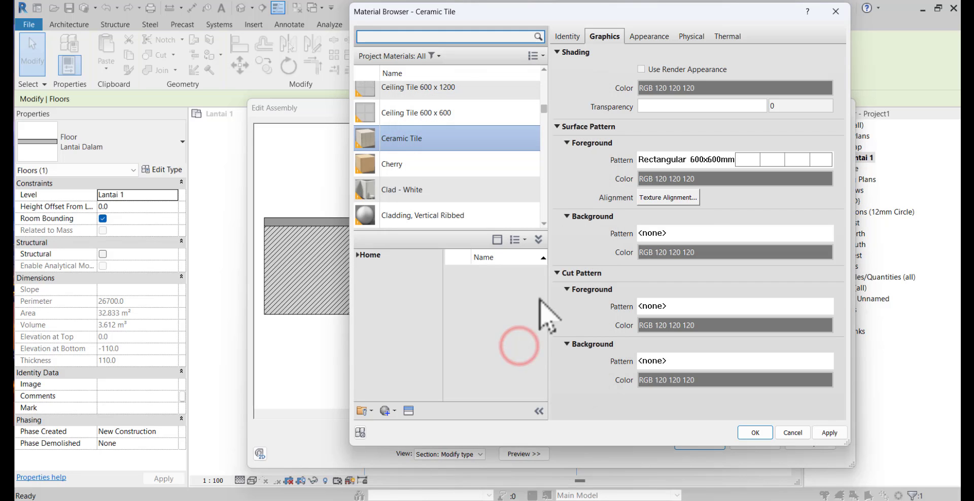
Accept the material, floor structure and type properties, and deselect the floor in the plan
click(752, 431)
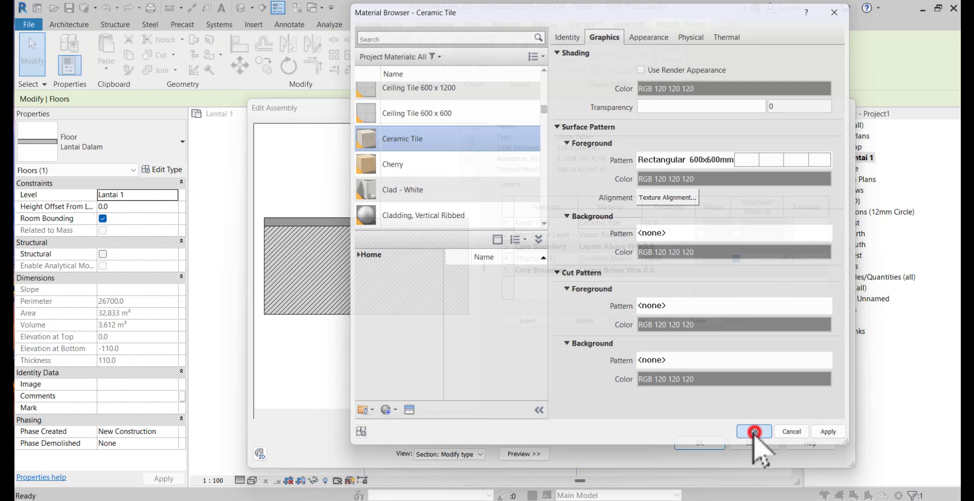
click(698, 444)
click(702, 454)
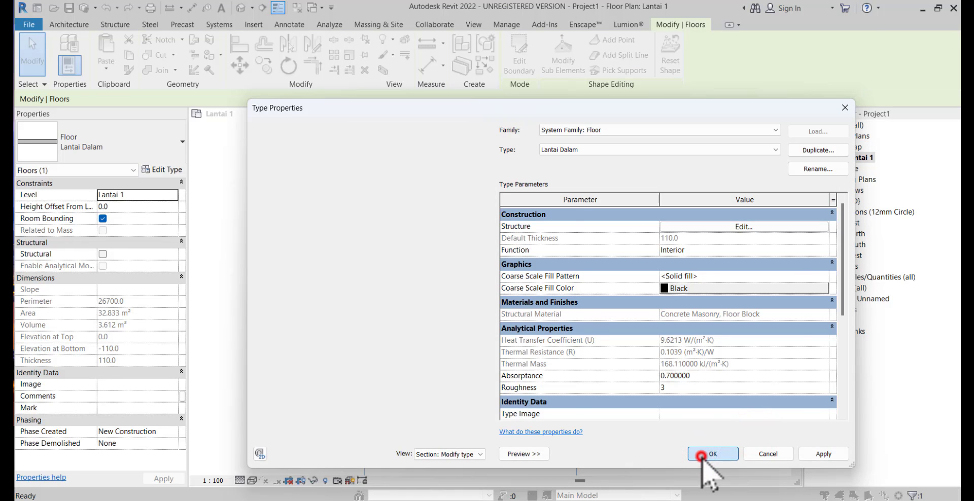
click(653, 344)
scroll(669, 306, down, 1)
middle_drag(664, 307, 611, 321)
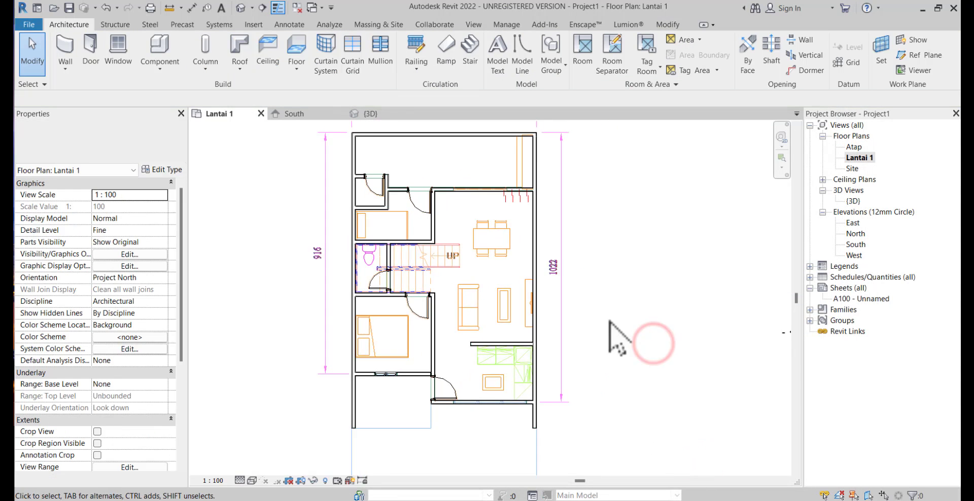
Set the visual style of the Lantai 1 floor plan to Shaded
click(252, 480)
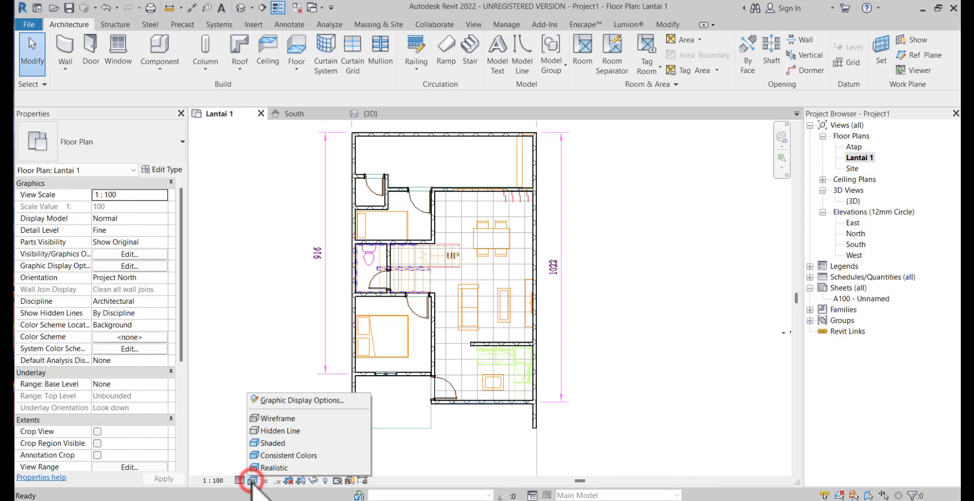
click(267, 443)
click(645, 321)
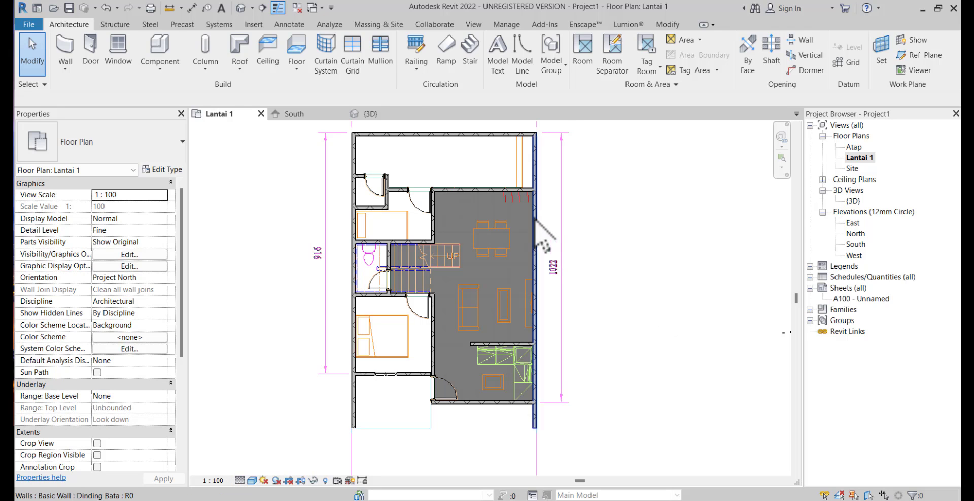
Open the {3D} view, set its visual style to Realistic and view the model from several sides
double_click(854, 200)
shift+middle_drag(608, 278, 423, 299)
scroll(516, 281, up, 3)
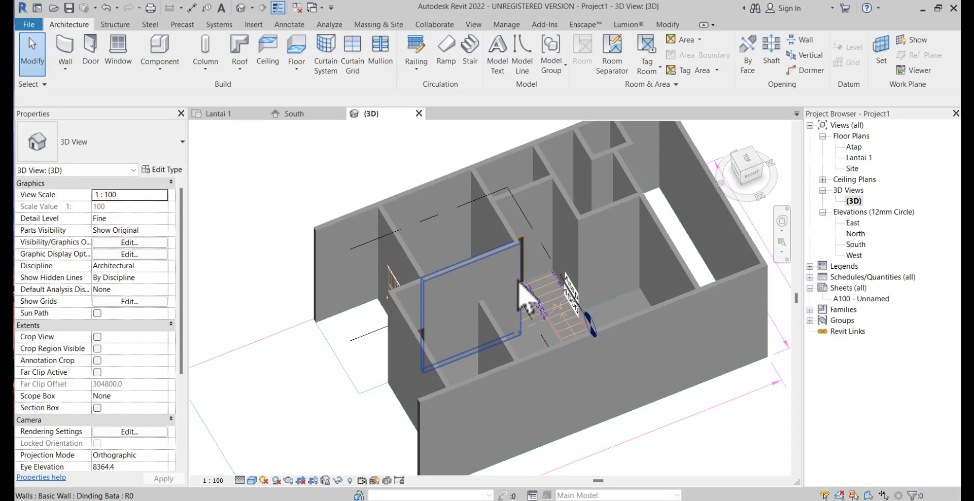
shift+middle_drag(518, 282, 598, 279)
click(252, 481)
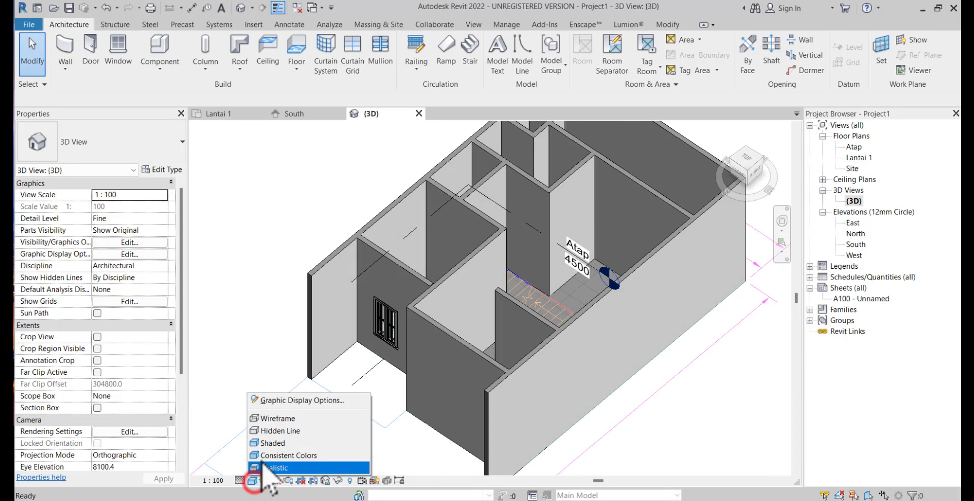
click(260, 467)
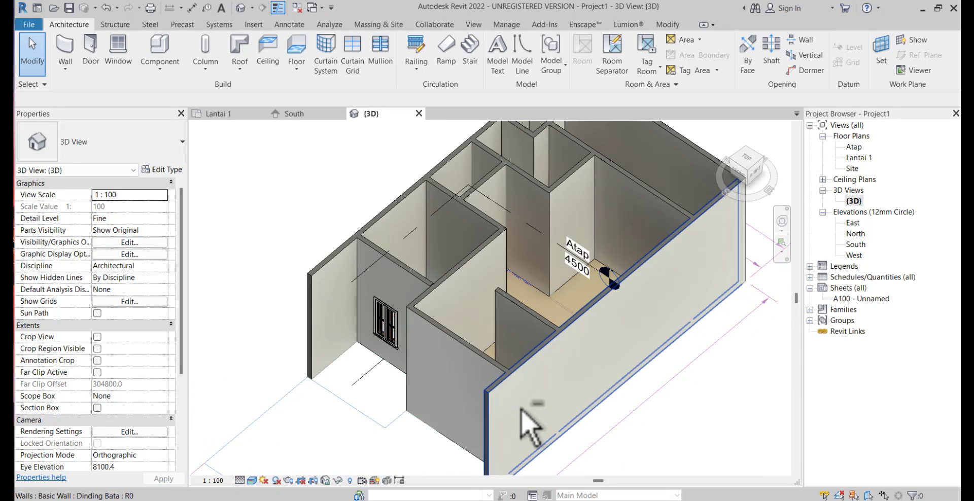
mouse_move(521, 423)
shift+middle_down()
mouse_move(569, 433)
mouse_move(717, 379)
mouse_move(550, 347)
mouse_move(569, 441)
mouse_move(549, 348)
mouse_move(569, 348)
mouse_move(544, 321)
mouse_move(537, 446)
mouse_move(532, 419)
mouse_move(385, 315)
mouse_move(446, 413)
mouse_move(510, 323)
mouse_move(489, 361)
shift+middle_up()
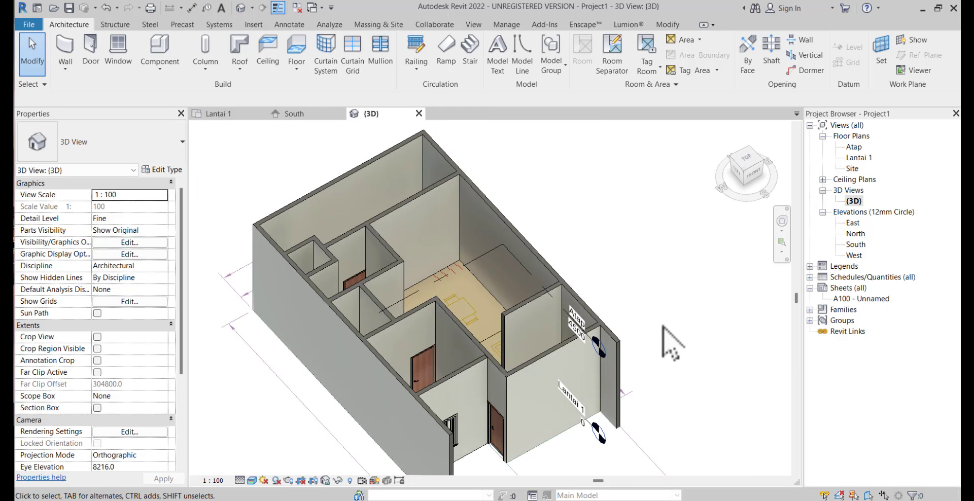
Open the Atap floor plan and link the CAD file Referensi Denah Atap.dwg at the Atap level, with millimeter import units
double_click(854, 148)
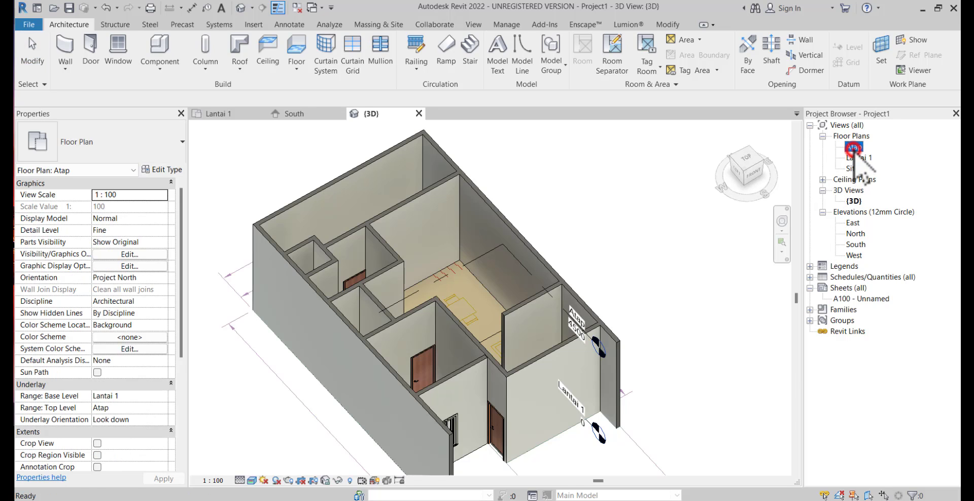
click(653, 246)
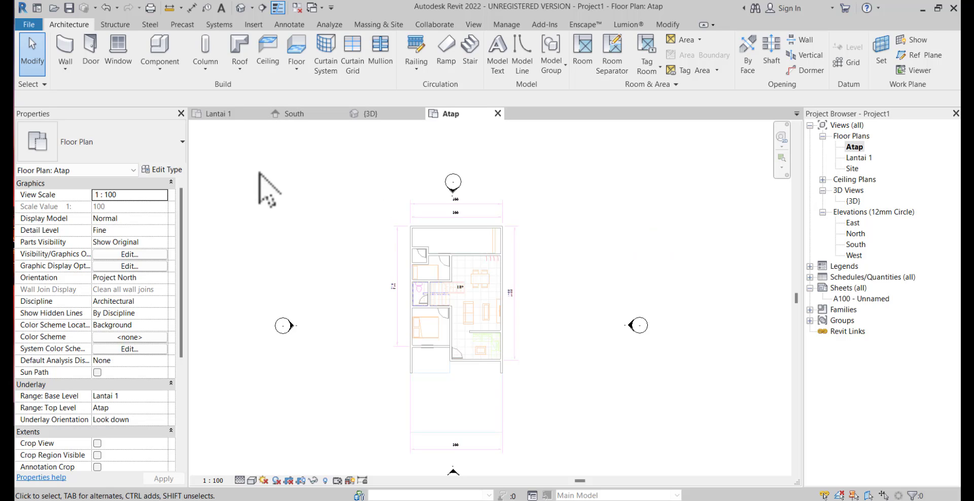
click(254, 26)
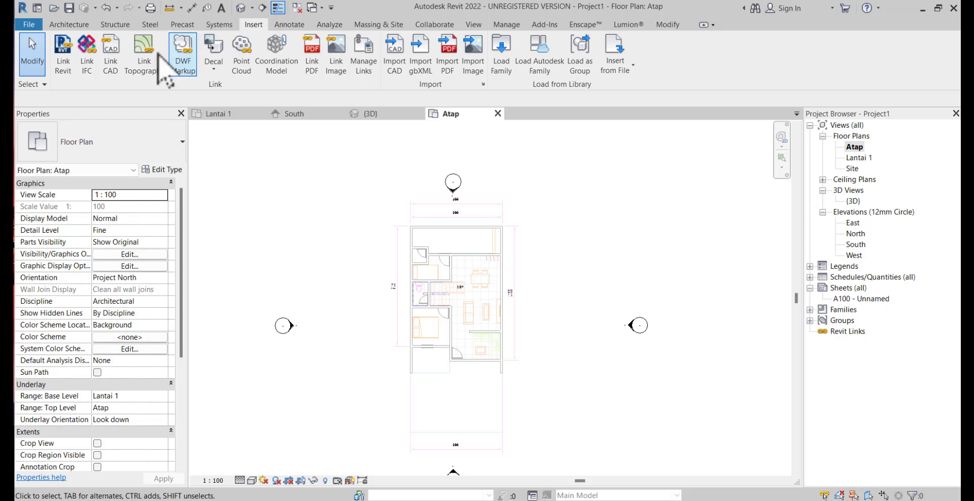
click(111, 61)
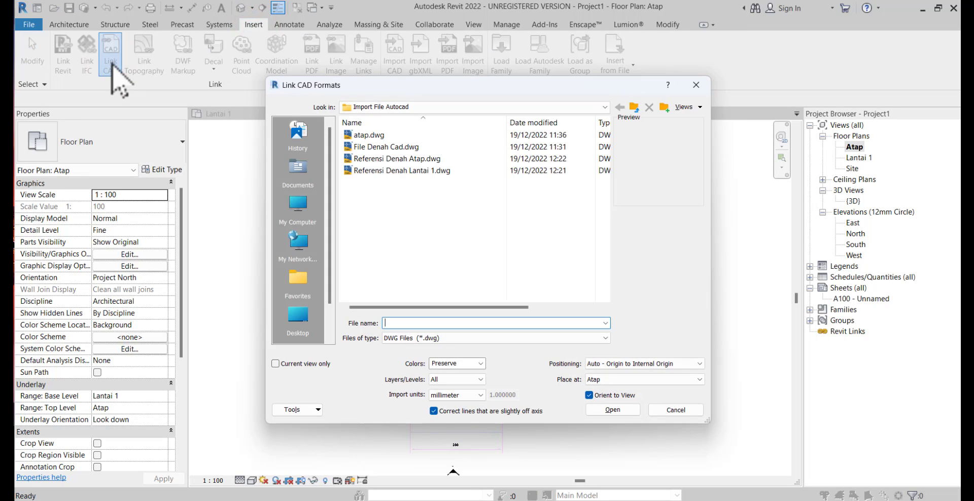
click(368, 160)
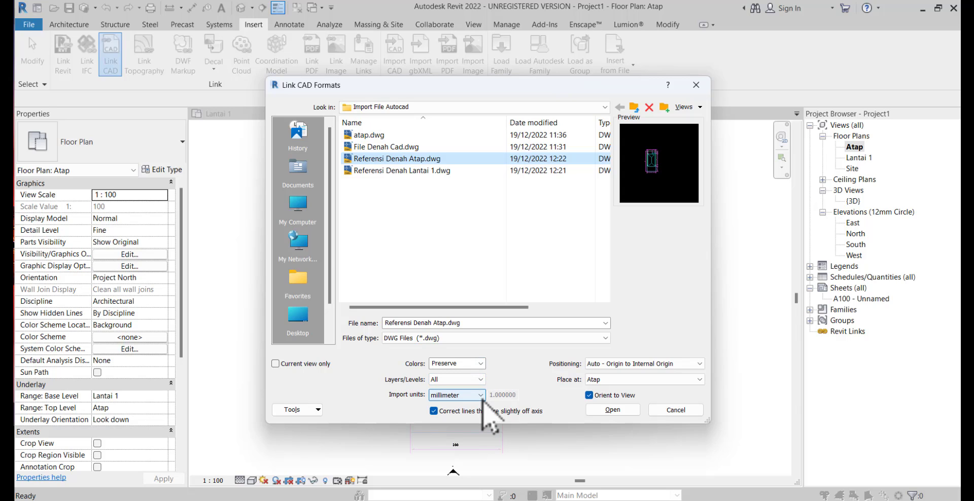
click(620, 410)
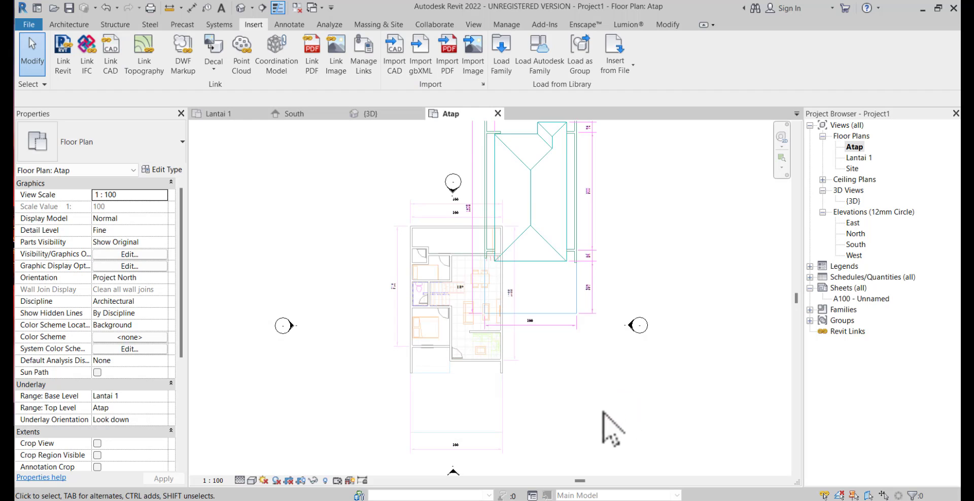
Unpin the linked Referensi Denah Atap.dwg drawing so it can be moved
scroll(603, 411, down, 1)
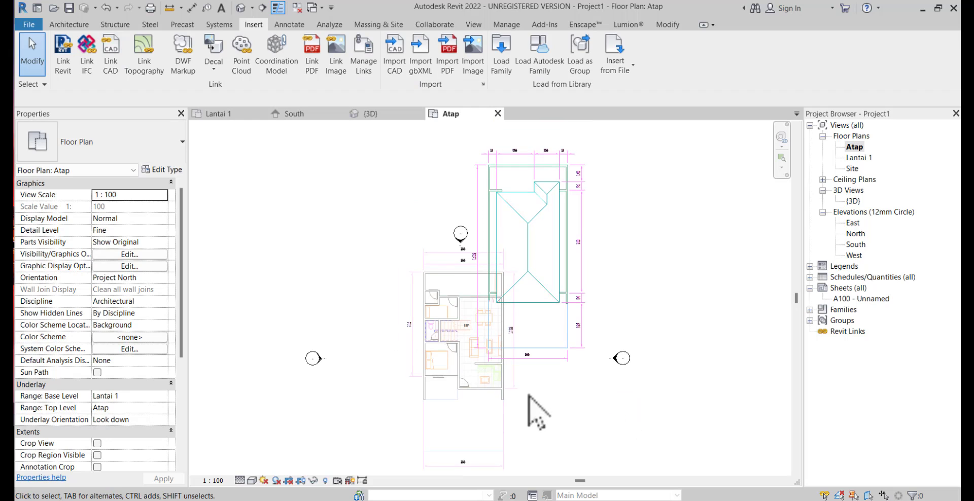
click(514, 279)
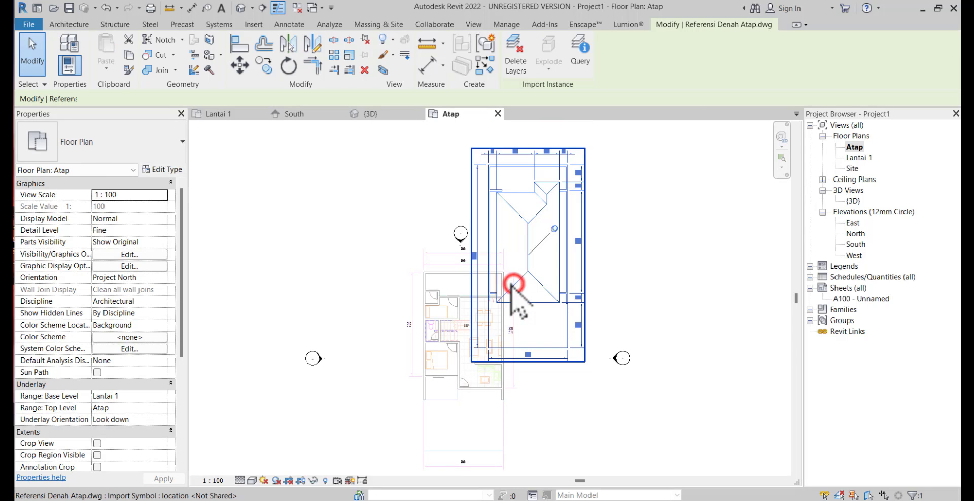
click(554, 229)
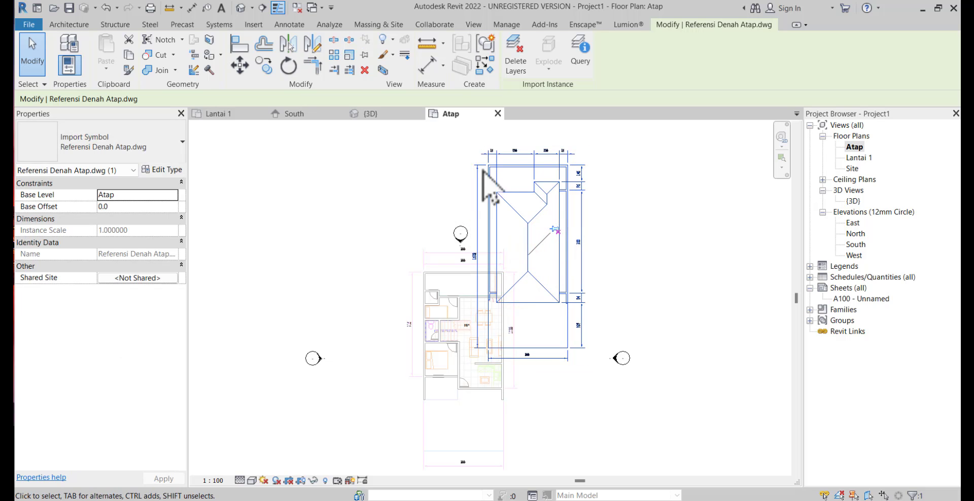
Align the upper outer edge of the linked roof drawing with the outer face of the building's upper wall
scroll(495, 157, up, 2)
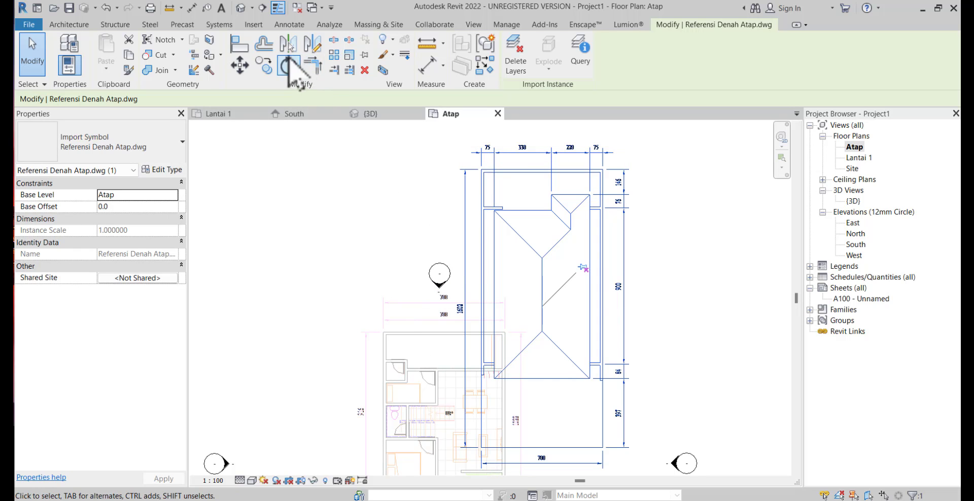
click(240, 45)
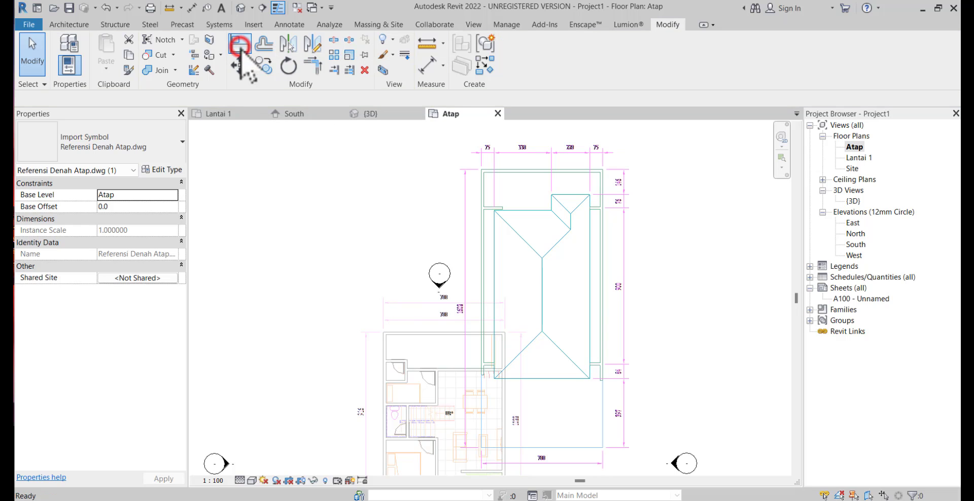
click(426, 332)
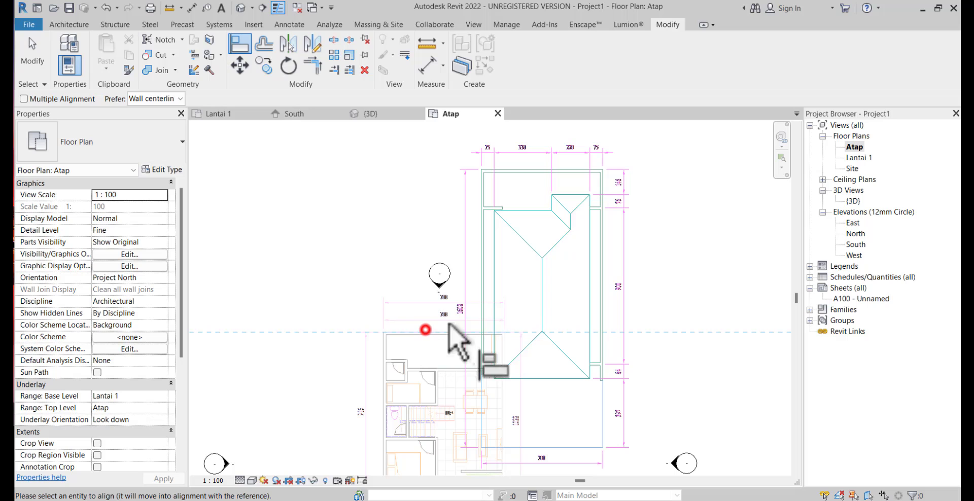
click(523, 166)
Align the left outer edge of the linked roof drawing with the outer face of the building's left wall and finish aligning
scroll(393, 381, up, 3)
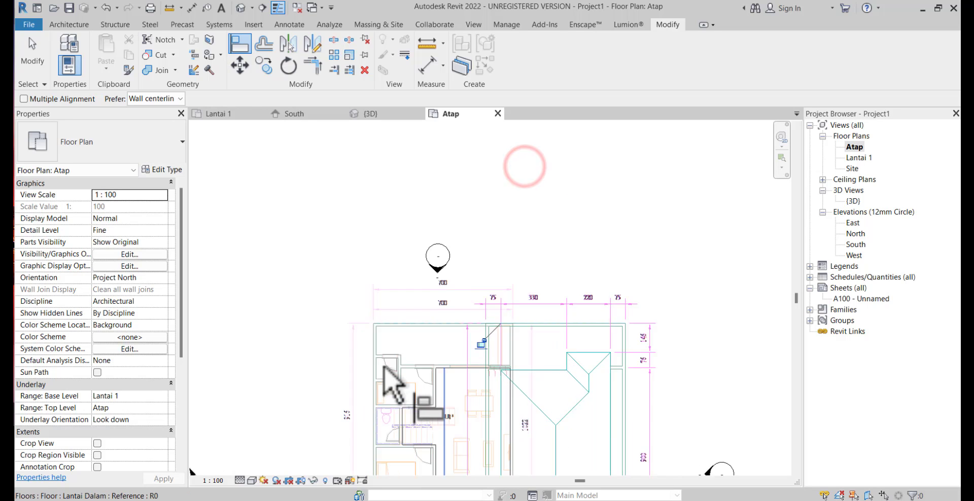
click(365, 338)
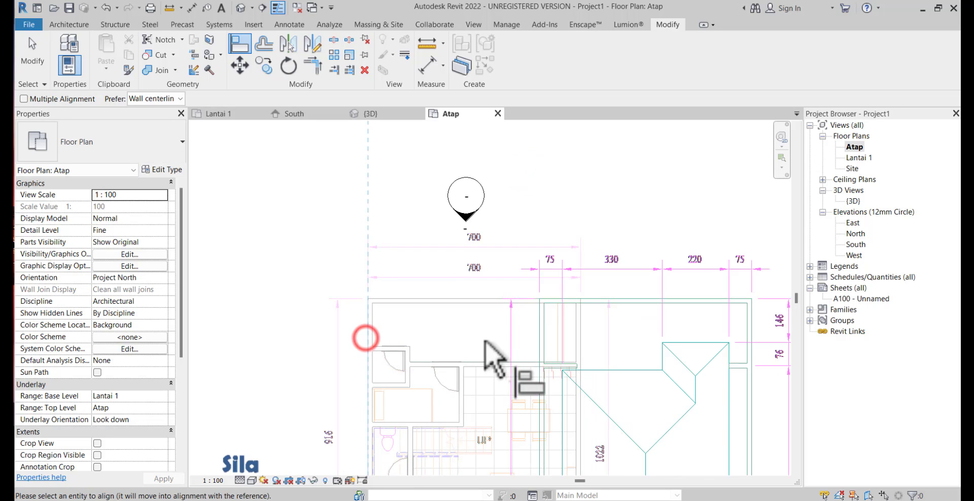
click(539, 337)
scroll(507, 215, down, 1)
middle_drag(508, 201, 524, 124)
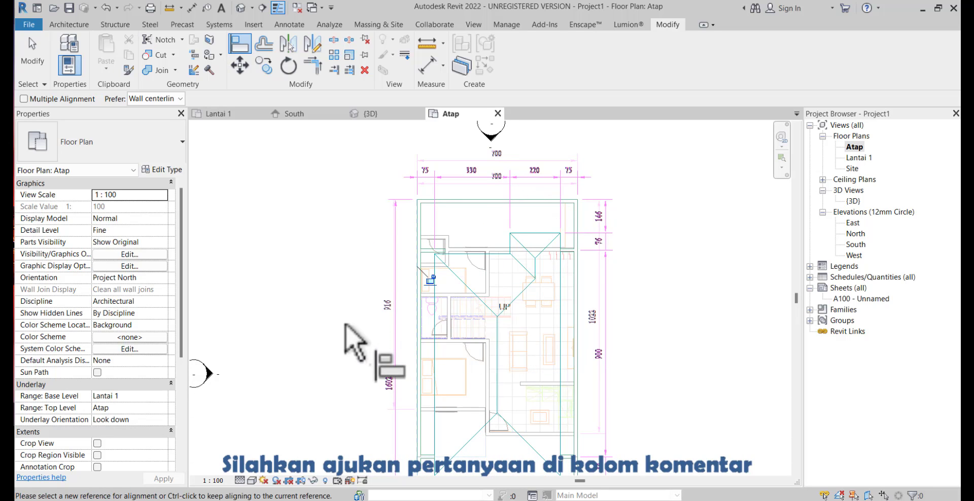
middle_drag(297, 373, 301, 360)
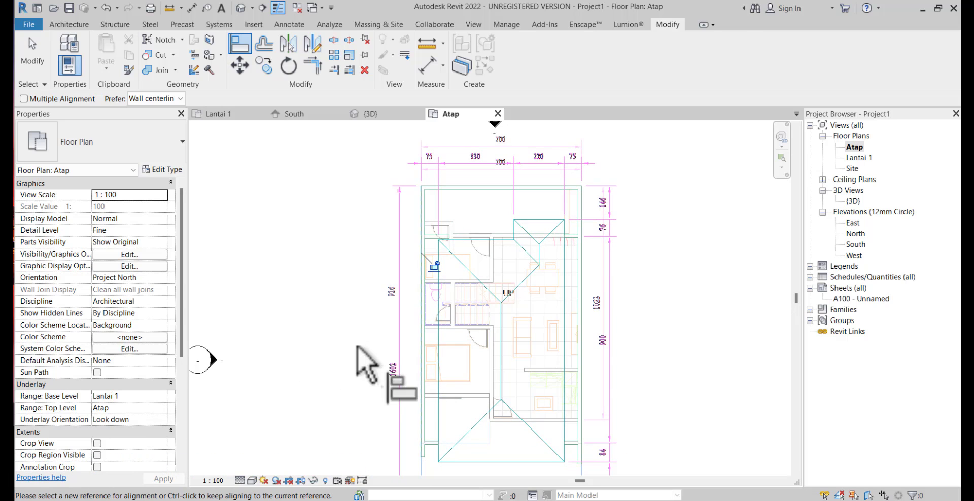
key(Escape)
Set the Atap plan's underlay base level to None to hide the Lantai 1 plan
scroll(457, 282, up, 4)
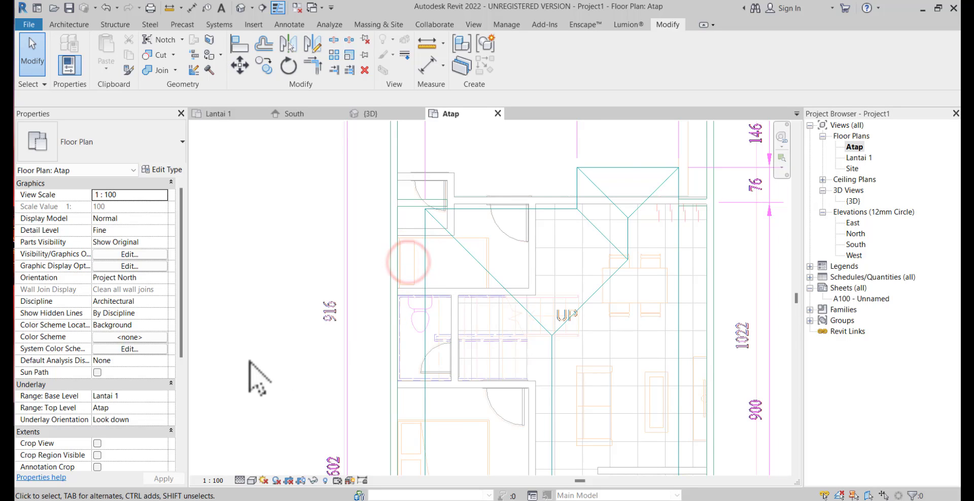
scroll(254, 378, down, 2)
click(162, 395)
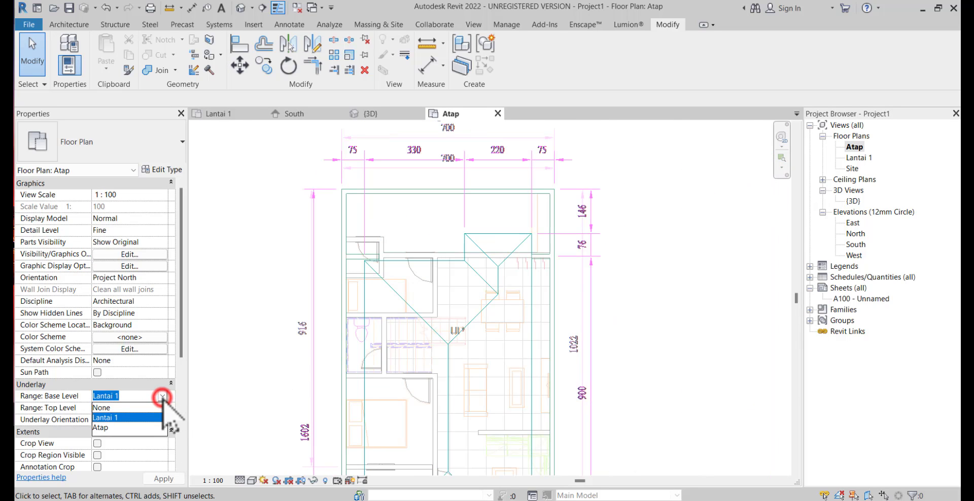
click(119, 408)
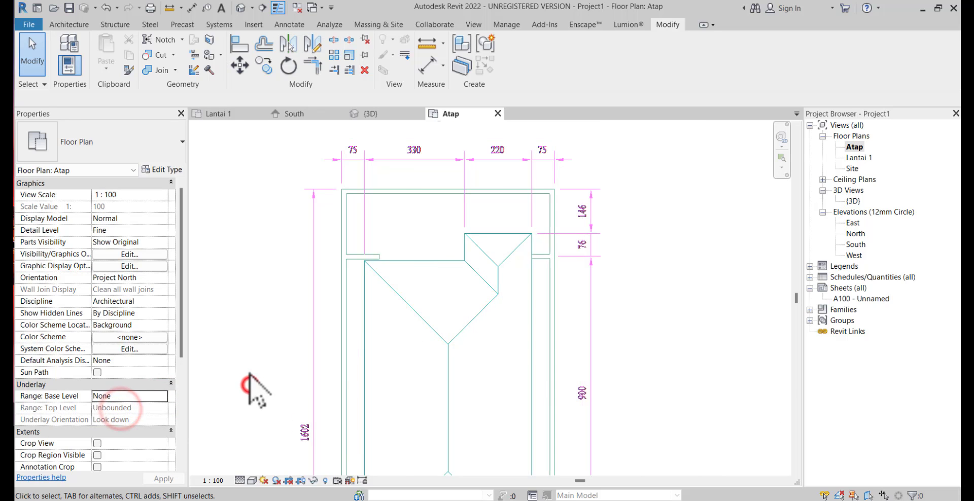
Start a roof by footprint on the Atap plan using the type Roof_Flat-4Felt-150Ins-50Scr-150Conc-12Plr
scroll(287, 310, down, 2)
scroll(555, 294, down, 1)
middle_drag(465, 332, 555, 291)
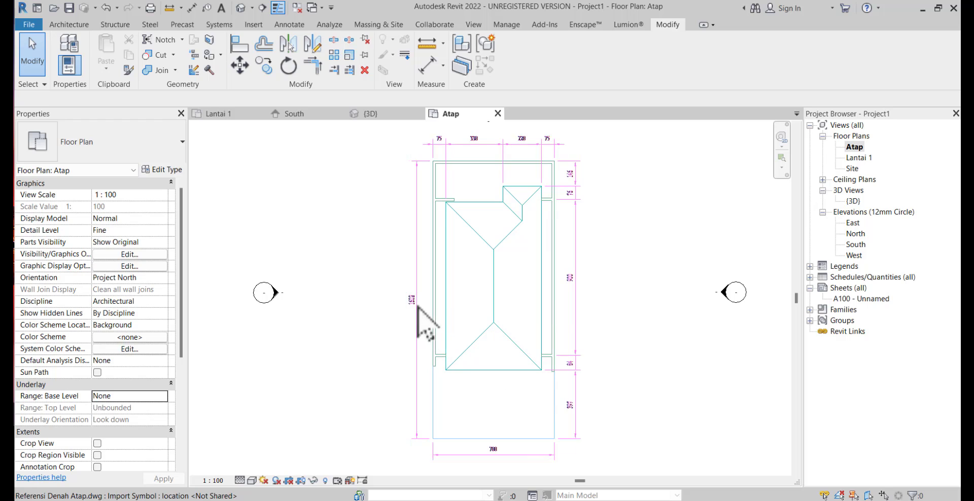
click(75, 25)
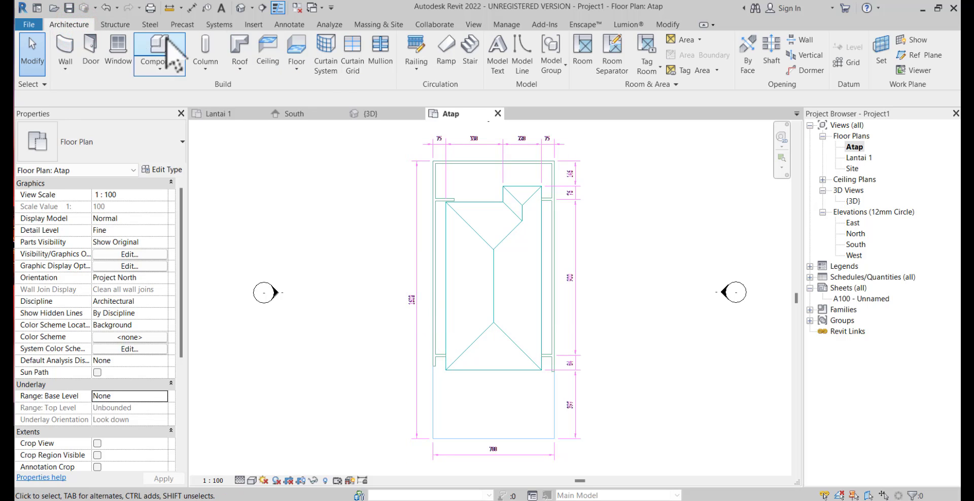
click(228, 40)
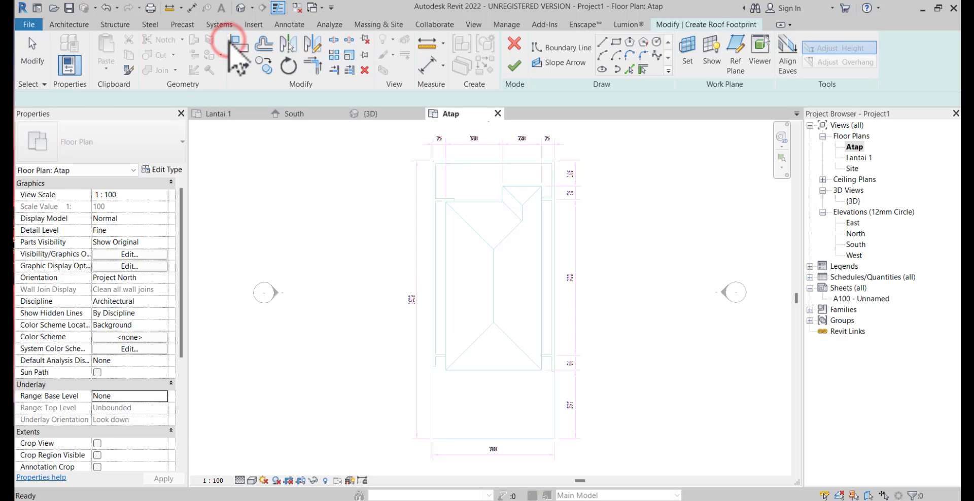
click(148, 138)
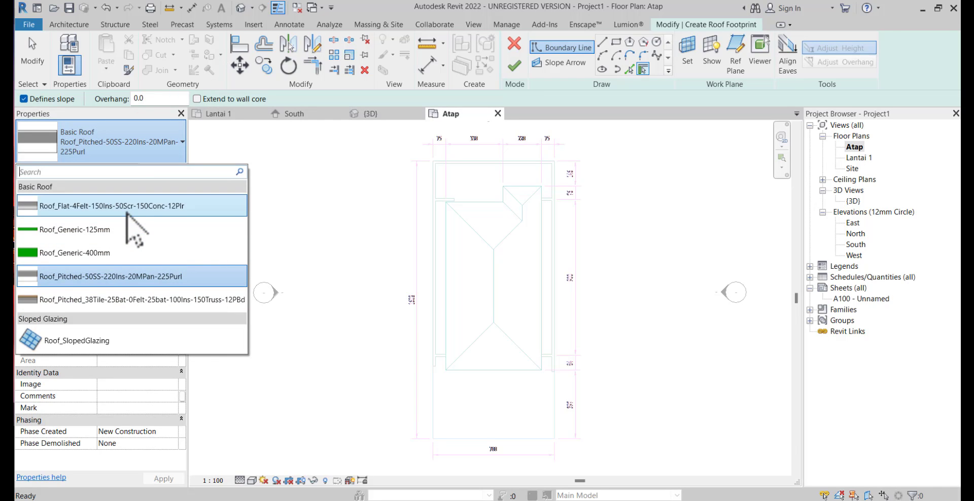
click(126, 212)
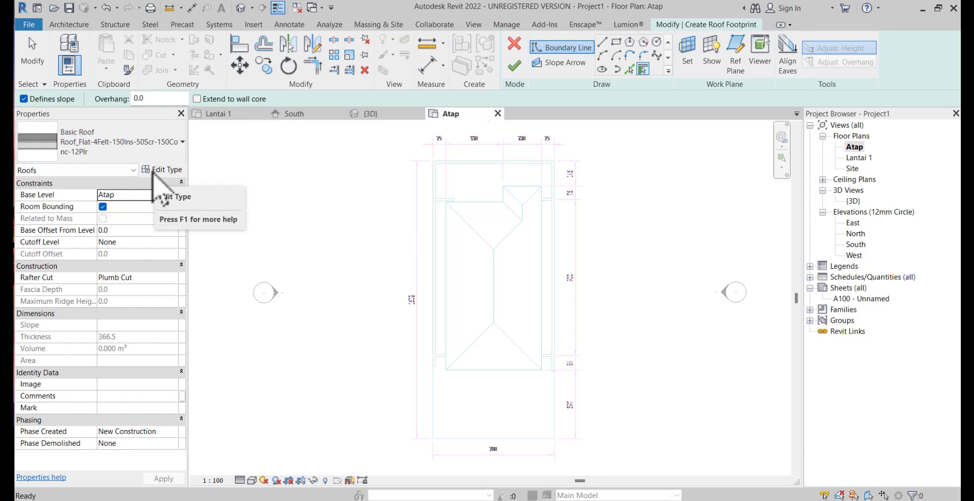
Duplicate the flat roof type as a new type named Genteng
click(155, 172)
click(832, 149)
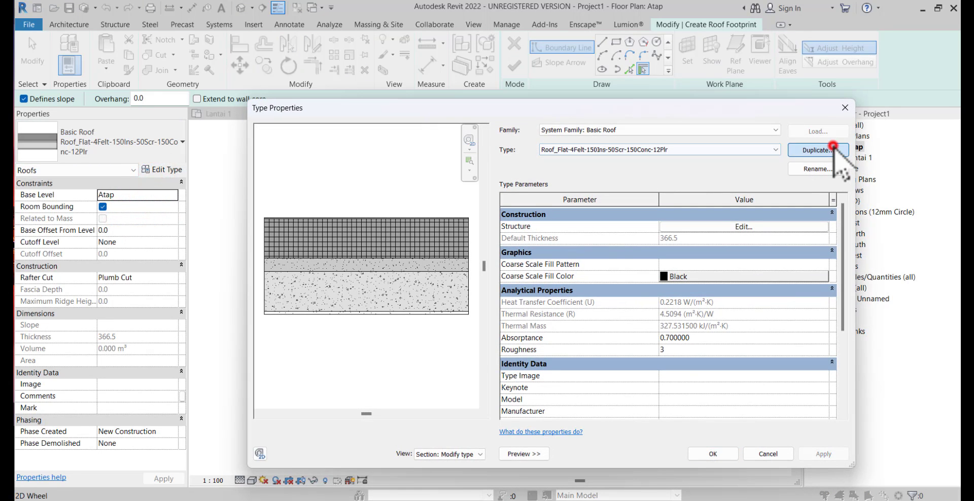
text(Genteng)
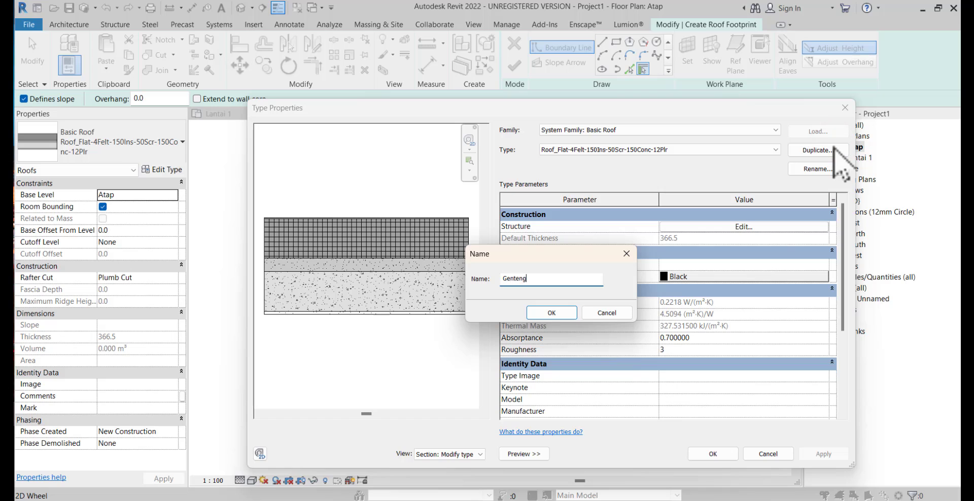
key(Return)
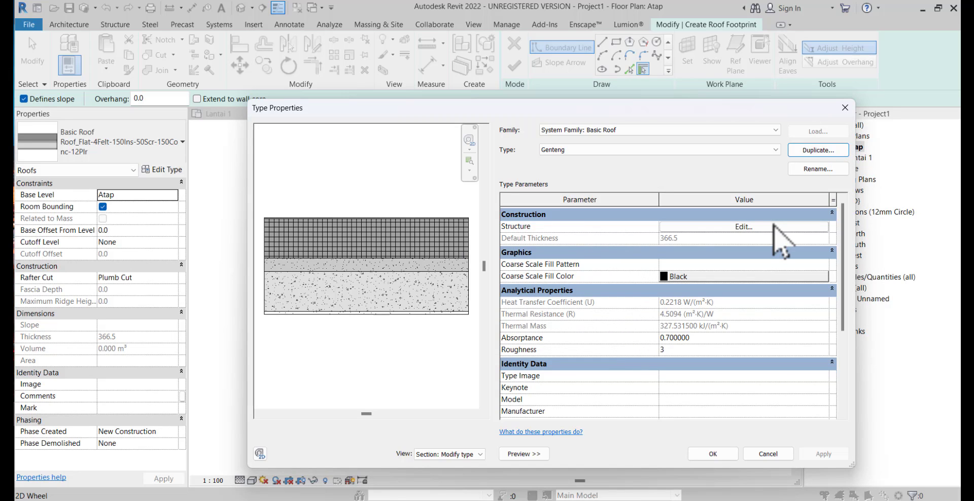
Rename the new roof type from Genteng to Atap Genteng
click(817, 169)
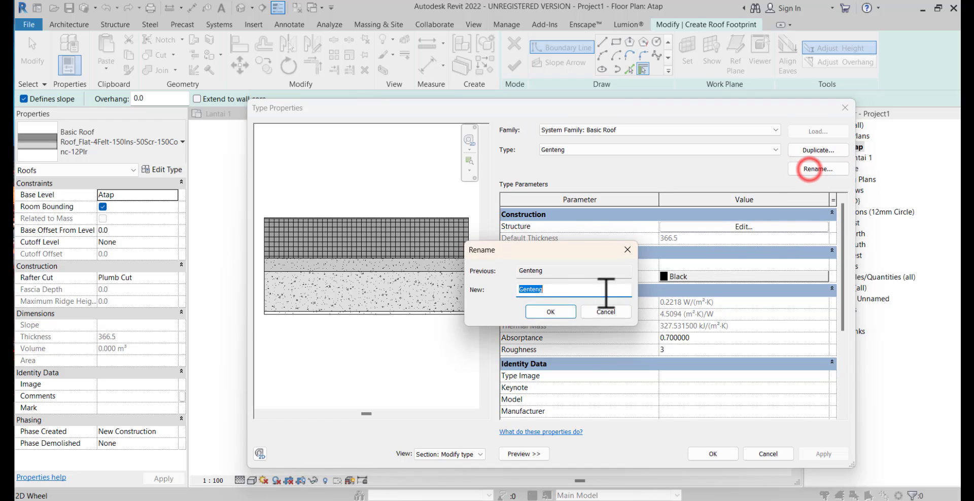
click(519, 289)
drag(560, 294, 467, 295)
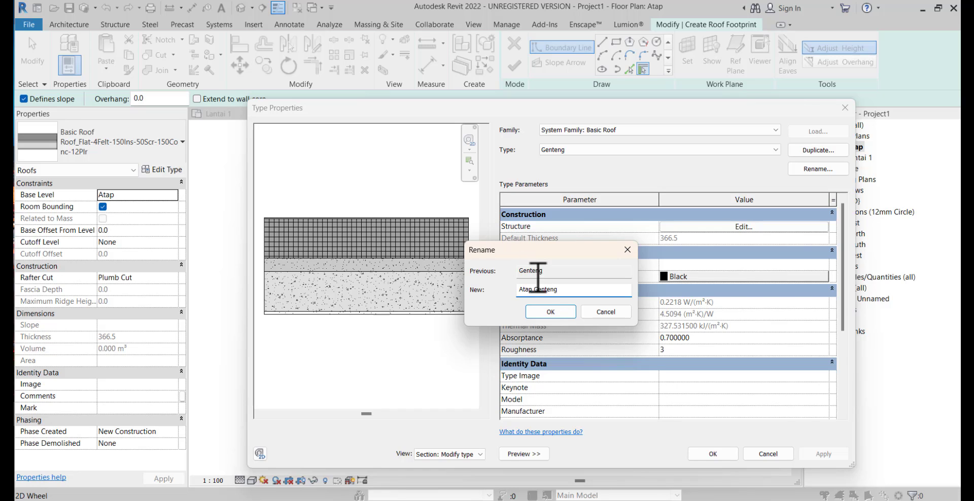
click(551, 312)
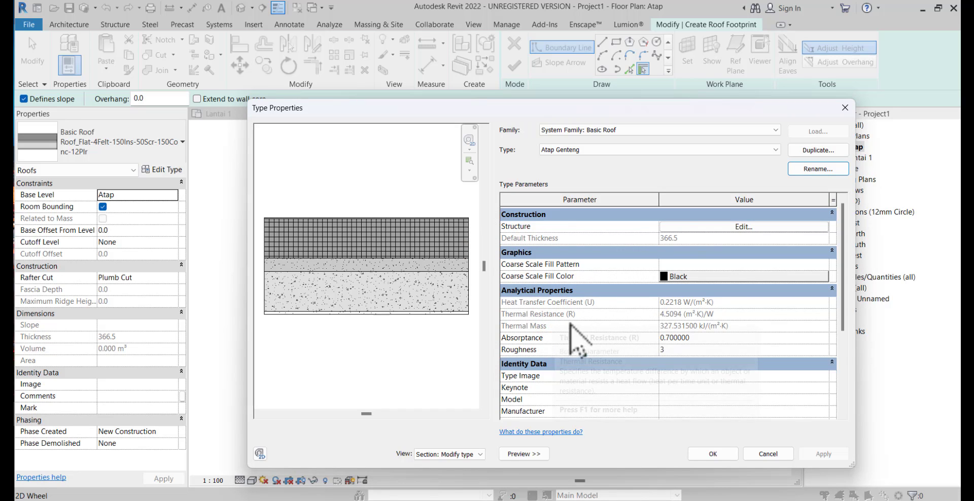
Delete the vapor retarder, sand/cement screed, cast-in-situ concrete and plaster layers from the Atap Genteng roof structure
click(688, 226)
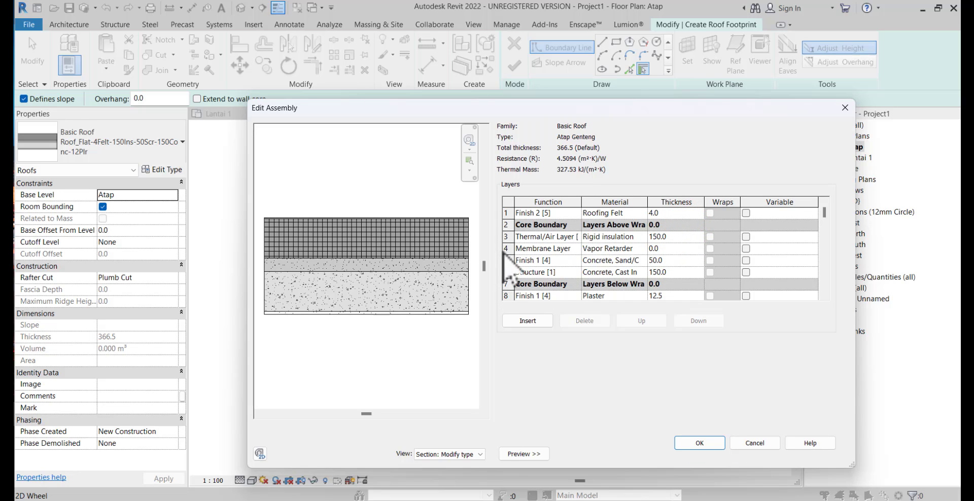
click(505, 248)
click(584, 321)
click(584, 321)
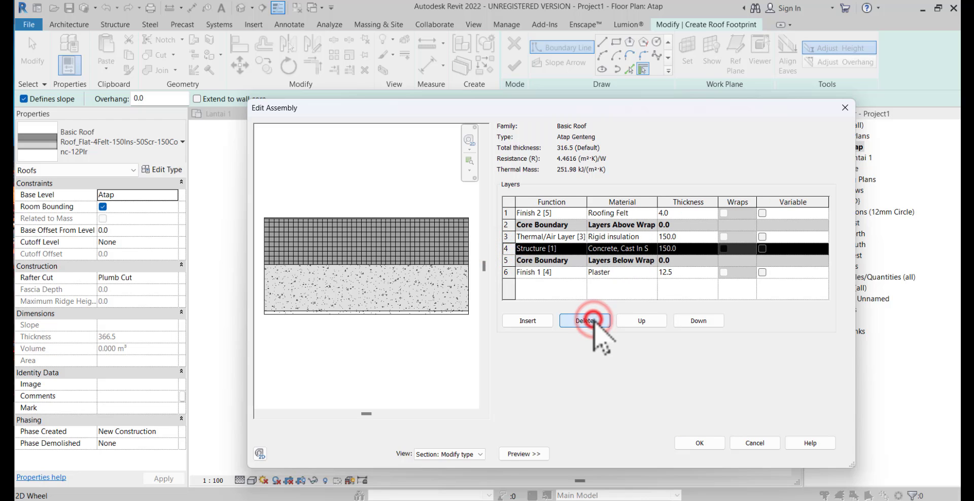
click(584, 320)
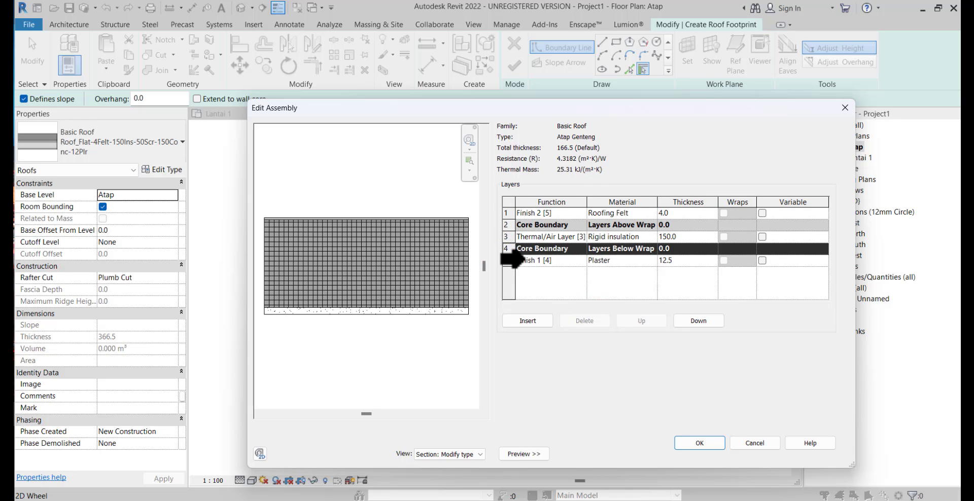
click(506, 260)
click(584, 321)
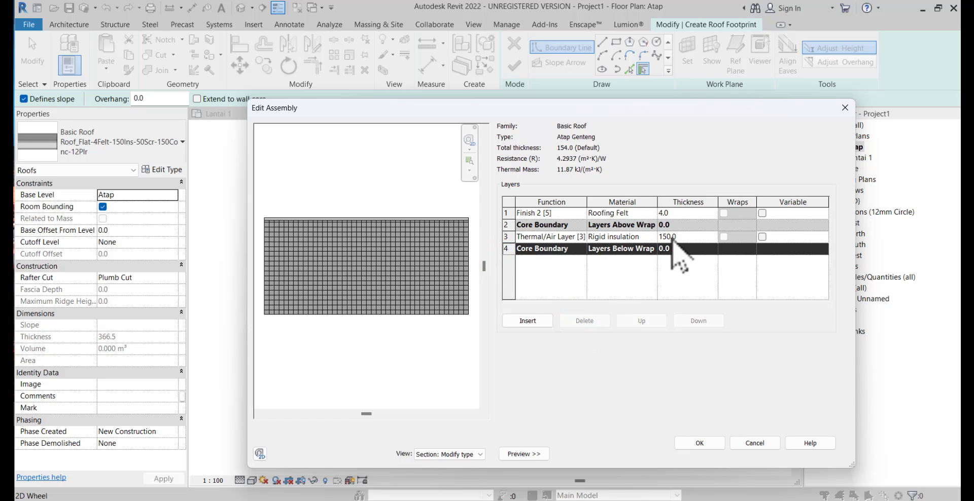
Set the rigid insulation layer's thickness to 2 and the Finish 2 layer's thickness to 100
click(686, 238)
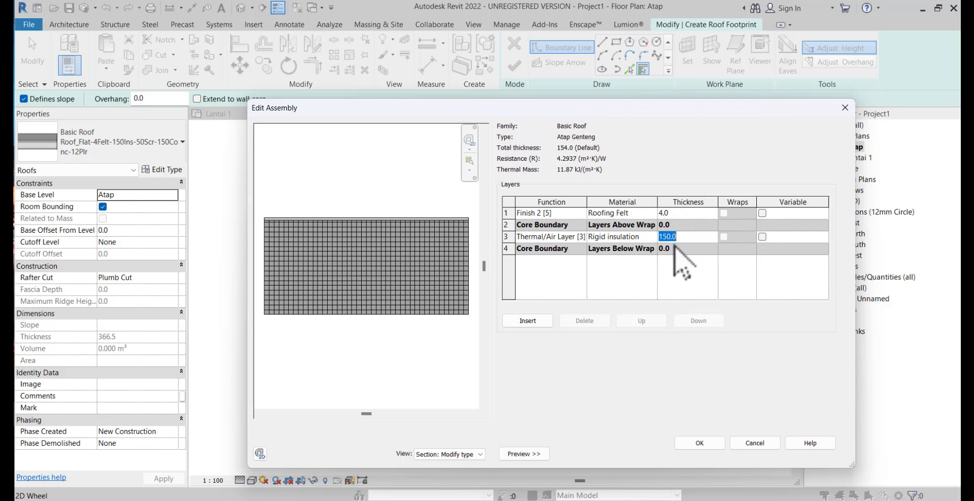
click(683, 213)
click(629, 213)
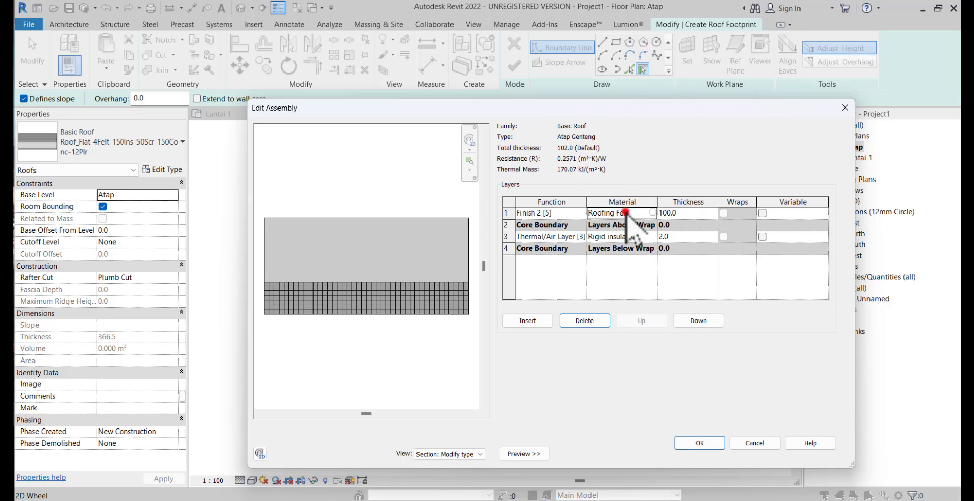
Duplicate the Roofing, Tile material for the Finish 2 layer and name the copy Atap Genteng
click(628, 207)
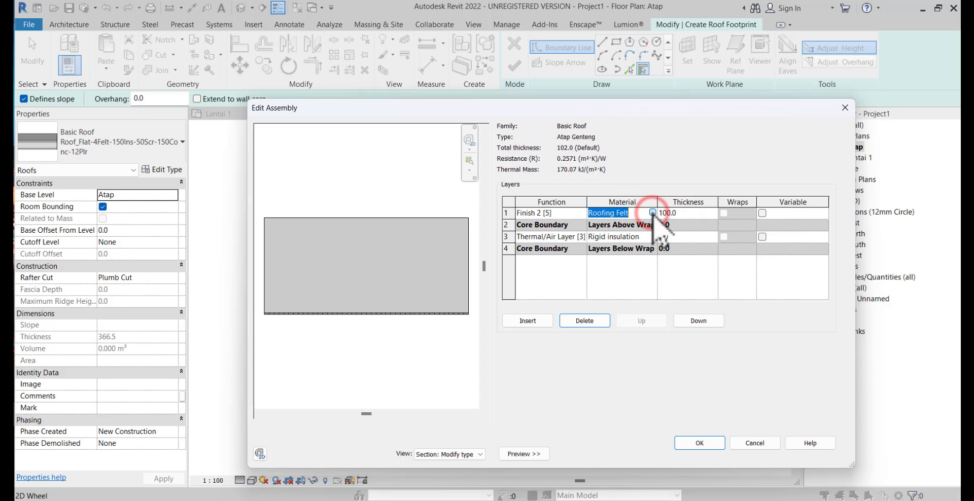
click(652, 212)
scroll(446, 213, down, 10)
scroll(446, 212, up, 8)
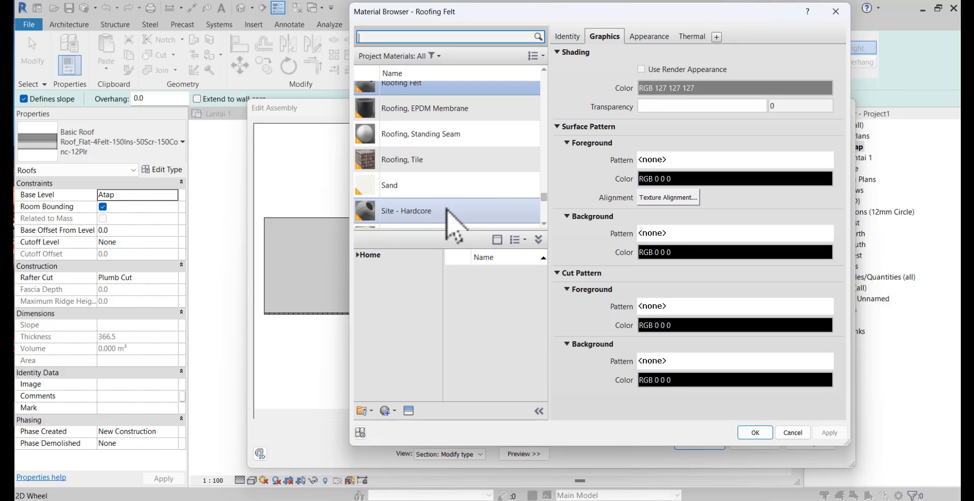
scroll(426, 226, down, 1)
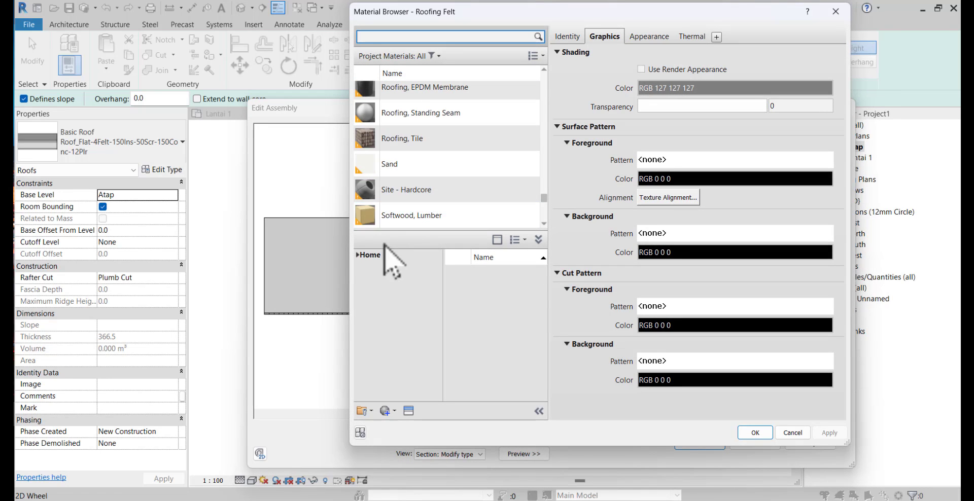
click(408, 144)
right_click(409, 145)
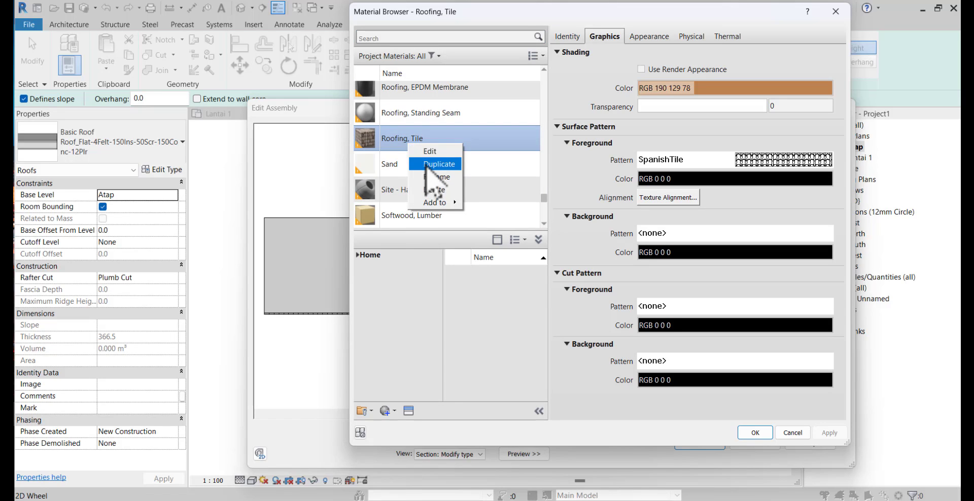
click(426, 165)
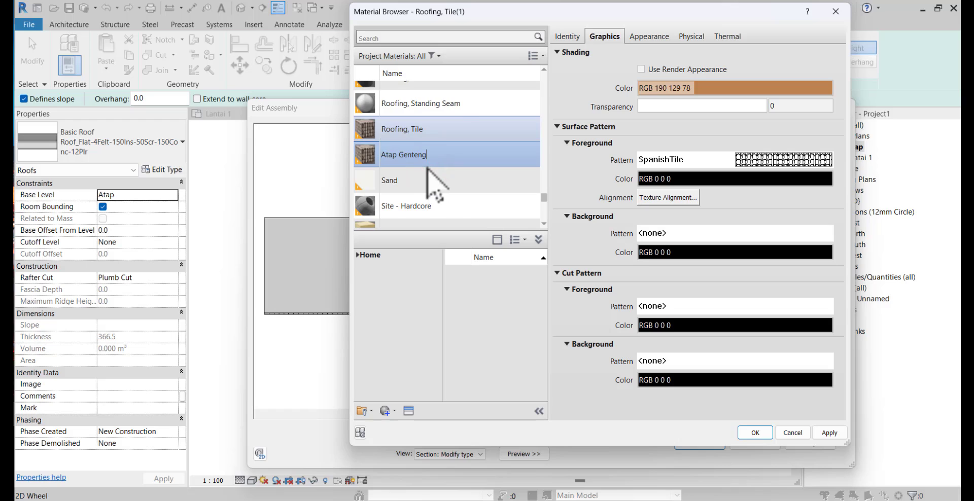
key(Return)
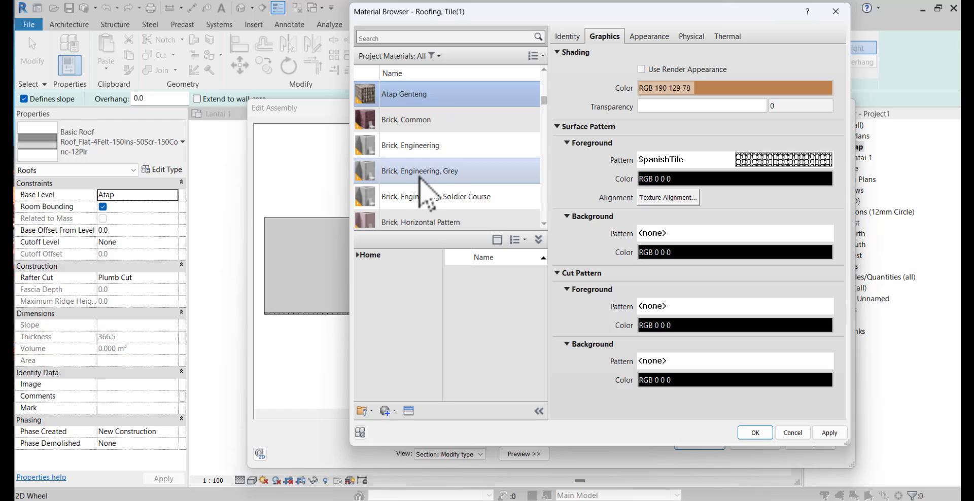
Use the render appearance for Atap Genteng's shading and replace its appearance asset with Asphalt Shingles - Standard - Black from the Roofing library
click(642, 70)
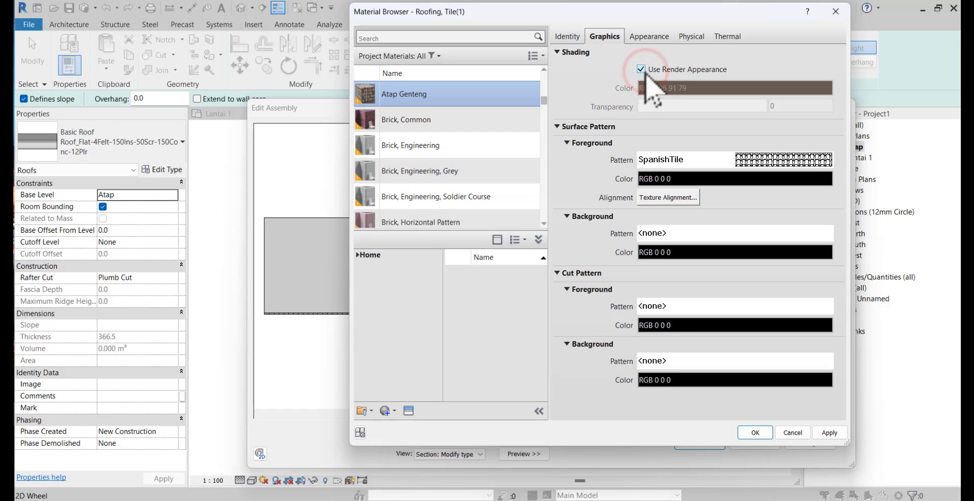
click(648, 36)
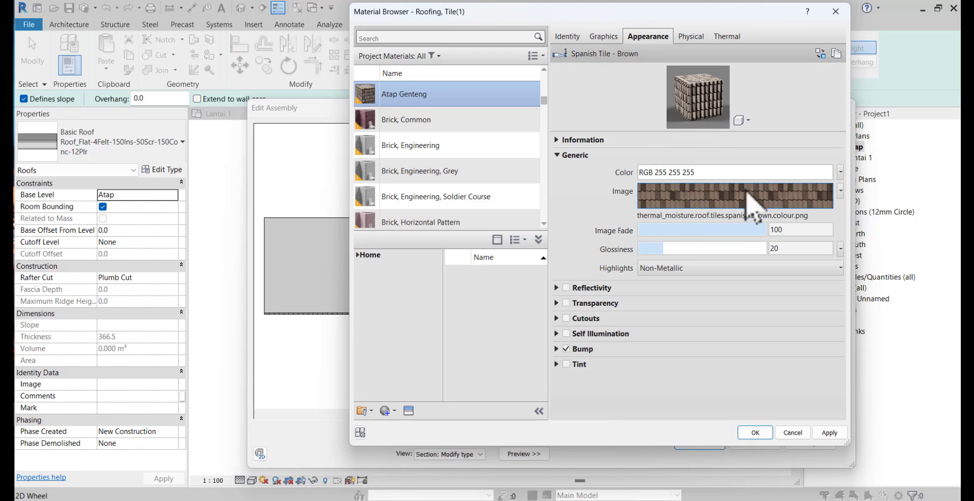
click(820, 54)
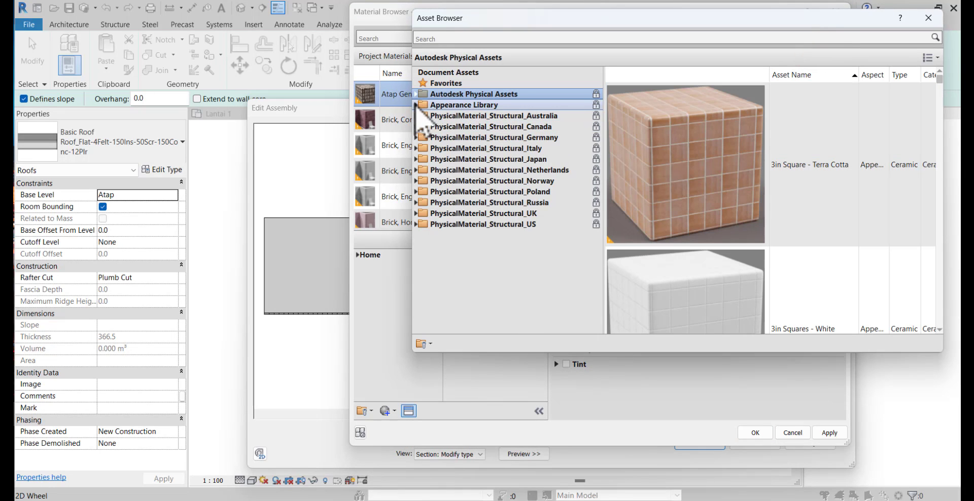
click(415, 105)
scroll(443, 304, down, 1)
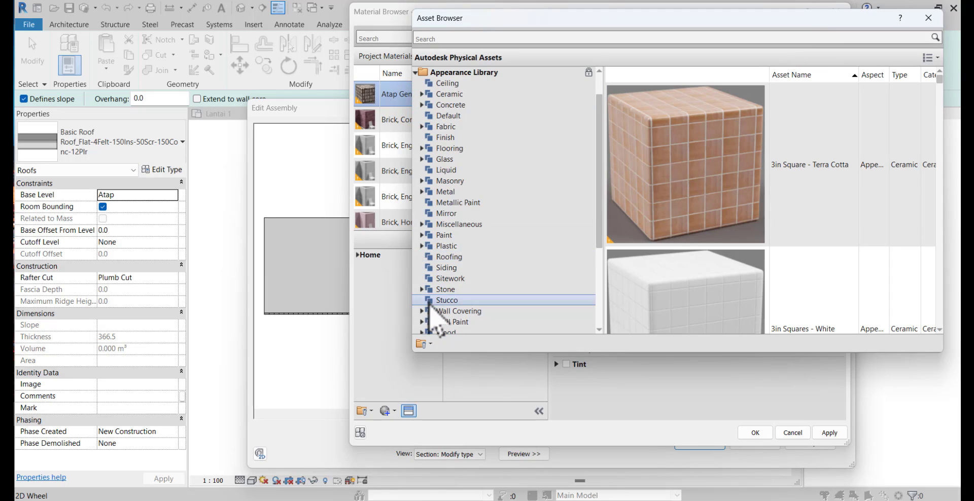
click(441, 257)
scroll(834, 267, down, 4)
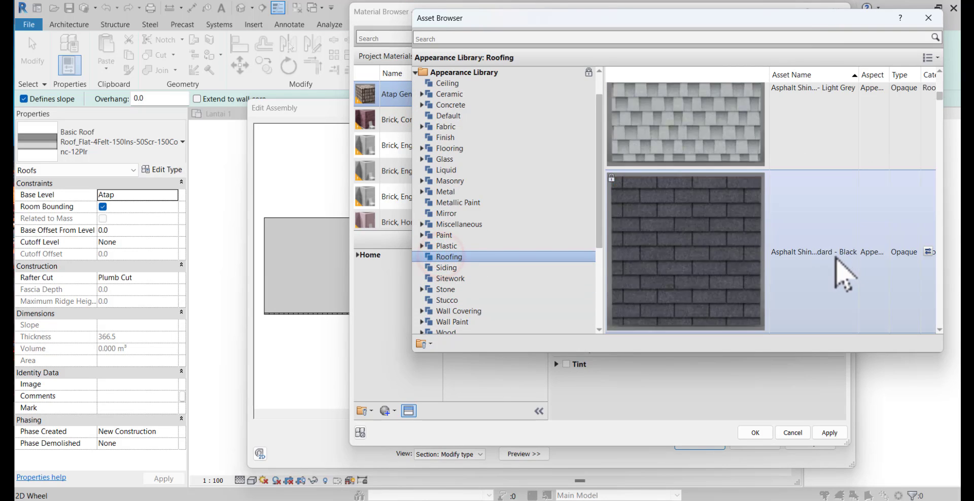
scroll(832, 260, down, 8)
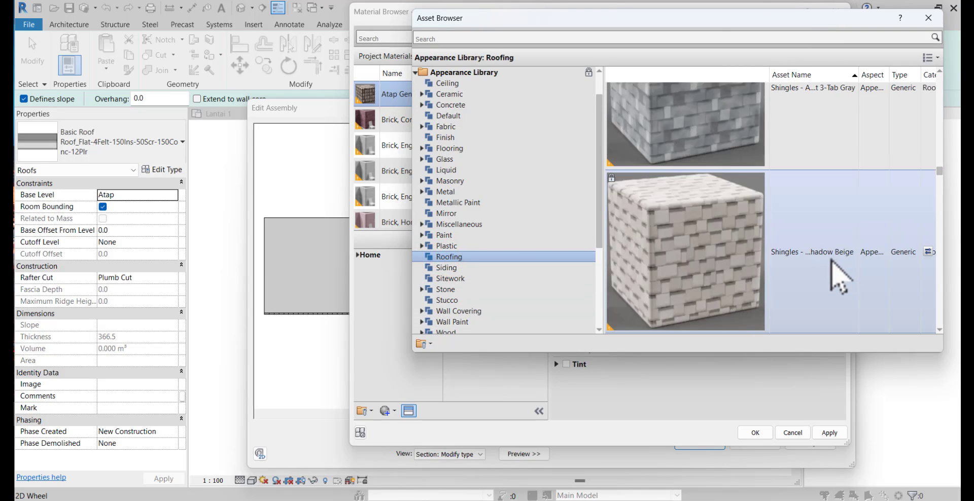
scroll(836, 279, down, 2)
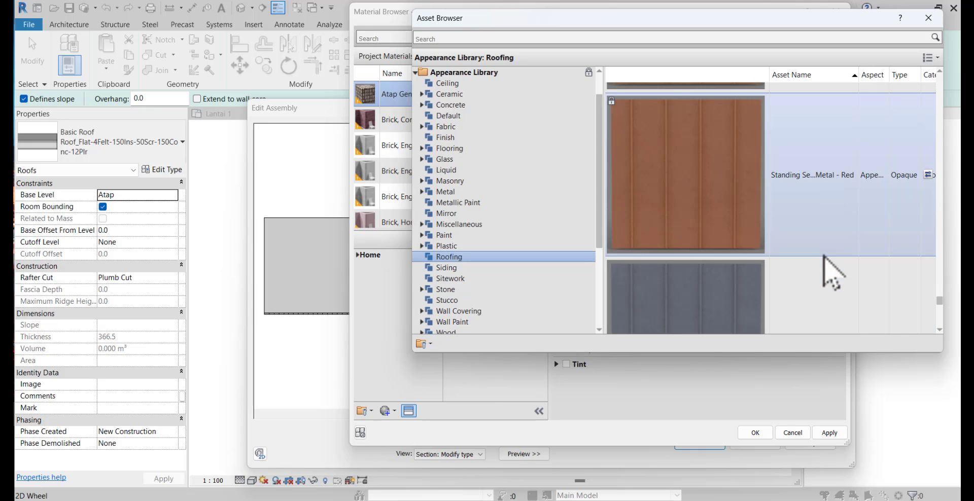
scroll(832, 276, up, 5)
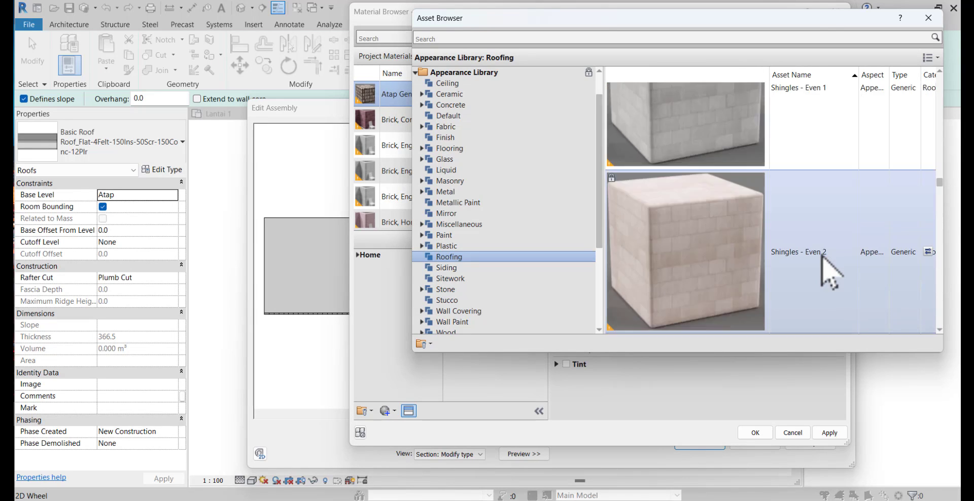
scroll(830, 269, up, 5)
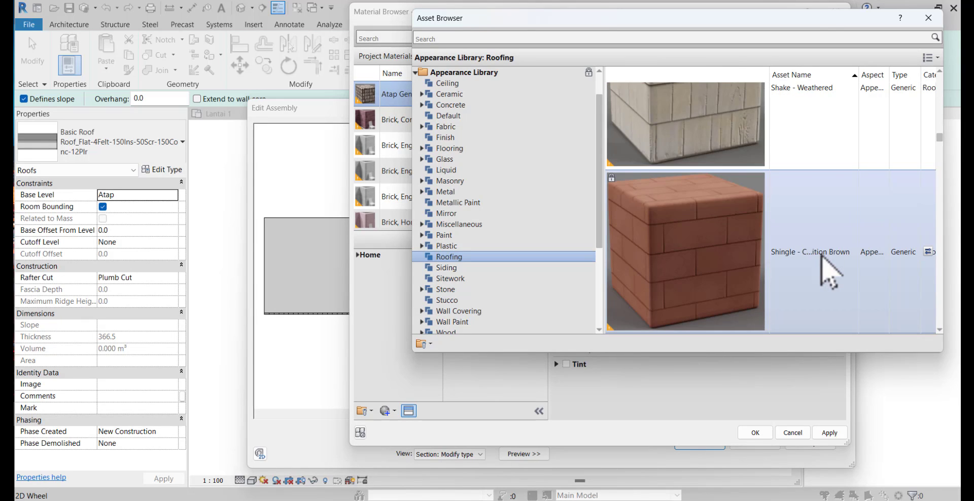
scroll(830, 244, up, 3)
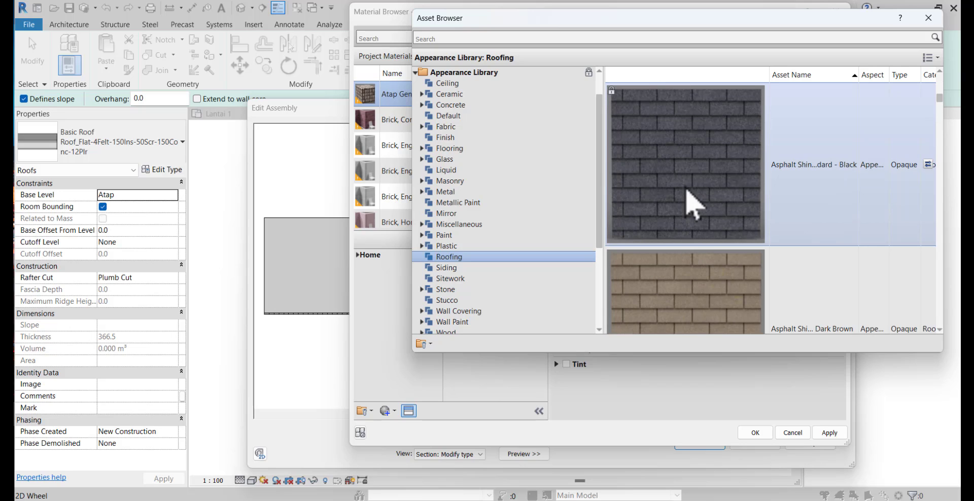
double_click(685, 186)
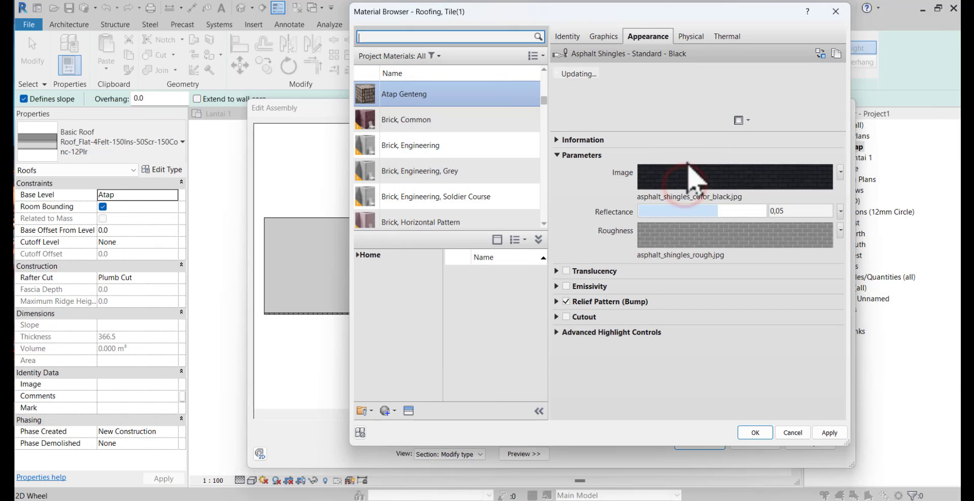
Assign the Atap Genteng material to the Finish 2 layer and accept the roof structure and type settings
click(754, 433)
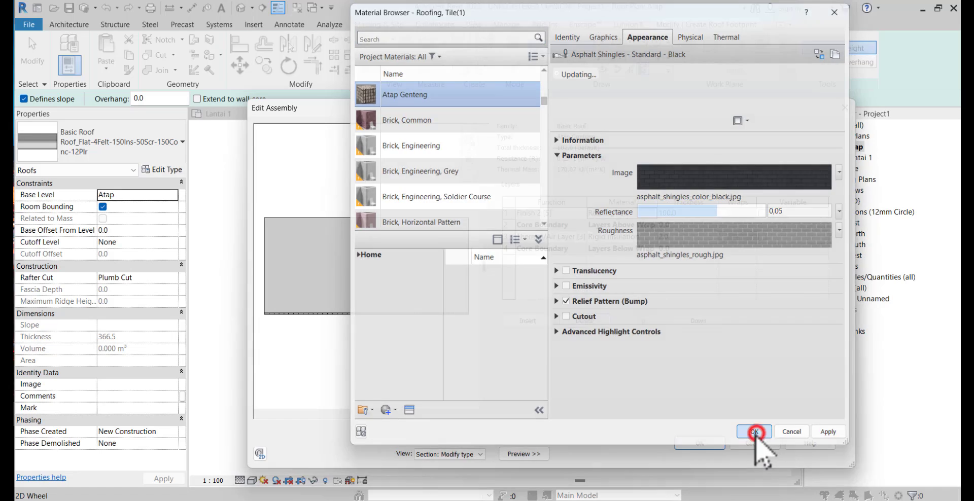
click(704, 441)
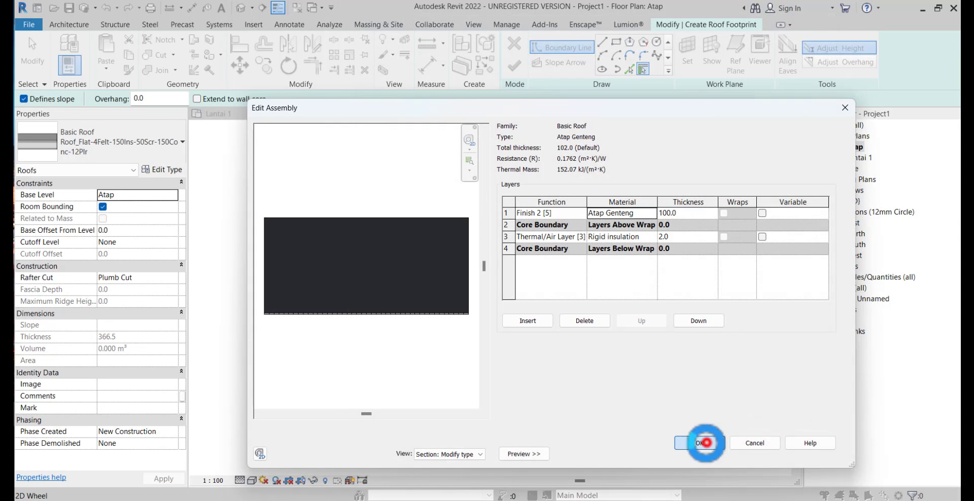
click(702, 449)
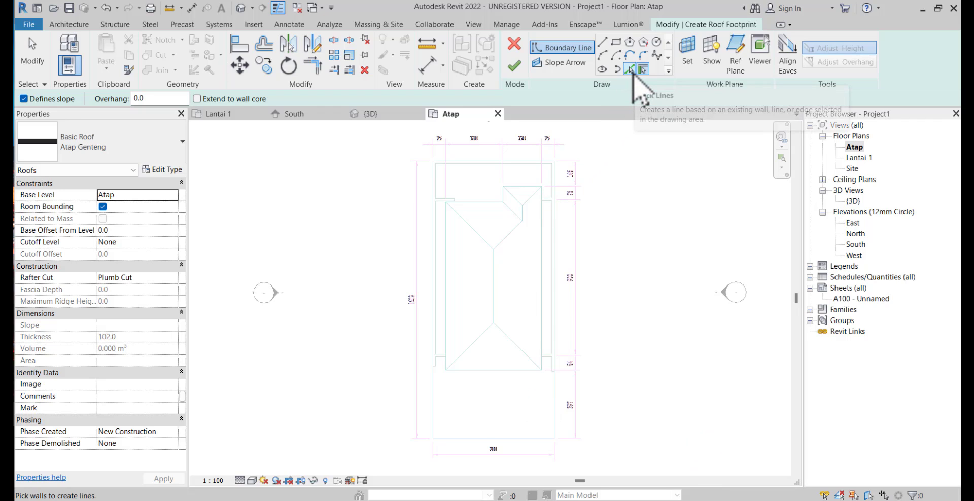
Create the sloped roof boundary with Pick Lines from the outer roof edges of the linked plan, including the small stepped projection
click(630, 70)
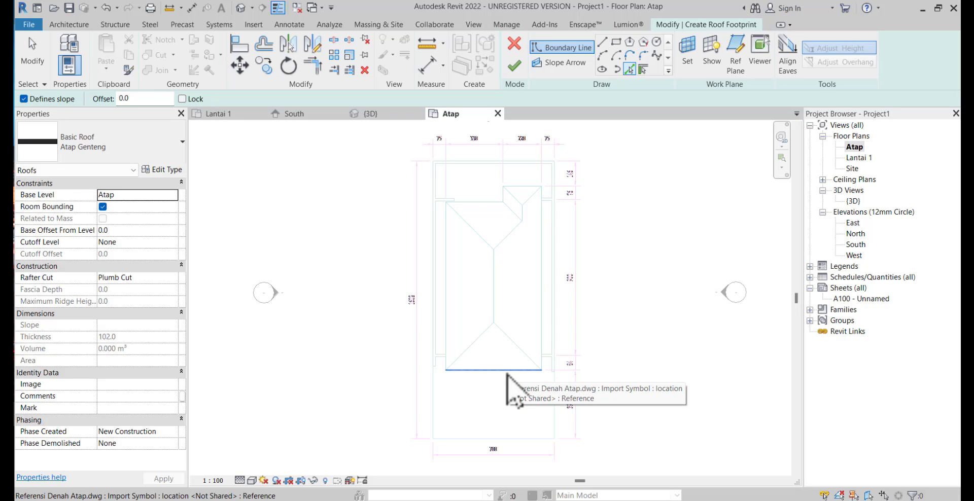
key(Tab)
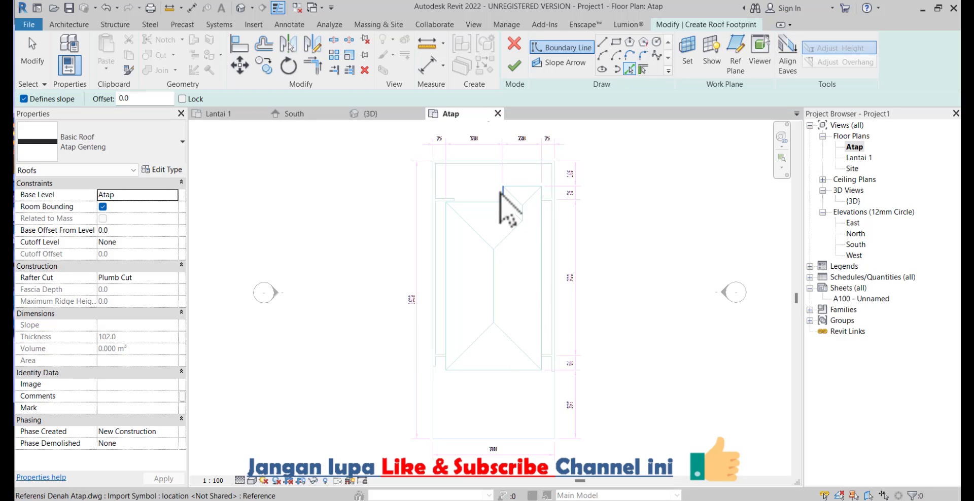
key(Tab)
key(Tab)
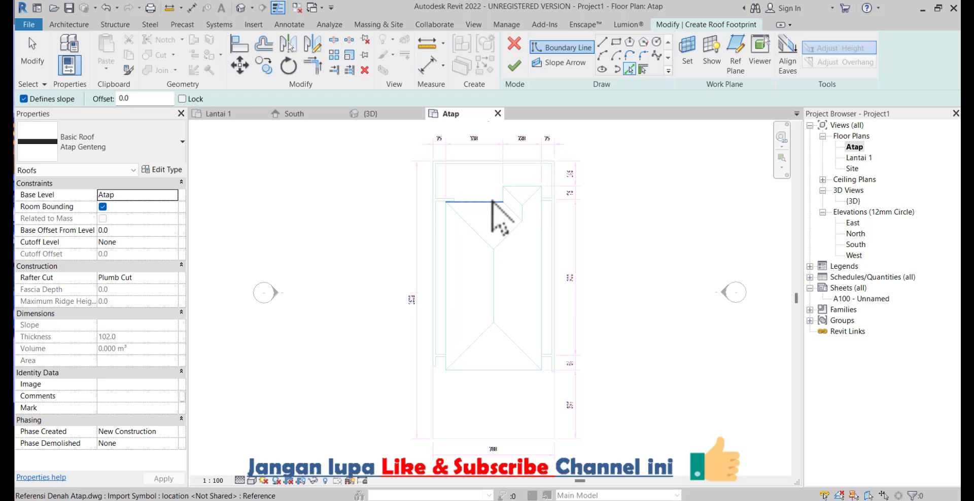
click(496, 210)
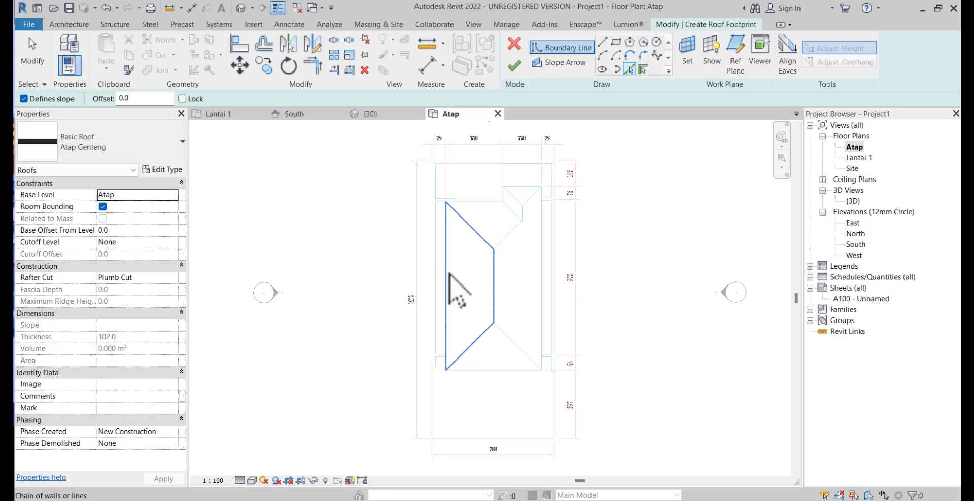
click(541, 271)
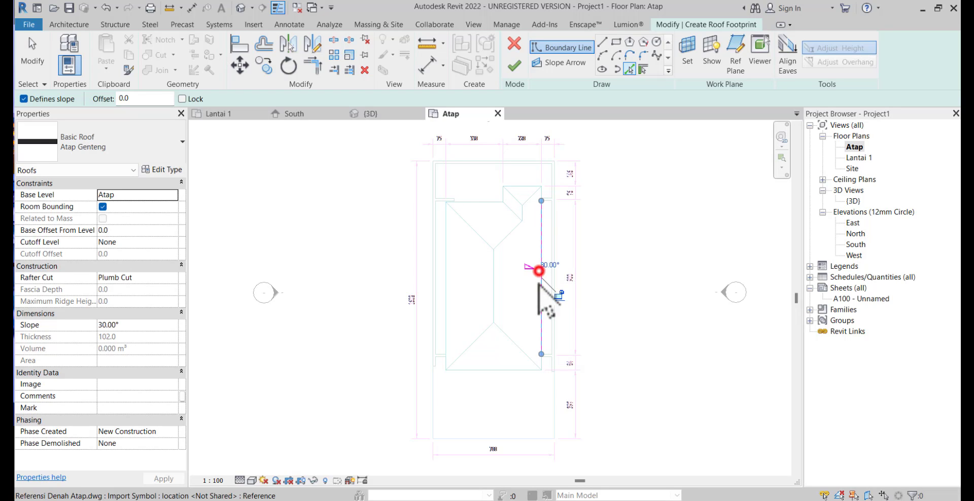
click(503, 369)
click(446, 279)
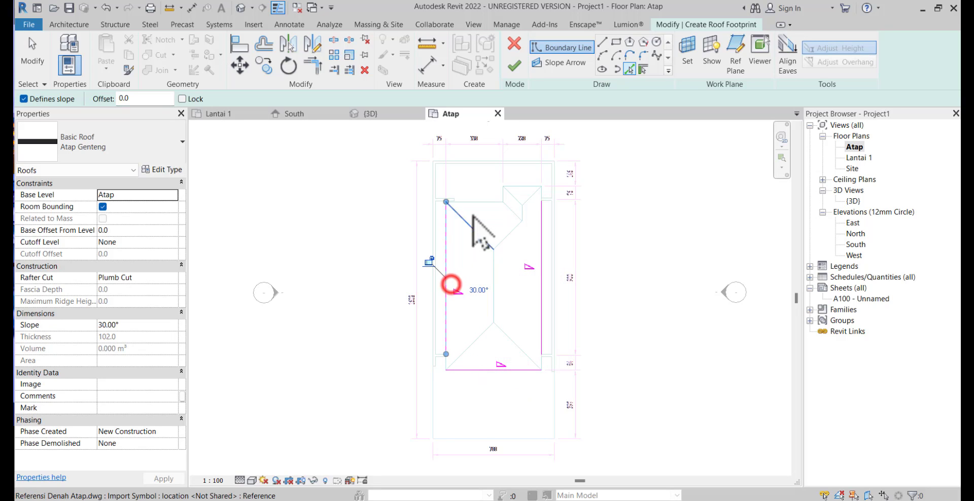
click(474, 202)
click(526, 189)
scroll(527, 193, up, 3)
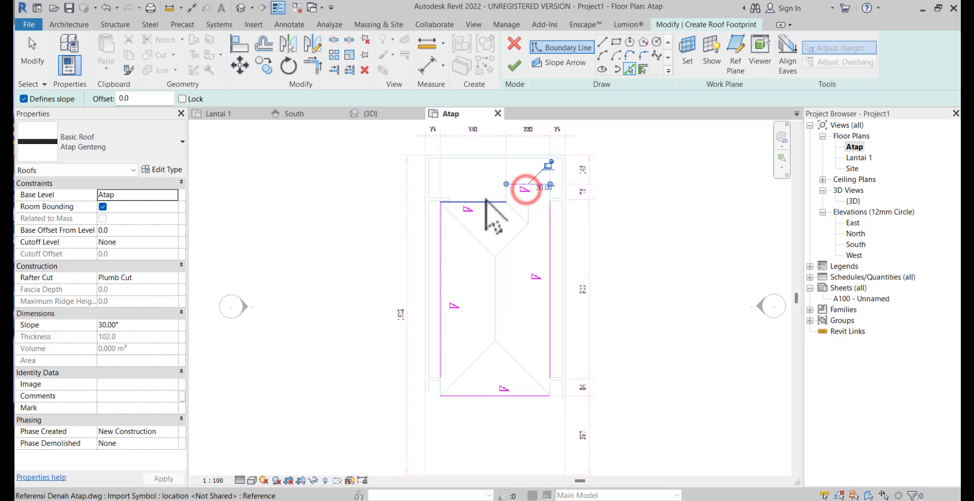
scroll(496, 250, down, 3)
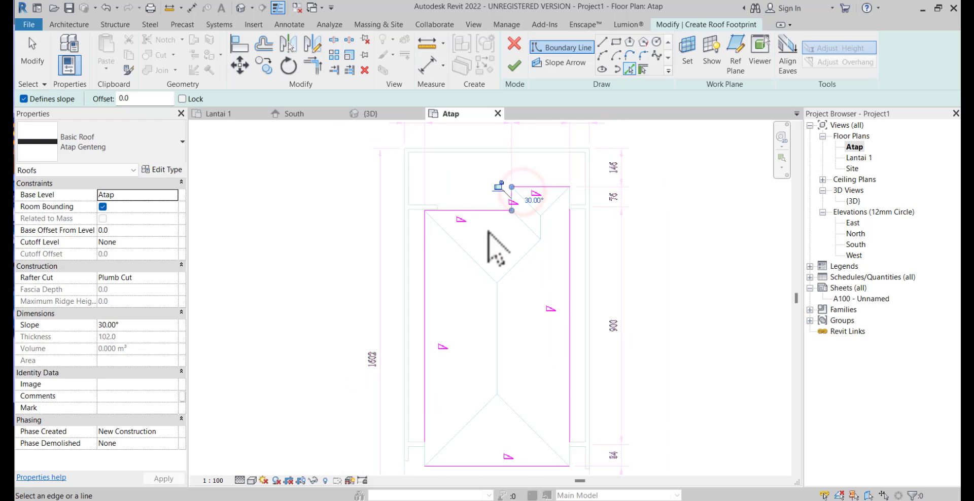
Trim the roof boundary lines into closed corners at the lower-left and upper-right of the footprint
click(312, 65)
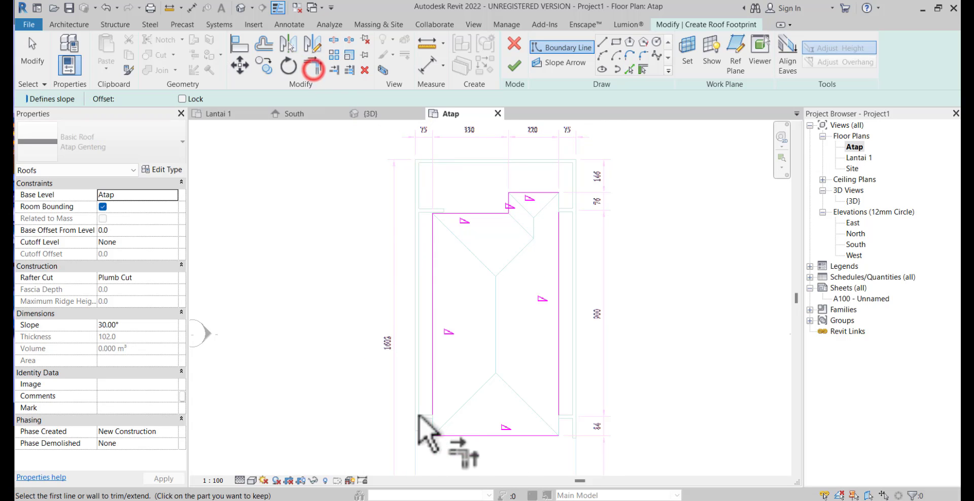
scroll(441, 446, up, 3)
click(466, 434)
click(449, 376)
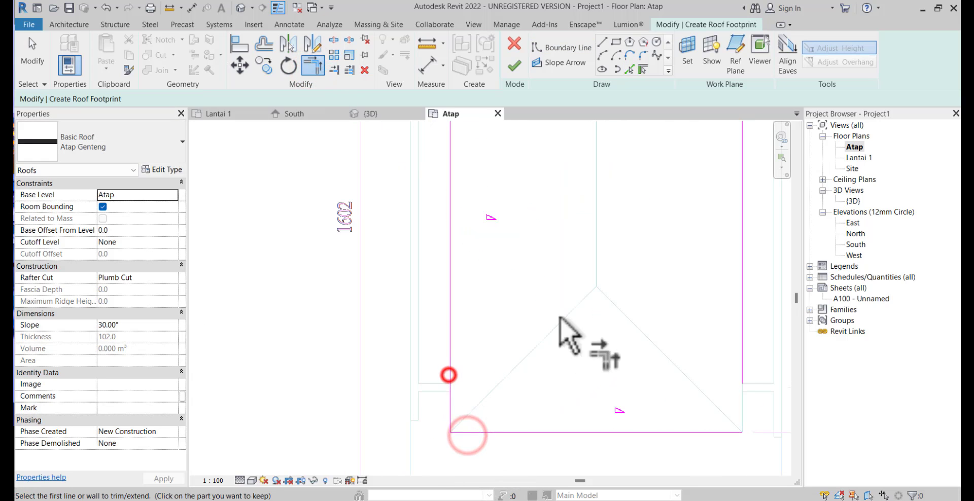
scroll(566, 284, down, 3)
middle_drag(565, 284, 490, 392)
scroll(488, 446, down, 1)
mouse_move(489, 446)
middle_down()
mouse_move(489, 435)
mouse_move(440, 500)
middle_up()
click(543, 265)
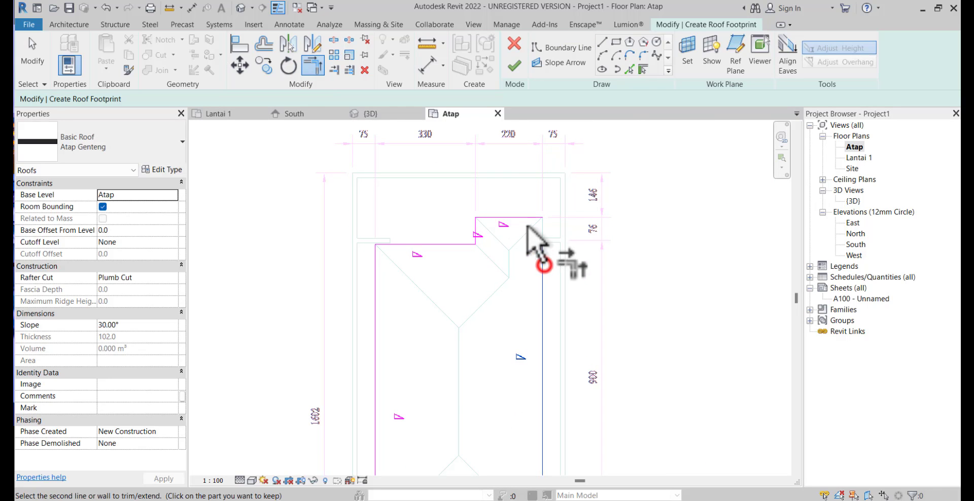
click(523, 217)
scroll(516, 275, down, 2)
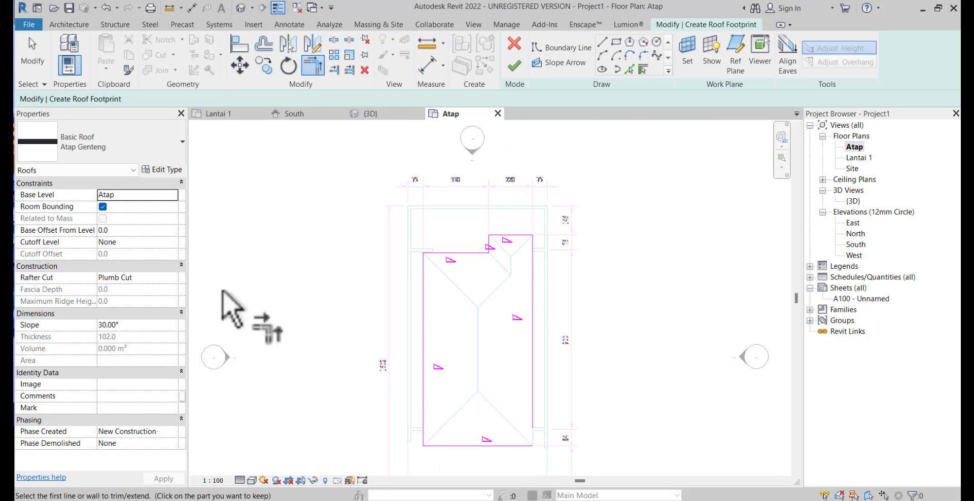
Close the footprint's lower-right corner with Trim/Extend to Corner and finish the roof
click(513, 65)
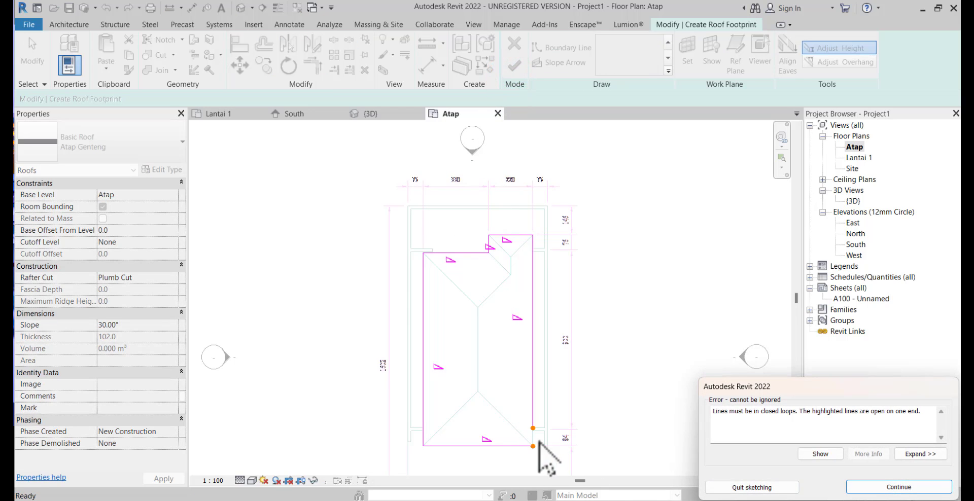
click(898, 487)
key(t)
key(r)
scroll(538, 474, up, 4)
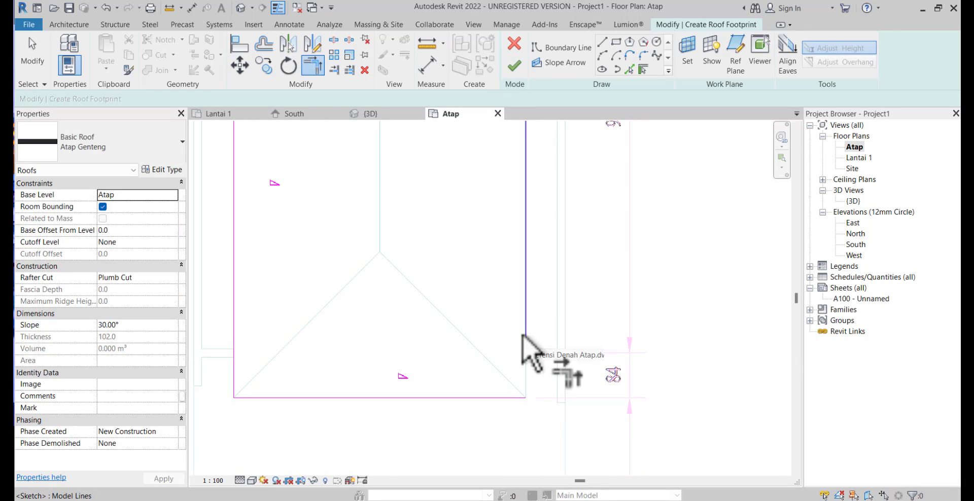
click(522, 336)
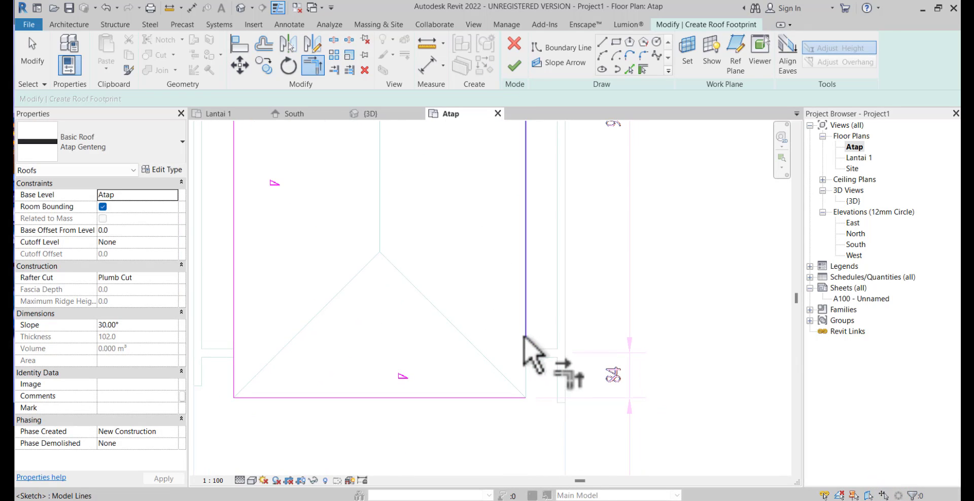
click(505, 398)
scroll(471, 380, down, 5)
click(514, 65)
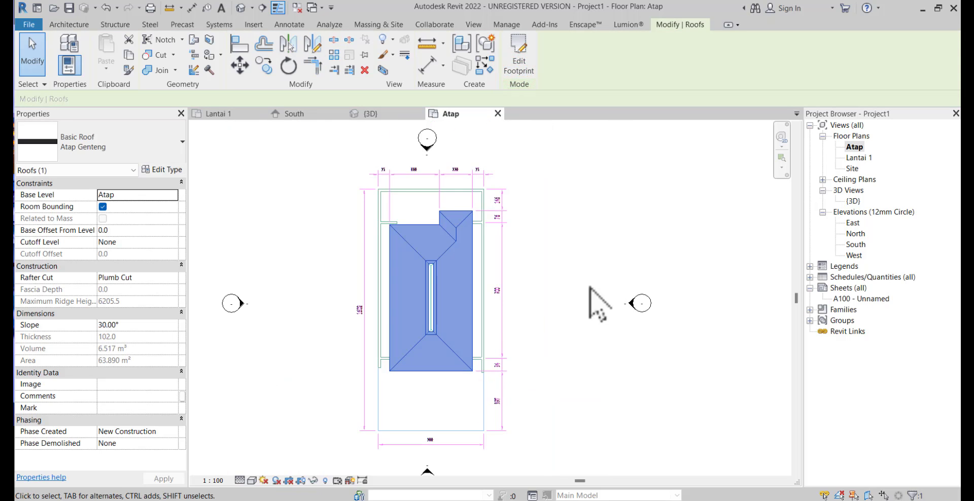
Set the Atap plan's view range to a 2500 offset for both the top and the cut plane
click(444, 383)
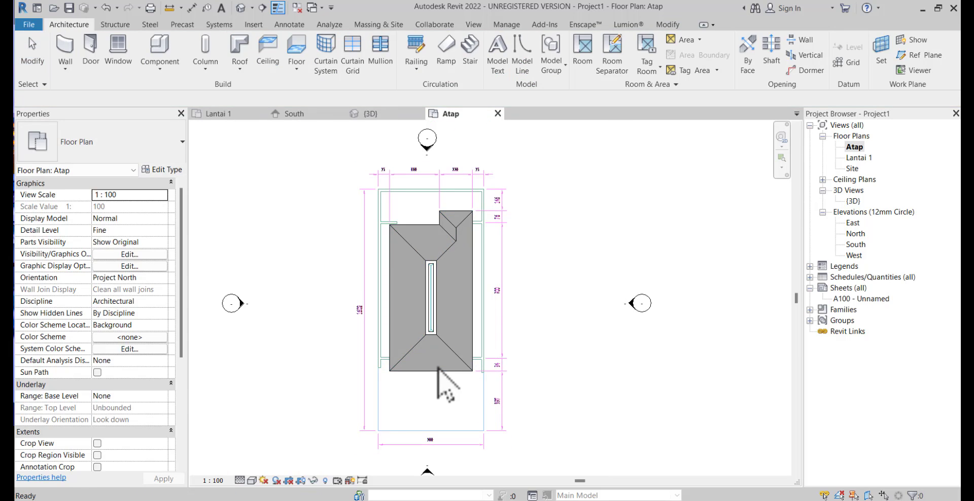
scroll(437, 357, up, 1)
scroll(441, 339, up, 1)
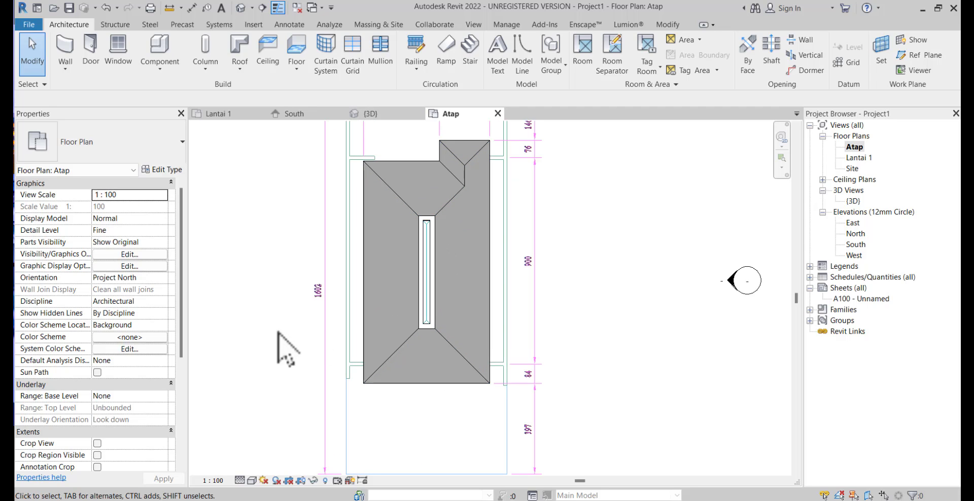
scroll(137, 373, down, 3)
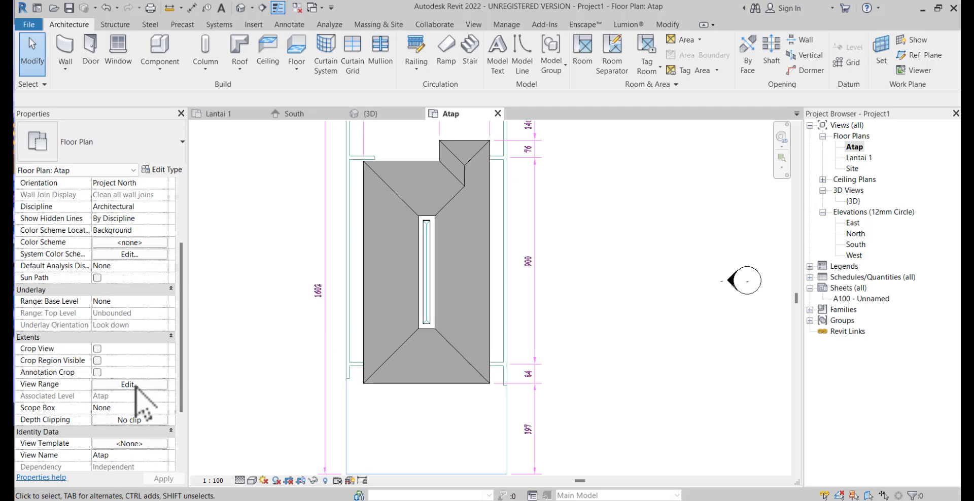
click(136, 385)
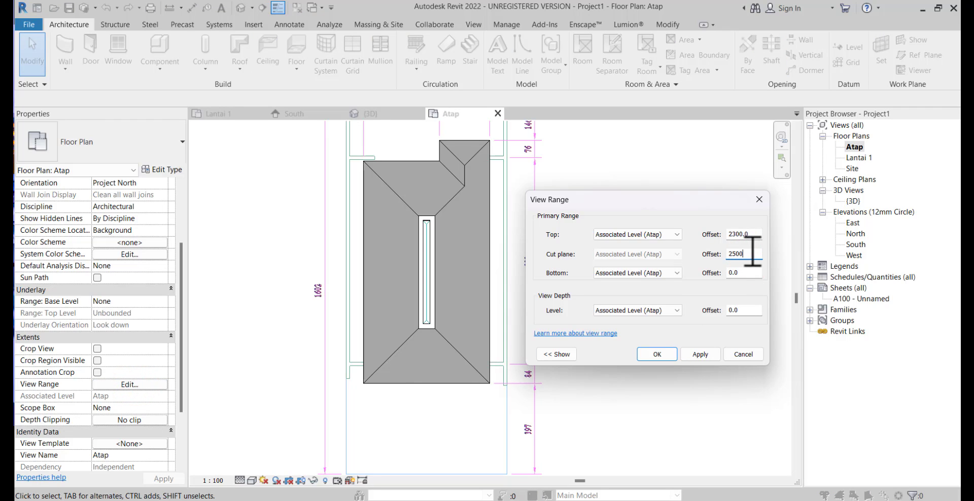
double_click(751, 234)
text(250)
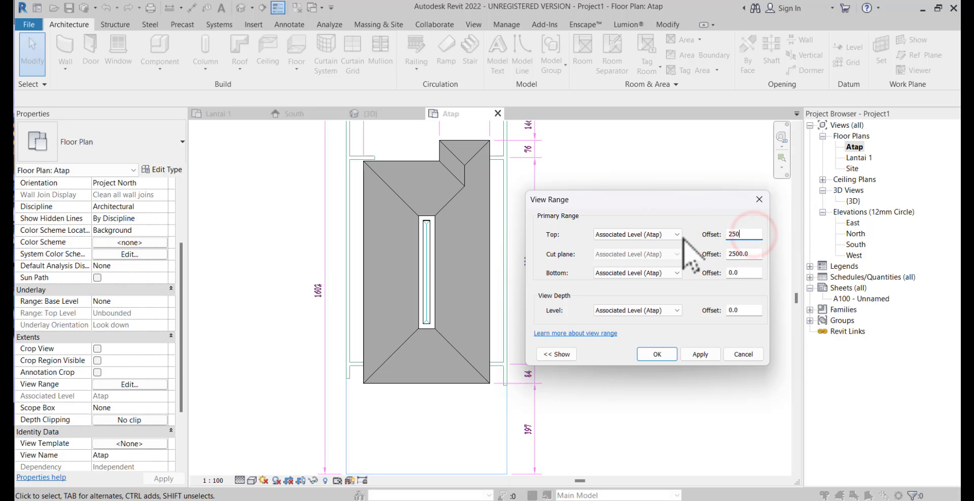
click(672, 353)
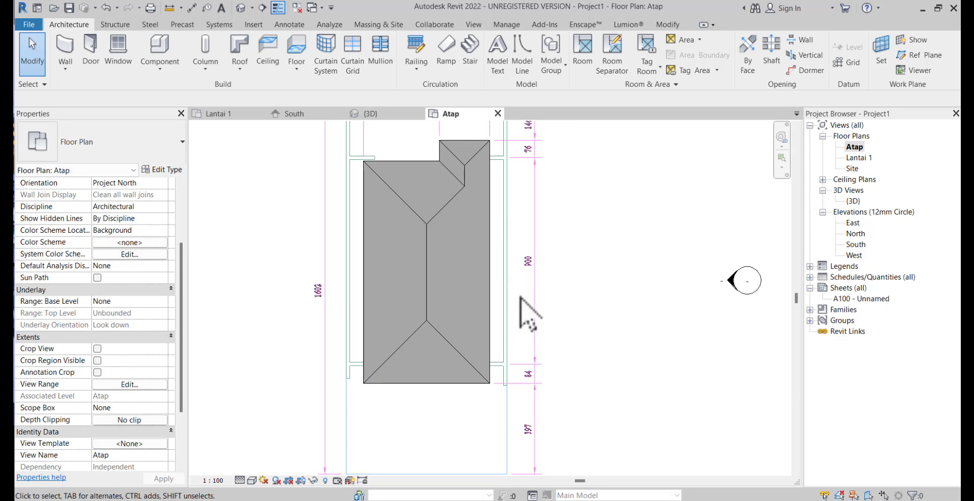
Start a floor on the Atap level and duplicate the Lantai Dalam type as Dar Talang, keeping its layer structure
scroll(521, 295, down, 1)
middle_drag(522, 296, 505, 323)
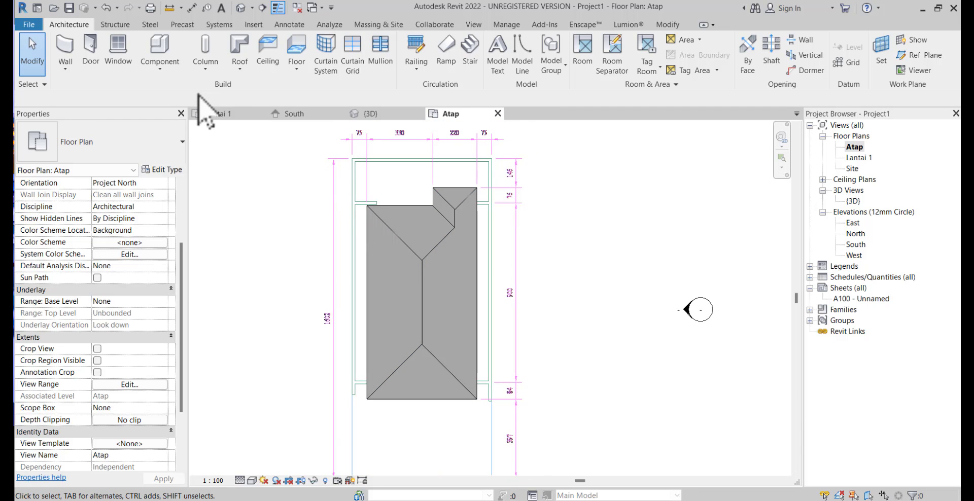
click(291, 46)
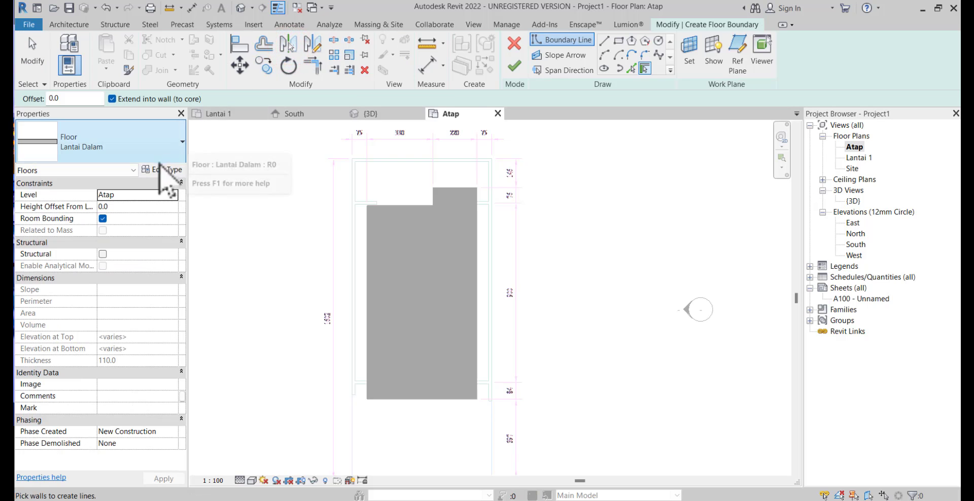
click(159, 170)
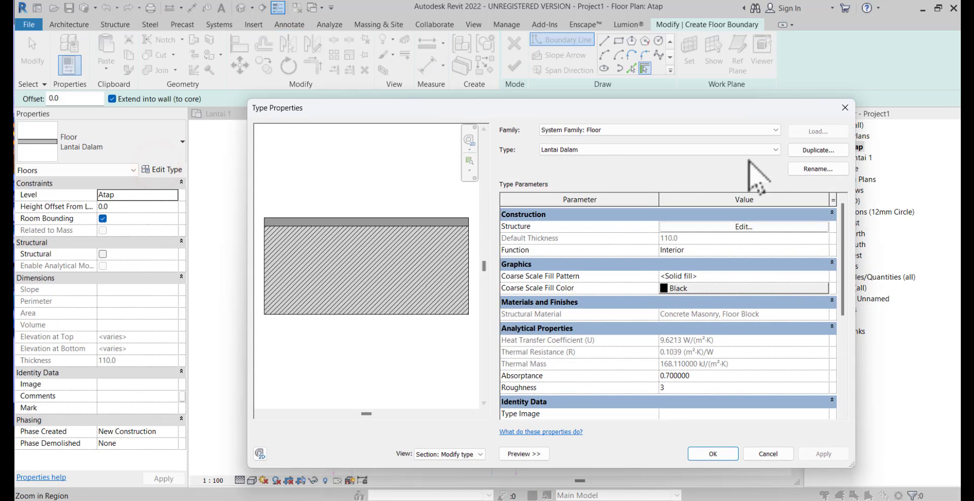
click(800, 153)
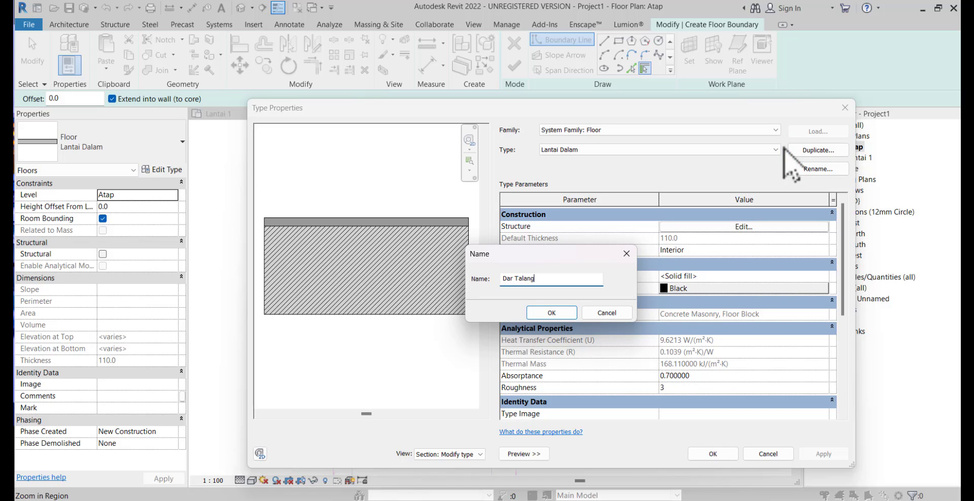
click(552, 313)
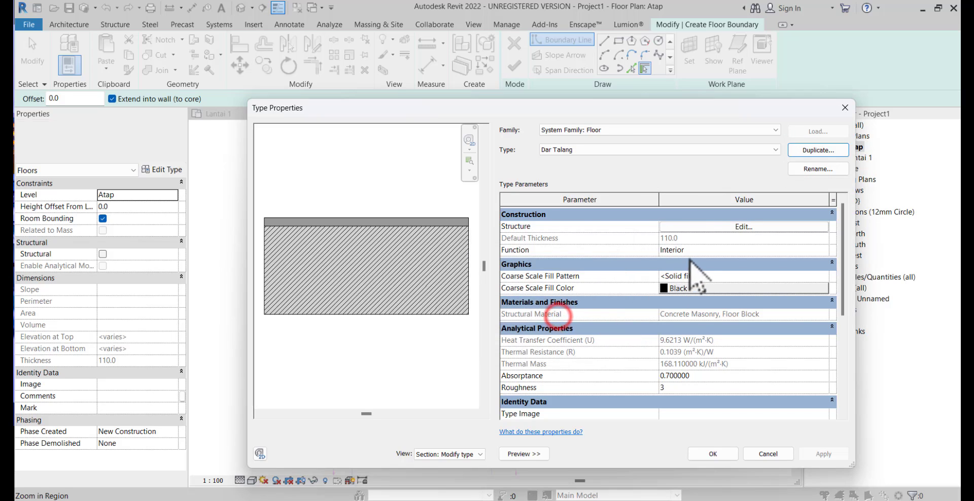
click(680, 227)
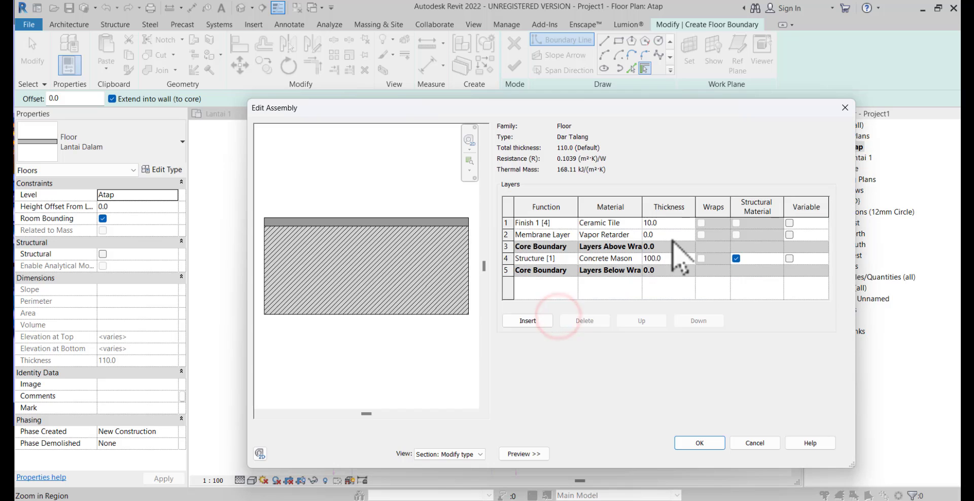
click(715, 440)
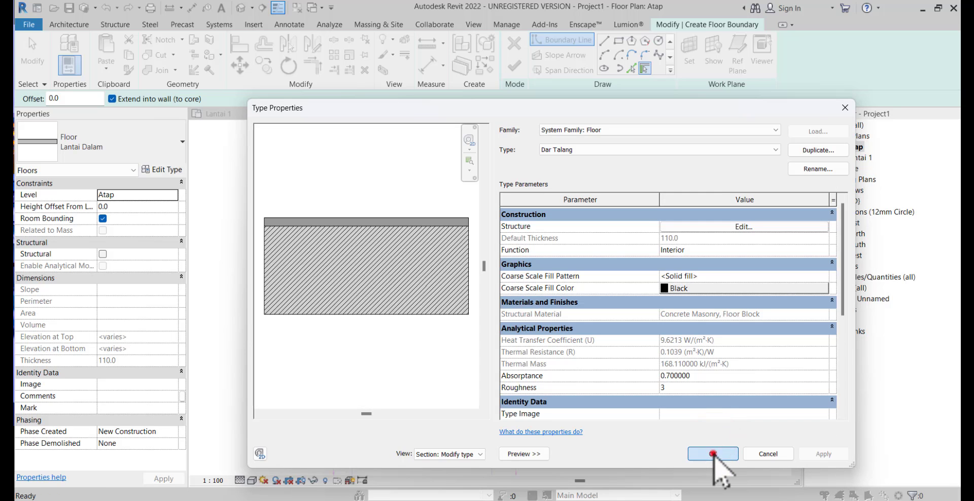
click(713, 454)
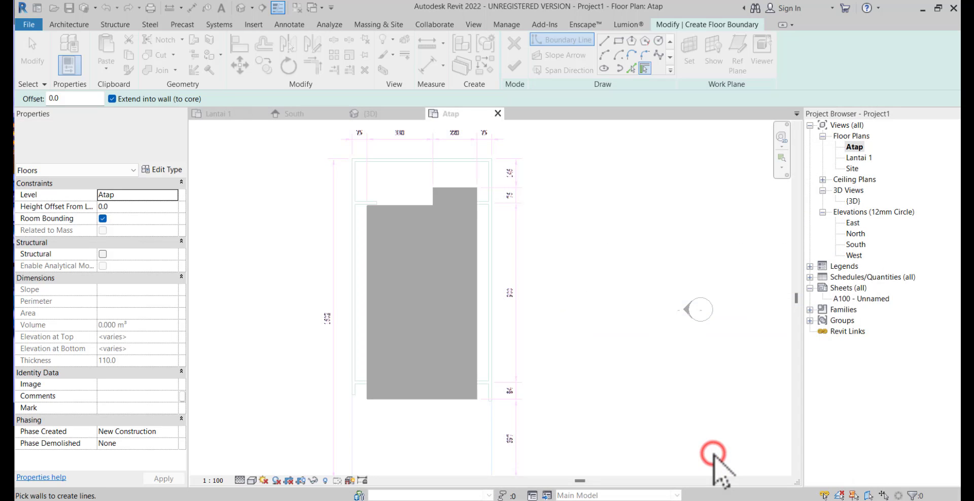
Sketch a rectangular Dar Talang boundary about 8850 mm long in the strip between the roof's right edge and the side wall
click(617, 42)
scroll(494, 228, up, 5)
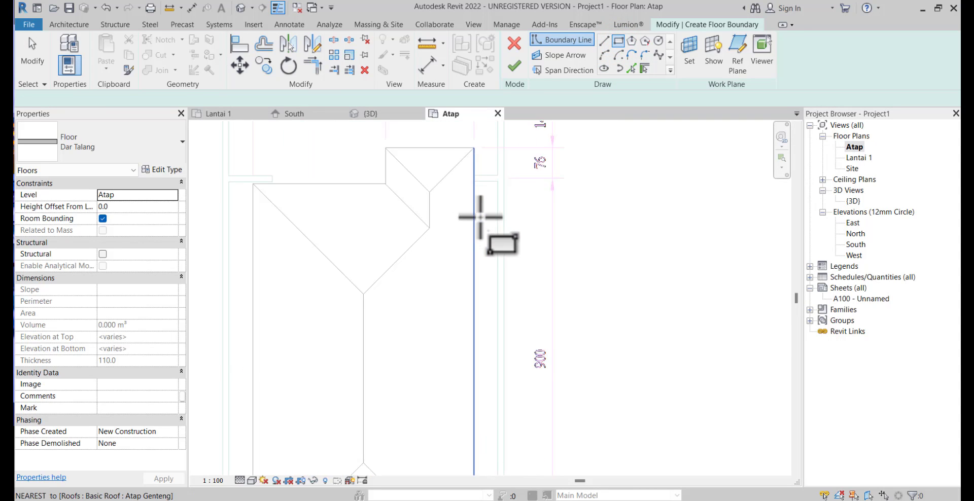
click(501, 178)
scroll(475, 272, down, 3)
middle_drag(475, 272, 475, 131)
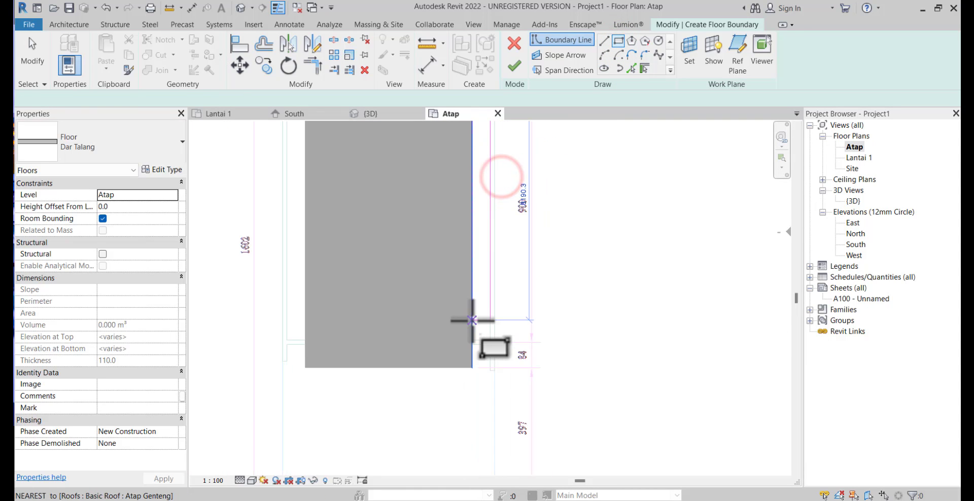
middle_drag(472, 321, 470, 294)
scroll(470, 319, up, 3)
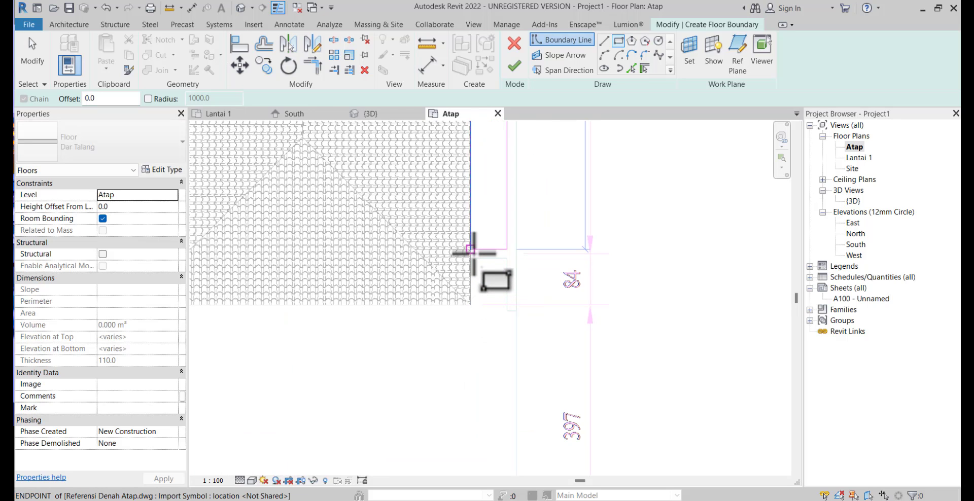
click(472, 251)
scroll(475, 278, down, 3)
middle_drag(478, 282, 472, 379)
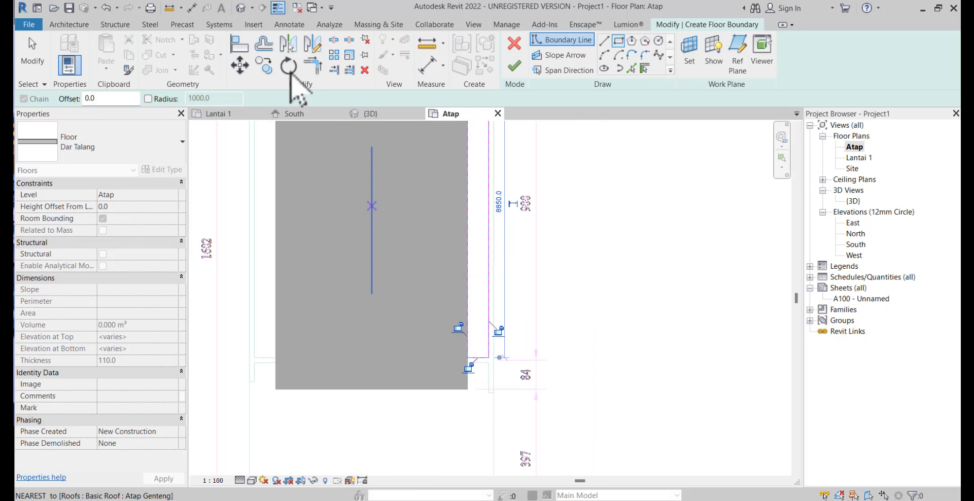
Offset the gutter boundary's roof-side line 200 under the roof and finish the floor without attaching the walls
click(270, 49)
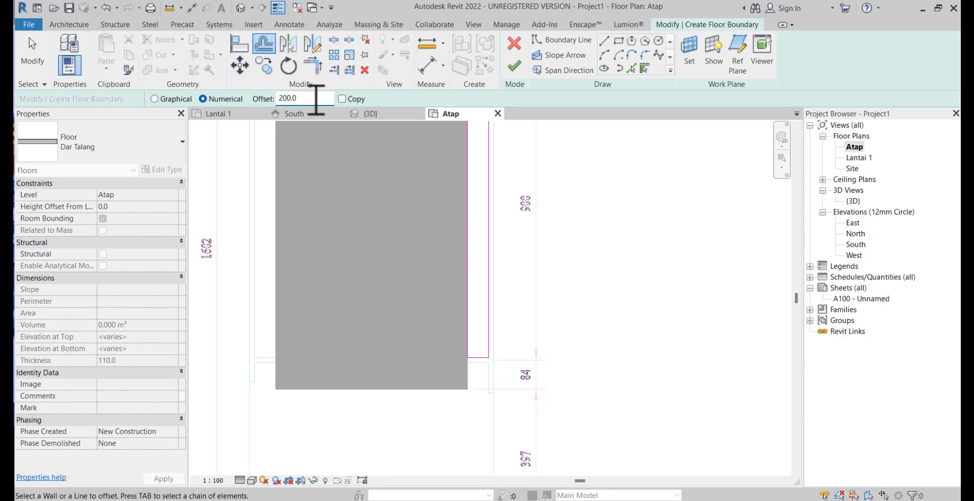
click(463, 227)
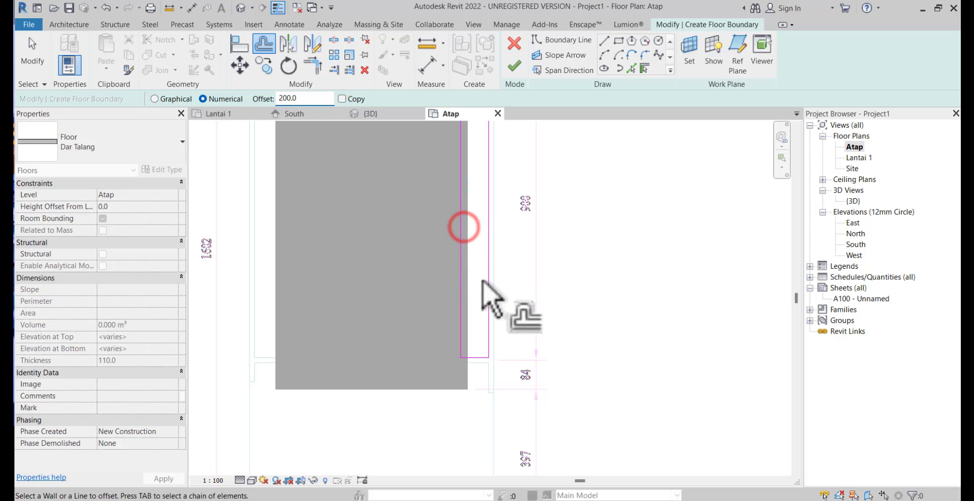
scroll(487, 304, down, 2)
middle_drag(495, 343, 524, 394)
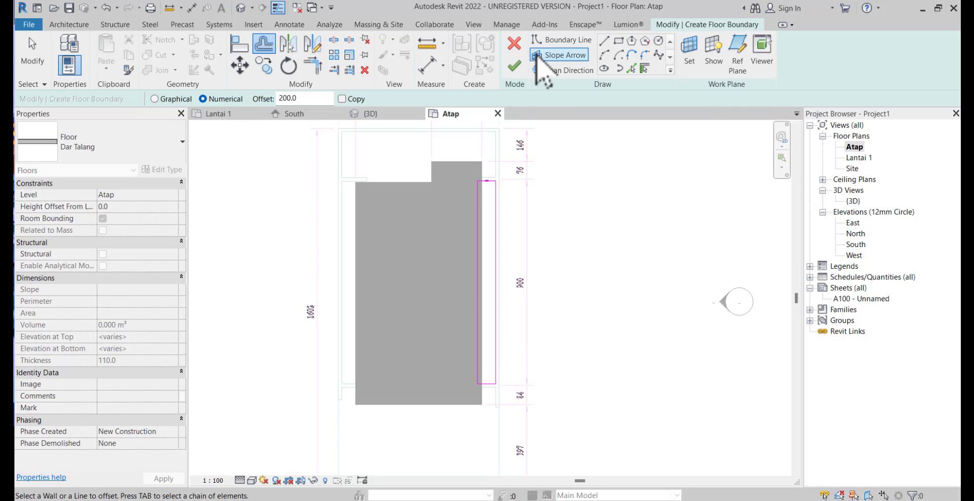
click(513, 66)
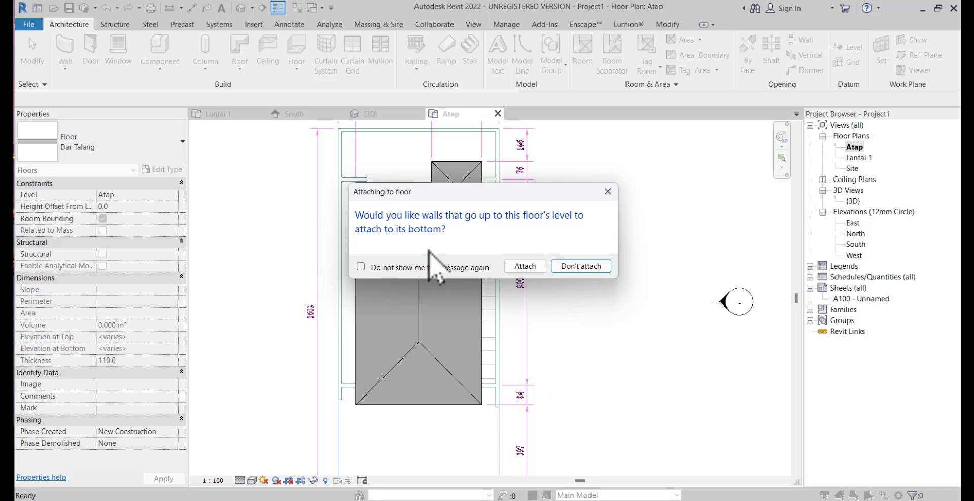
click(574, 266)
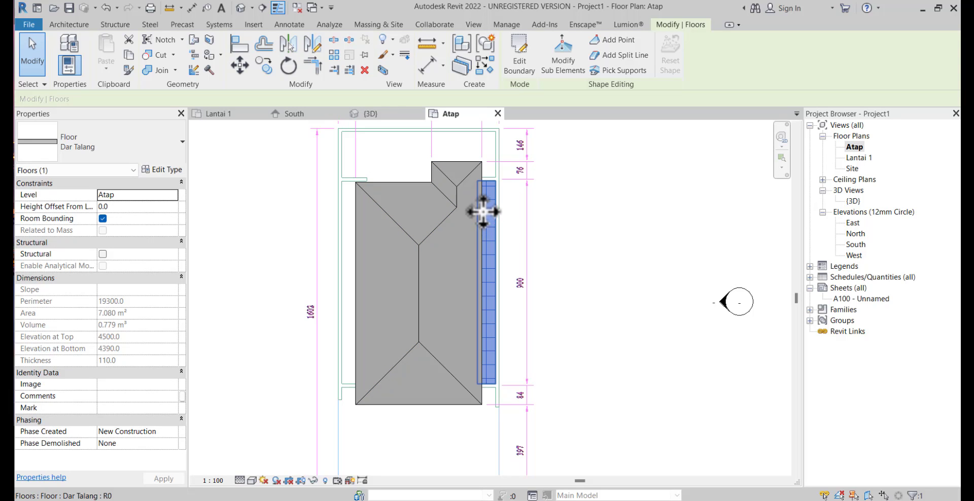
From the Dar Talang finish layer's material, duplicate Concrete, Cast In Situ as a new material named Beton Talang
click(168, 170)
click(766, 228)
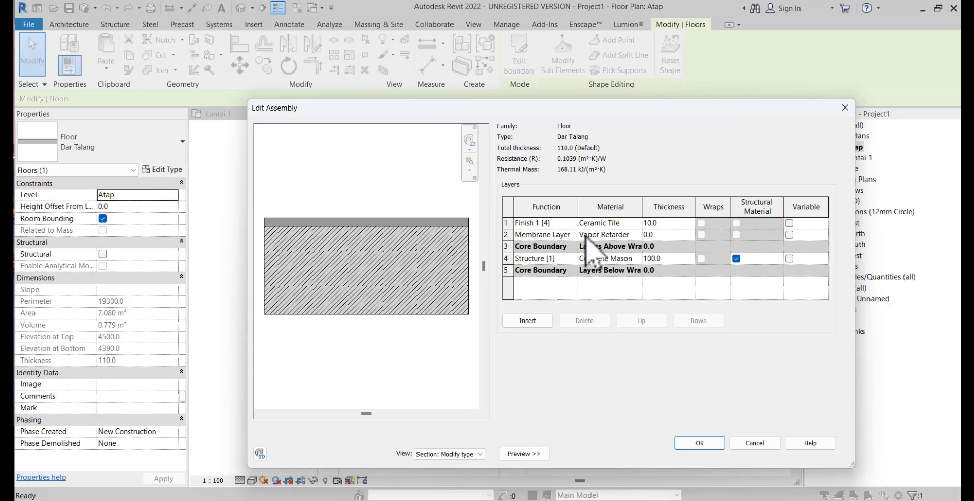
click(617, 223)
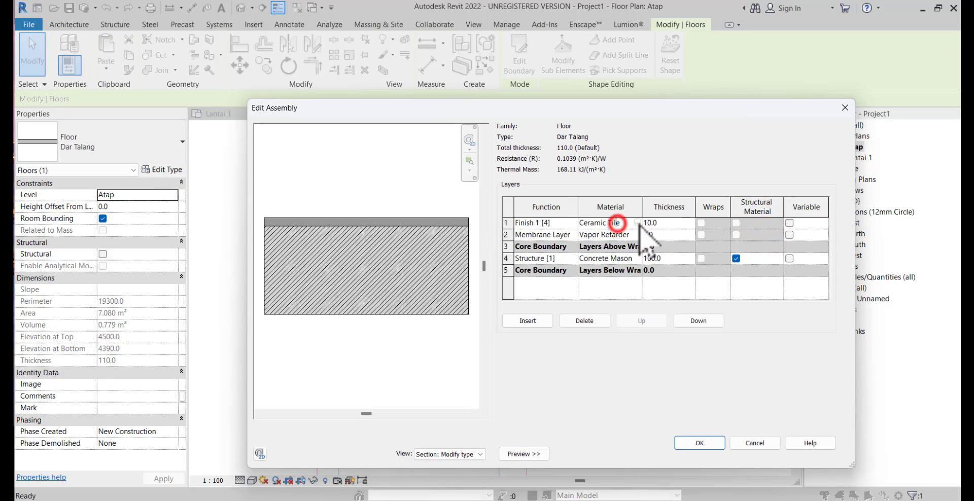
click(637, 223)
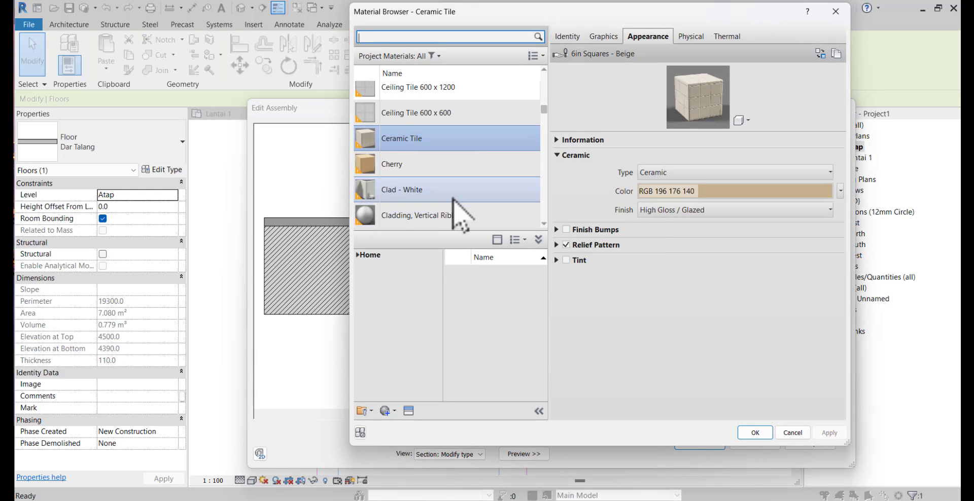
scroll(456, 202, down, 3)
scroll(455, 206, down, 1)
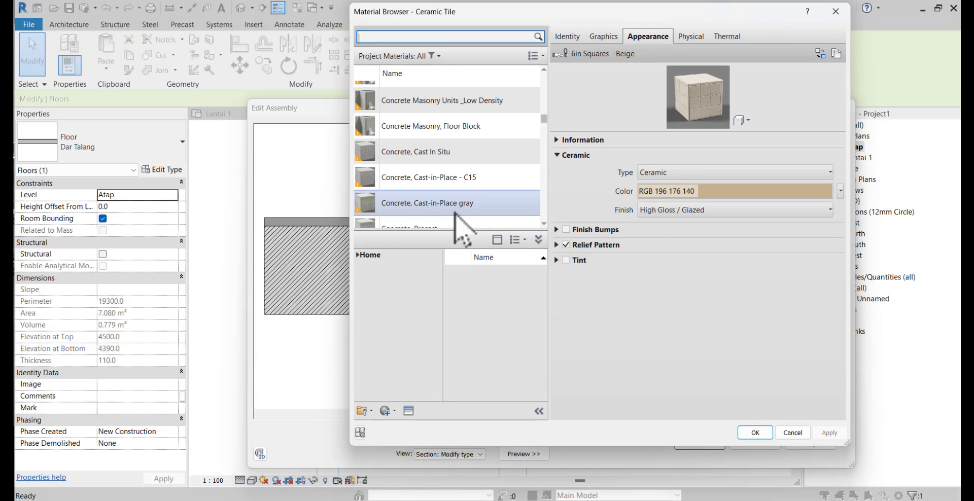
right_click(429, 160)
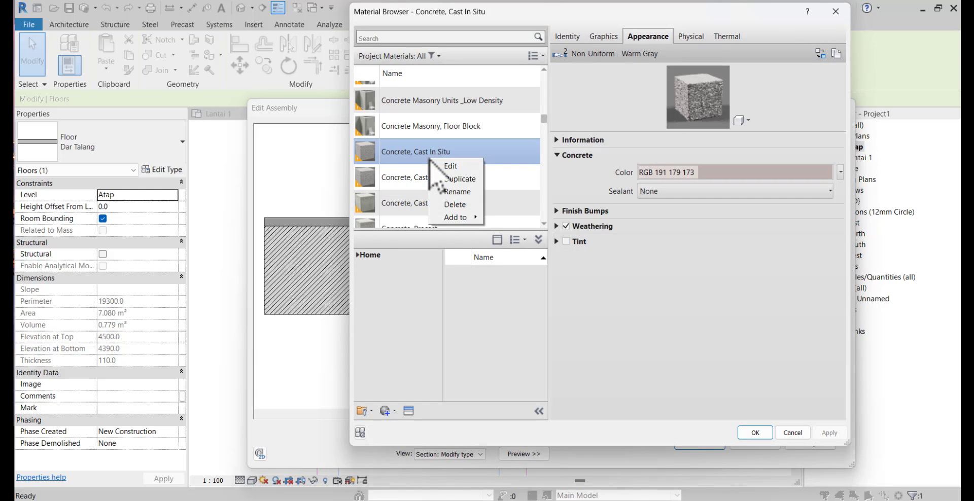
click(454, 179)
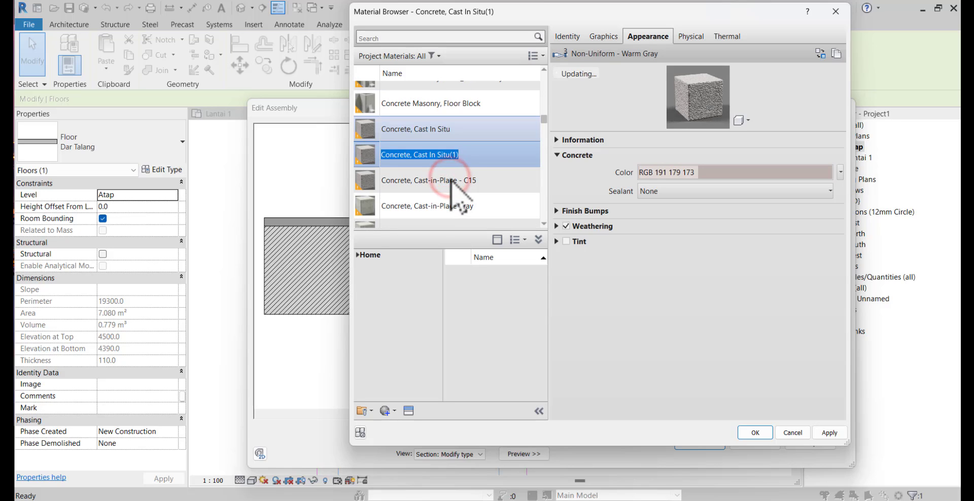
text(Beton Talang)
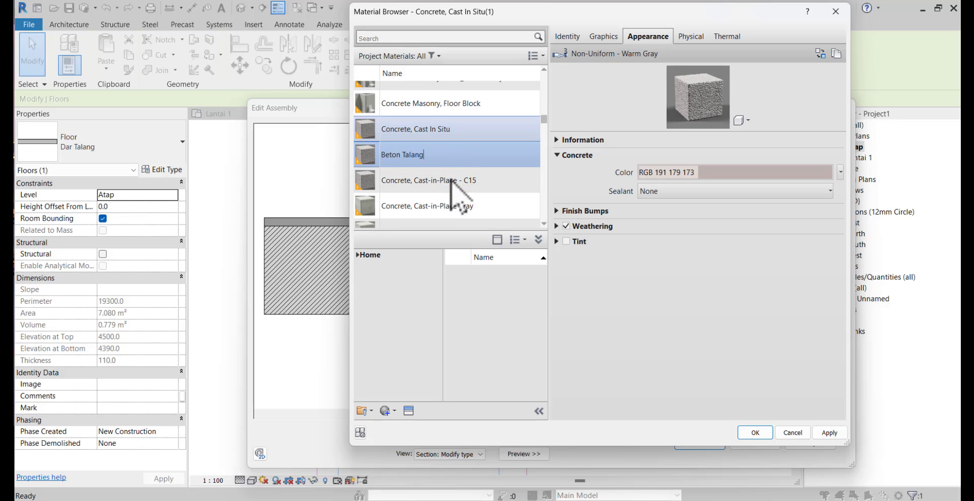
key(Return)
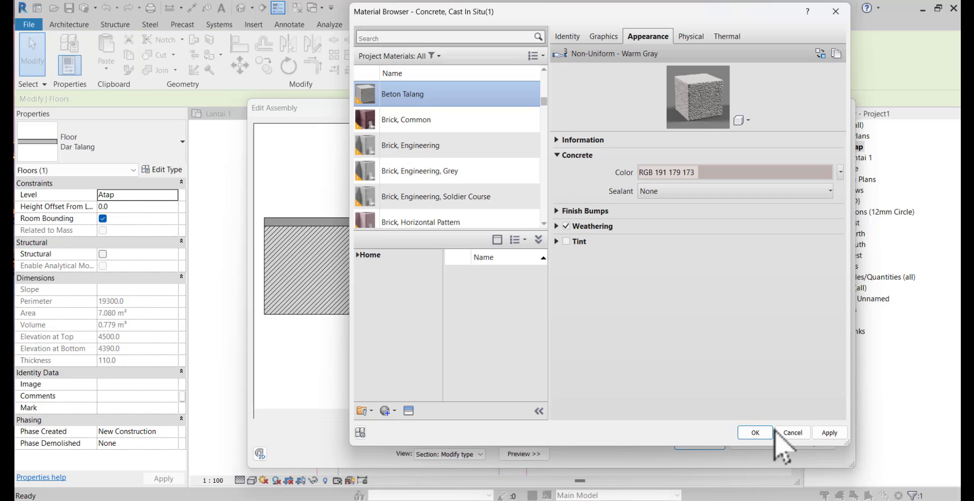
Assign Beton Talang to the Dar Talang Finish 1 layer and accept the type's structure
click(755, 433)
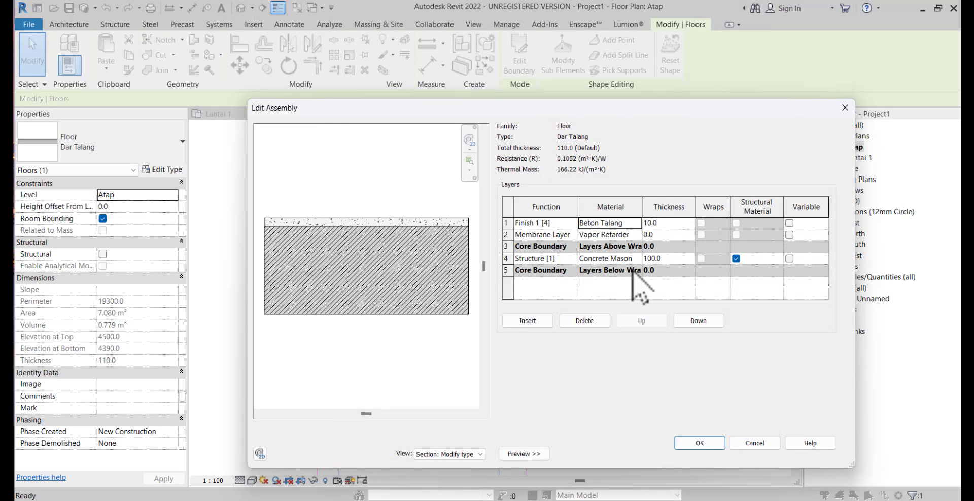
click(707, 443)
click(703, 454)
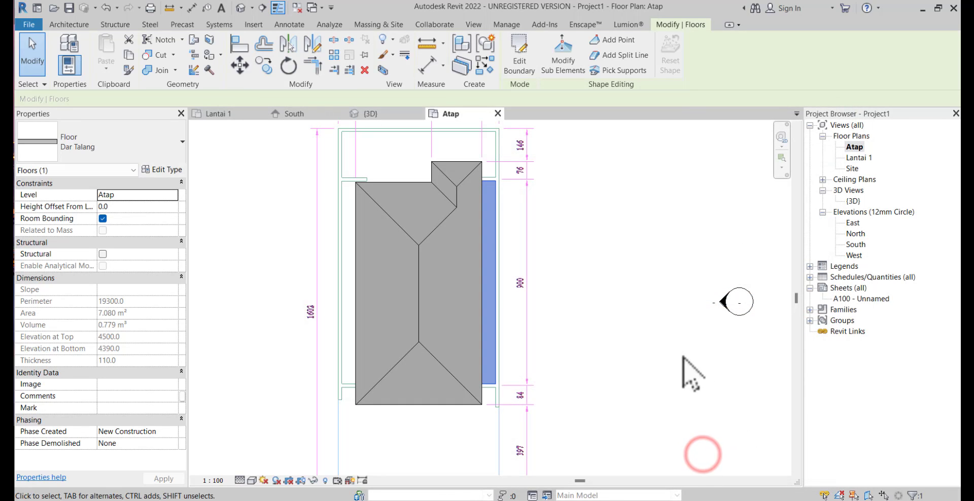
Copy the Dar Talang slab from its lower outer corner to the opposite long side of the roof
click(261, 67)
click(495, 384)
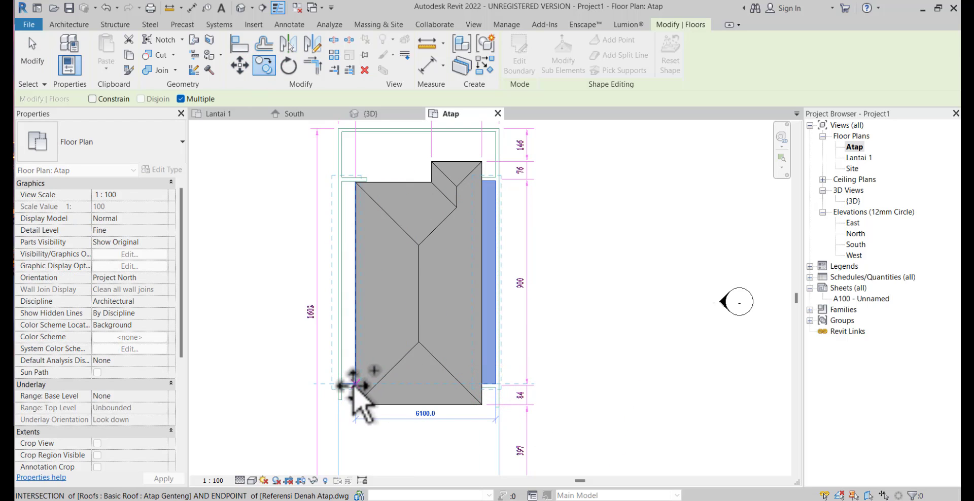
scroll(314, 248, up, 1)
scroll(333, 195, up, 1)
key(Escape)
key(Escape)
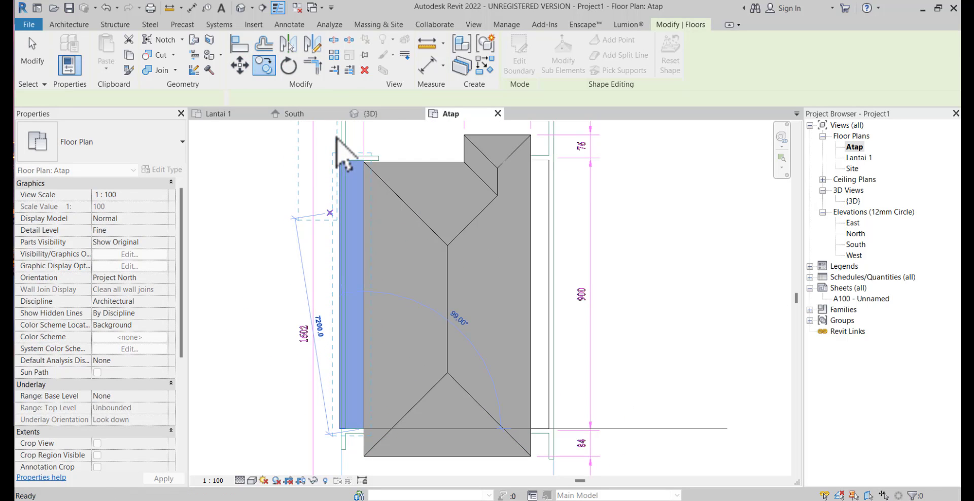
Move the copied gutter slab by its upper outer corner onto the inner face of the adjacent side wall
scroll(336, 152, up, 5)
click(348, 201)
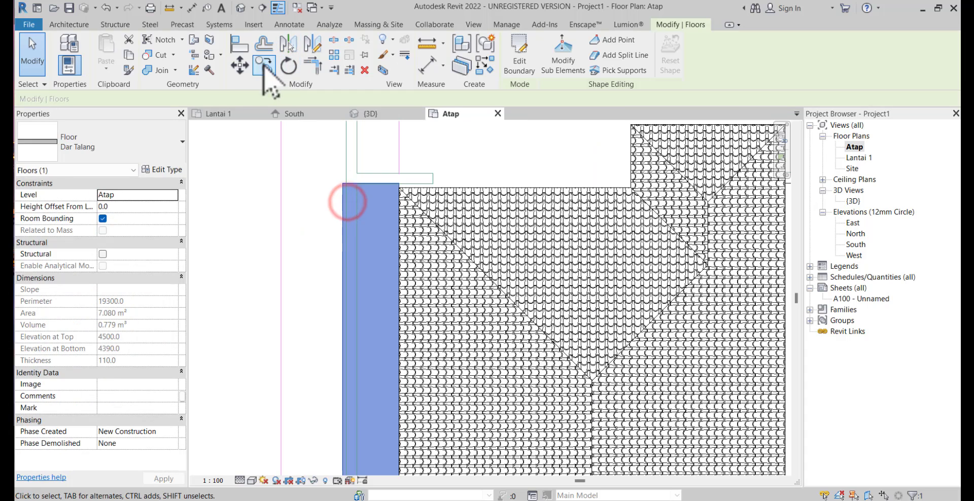
click(240, 65)
click(341, 183)
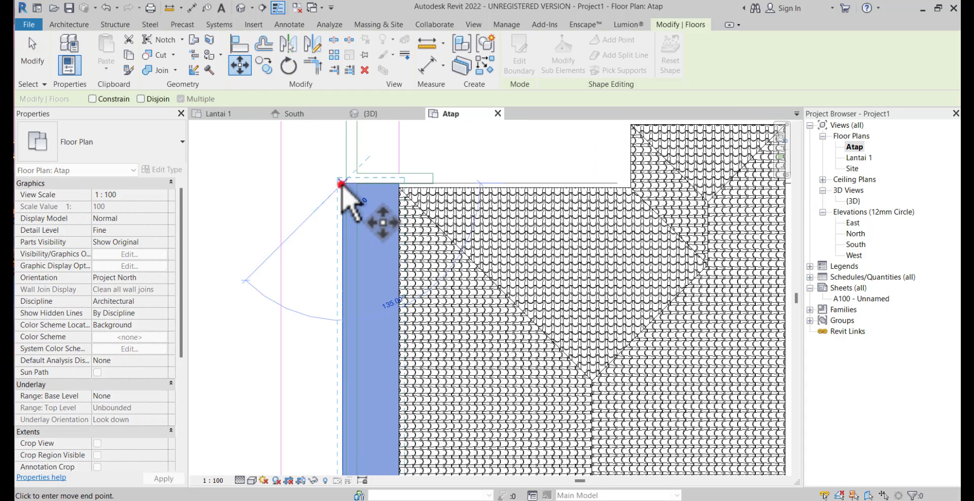
click(356, 183)
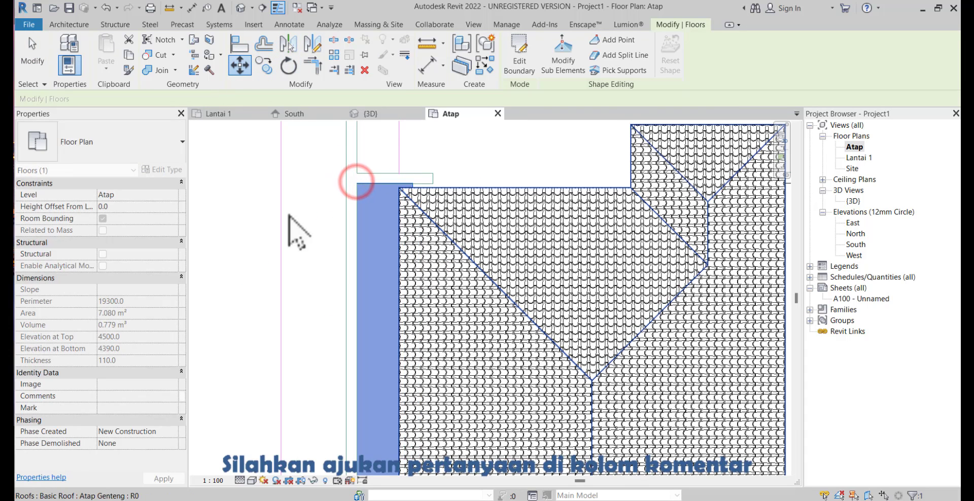
key(Escape)
scroll(399, 225, down, 2)
middle_drag(400, 224, 346, 146)
scroll(346, 146, down, 2)
middle_drag(347, 192, 347, 282)
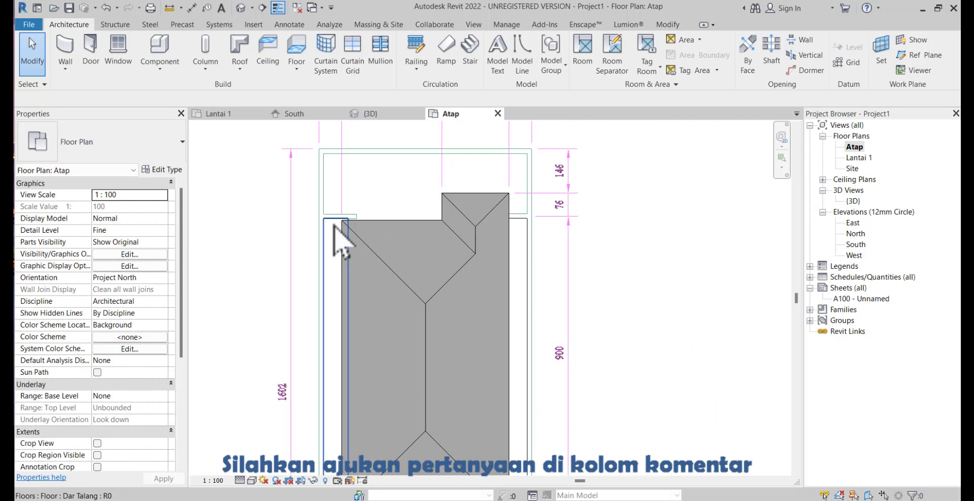
scroll(344, 219, up, 2)
scroll(331, 347, down, 2)
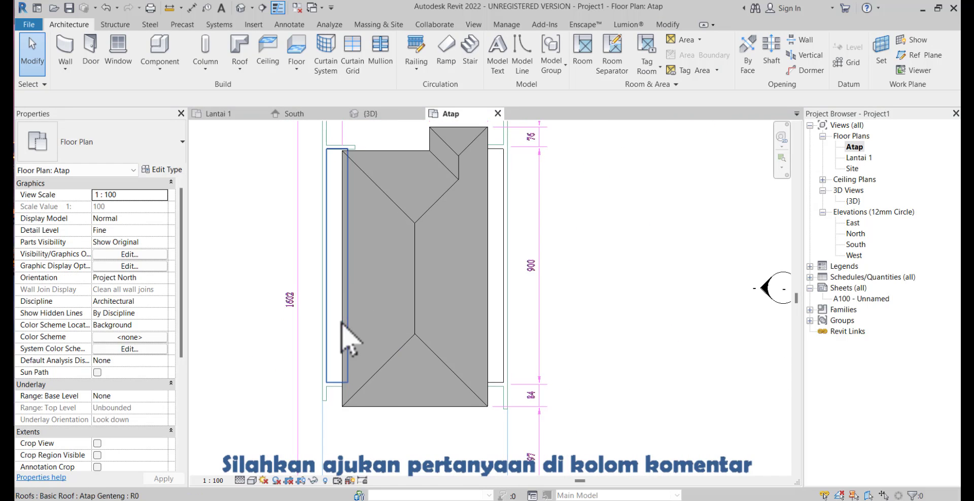
Open the 3D view and set the Atap Genteng roof's base offset from level to 450
double_click(854, 201)
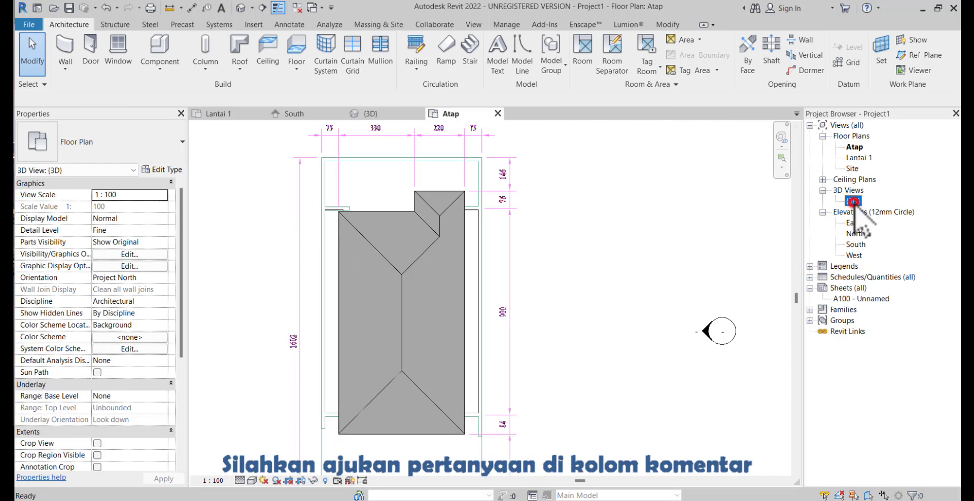
shift+middle_drag(615, 320, 674, 261)
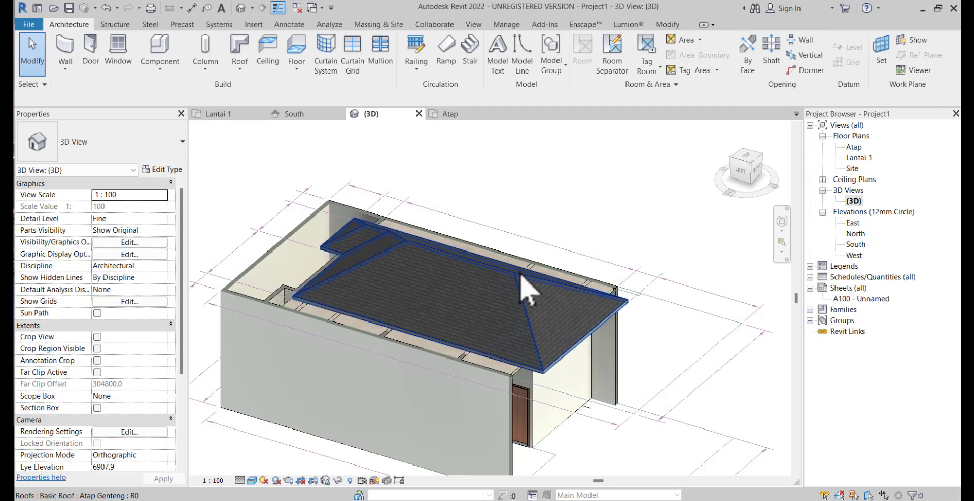
click(539, 289)
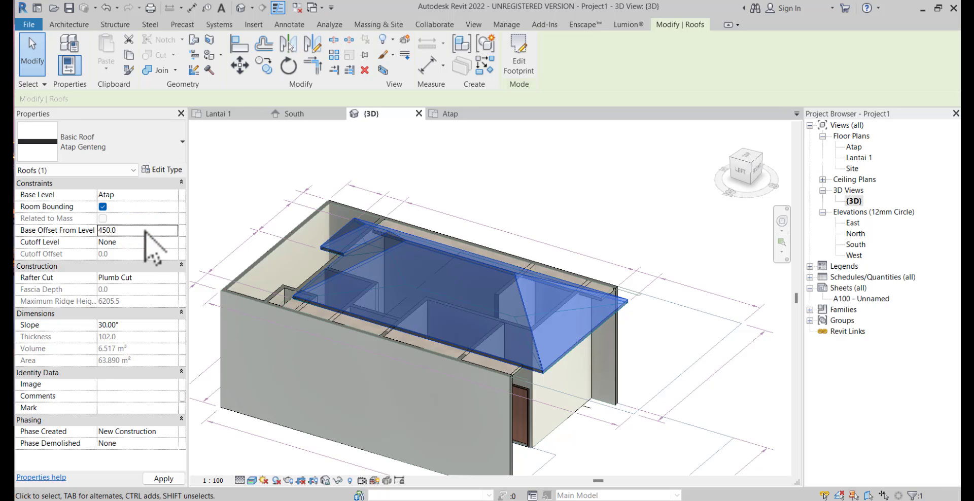
key(Escape)
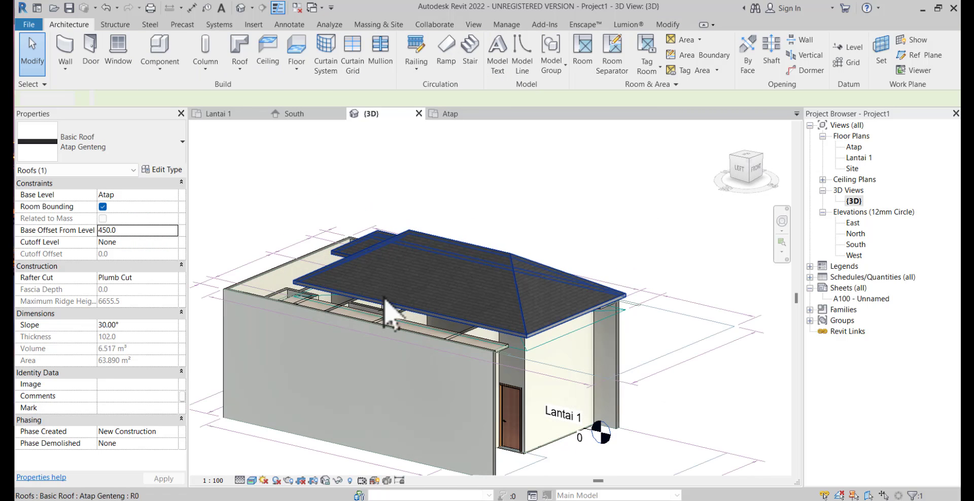
Set the top offset of the two side walls and the rear Dinding Bata wall to 450
shift+middle_drag(490, 344, 341, 316)
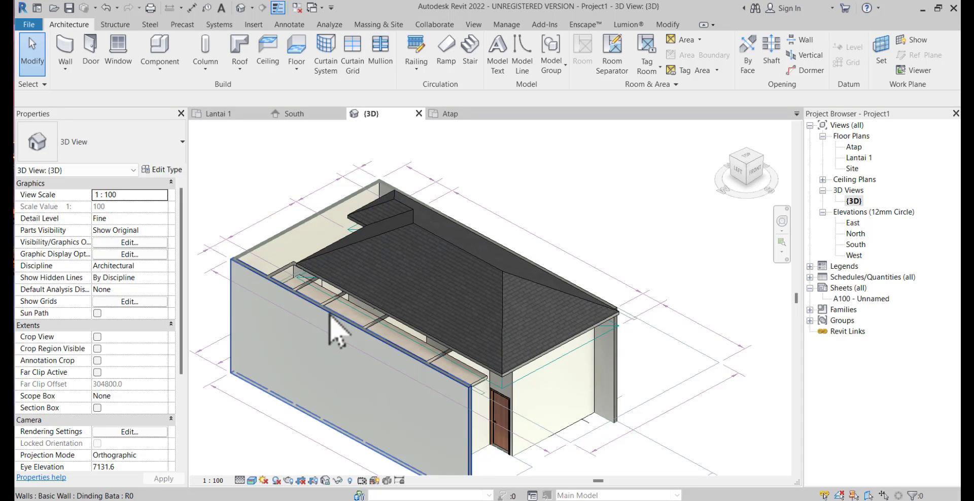
click(339, 329)
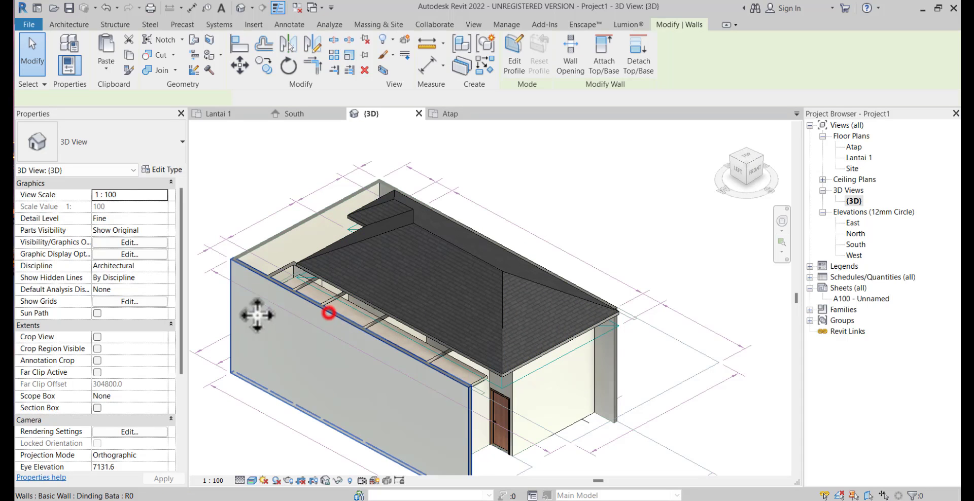
ctrl+click(271, 248)
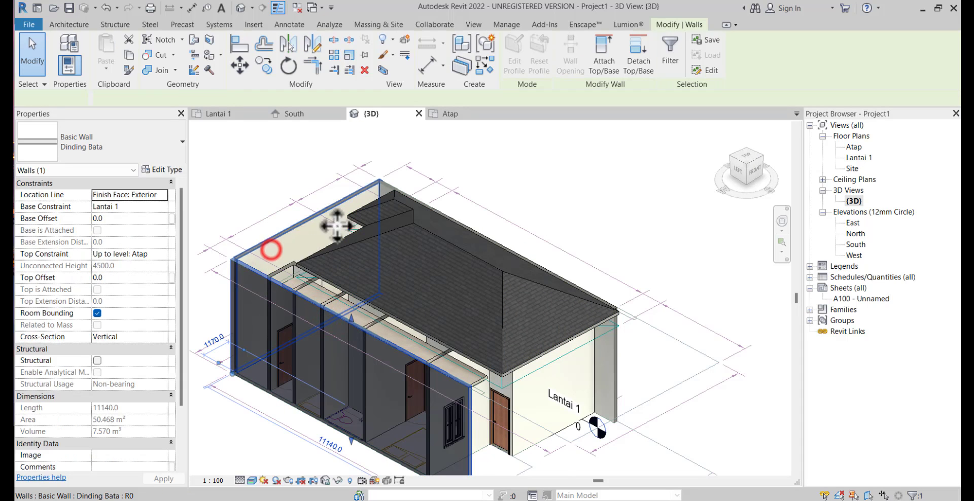
ctrl+click(388, 182)
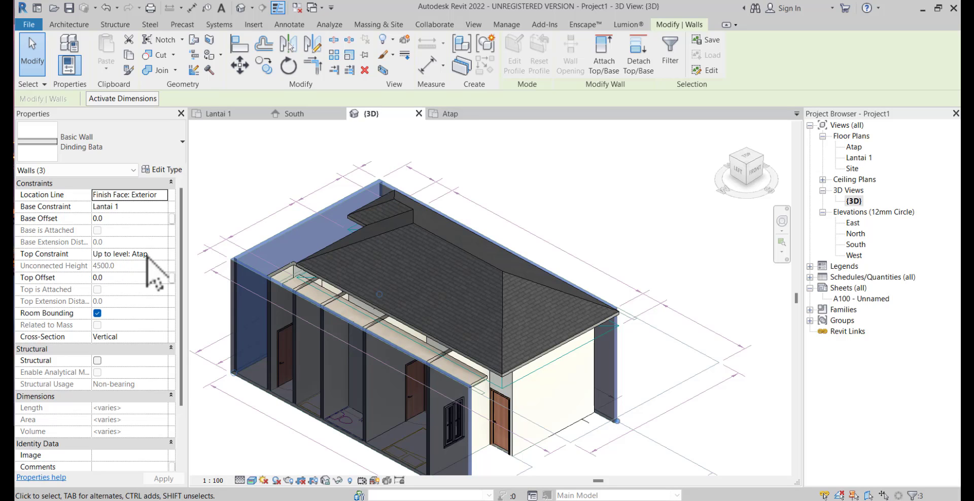
click(133, 277)
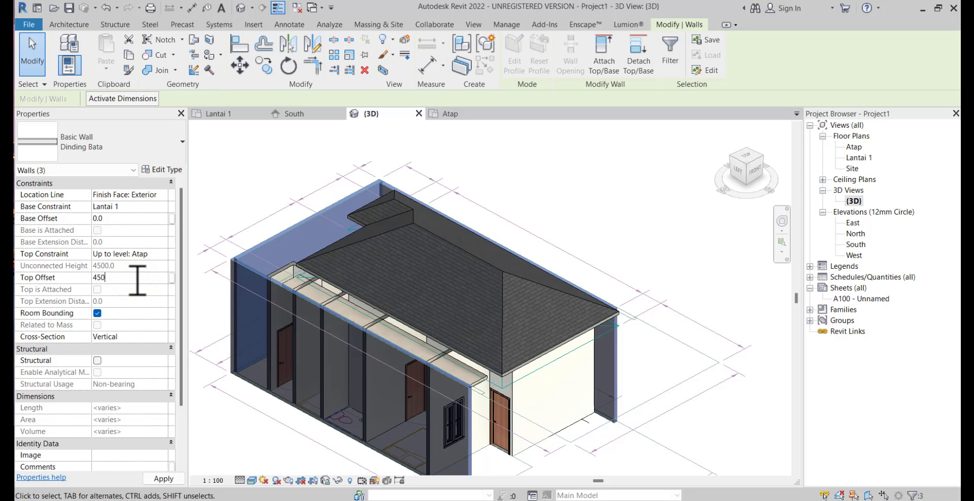
click(566, 181)
shift+middle_drag(621, 247, 557, 299)
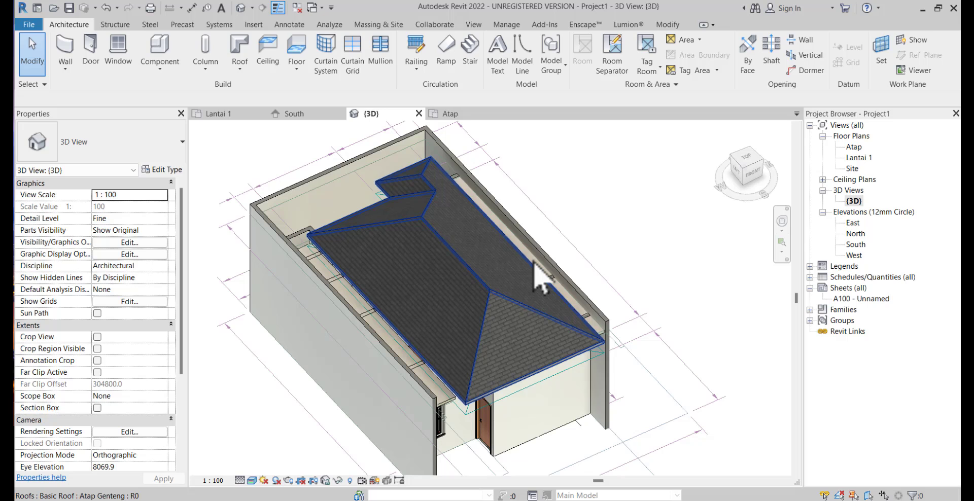
In the Lantai 1 plan, override the projection line color of the Referensi Denah Lantai 1.dwg reference by element to blue RGB 051-102-164
double_click(868, 156)
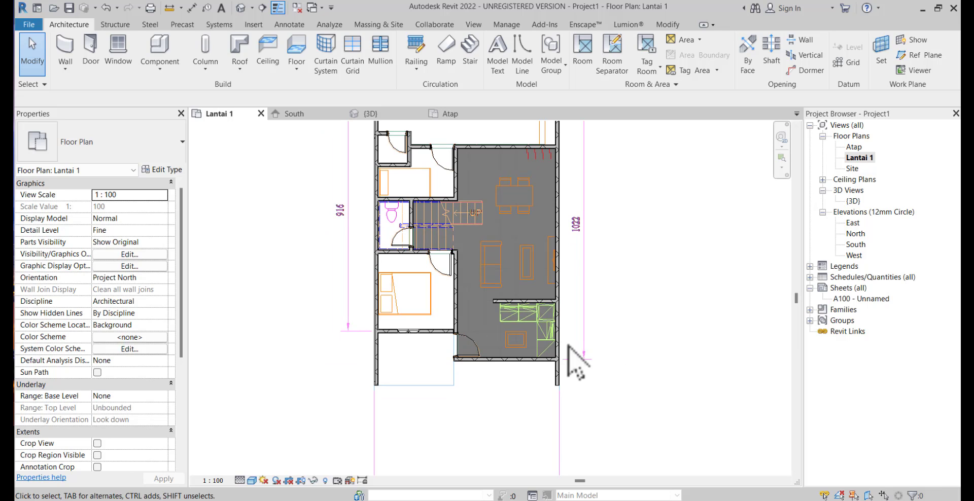
middle_drag(534, 258, 532, 330)
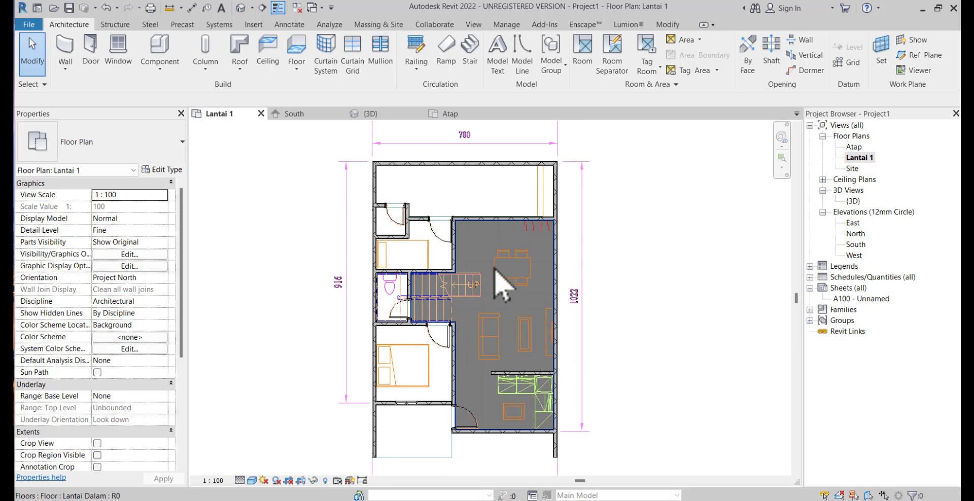
click(347, 285)
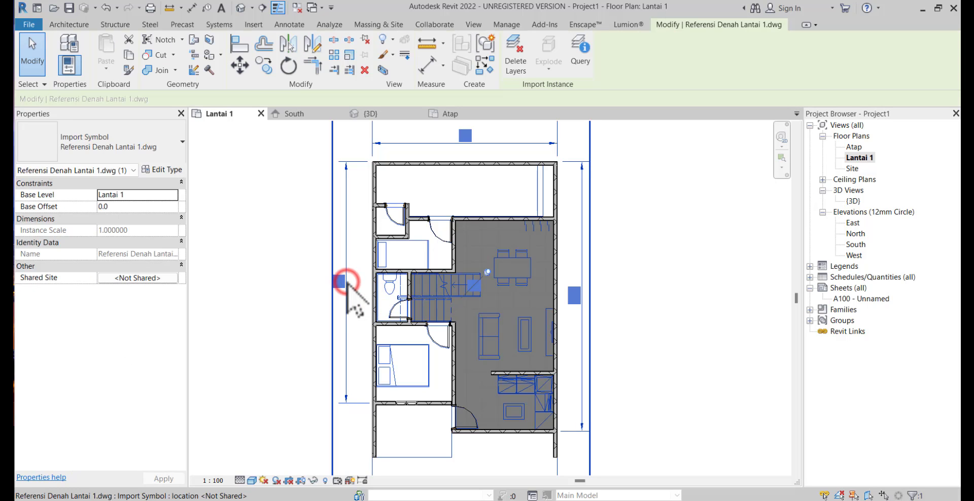
right_click(348, 284)
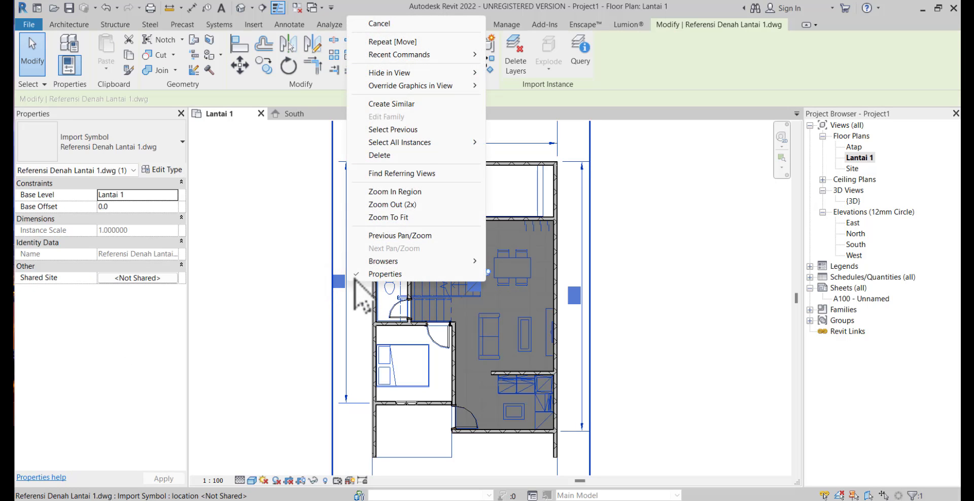
click(447, 84)
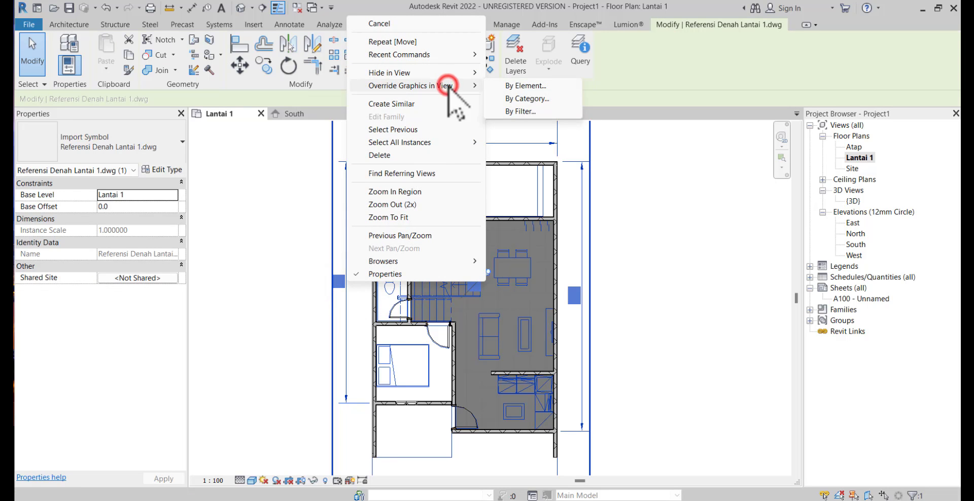
click(527, 86)
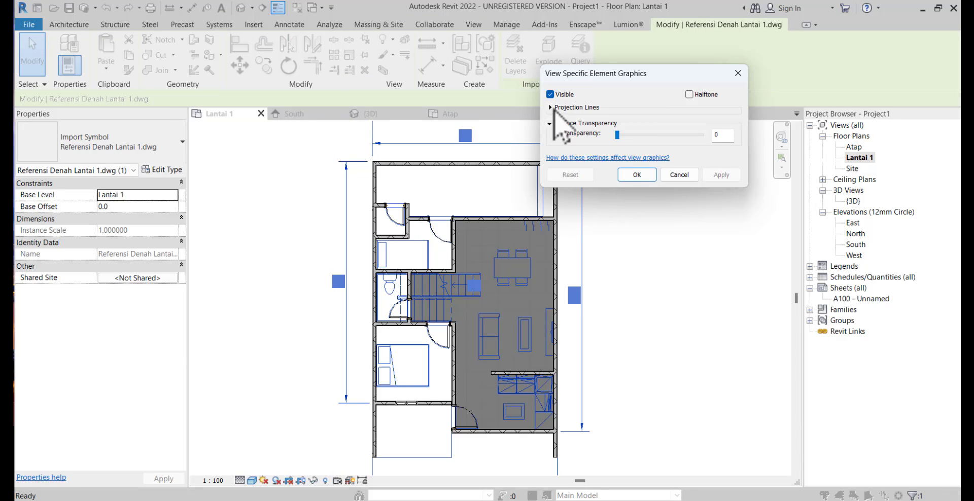
click(549, 108)
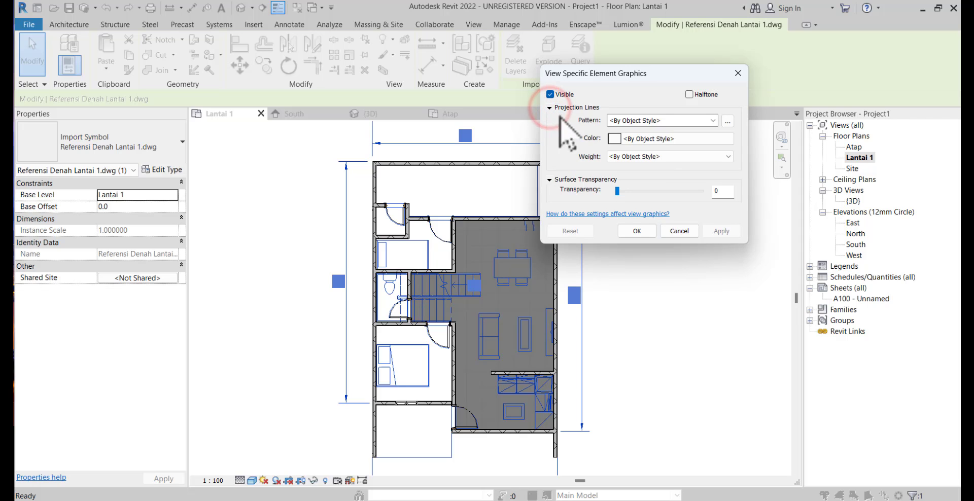
click(637, 143)
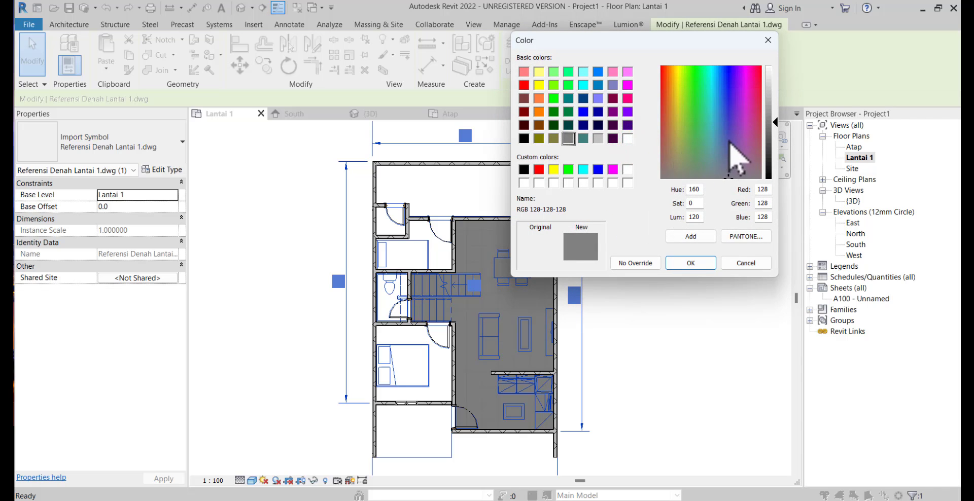
click(720, 120)
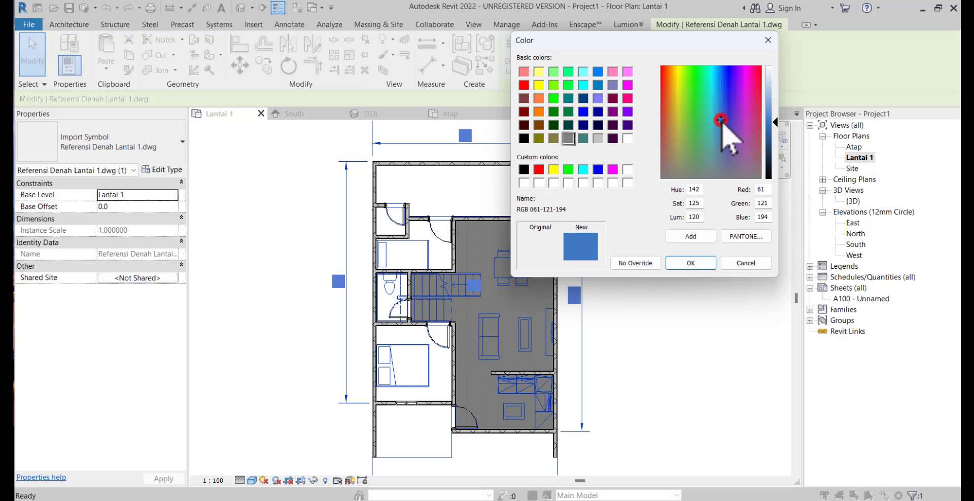
click(771, 128)
click(771, 131)
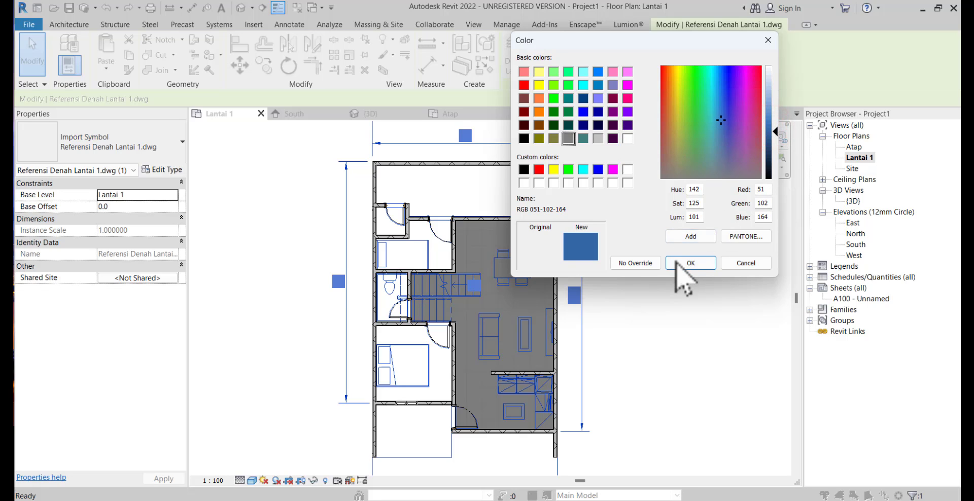
click(675, 262)
click(637, 232)
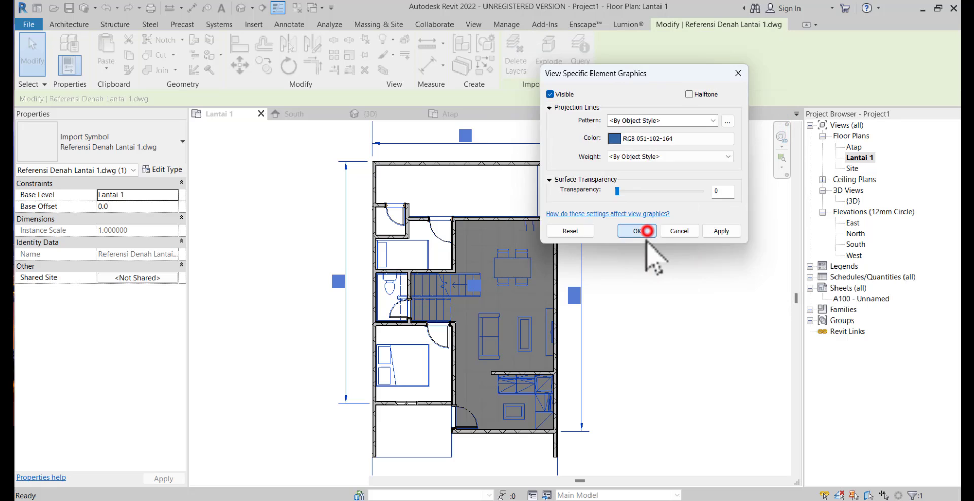
click(662, 260)
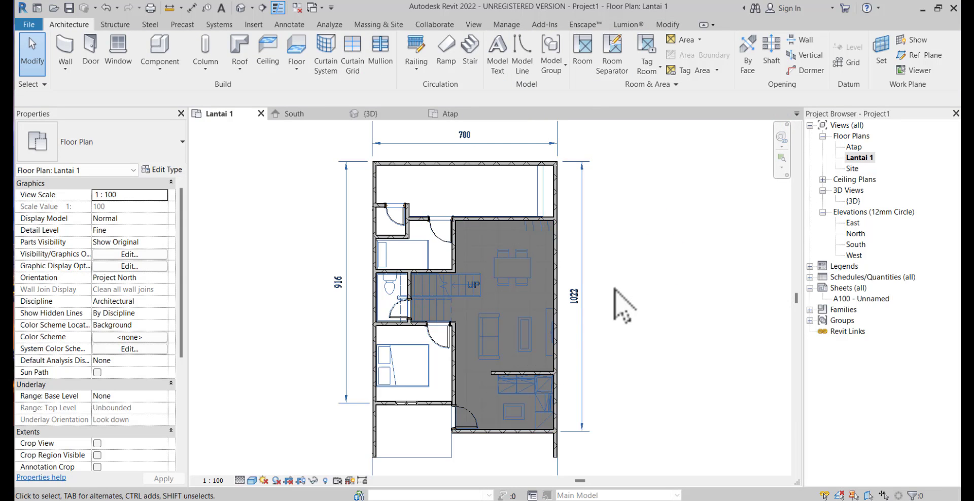
Examine the Lantai 1 plan up close and as a whole to check how the recolored reference reads against the walls and floor
middle_drag(645, 269, 656, 114)
middle_drag(587, 217, 568, 295)
middle_drag(598, 180, 589, 231)
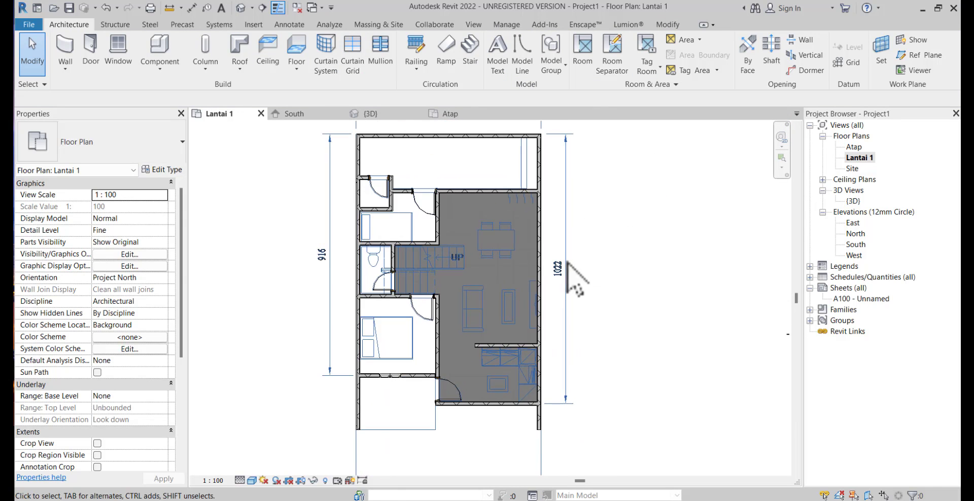
scroll(571, 270, up, 1)
scroll(598, 315, down, 1)
middle_drag(601, 318, 580, 361)
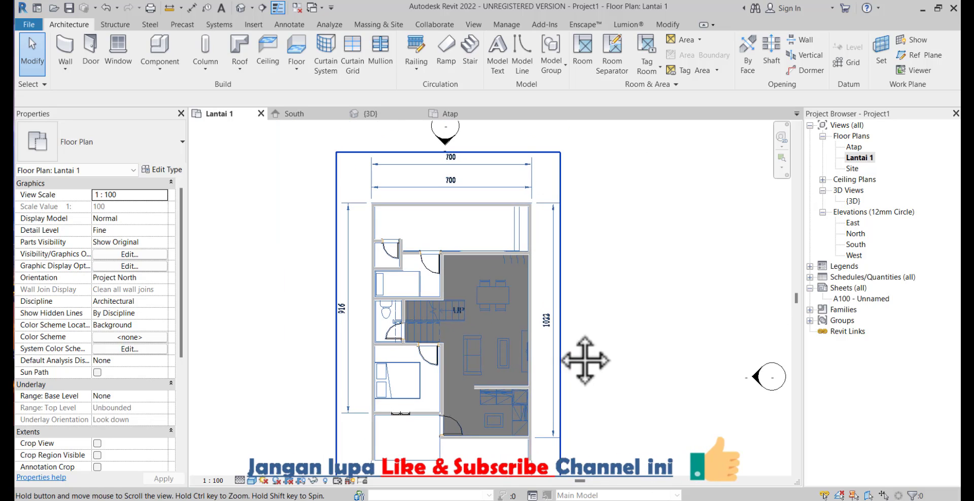
scroll(453, 191, up, 5)
scroll(453, 191, down, 3)
middle_drag(477, 227, 485, 130)
scroll(423, 286, up, 3)
scroll(487, 363, down, 2)
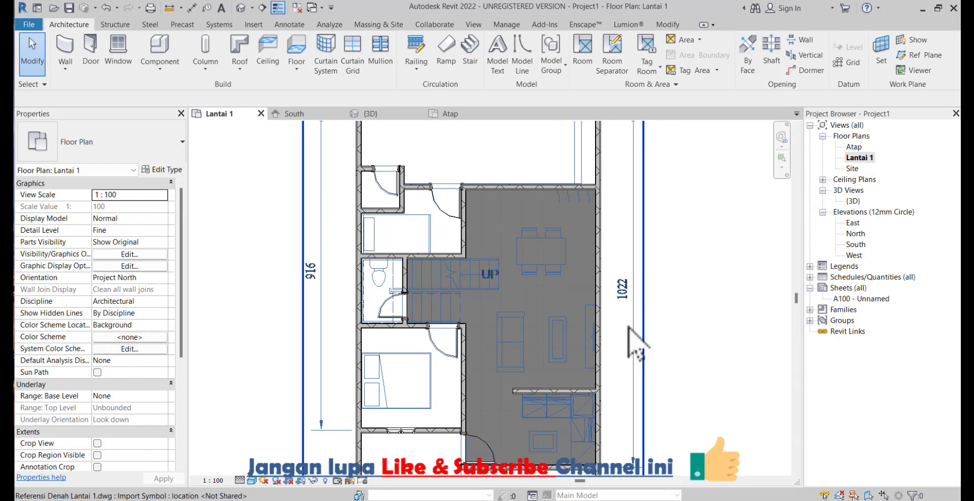
scroll(634, 335, down, 2)
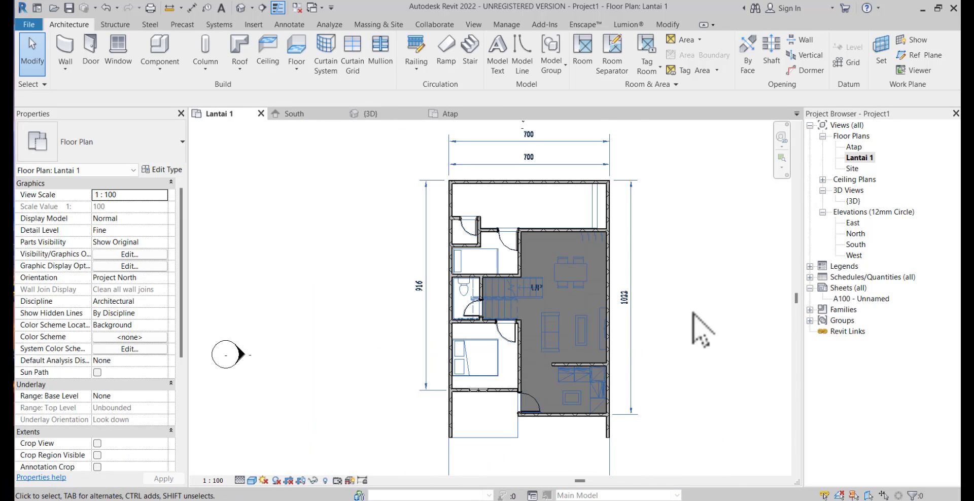